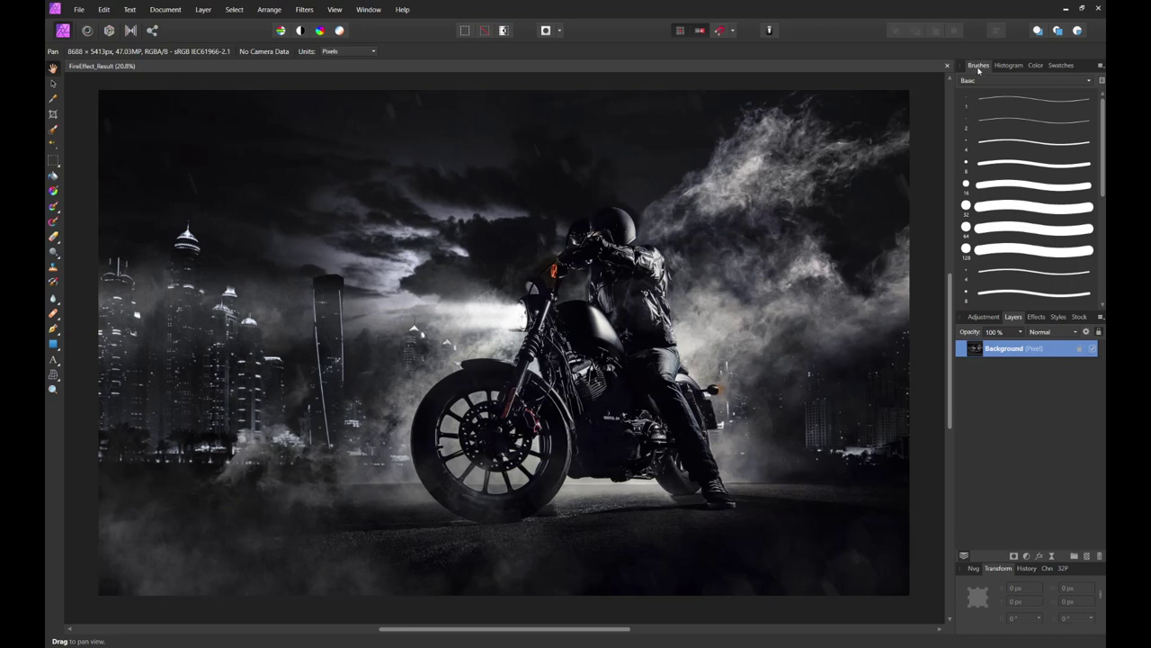
Check the Brushes panel under View > Studio and open its options menu to reach Import Brushes.
left_click(335, 11)
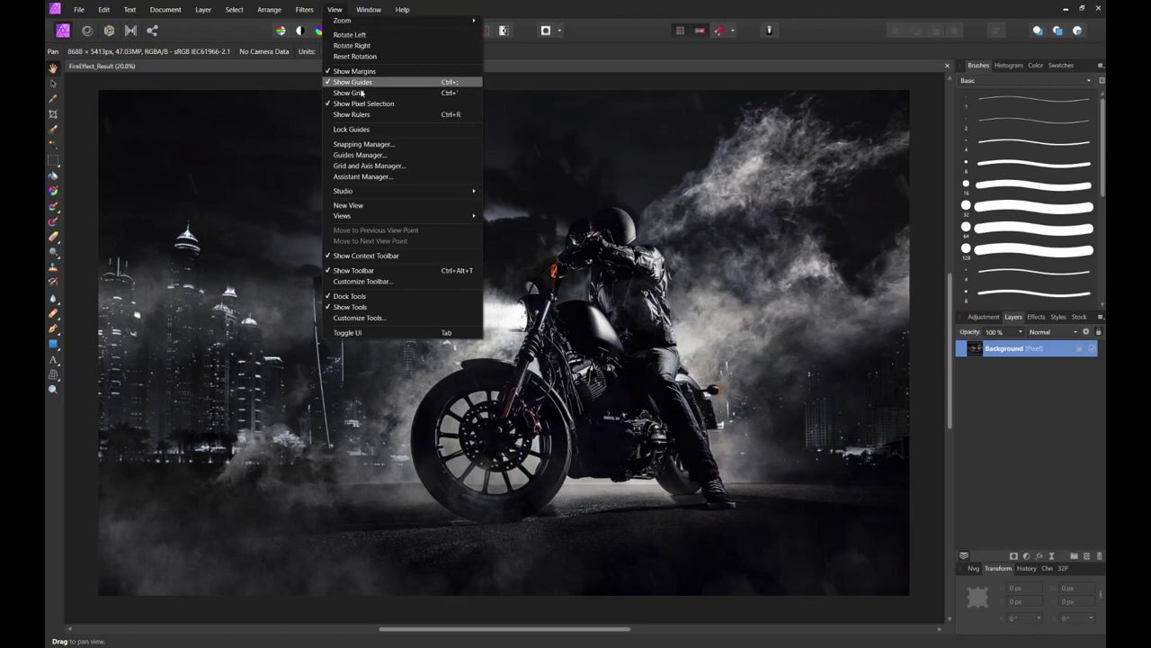
mouse_move(410, 191)
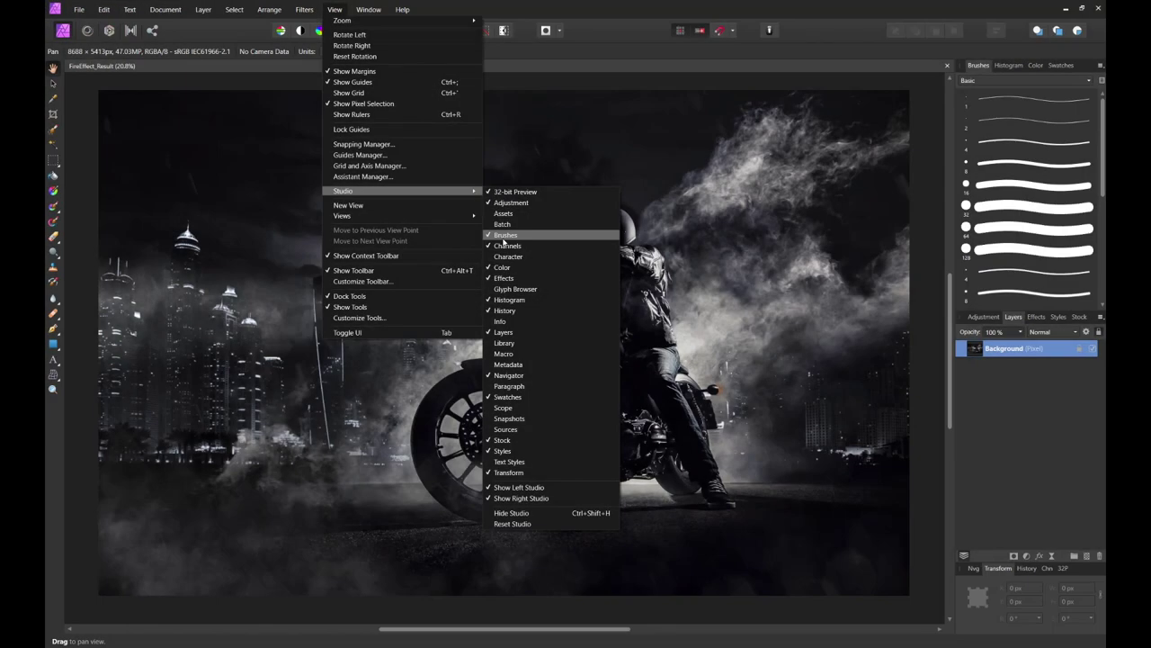
left_click(978, 69)
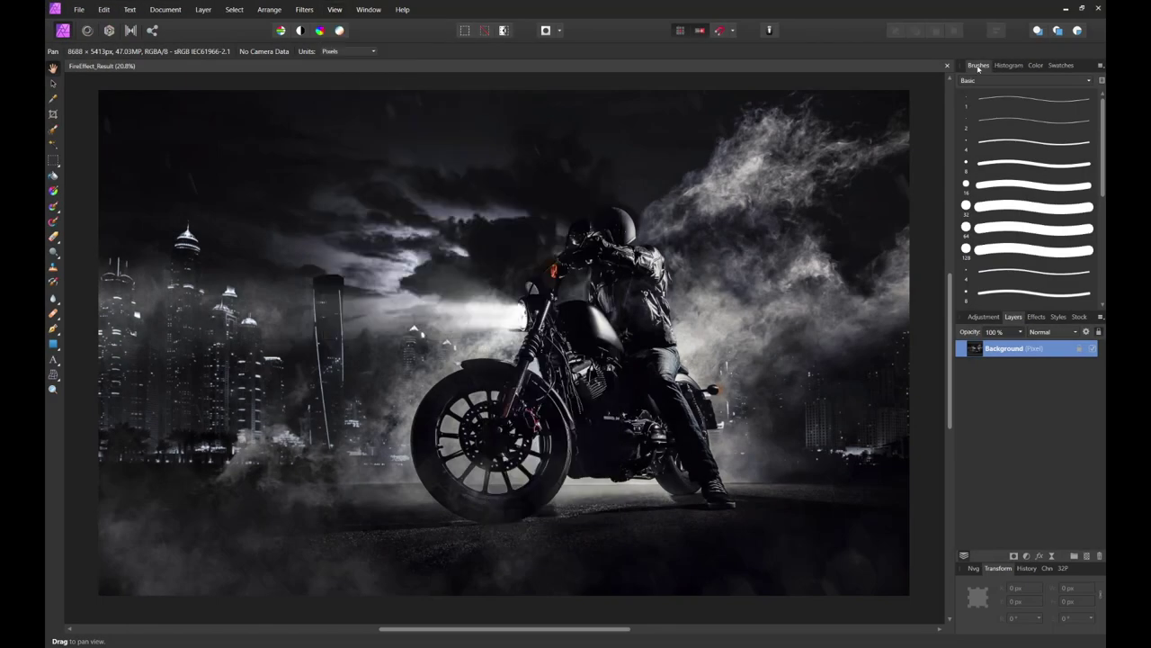
left_click(1101, 67)
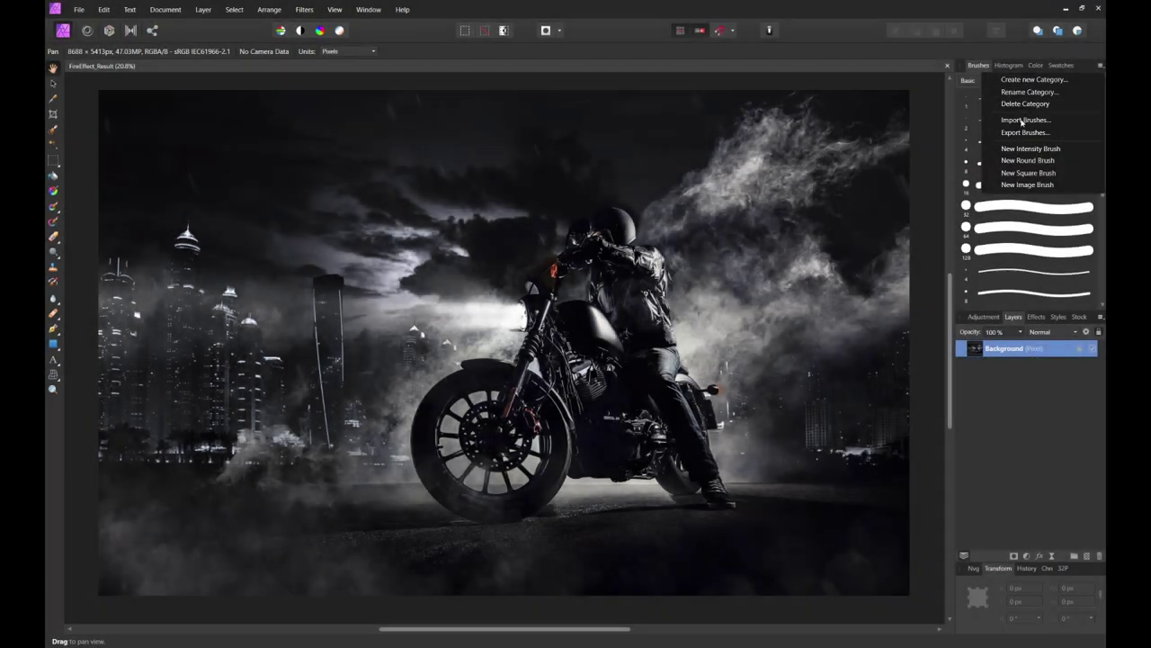
Start a brush import and browse through Aufträge > _Products to the Brushes folder.
left_click(1023, 118)
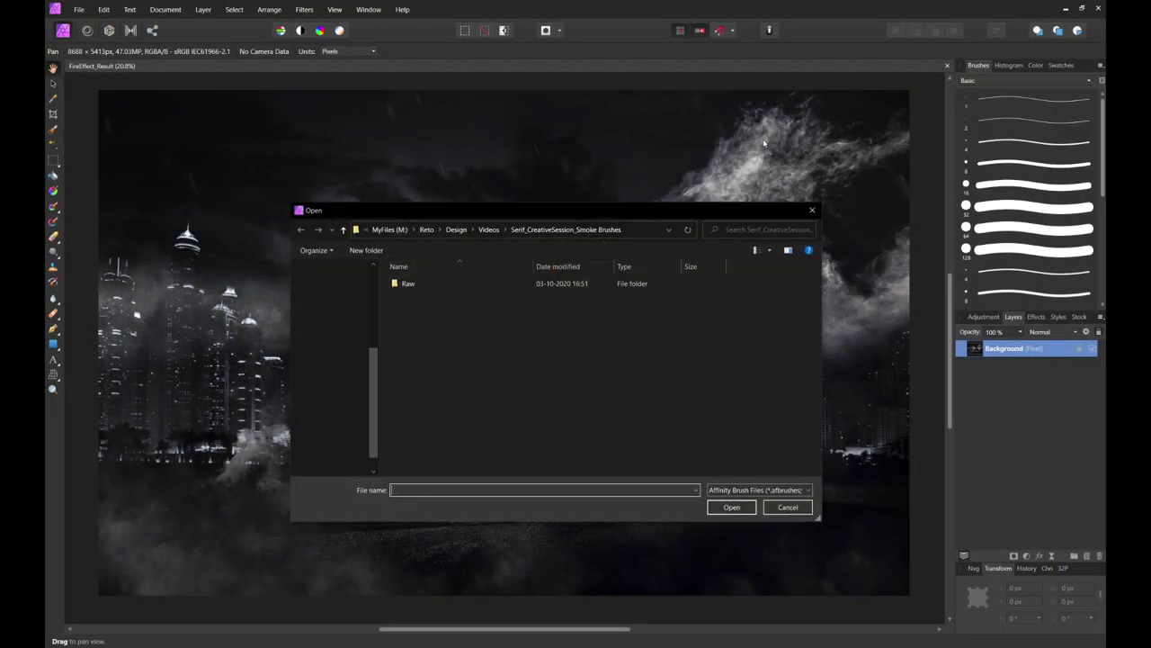
left_click(456, 230)
left_click(422, 311)
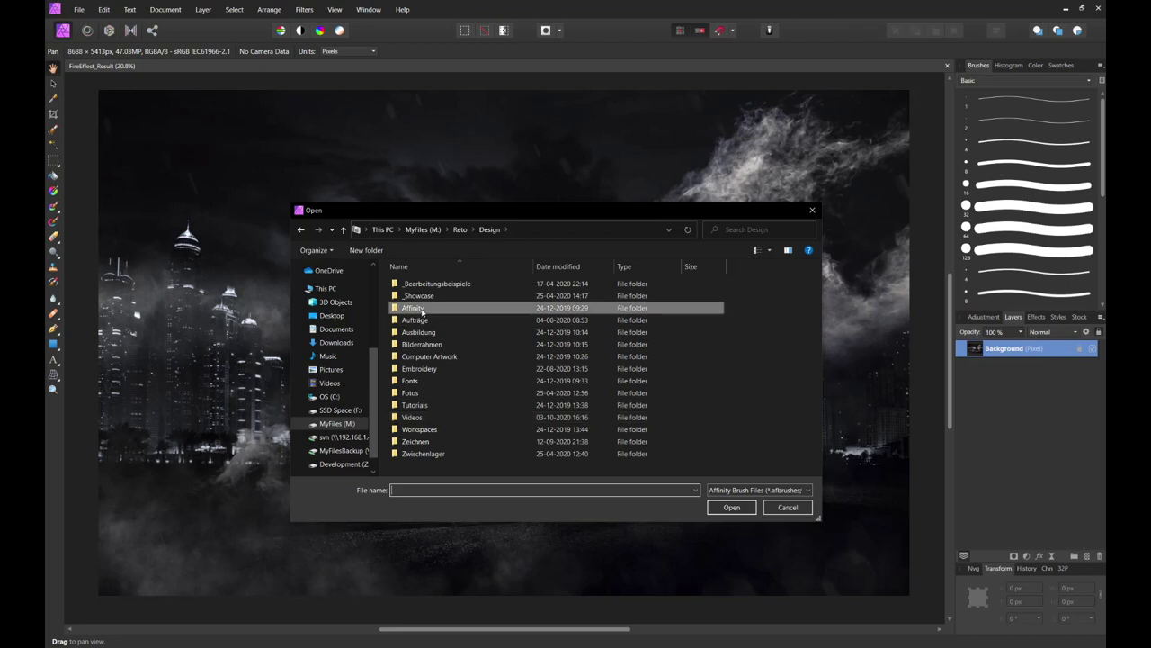
double_click(422, 310)
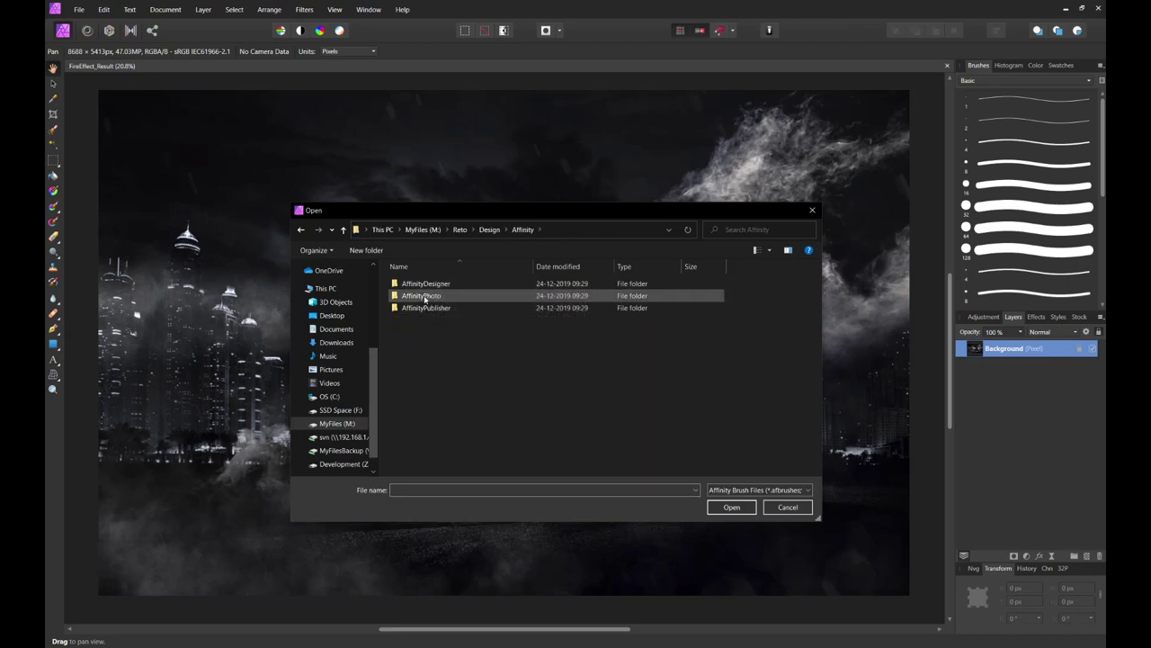
left_click(487, 230)
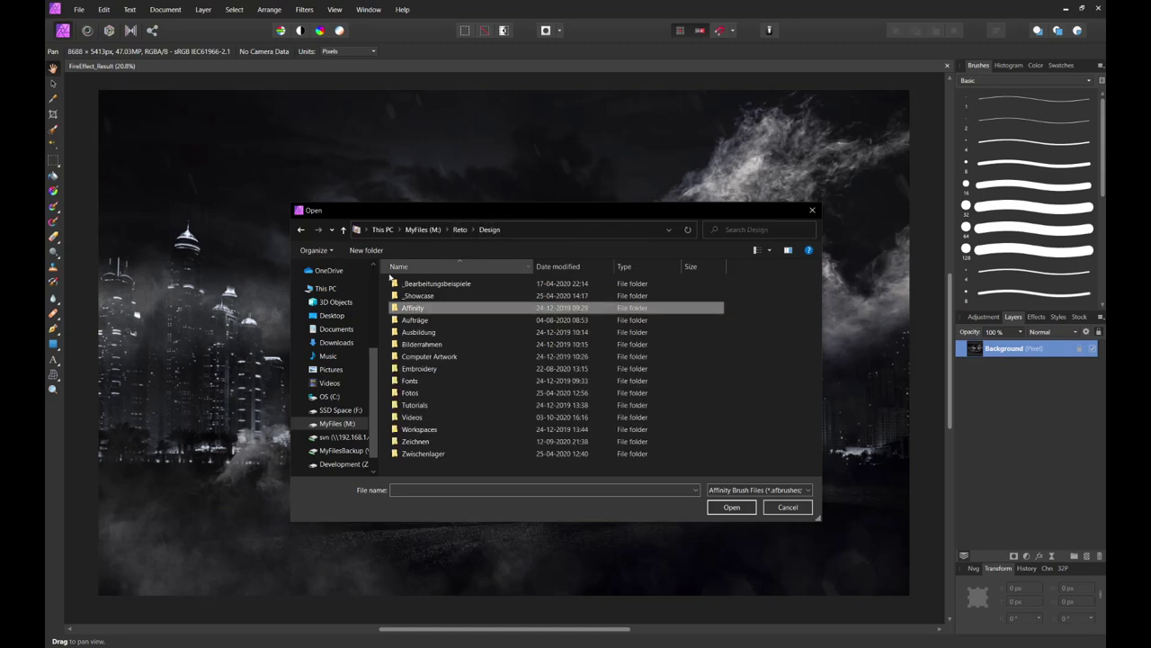
double_click(422, 320)
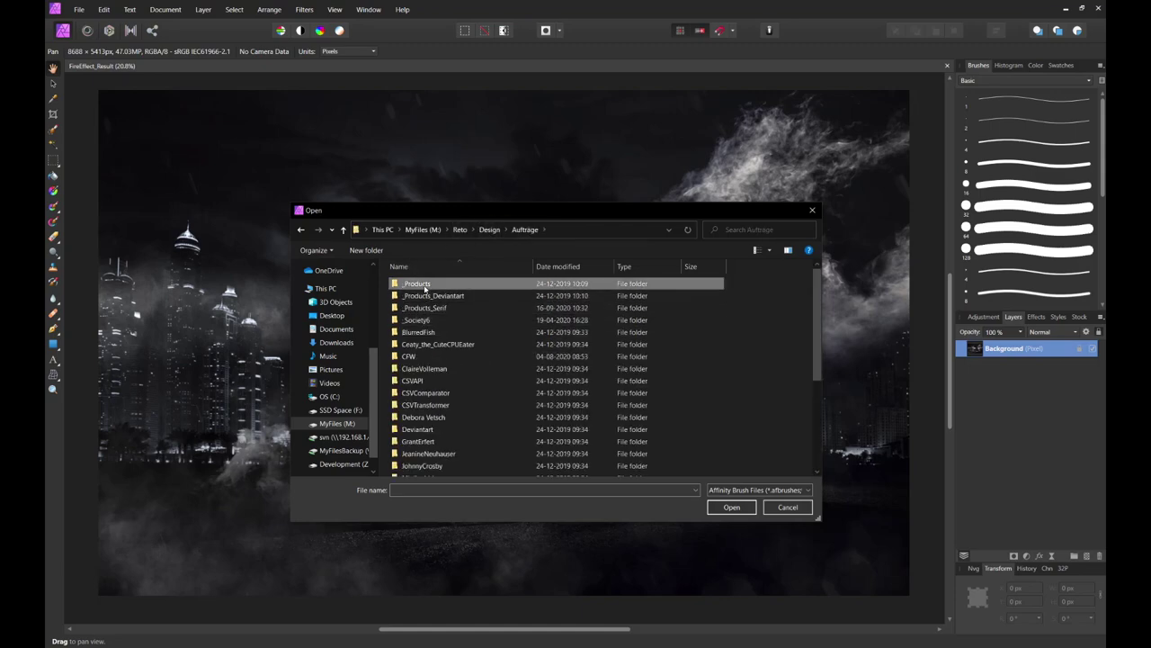
double_click(420, 284)
double_click(424, 308)
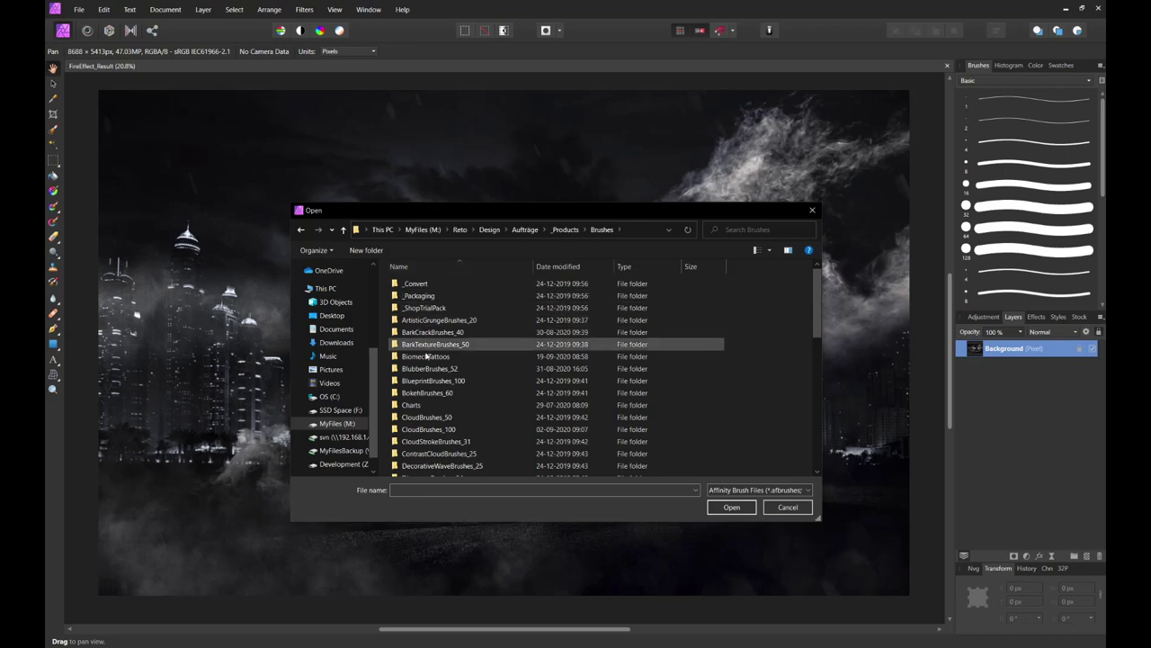
Import 80_SmokeBrushes_by_xresch.afbrushes from the SmokeBrushes_80 > Brushes > Affinity folder and confirm.
scroll(438, 396, "down", 5)
scroll(438, 397, "down", 3)
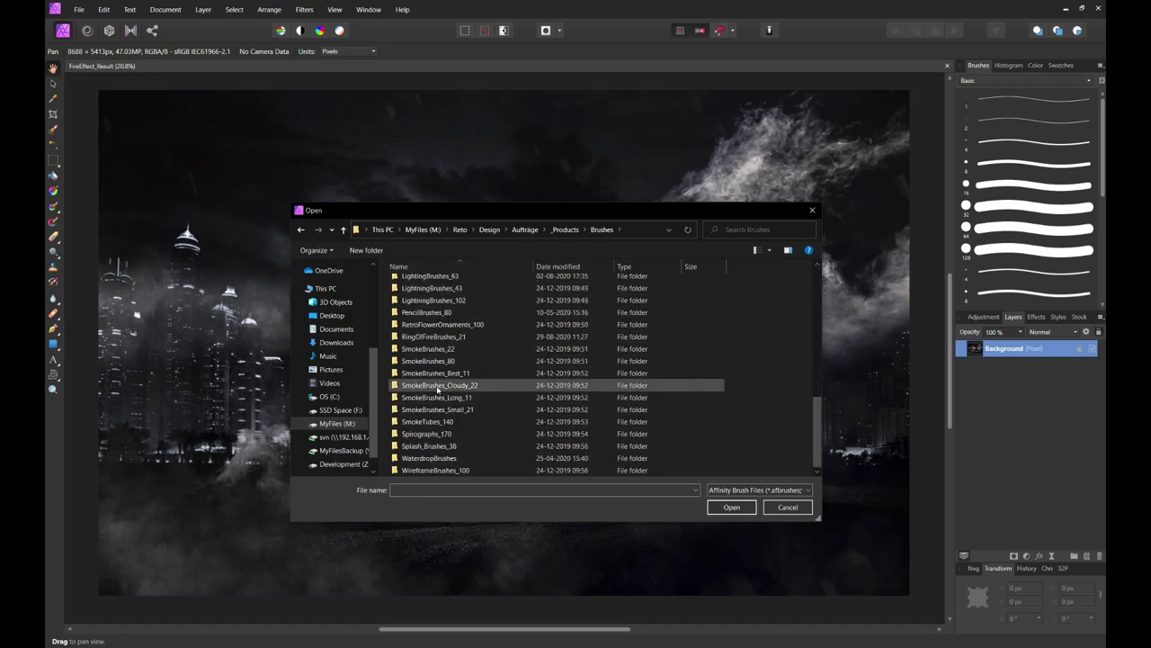
double_click(438, 361)
double_click(431, 294)
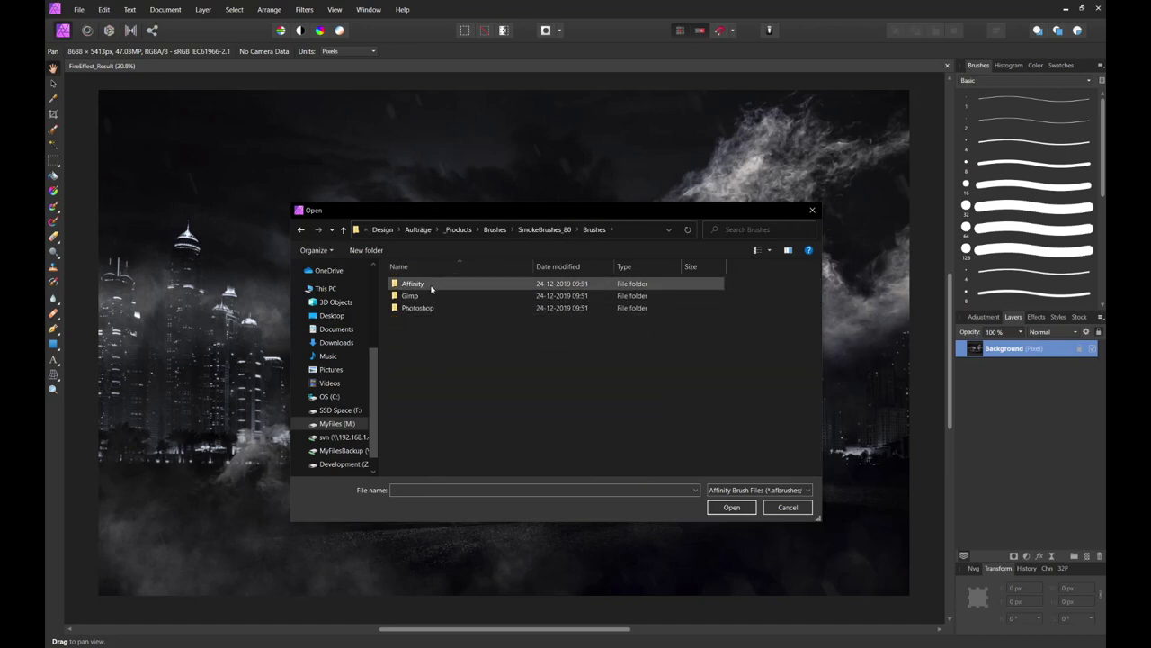
double_click(432, 286)
left_click(431, 286)
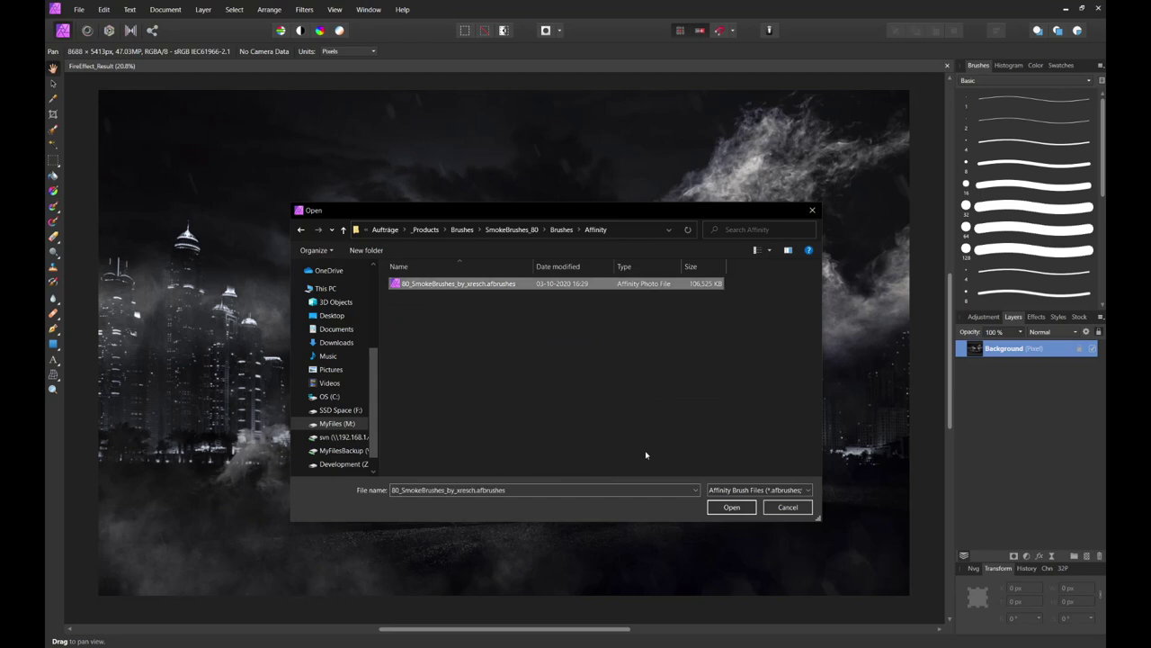
left_click(722, 508)
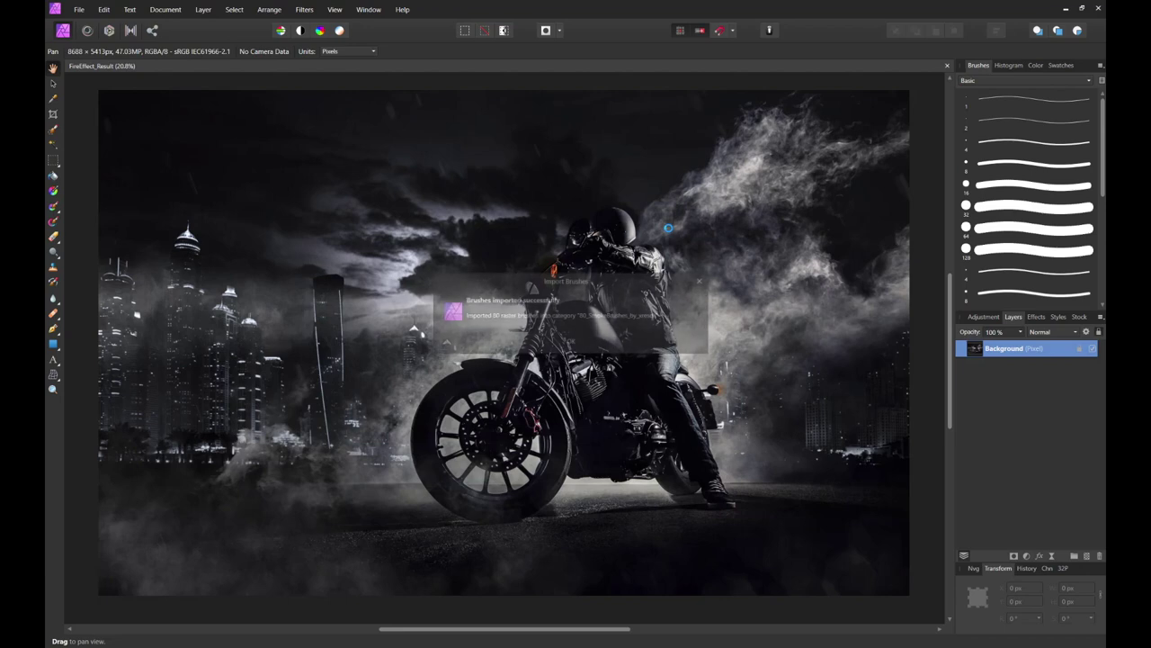
left_click(594, 347)
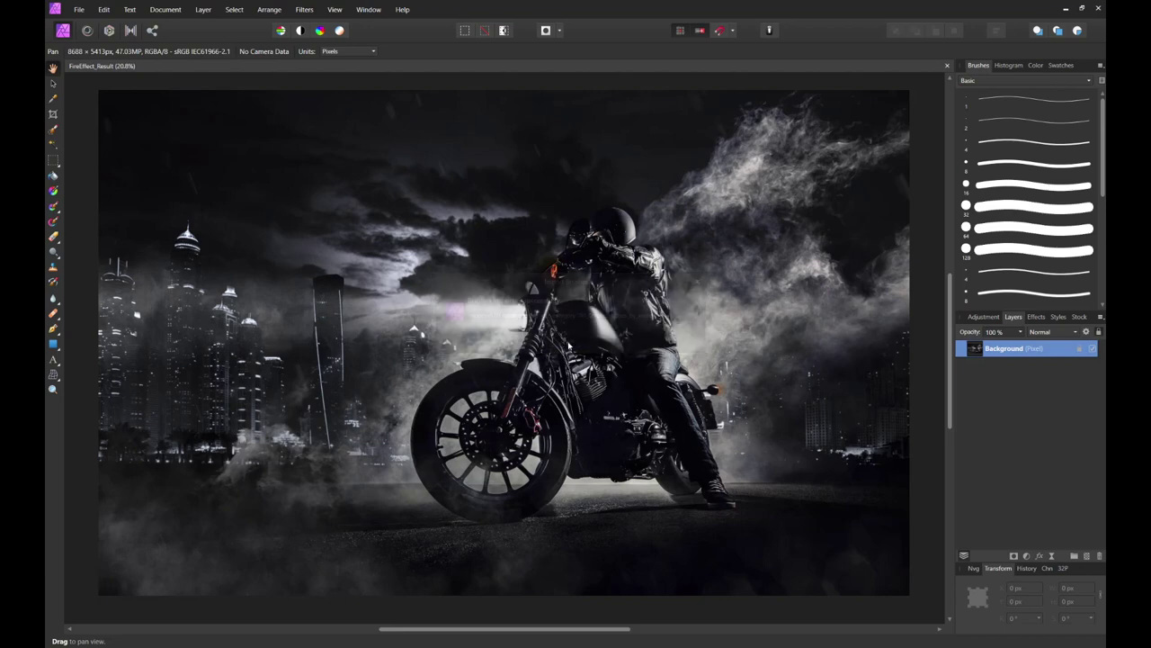
Show the 80_SmokeBrushes_by_xresch category in the brush library.
left_click(1019, 81)
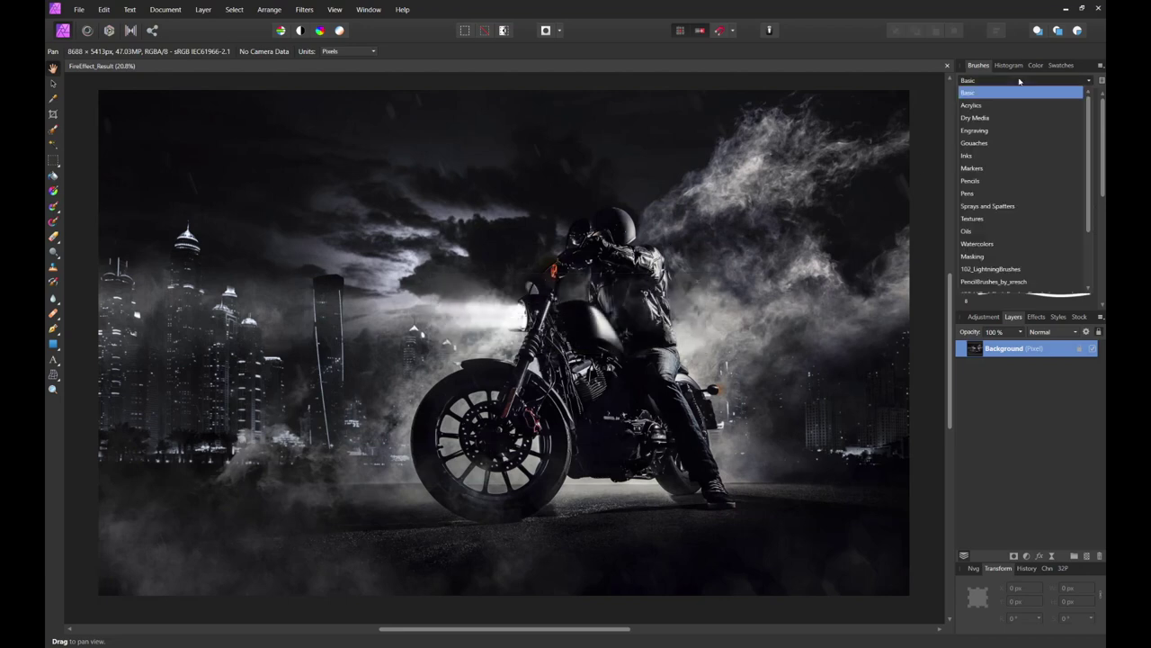
scroll(1024, 227, "down", 3)
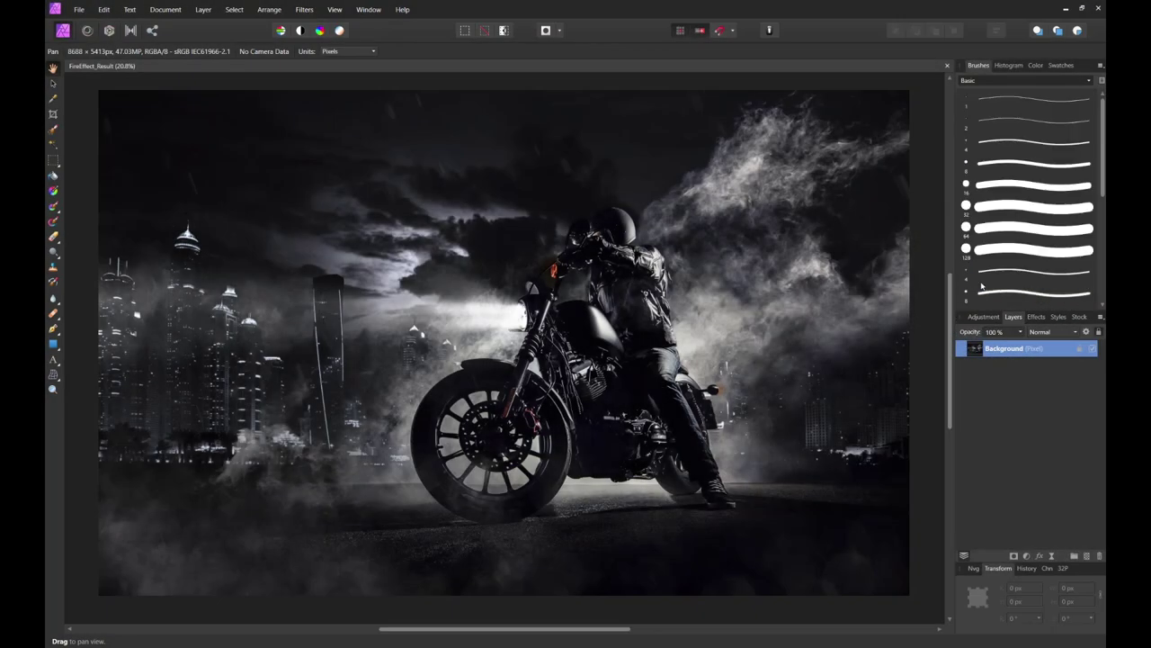
left_click(981, 283)
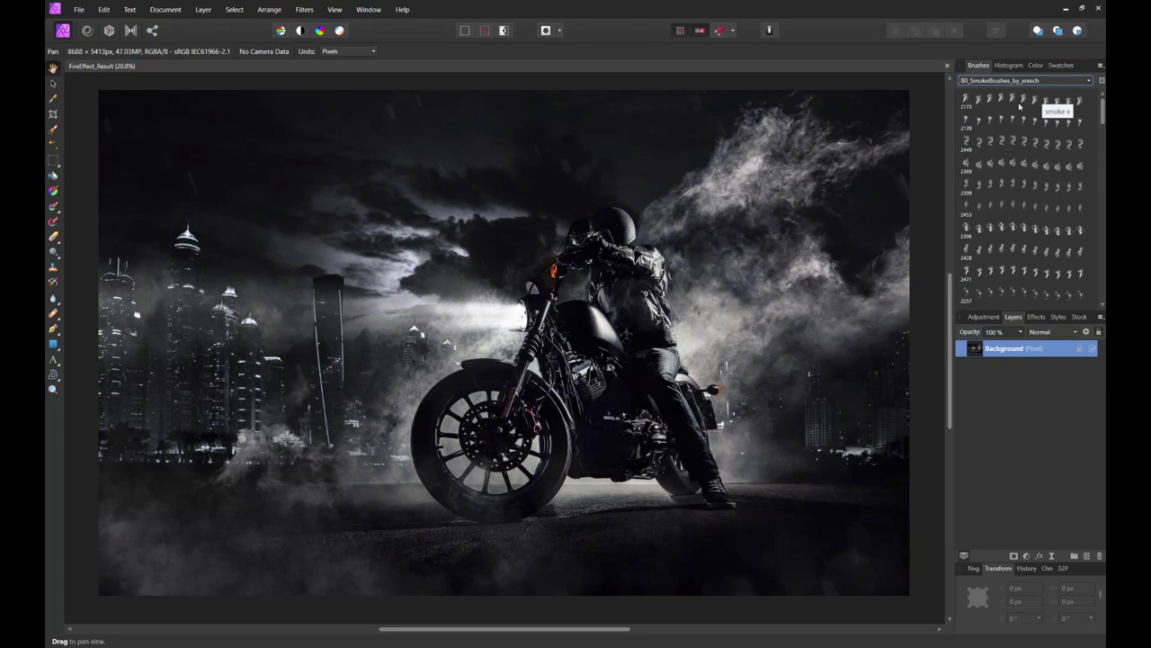
left_click(106, 12)
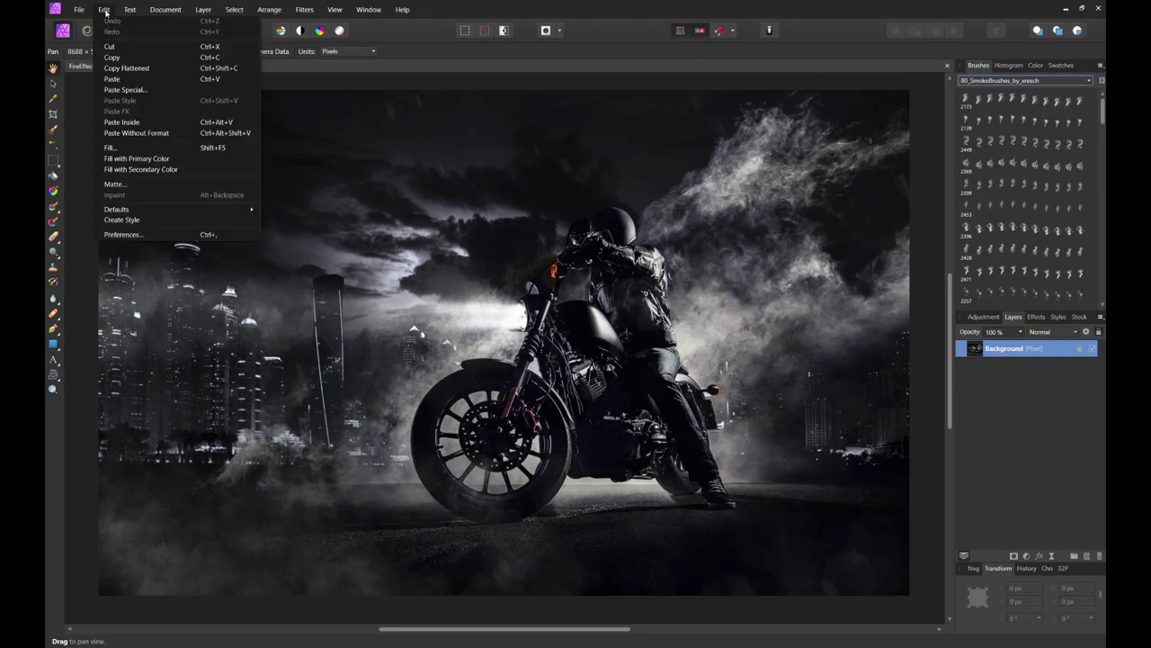
left_click(133, 236)
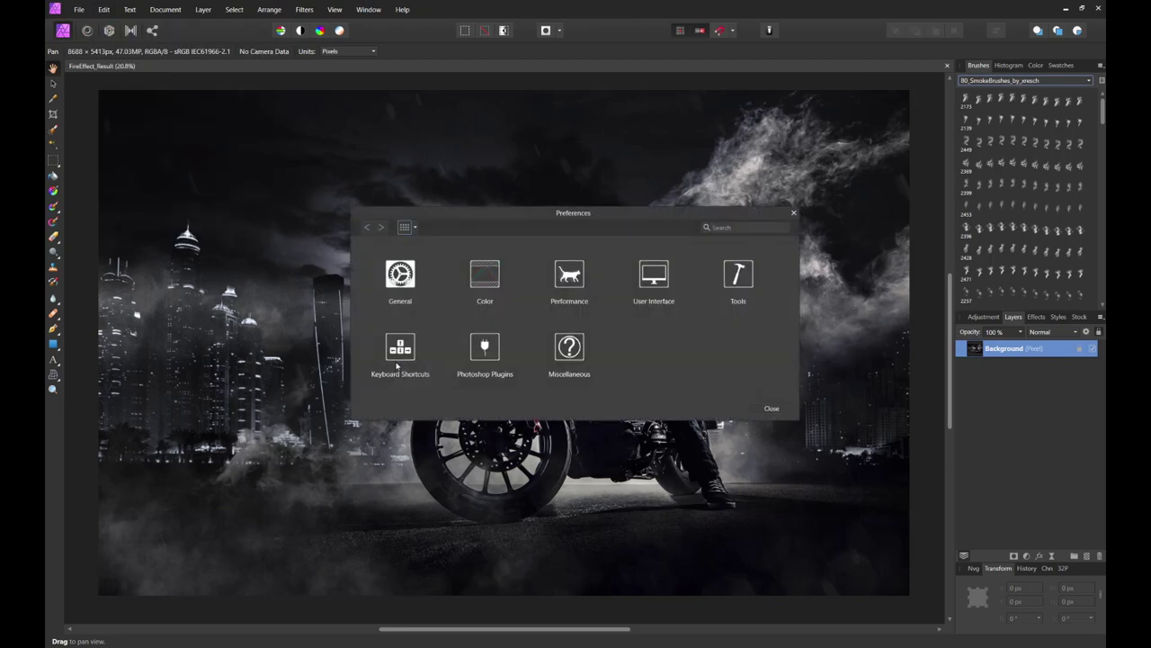
left_click(398, 352)
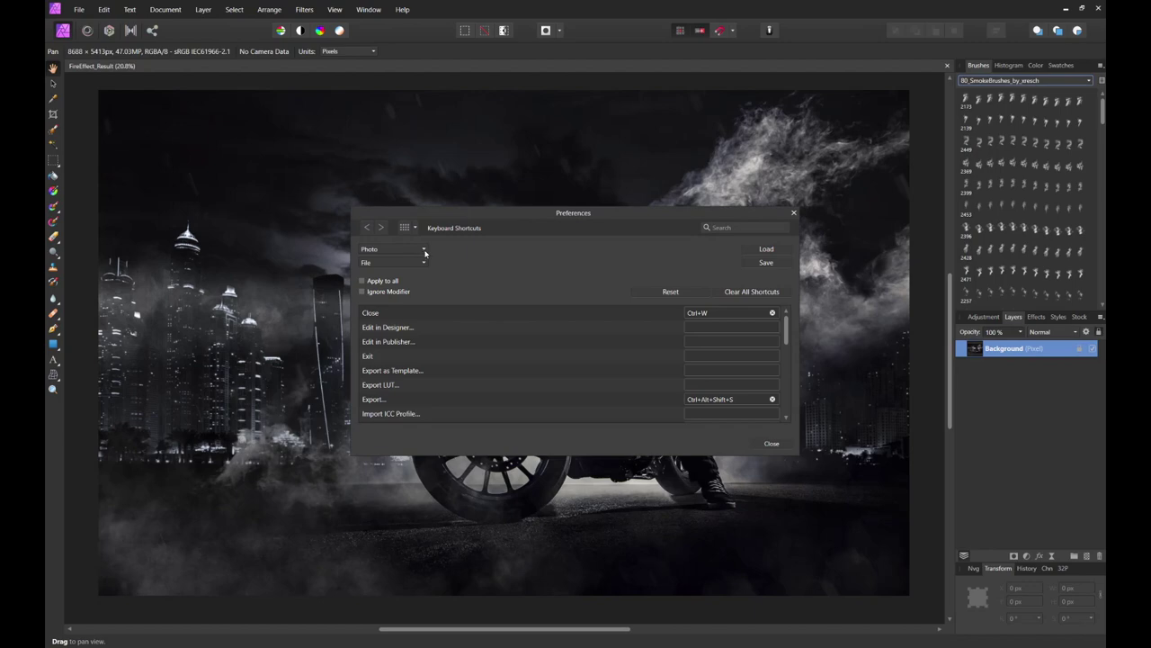
left_click(422, 263)
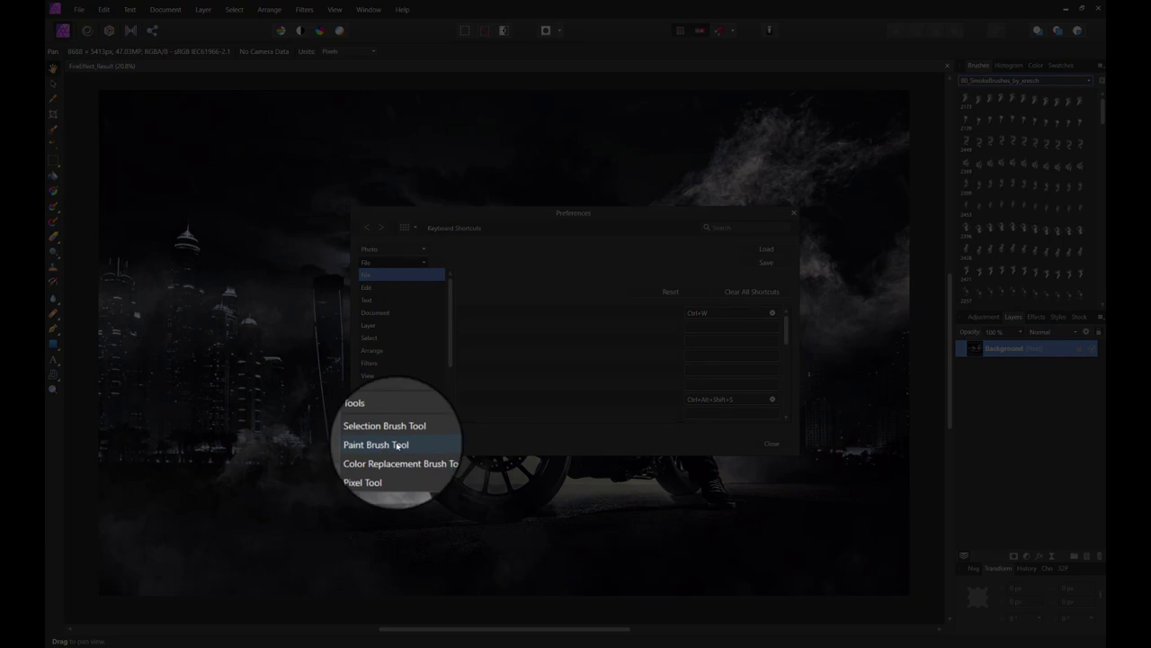
left_click(396, 446)
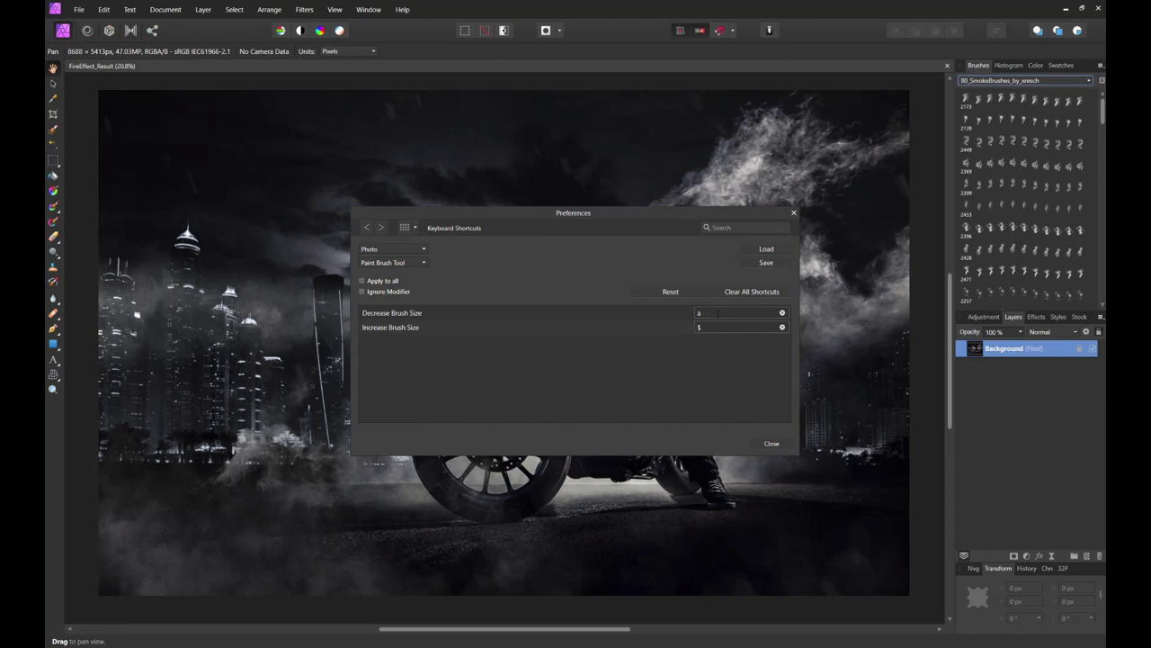
left_click(707, 313)
left_click(713, 327)
left_click(771, 443)
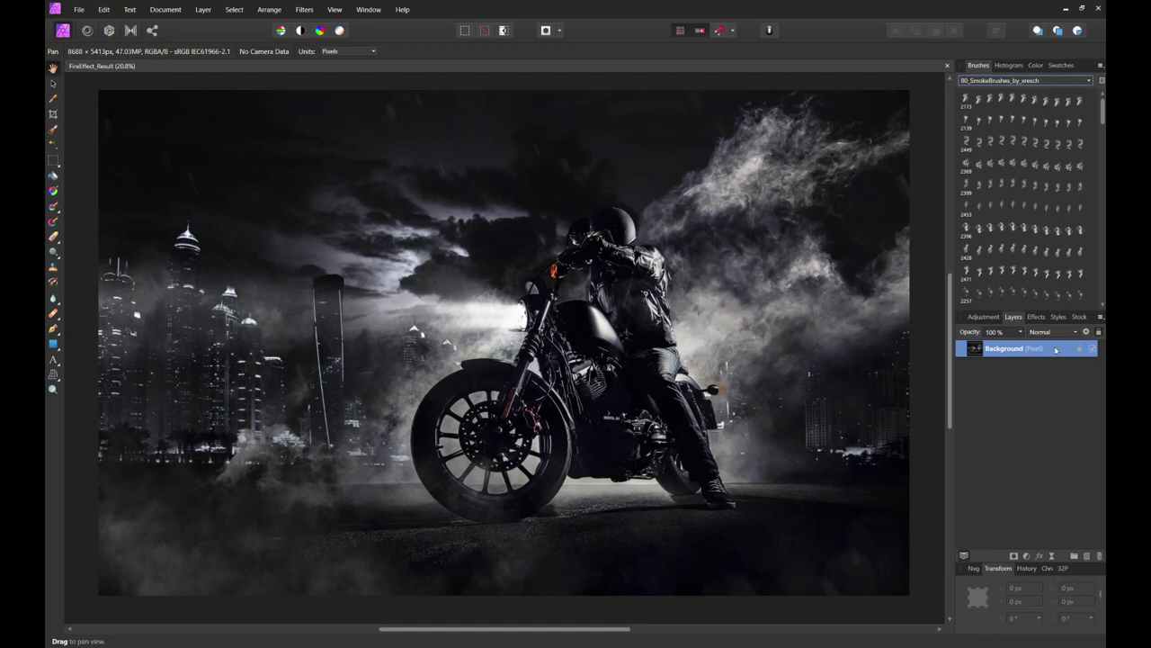
Add an empty Pixel layer, switch to the Paint Brush Tool with a smoke brush, and show Color settings.
left_click(1087, 555)
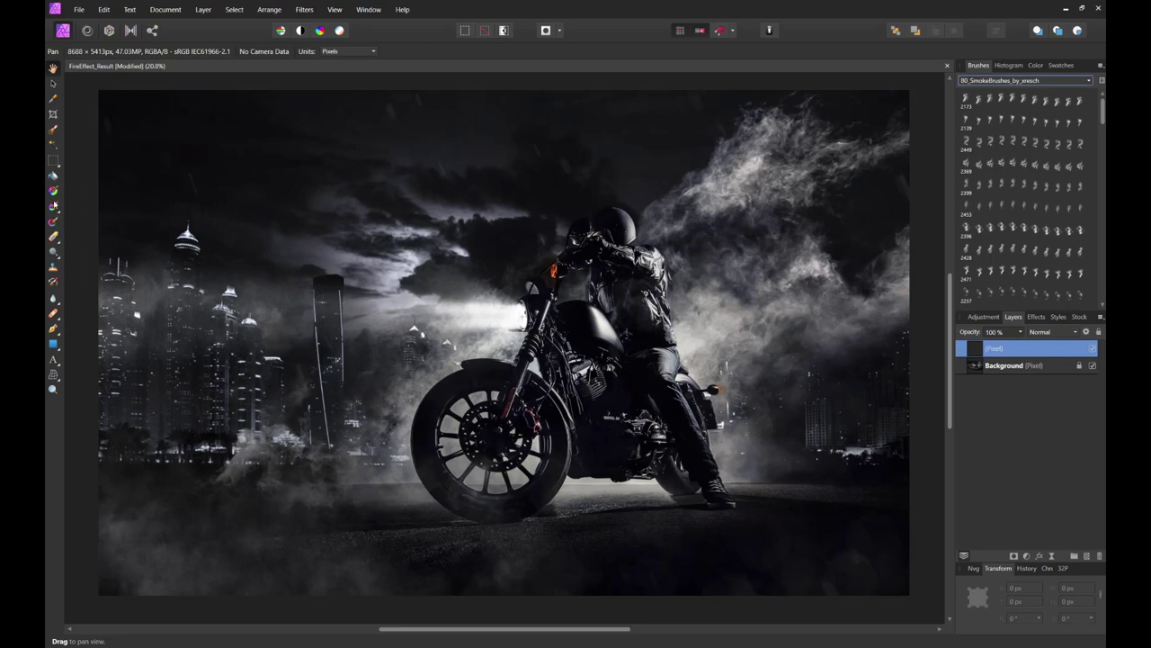
left_click(58, 223)
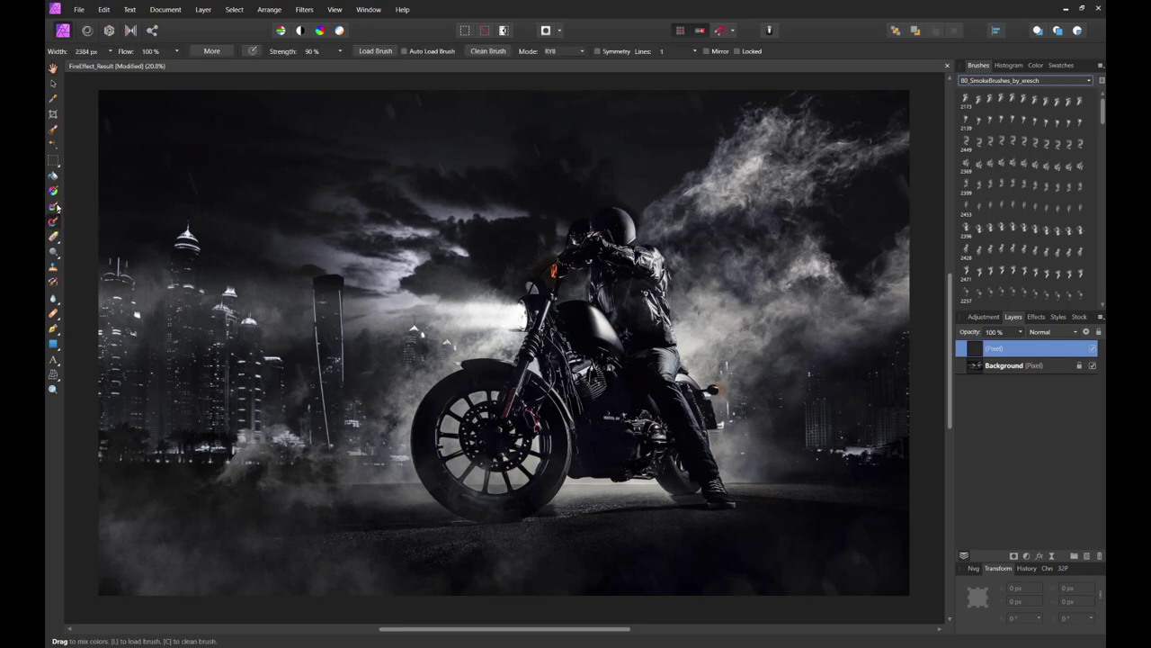
left_click(54, 208)
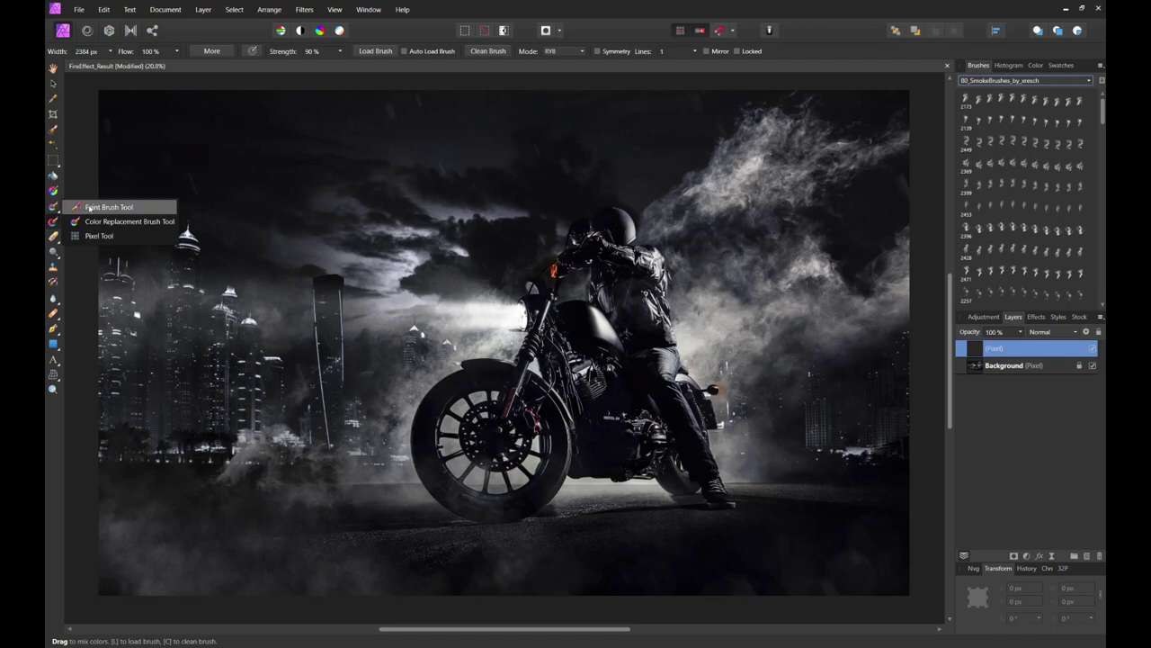
left_click(103, 208)
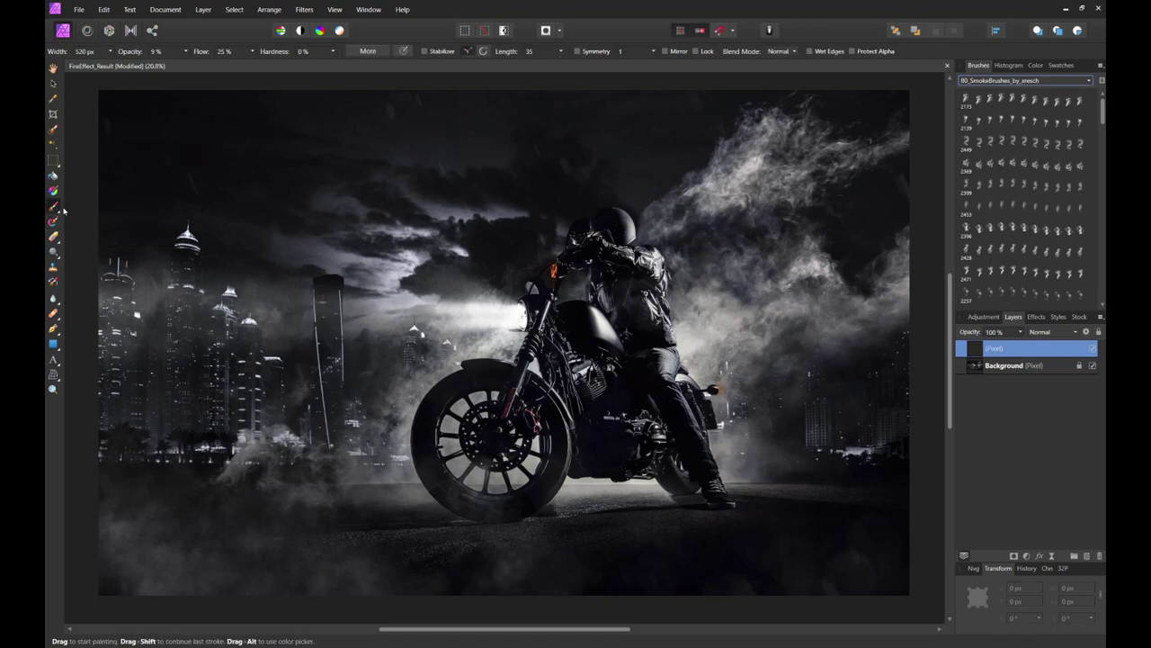
left_click(1028, 121)
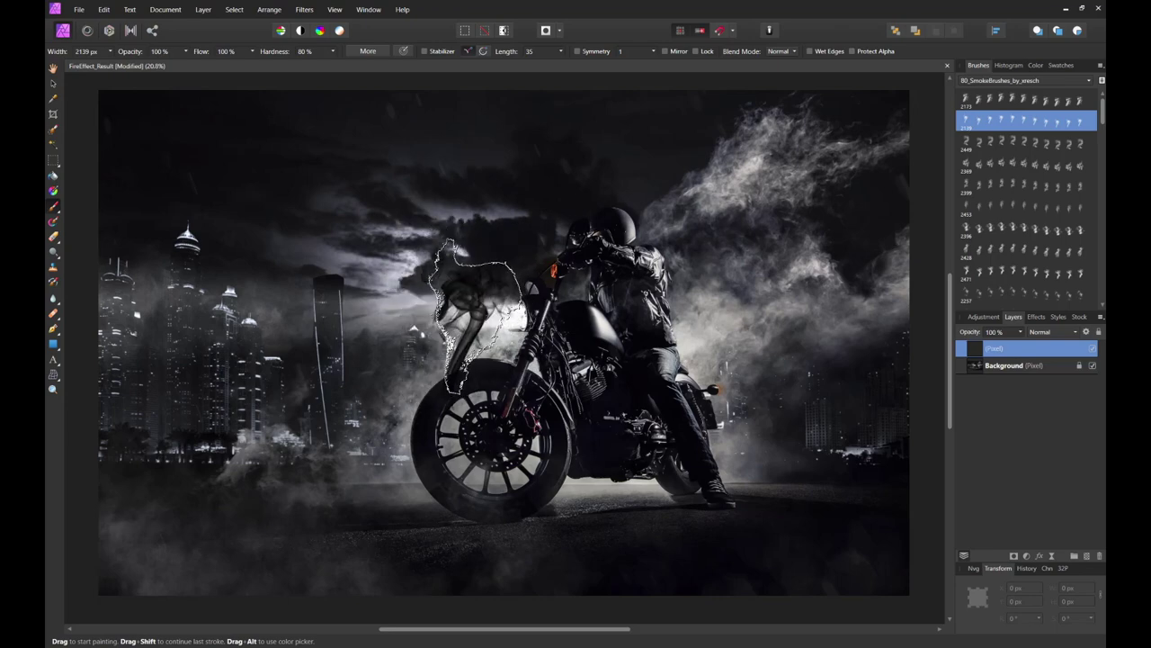
left_click(1036, 66)
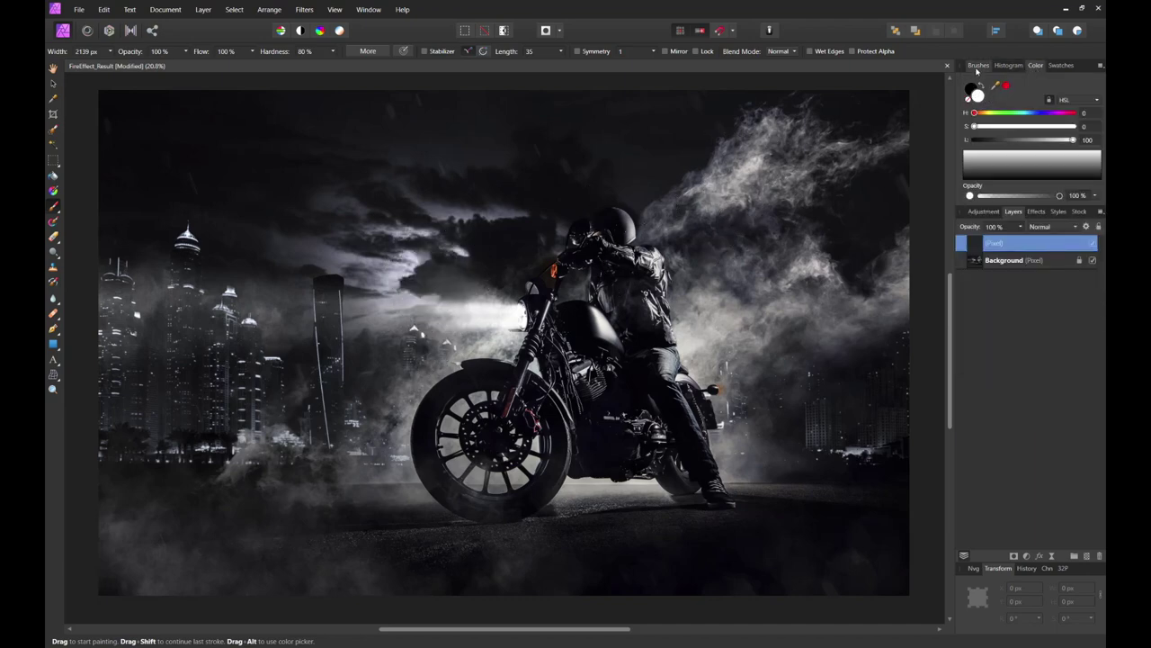
Paint a white smoke wisp beside the front wheel, undoing the extra stroke by the boot.
left_click(977, 67)
mouse_move(432, 386)
left_mouse_down()
mouse_move(397, 464)
mouse_move(394, 433)
mouse_move(464, 424)
mouse_move(403, 355)
mouse_move(430, 383)
left_mouse_up()
left_click_drag(637, 502, 643, 508)
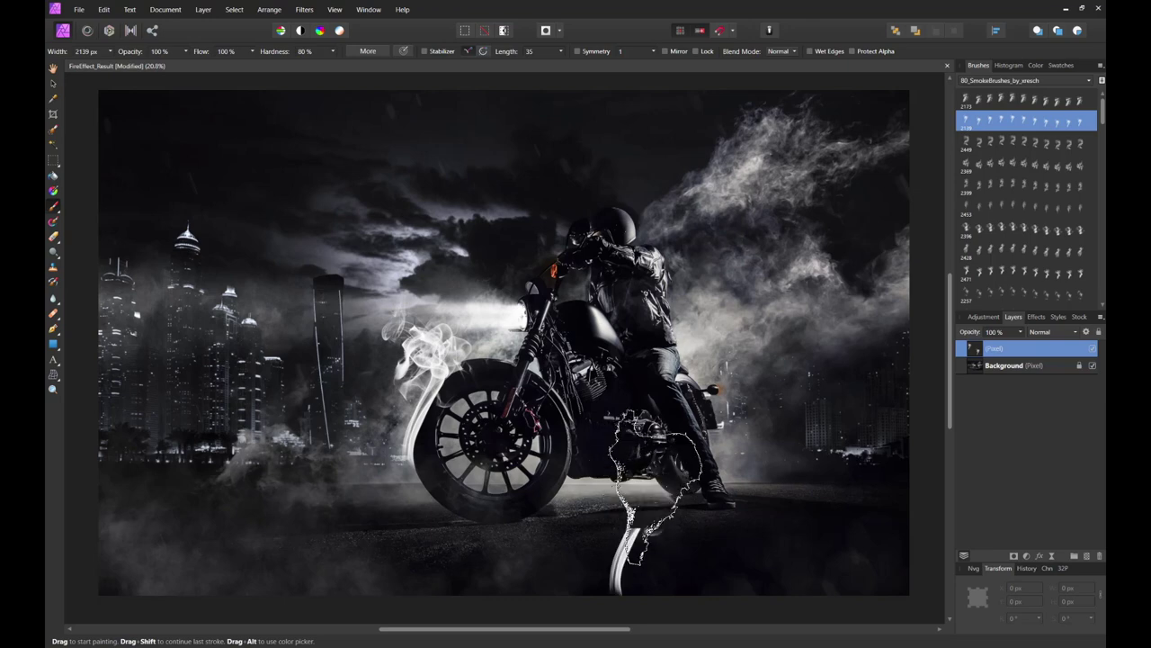
key("ctrl+z")
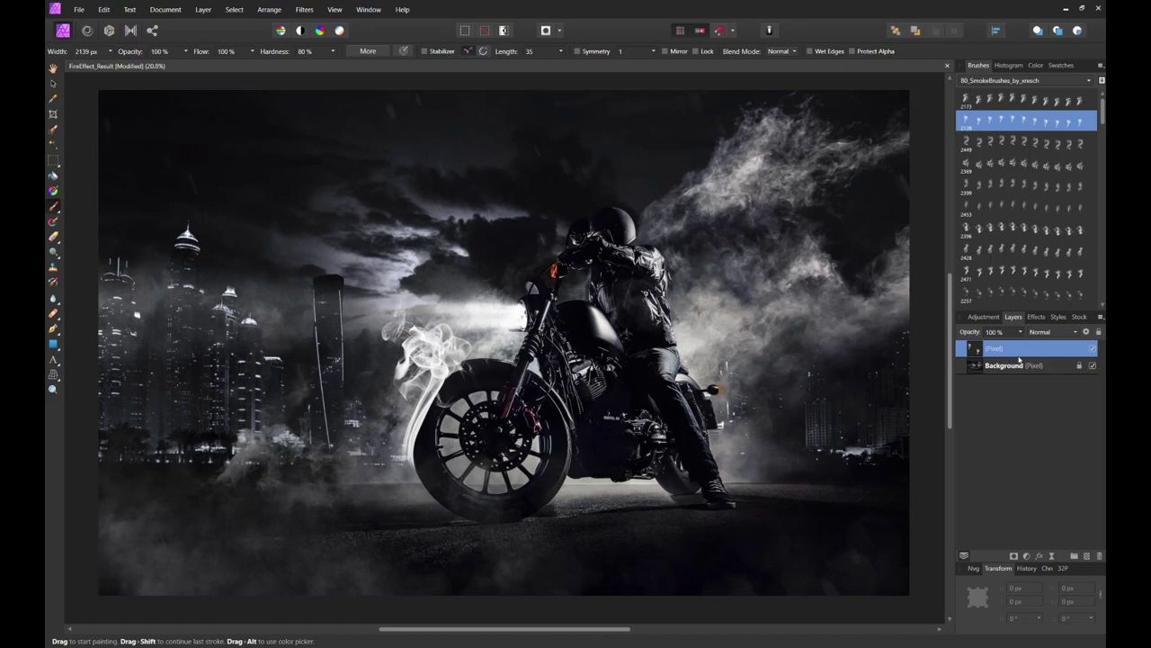
Reposition the smoke wisp over the front wheel and group its layer with Ctrl+G.
left_click(975, 348, "ctrl")
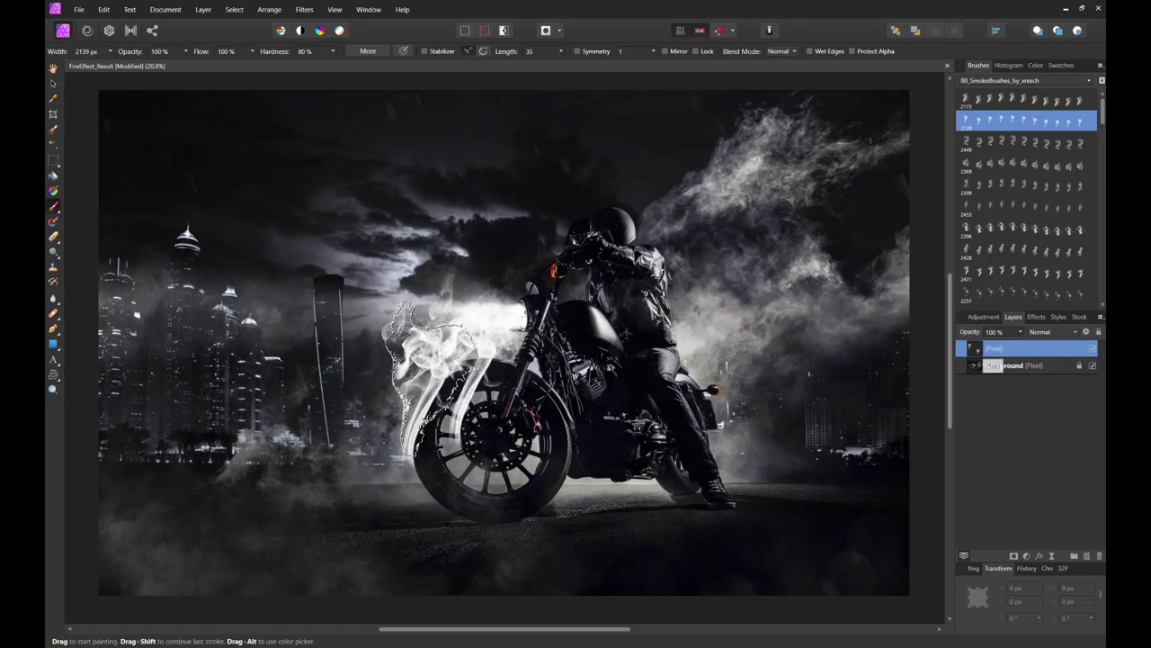
mouse_move(422, 396)
left_mouse_down()
mouse_move(421, 378)
mouse_move(432, 386)
mouse_move(414, 377)
mouse_move(446, 414)
mouse_move(437, 365)
mouse_move(431, 395)
mouse_move(868, 449)
mouse_move(1009, 362)
left_mouse_up()
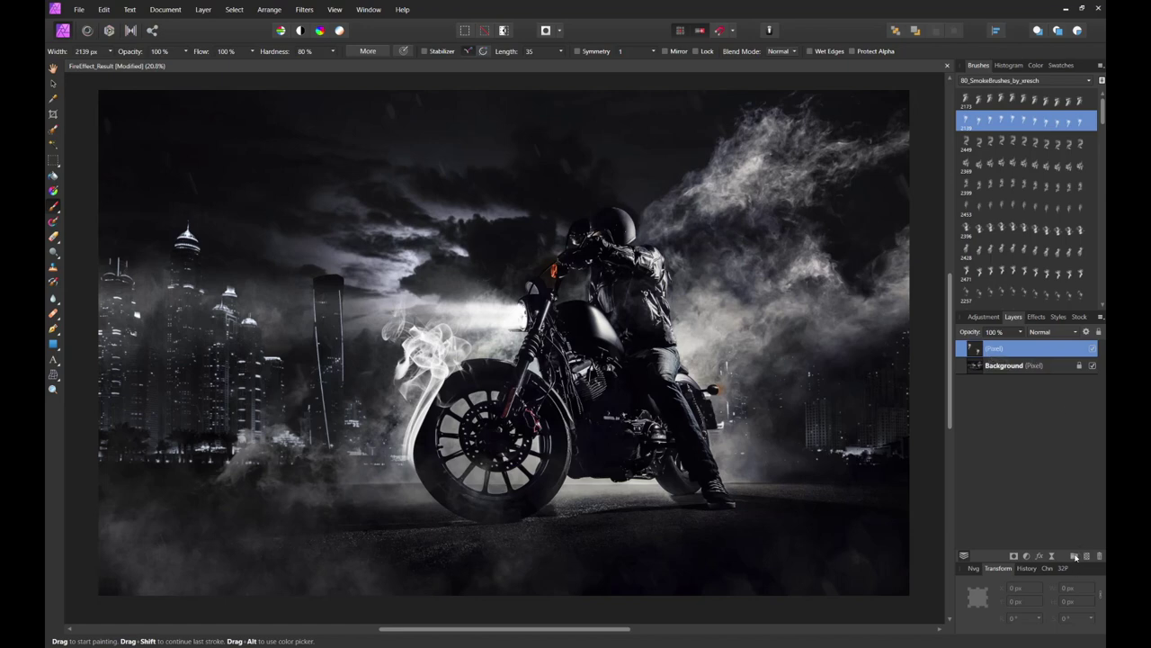
key("ctrl+g")
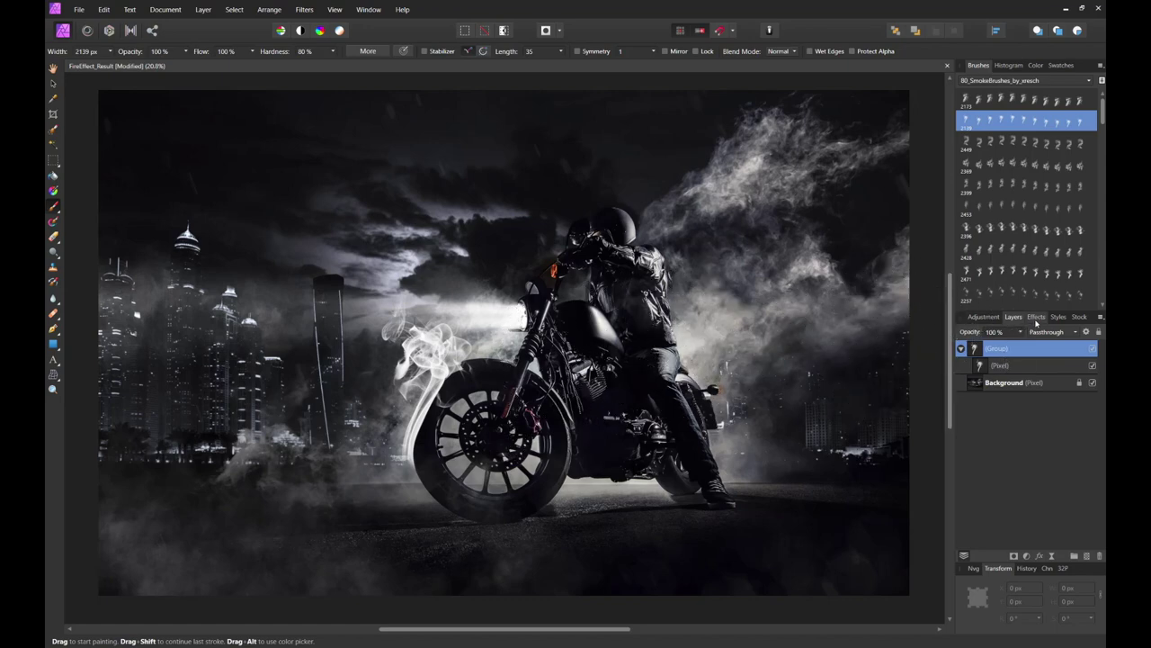
Apply the Fire_03 brush colouring style to the smoke wisp, then return to the Layers list.
left_click(1036, 319)
left_click(1057, 317)
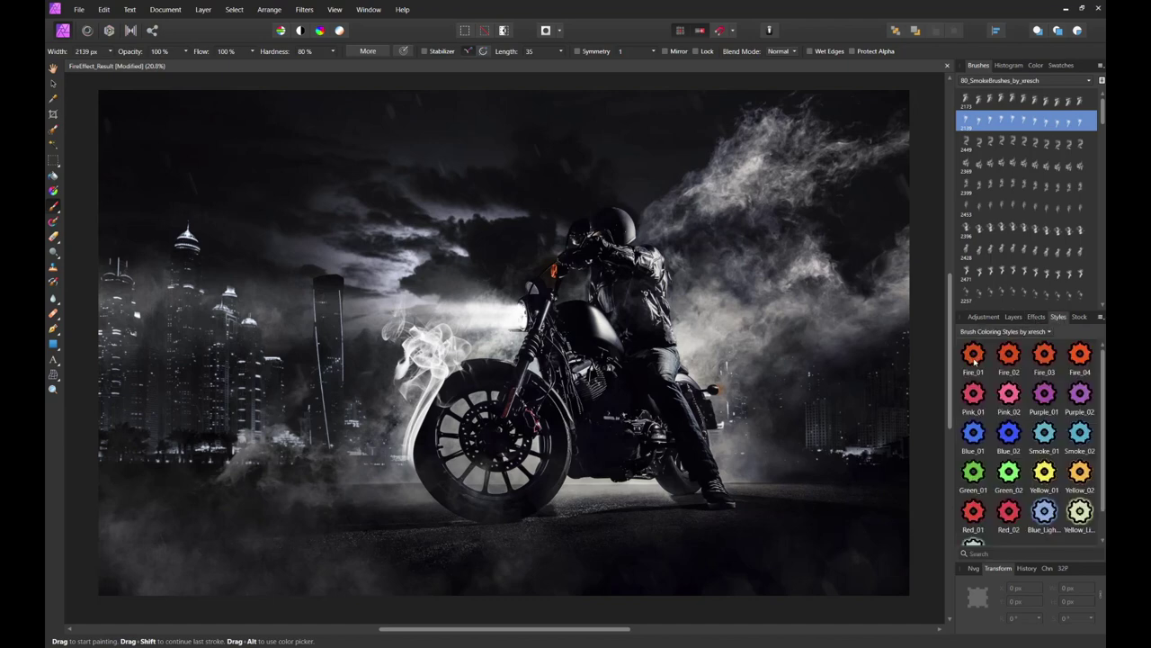
left_click(1044, 355)
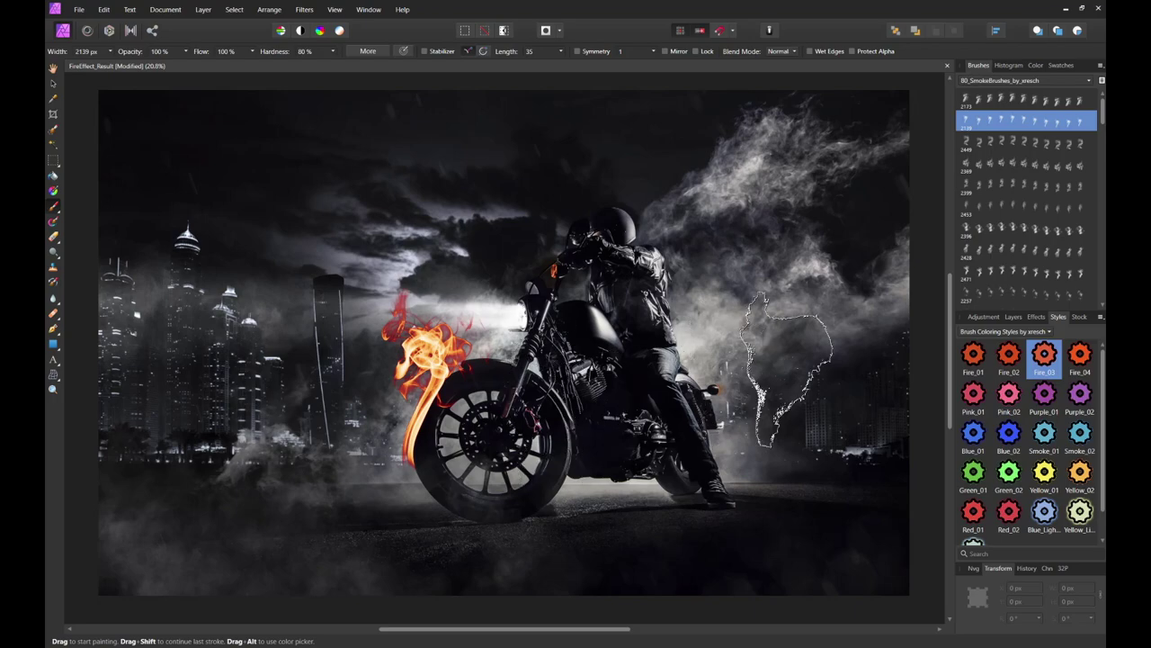
left_click(1036, 317)
left_click(983, 317)
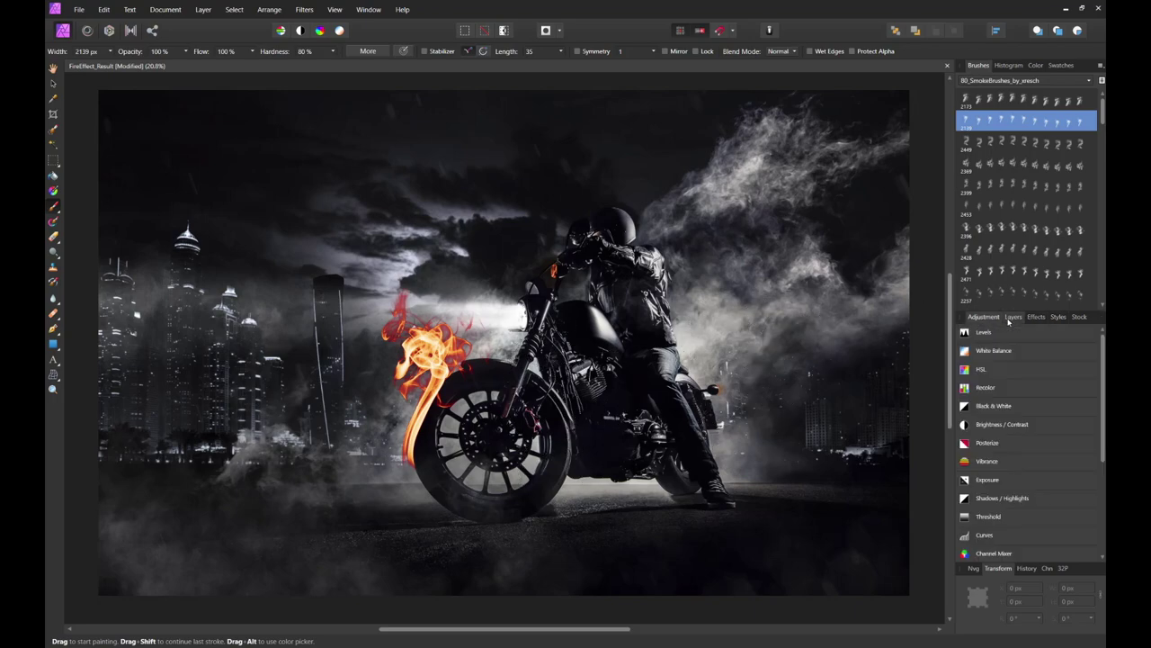
left_click(1013, 316)
Open the group's Layer Effects and inspect the Inner Shadow colour without changing it.
left_click(1081, 351)
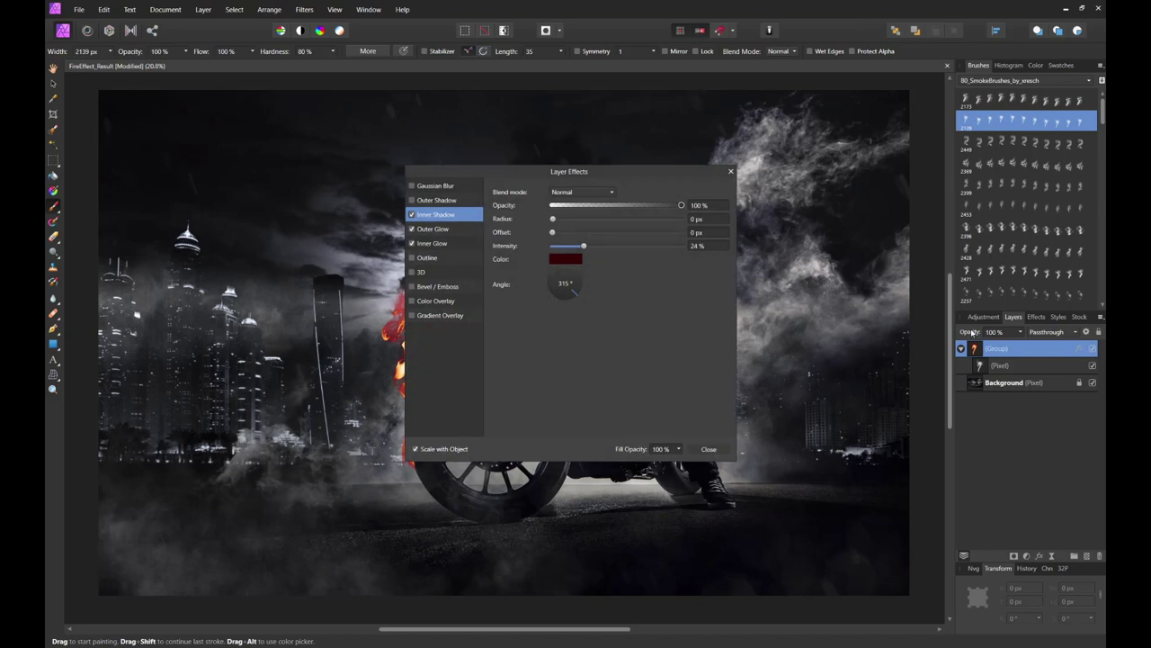
left_click_drag(625, 176, 815, 94)
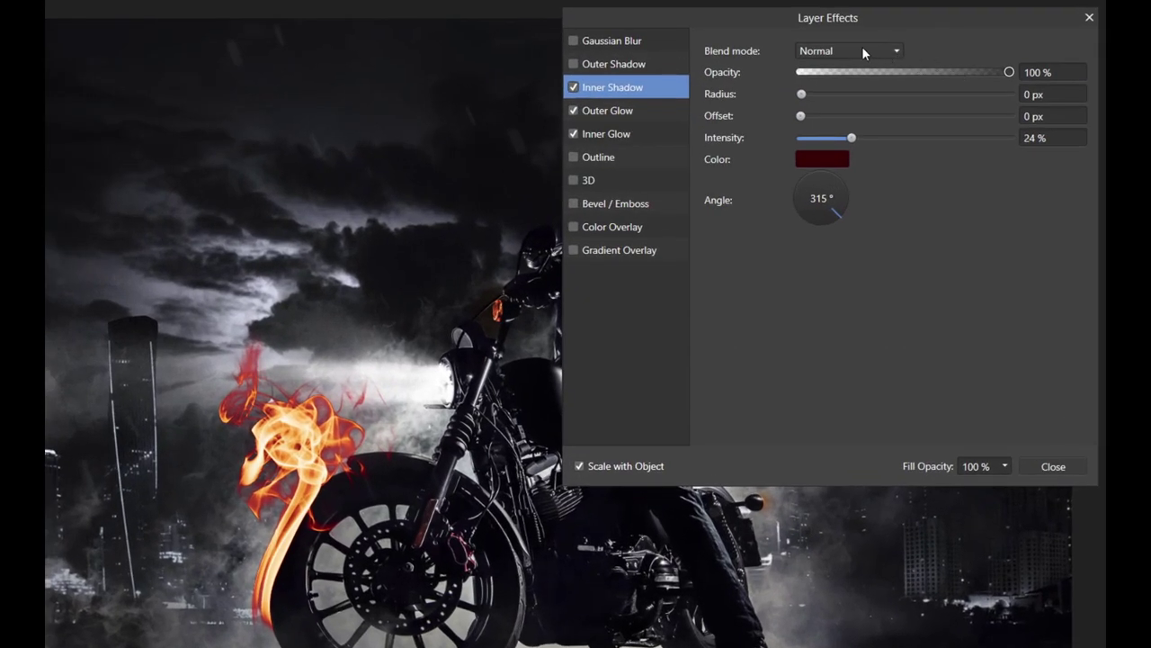
left_click(823, 159)
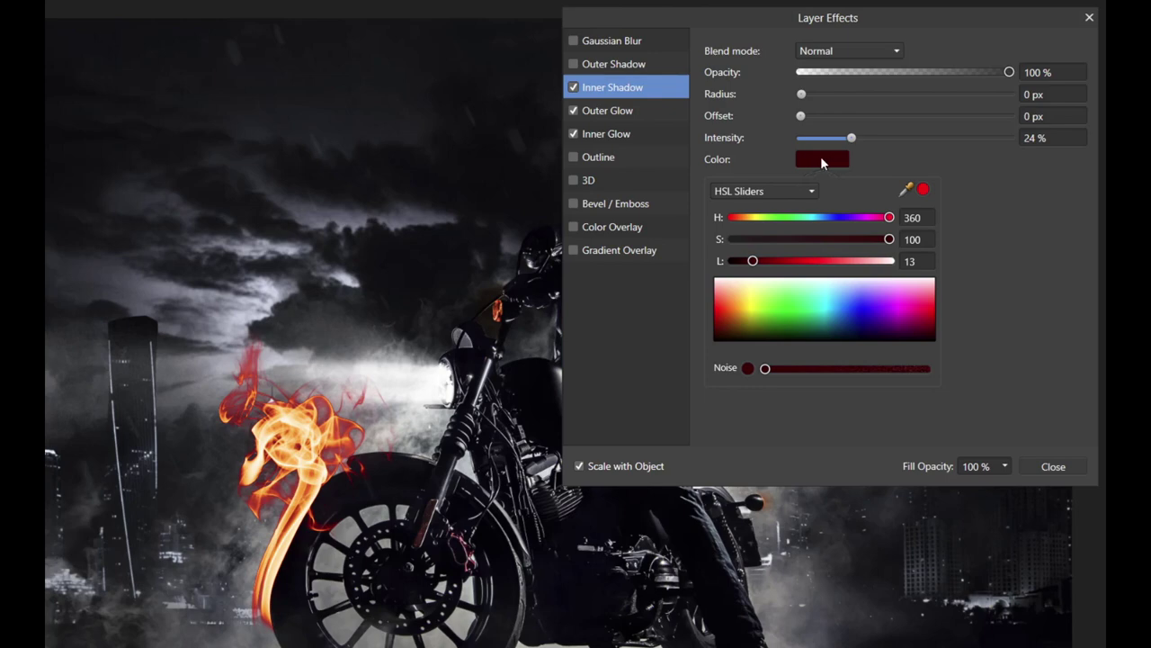
left_click(1058, 139)
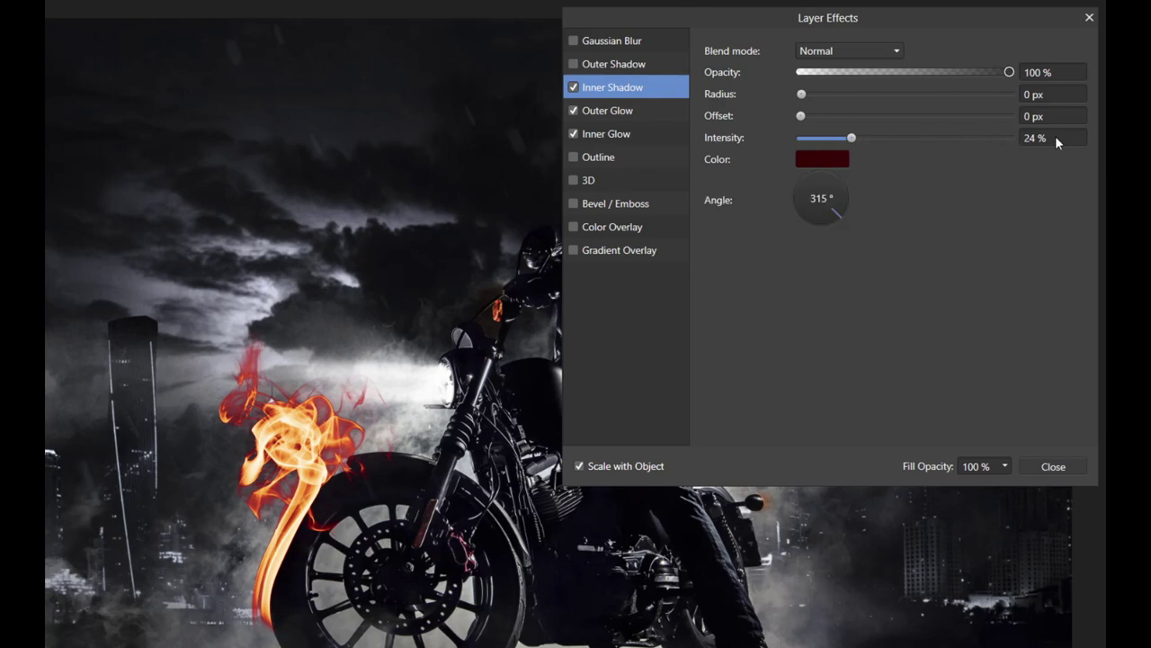
Try the Outer Glow radius at 0 px, restore 0.1 px, and toggle Inner Glow to compare.
left_click(621, 110)
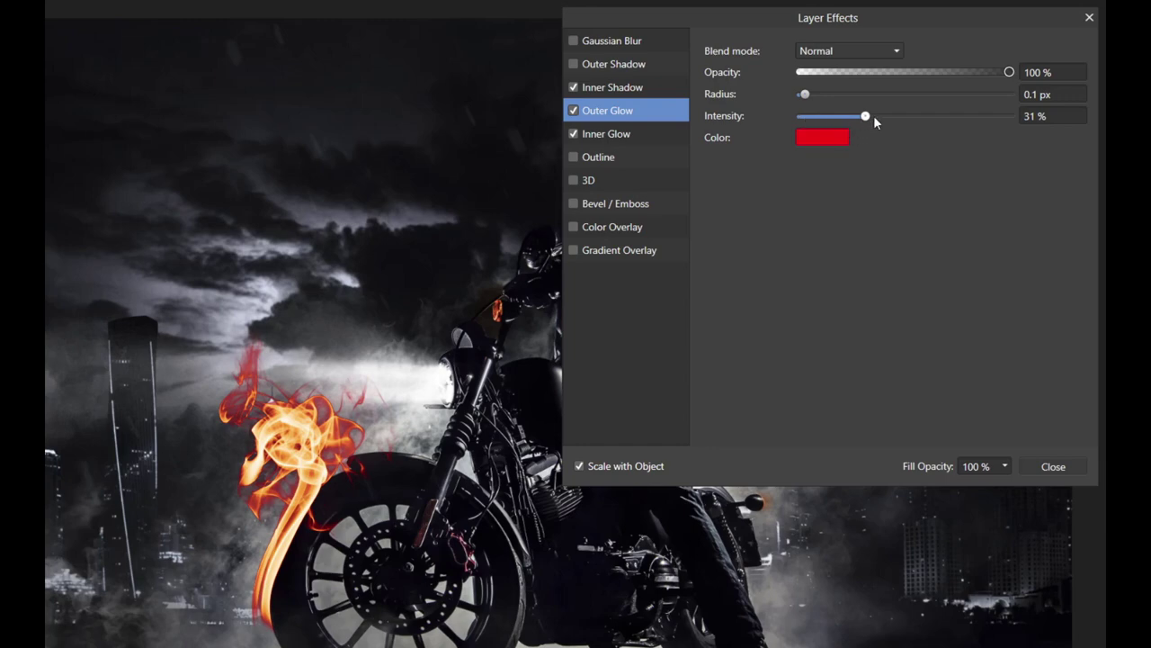
left_click(1035, 116)
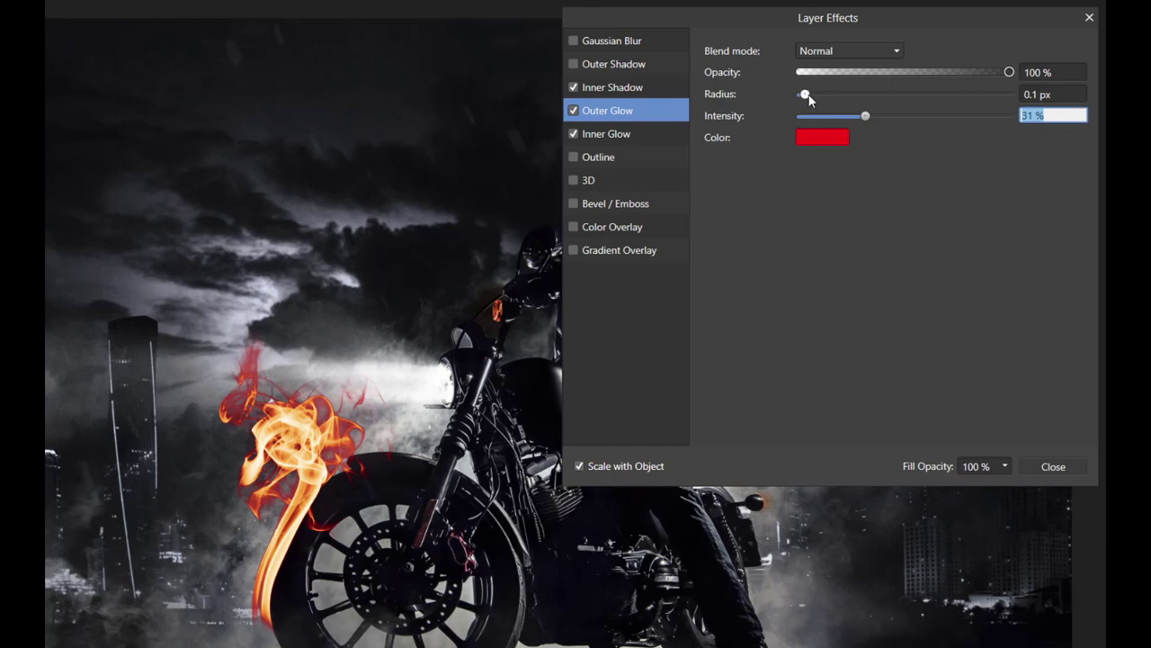
left_click_drag(809, 100, 795, 99)
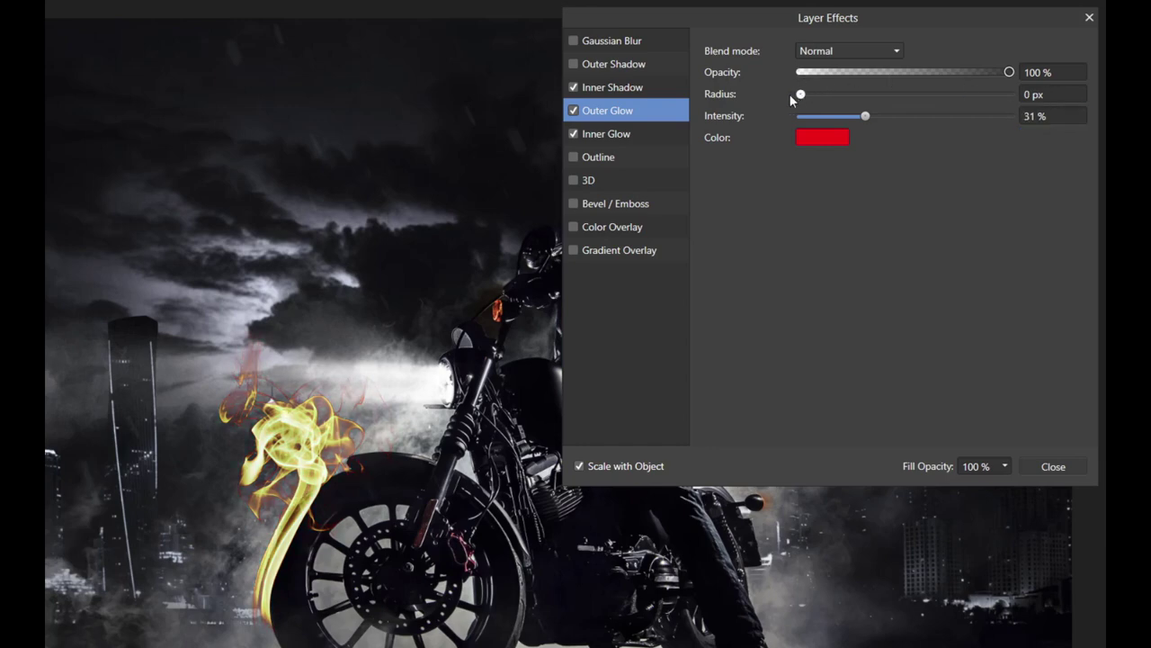
left_click(1053, 94)
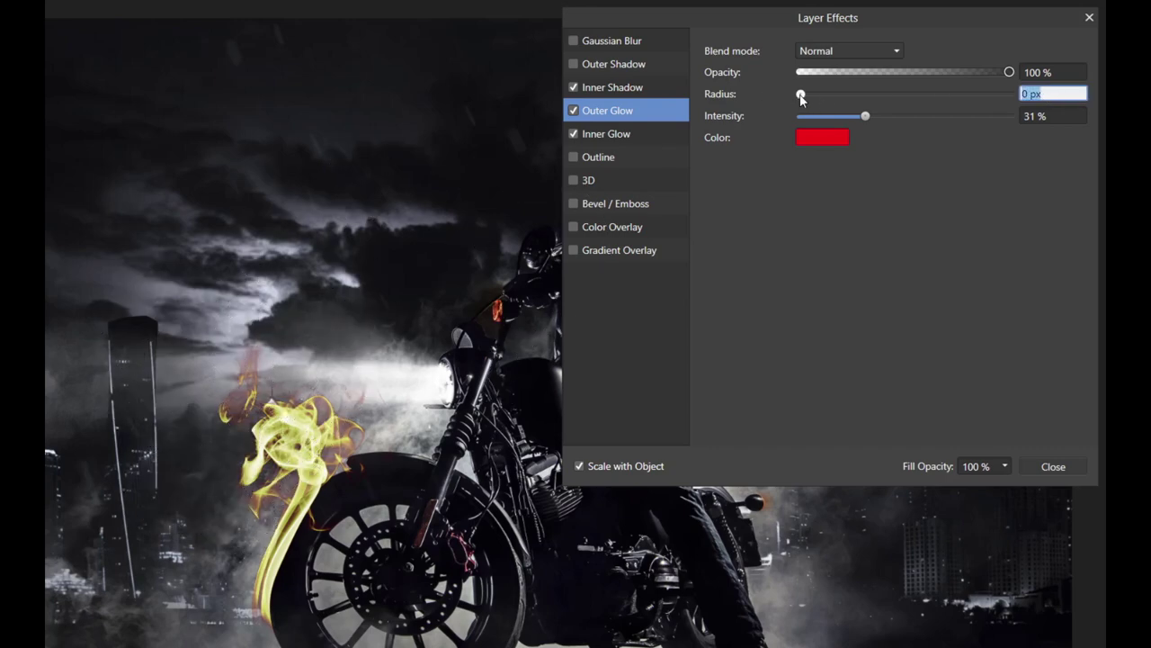
mouse_move(801, 99)
left_mouse_down()
mouse_move(975, 100)
mouse_move(814, 110)
left_mouse_up()
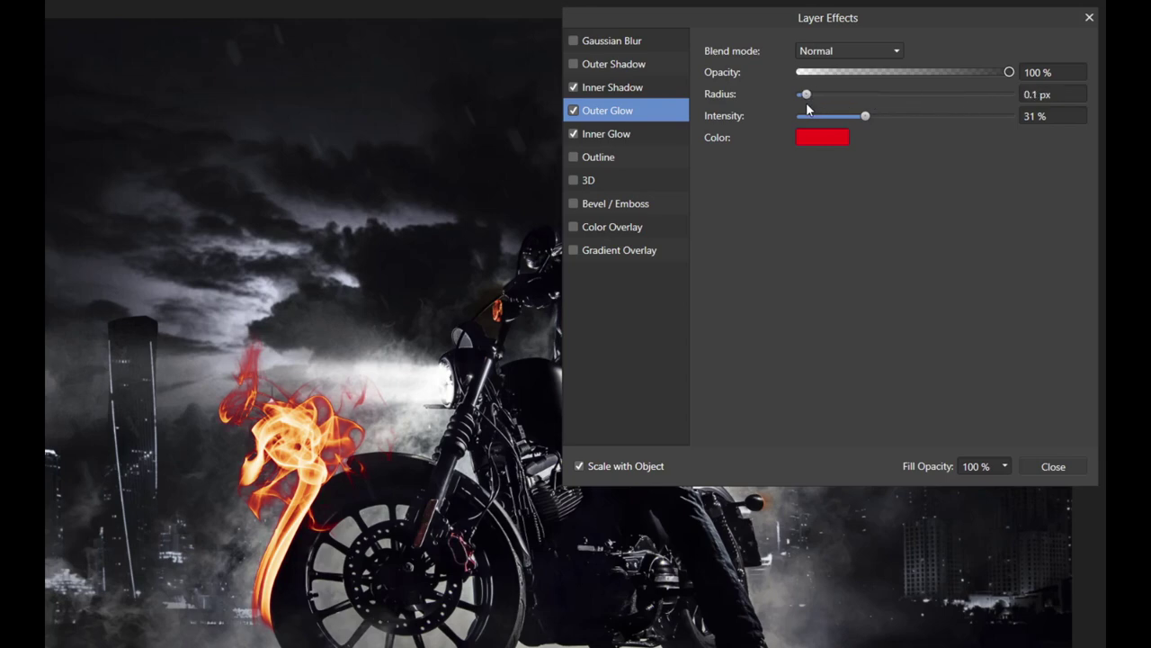
left_click(1061, 94)
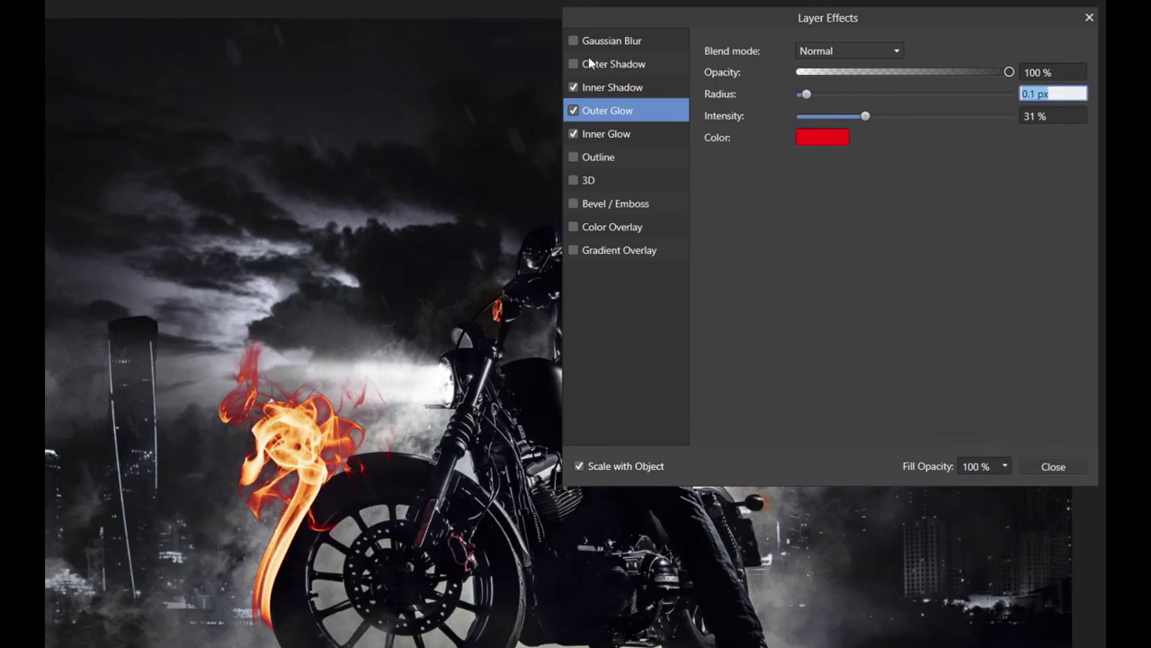
left_click(623, 136)
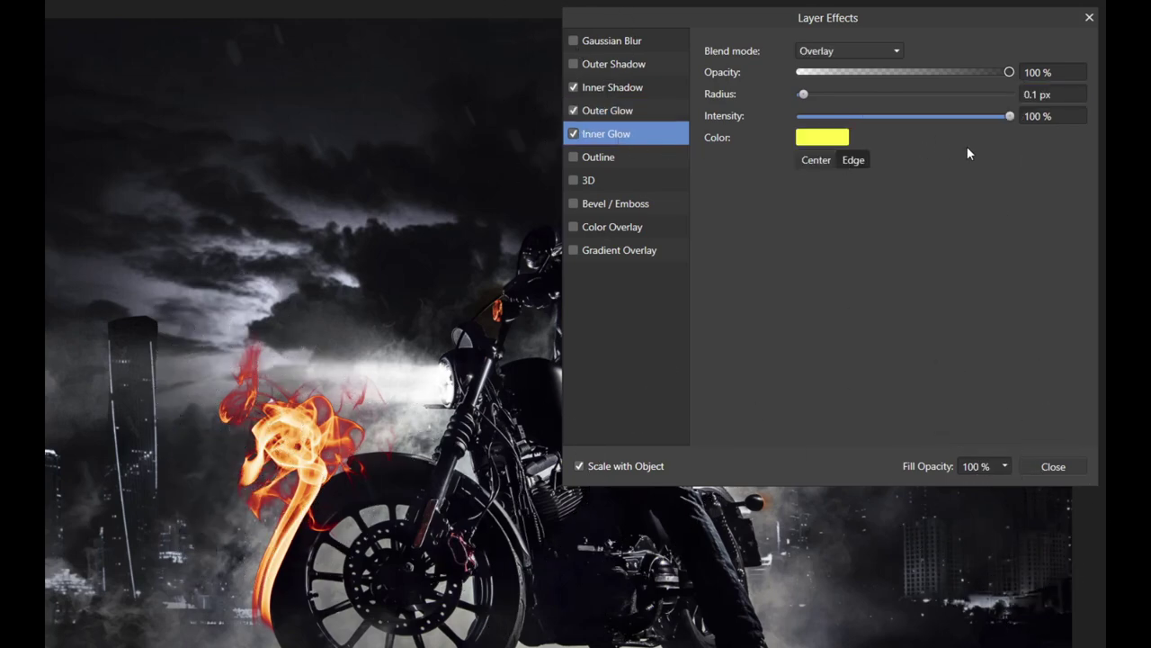
left_click(574, 135)
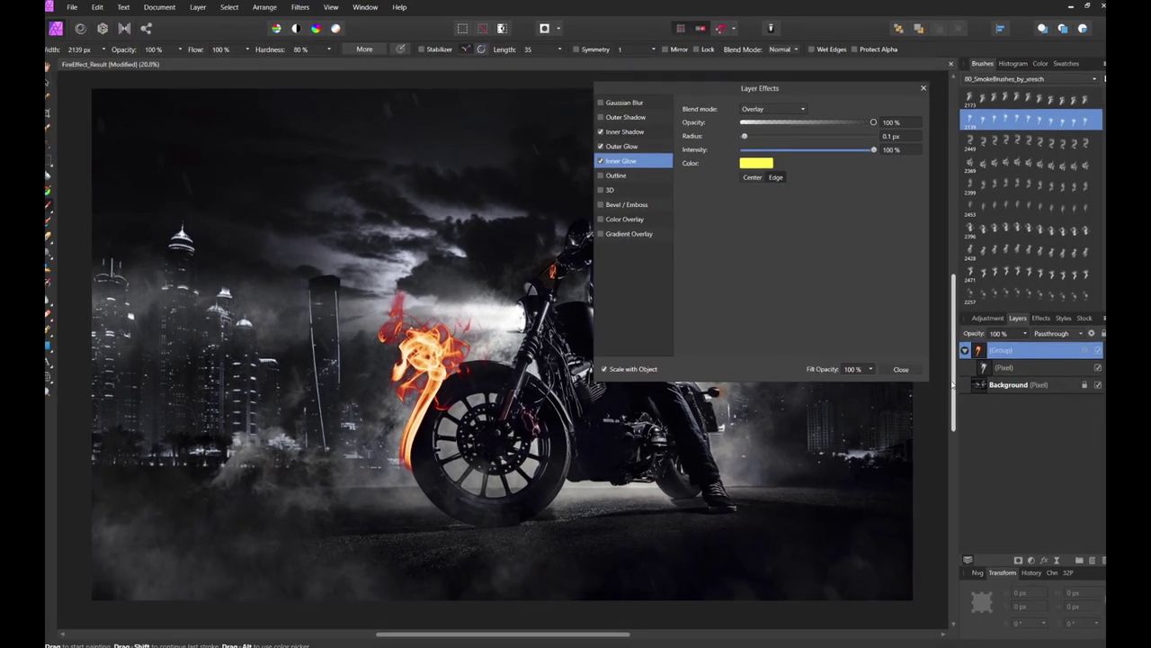
Close Layer Effects, compare Fire_04, Fire_02 and Fire_01 colourings, keep Fire_03, and show the effects list.
left_click(901, 368)
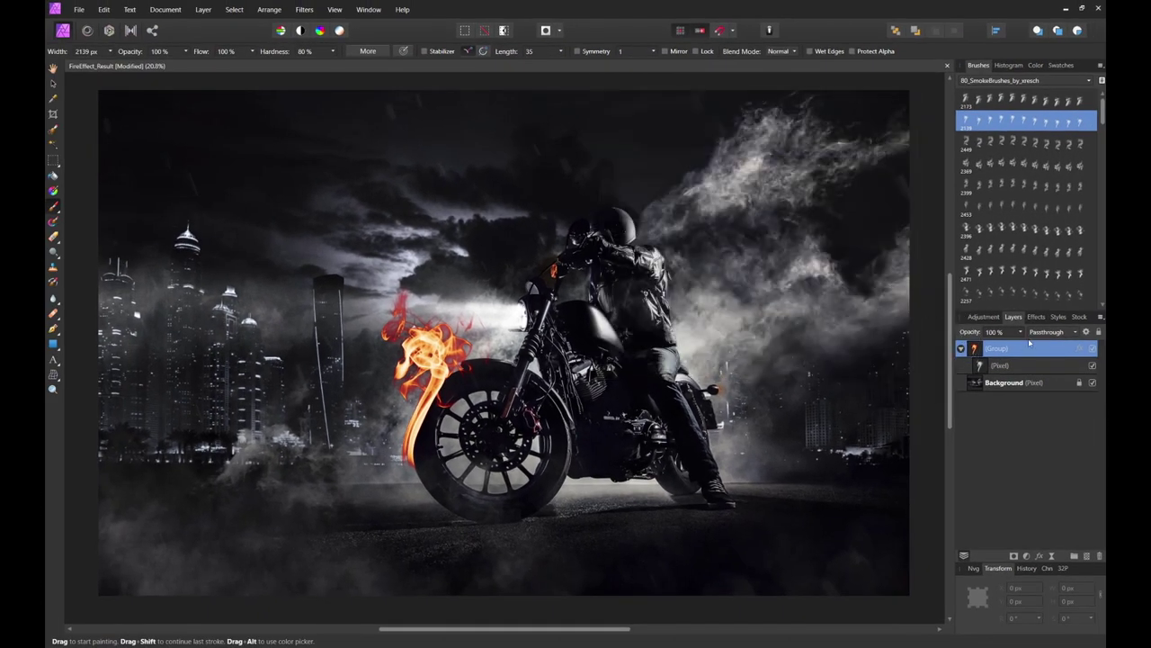
left_click(1059, 317)
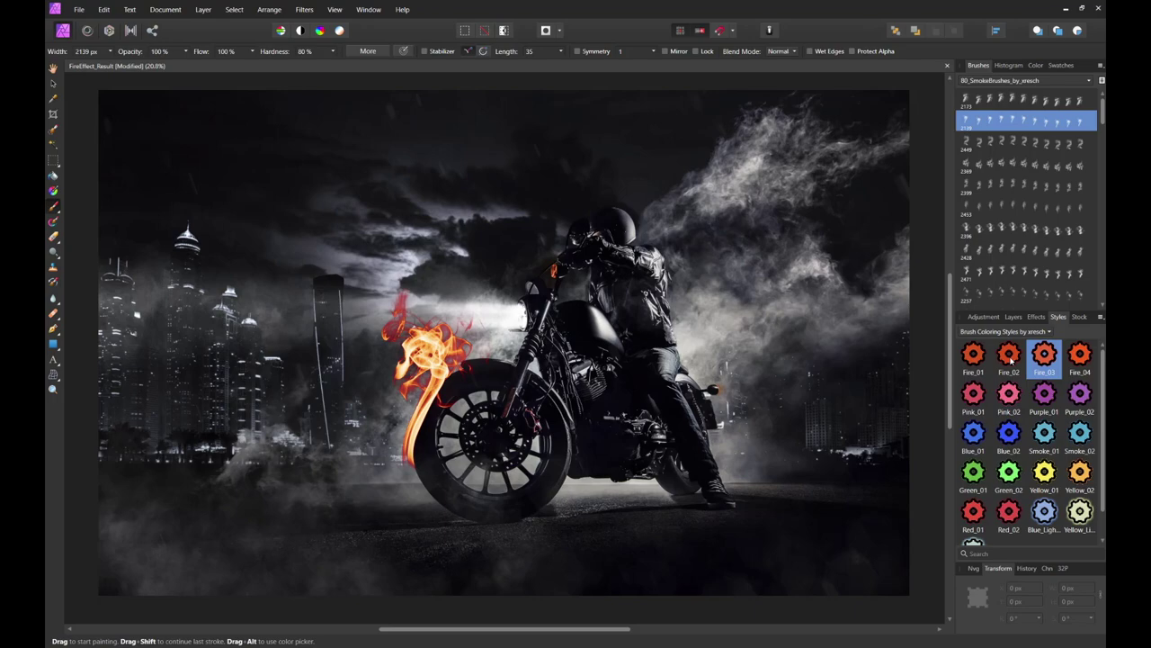
left_click(1080, 355)
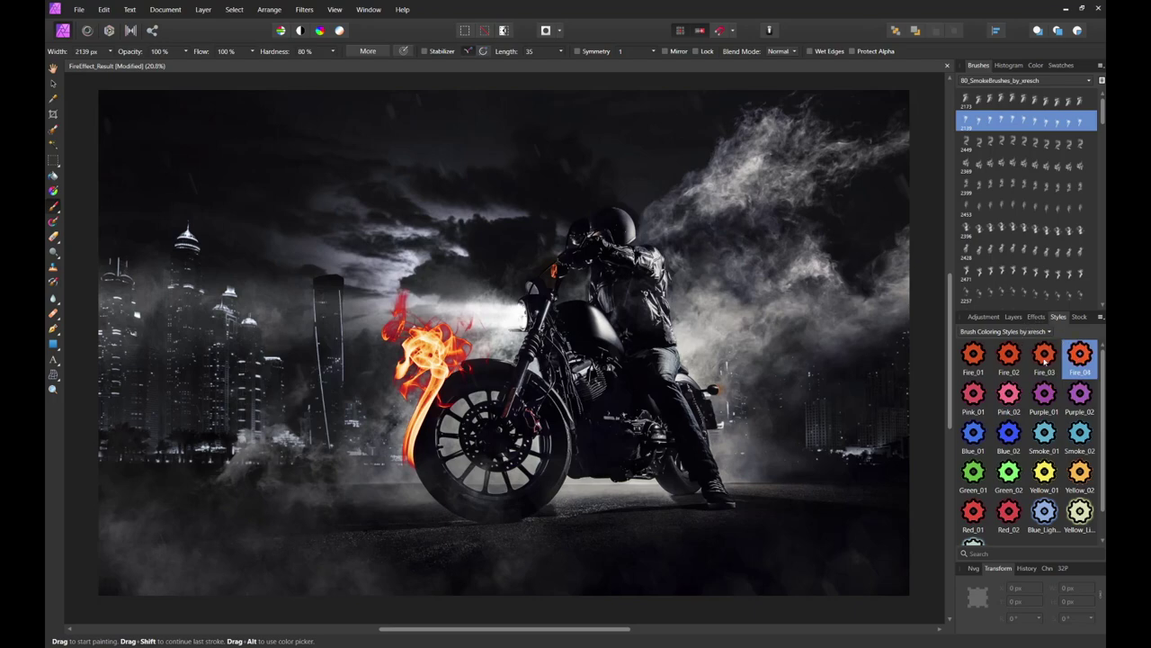
left_click(1049, 360)
left_click(1012, 362)
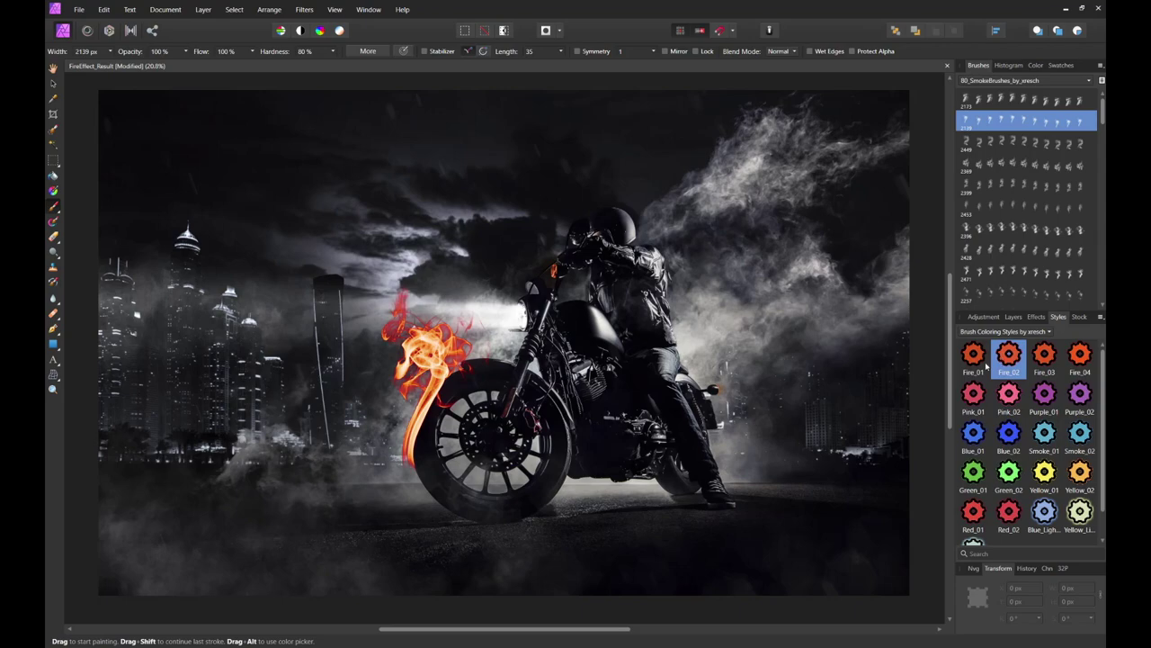
left_click(987, 365)
left_click(1009, 360)
left_click(1045, 360)
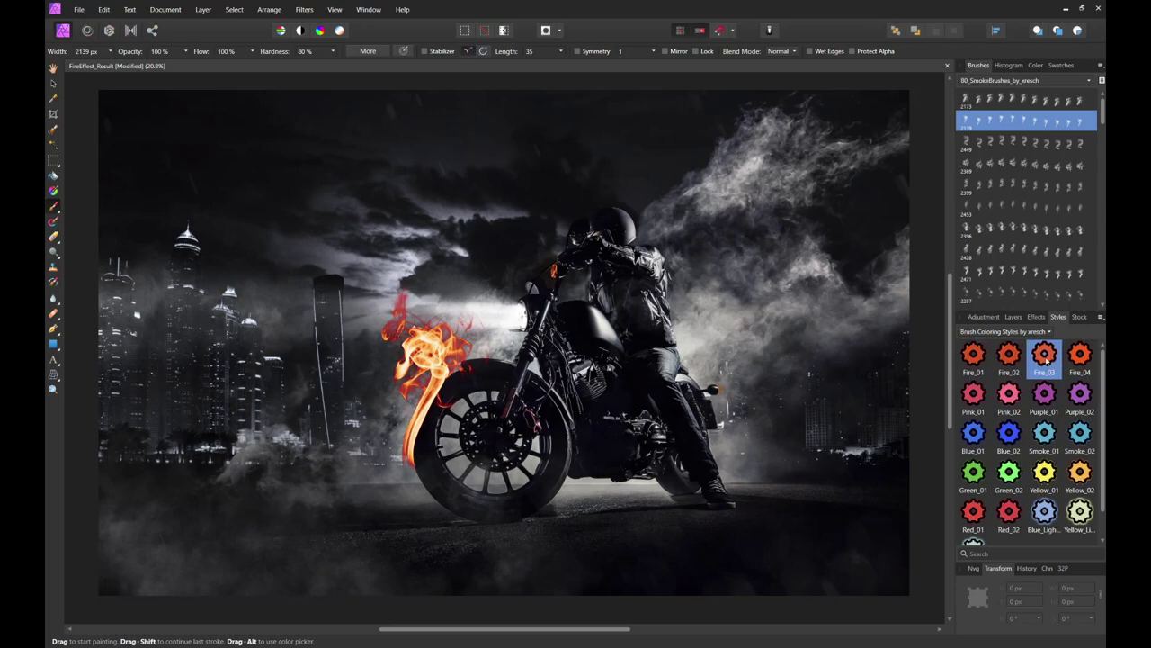
left_click(1036, 316)
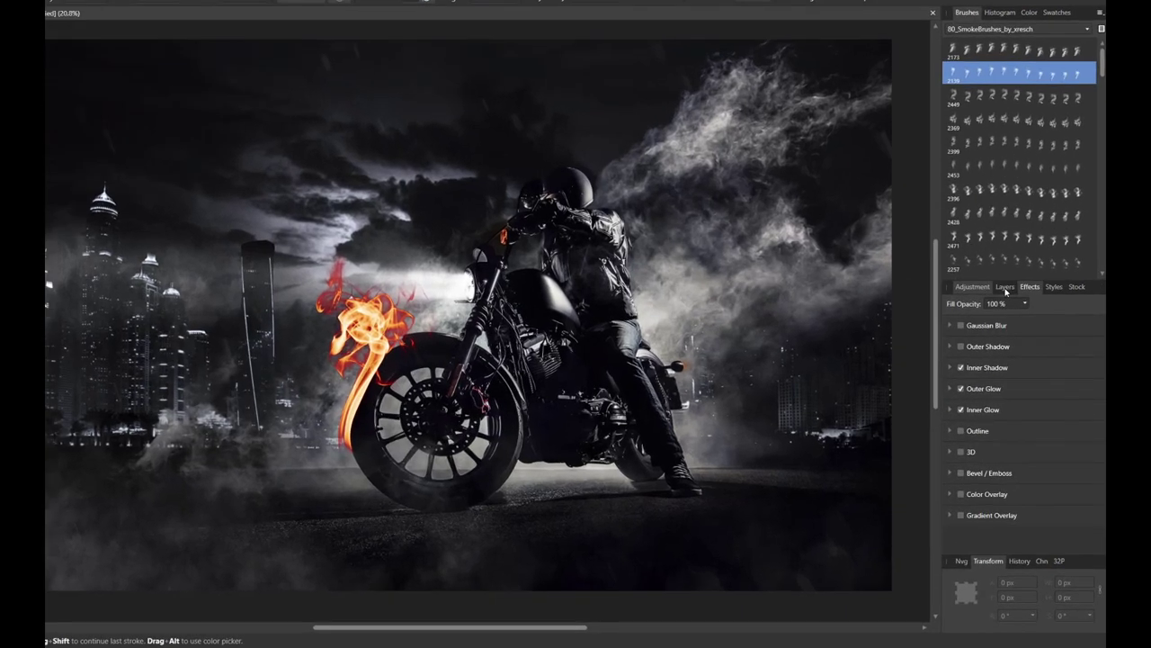
Add a new Pixel layer inside the flame group and stamp a flame over the fender with the 2453 px brush.
left_click(1013, 317)
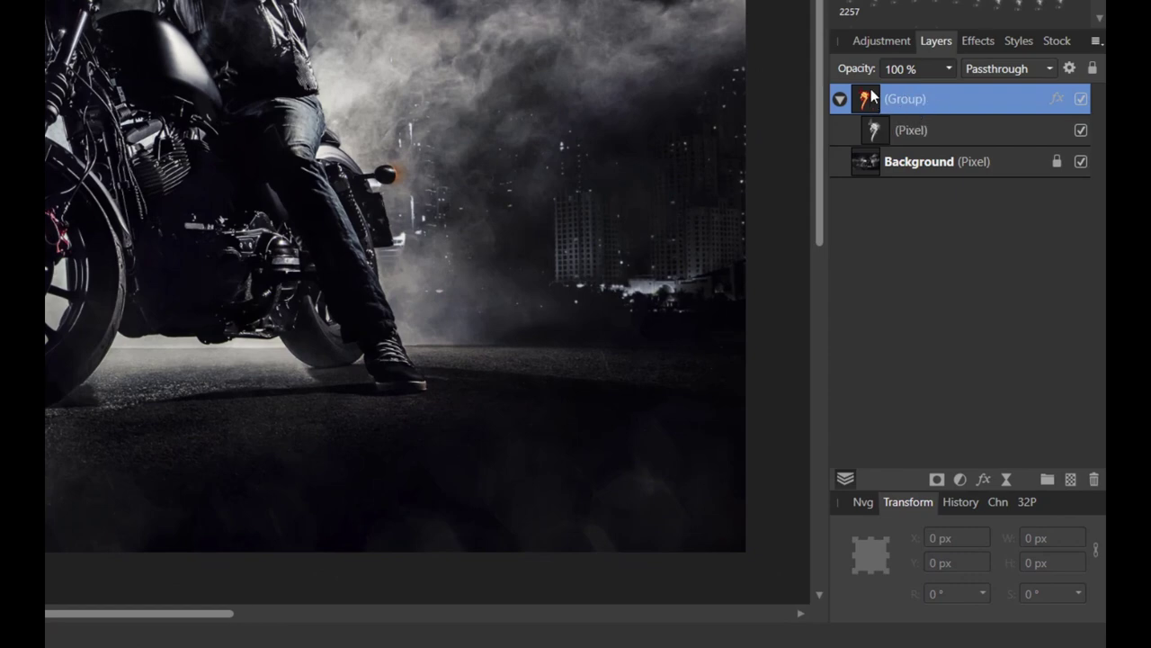
left_click(880, 136)
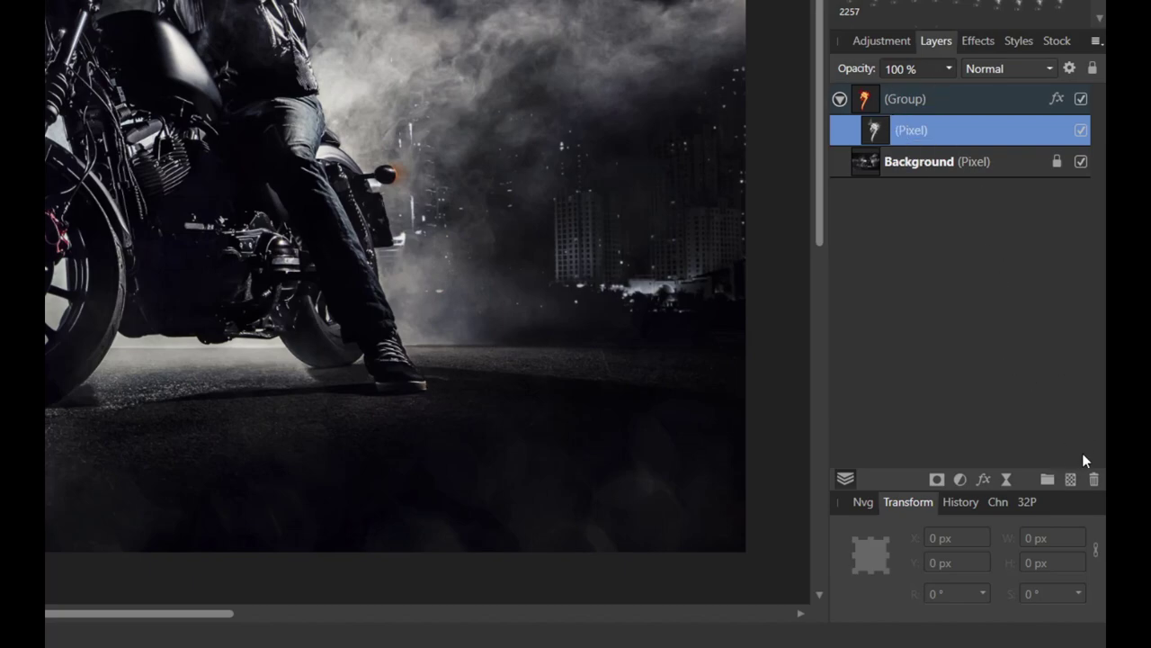
left_click(1069, 479)
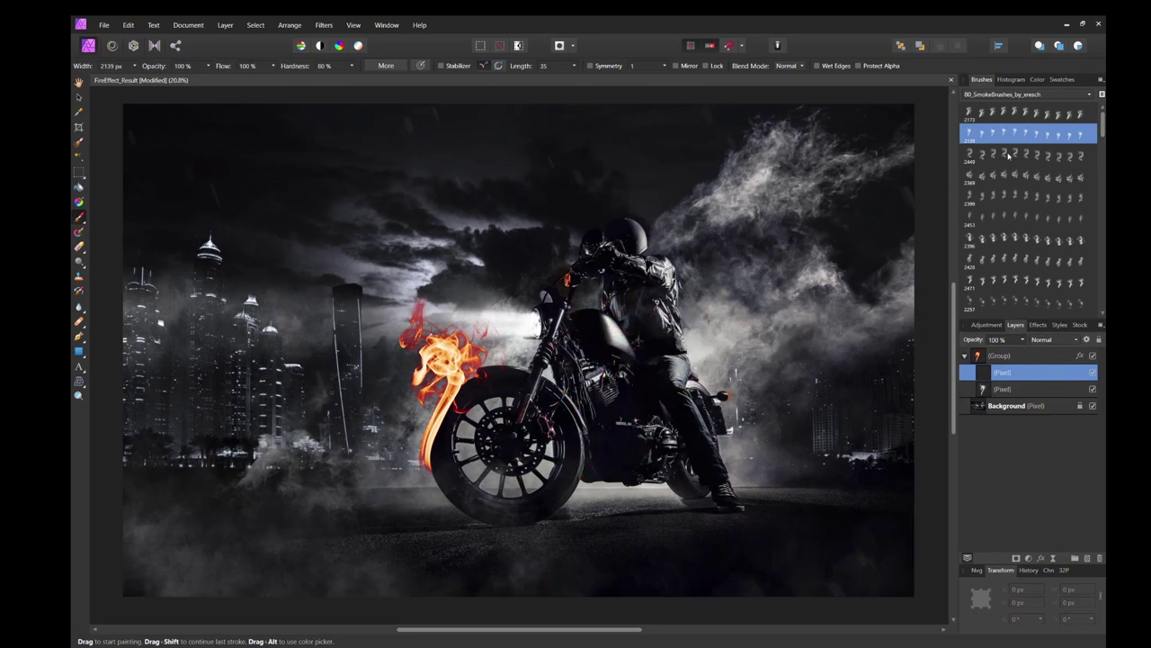
left_click(1018, 217)
left_click(576, 368)
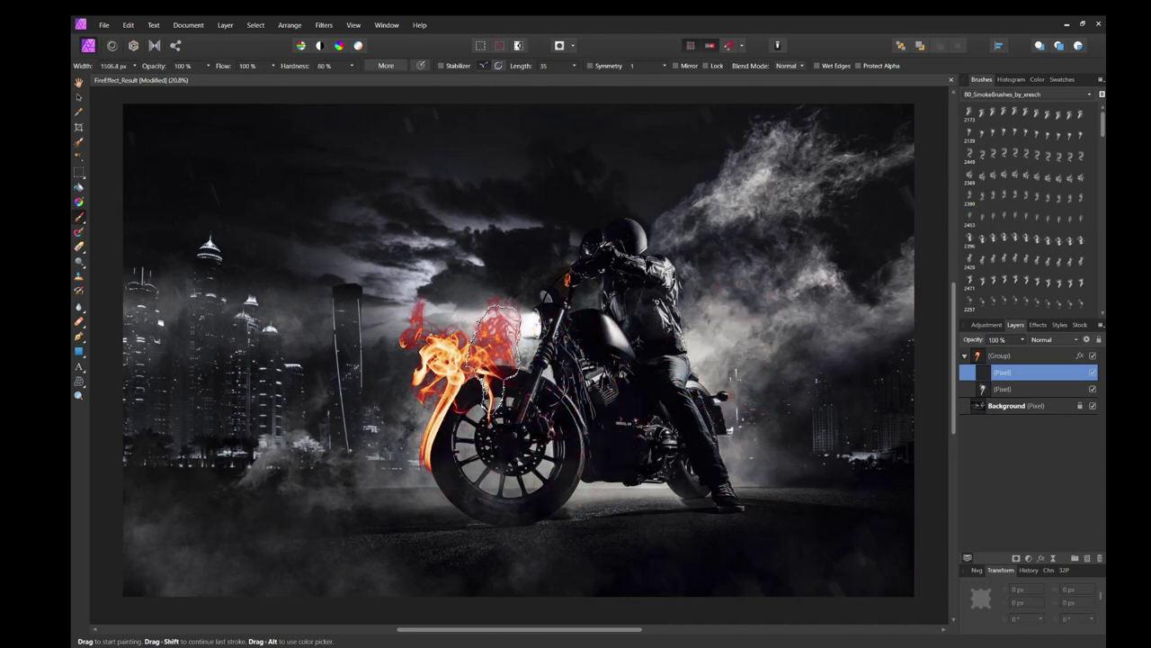
Undo a stray stamp and paint flames across the front wheel with the 2257 brush.
left_click(490, 346)
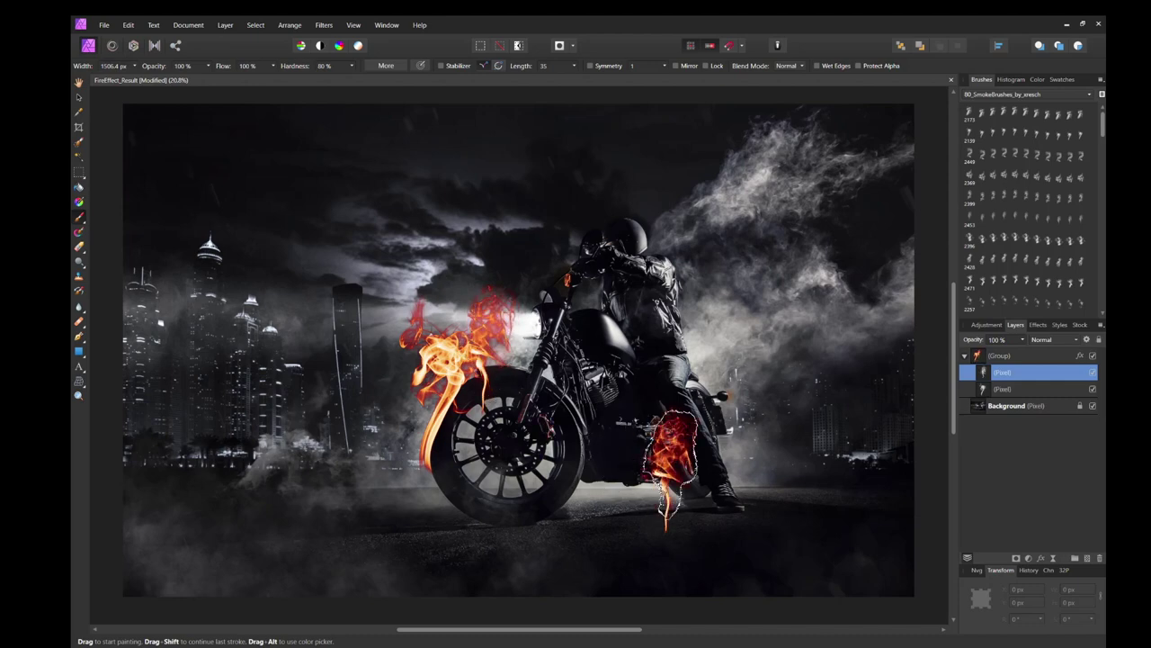
key("ctrl+z")
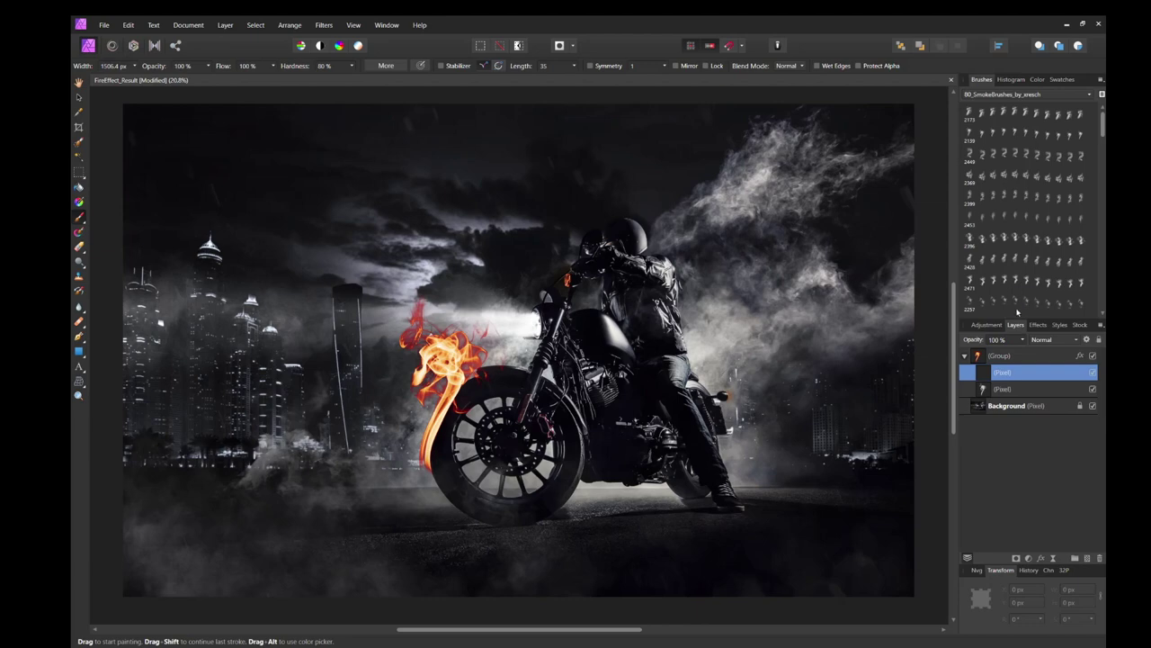
left_click(1019, 302)
mouse_move(588, 354)
left_mouse_down()
mouse_move(506, 398)
mouse_move(497, 438)
mouse_move(556, 423)
left_mouse_up()
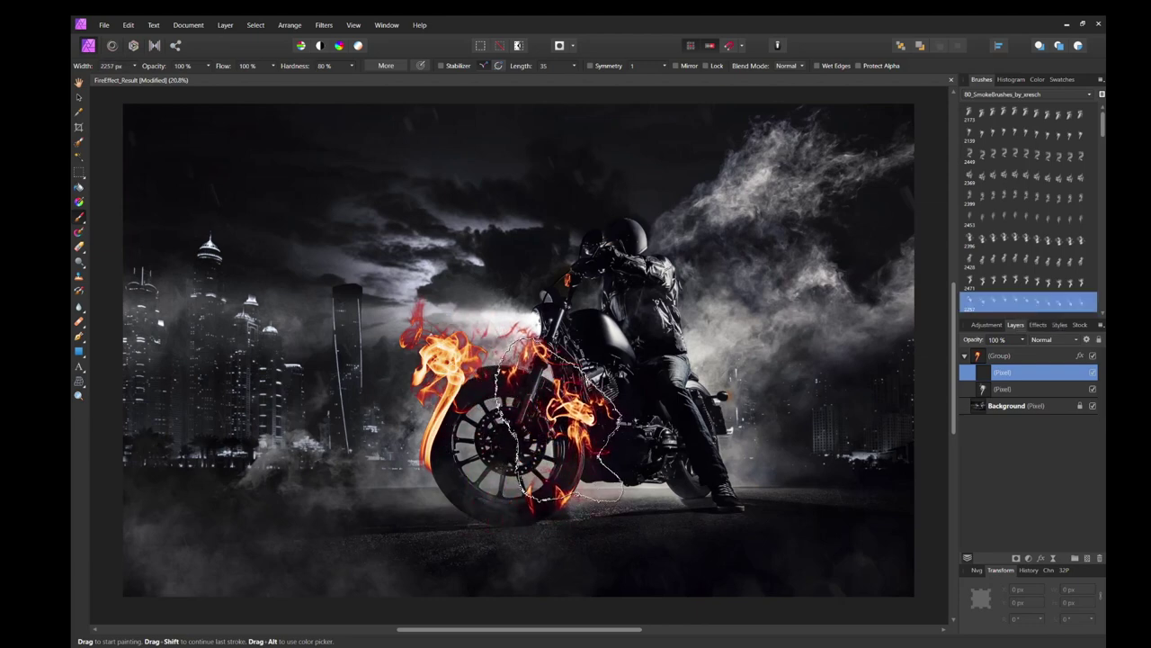
key("bracketleft")
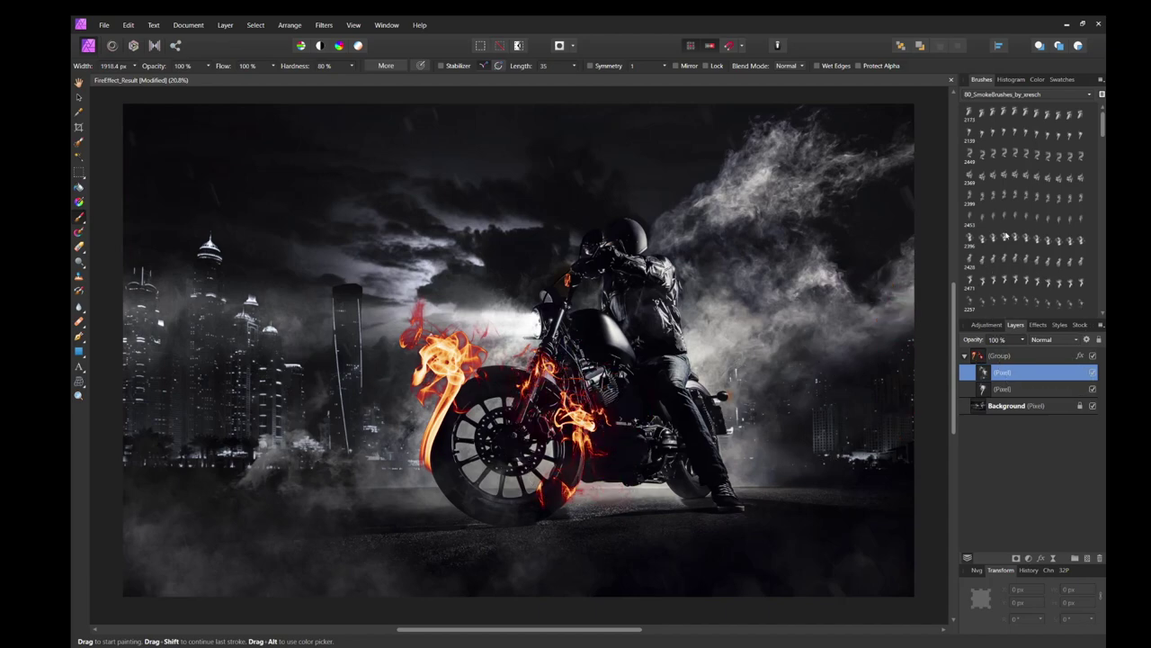
Select the 2258 smoke brush and open its brush editing settings.
scroll(1005, 235, "down", 1)
scroll(1006, 234, "down", 1)
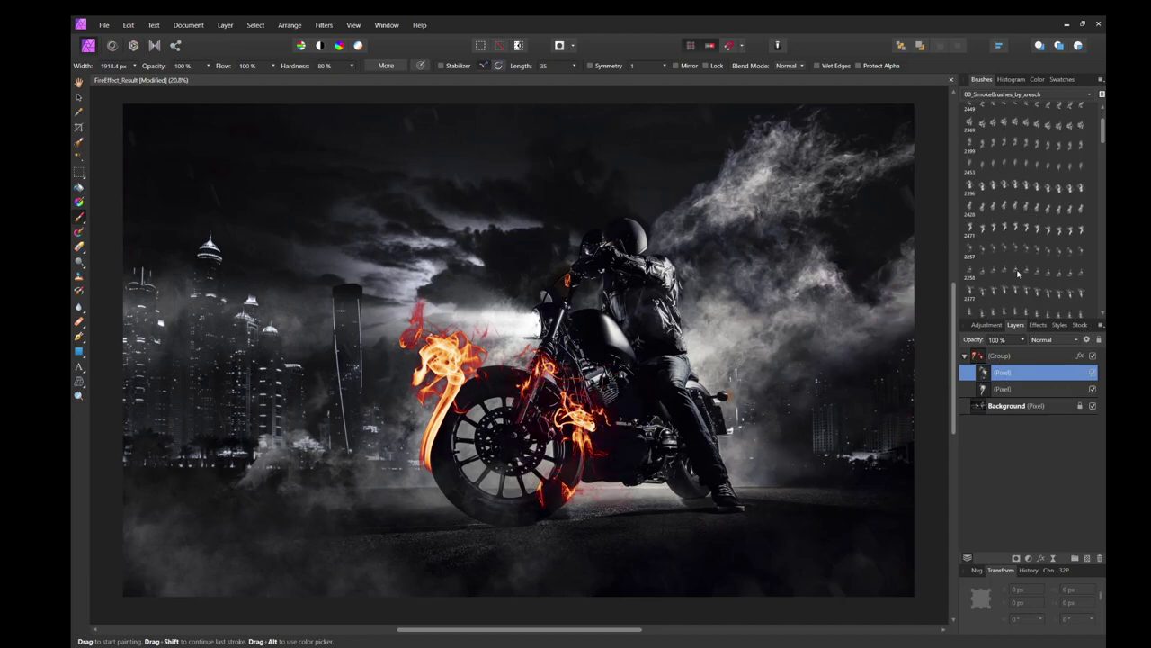
left_click(987, 271)
double_click(986, 271)
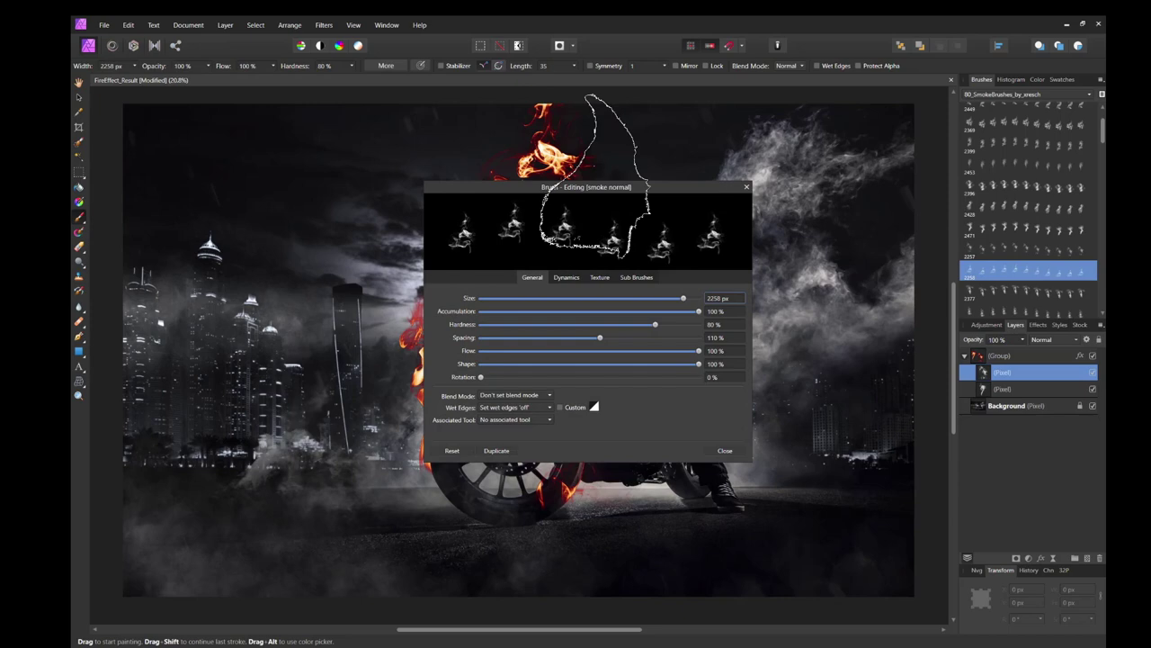
Preview brushes 2377, 2322, 2397, 2434, 2176 and 2445, settle on 2437, and close Brush - Editing.
left_click_drag(668, 190, 835, 109)
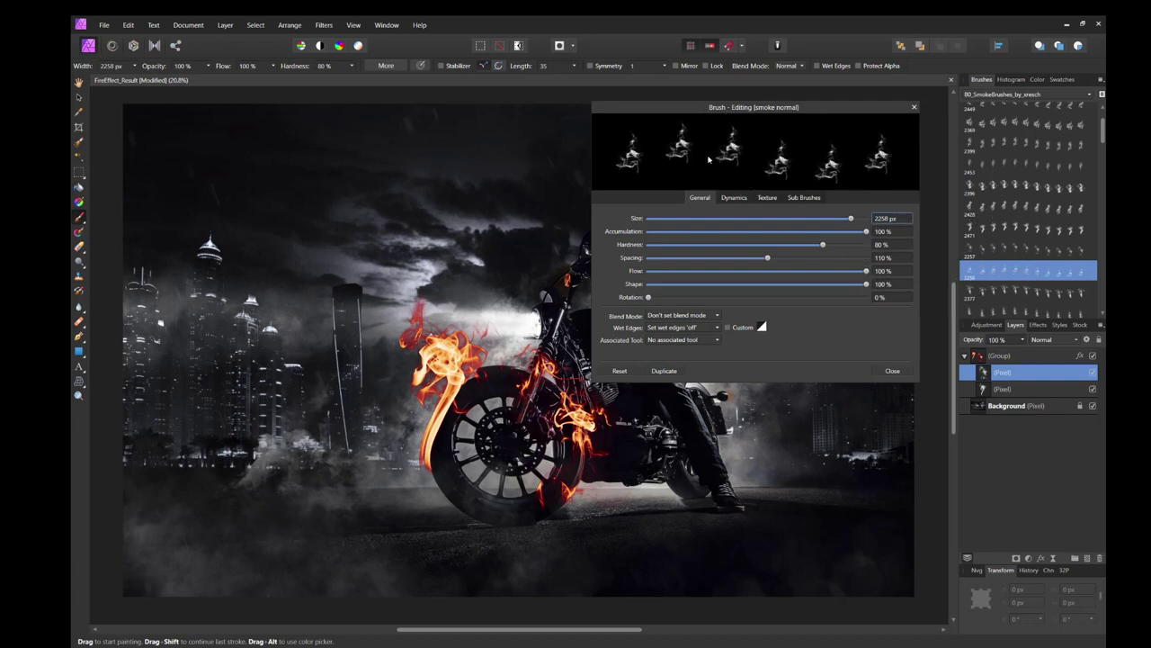
left_click(1007, 293)
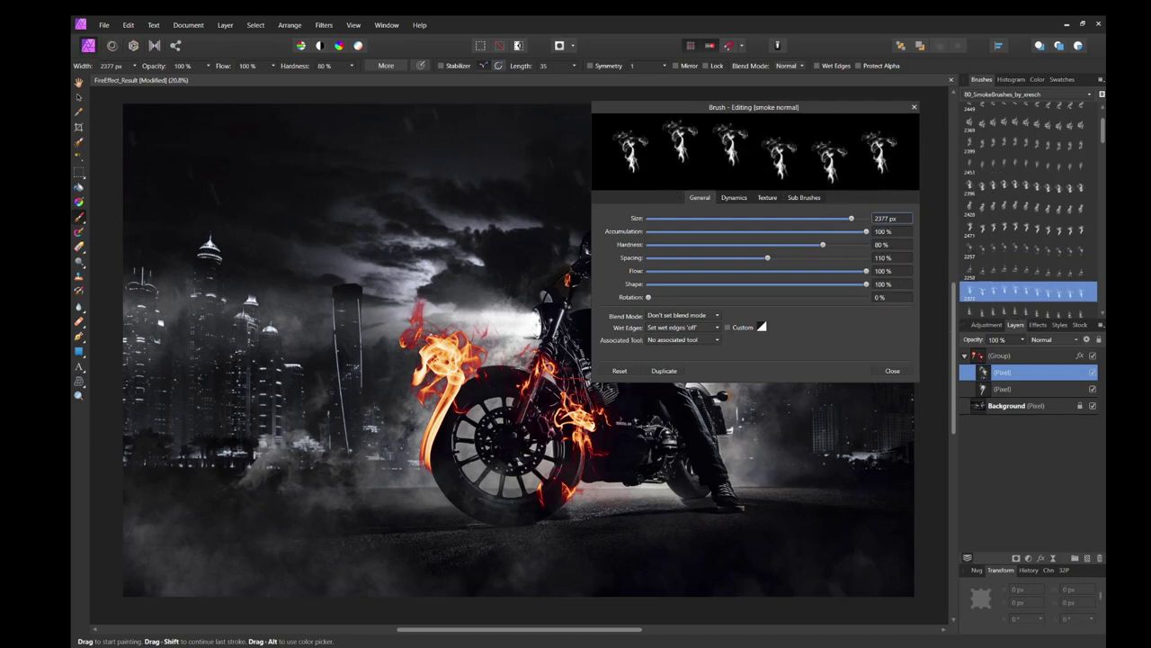
scroll(1025, 270, "down", 2)
left_click(1012, 209)
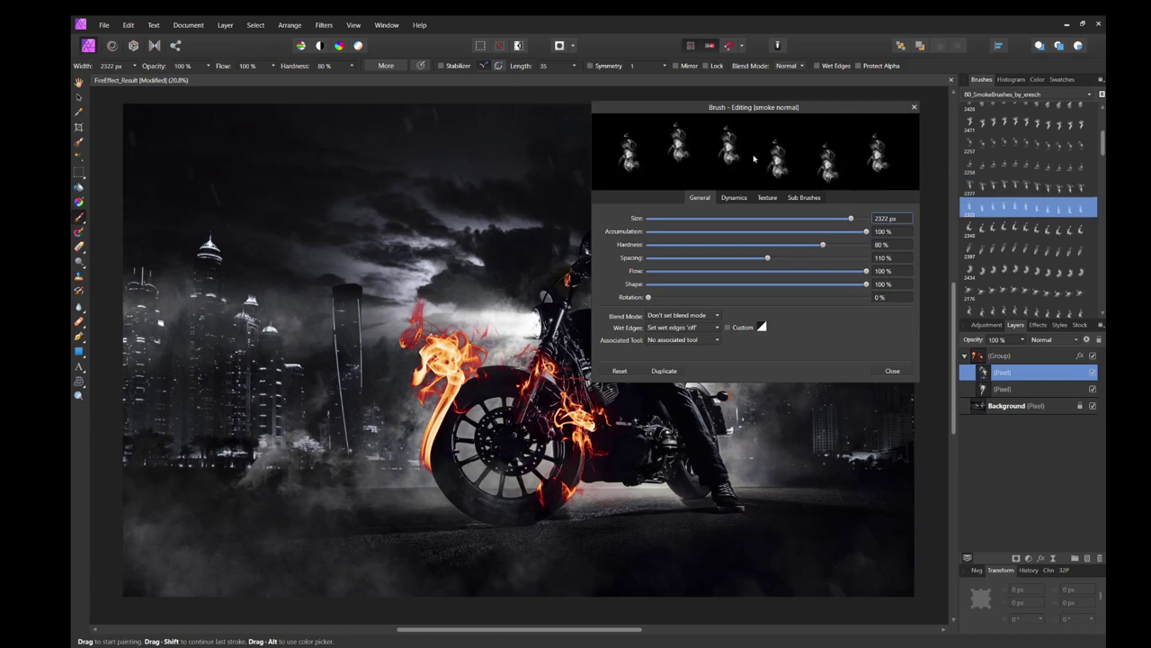
left_click(1015, 249)
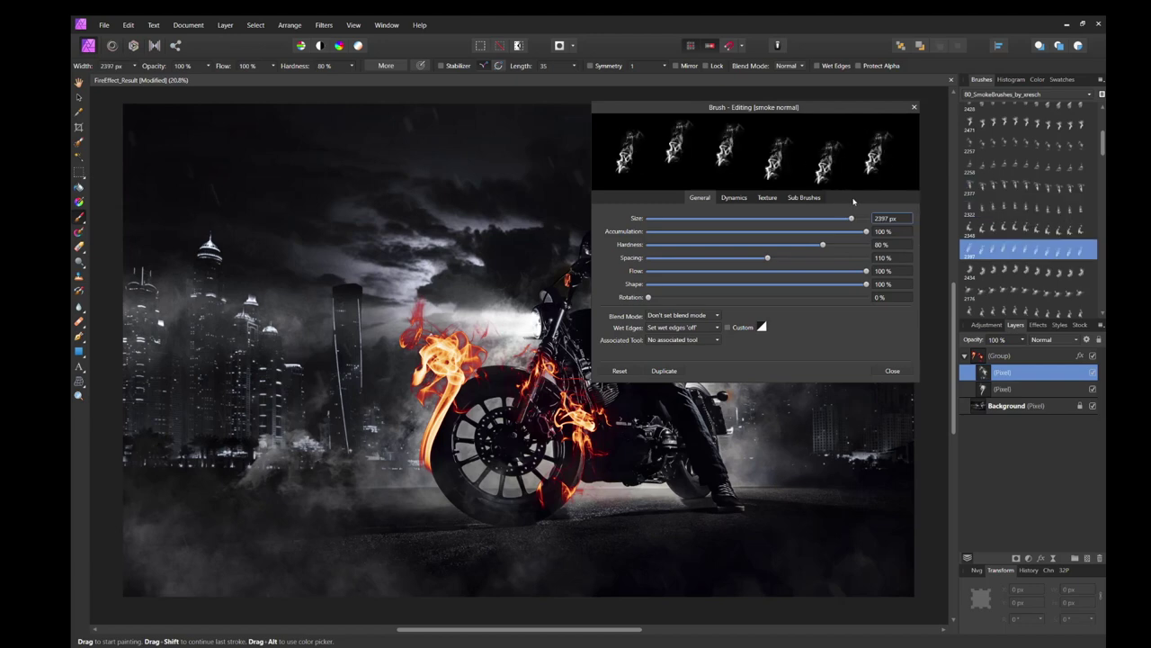
left_click(1011, 273)
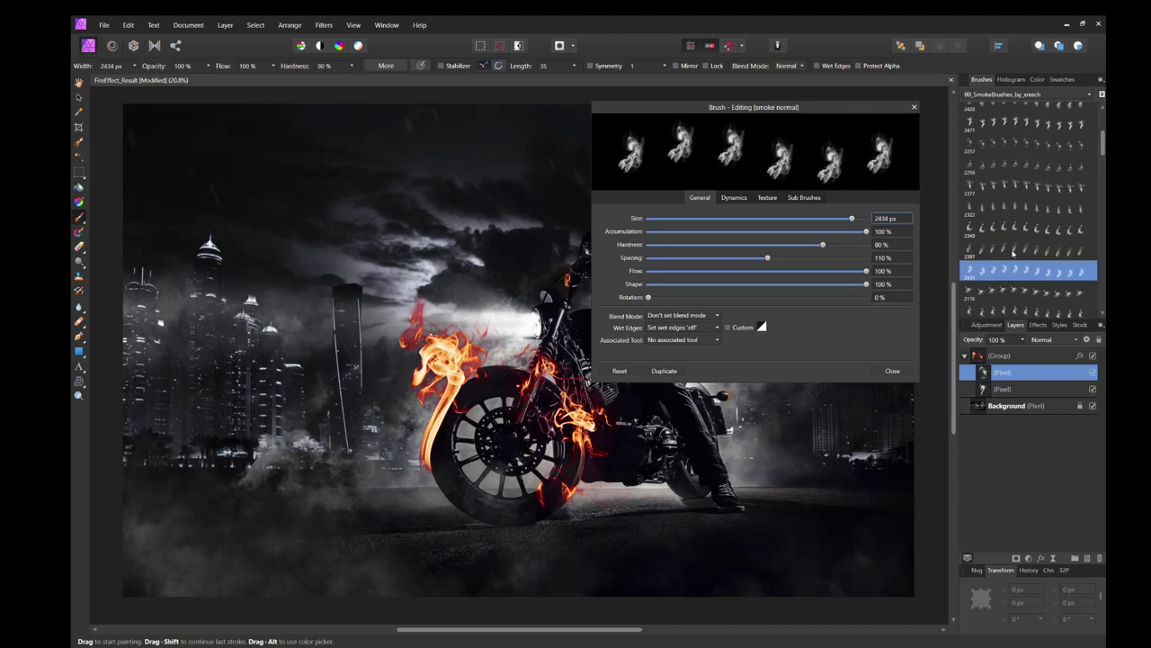
left_click(1008, 293)
scroll(1014, 301, "down", 1)
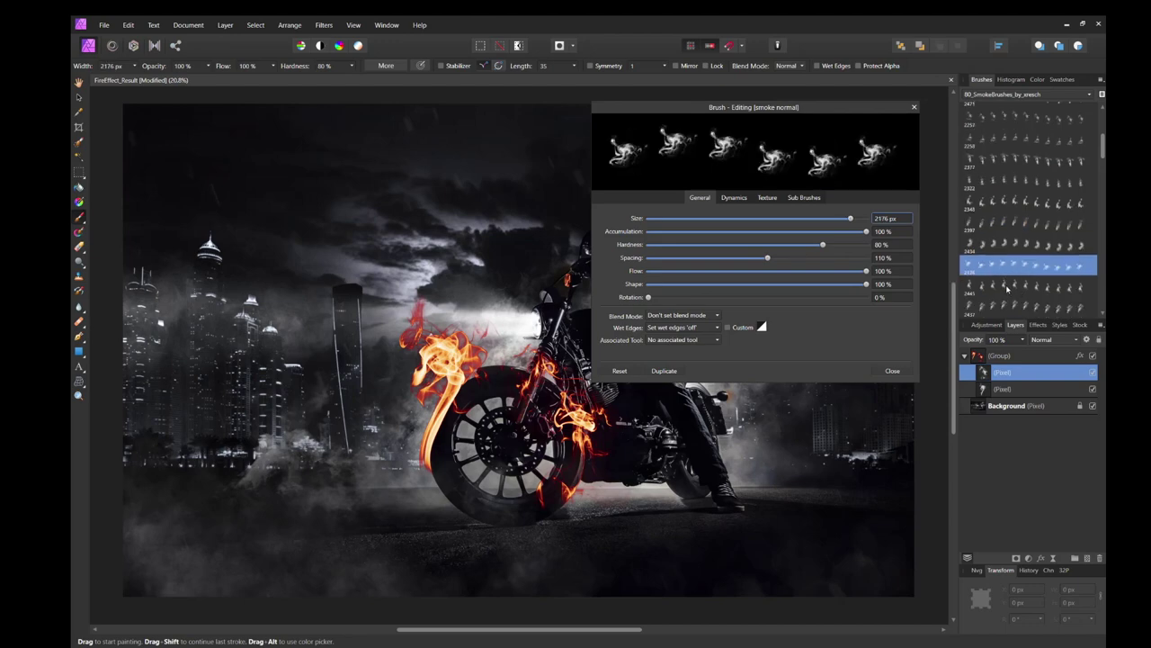
left_click(1008, 288)
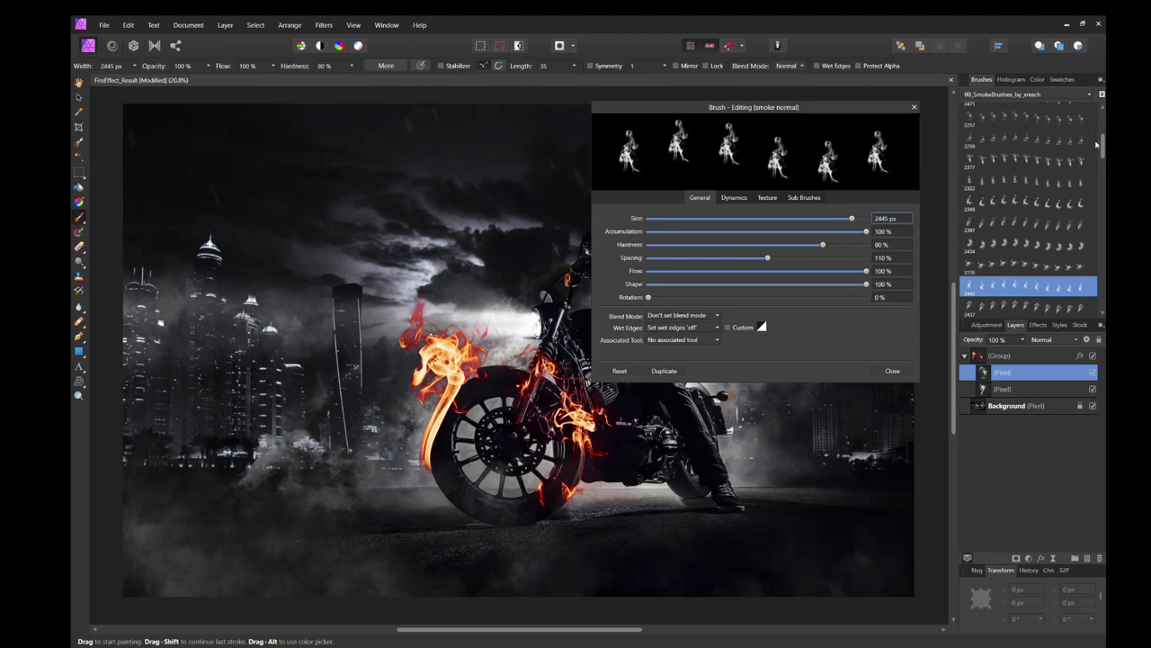
left_click(1014, 309)
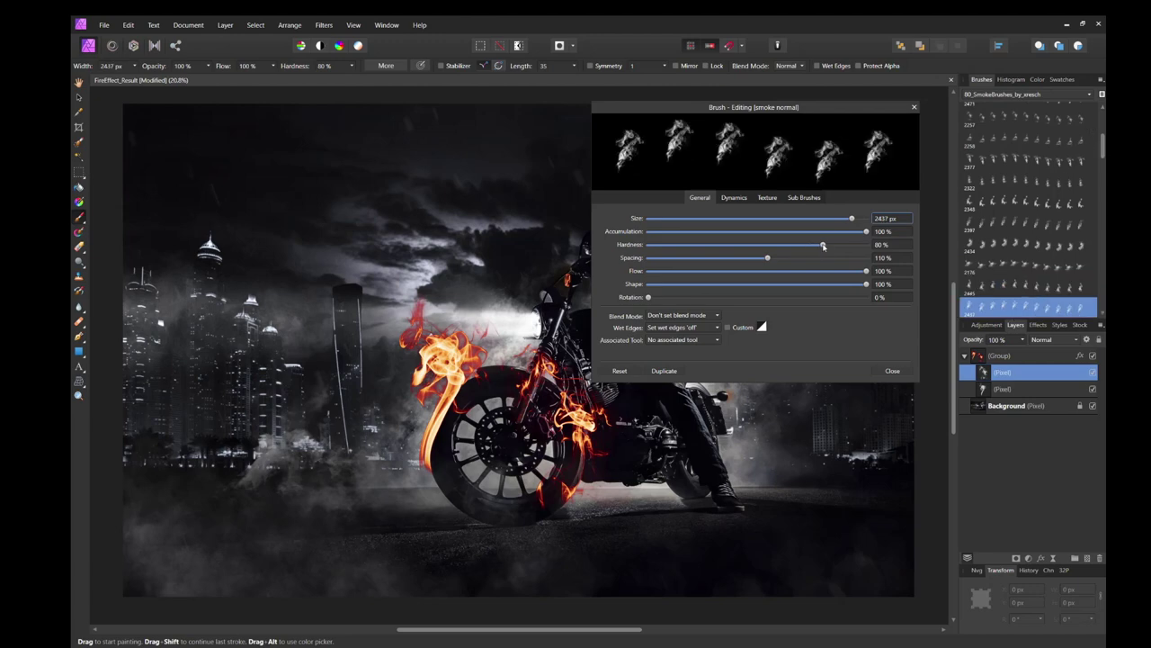
left_click(914, 107)
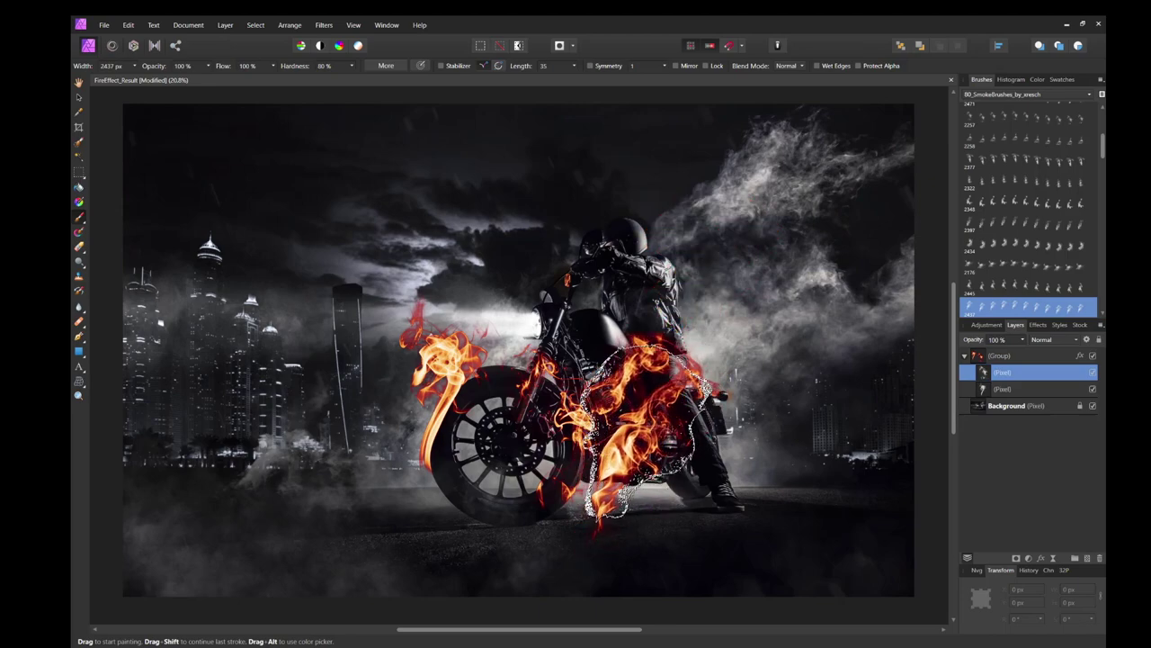
Add a new pixel layer and stamp a flame burst over the rider's leg.
left_click(670, 445)
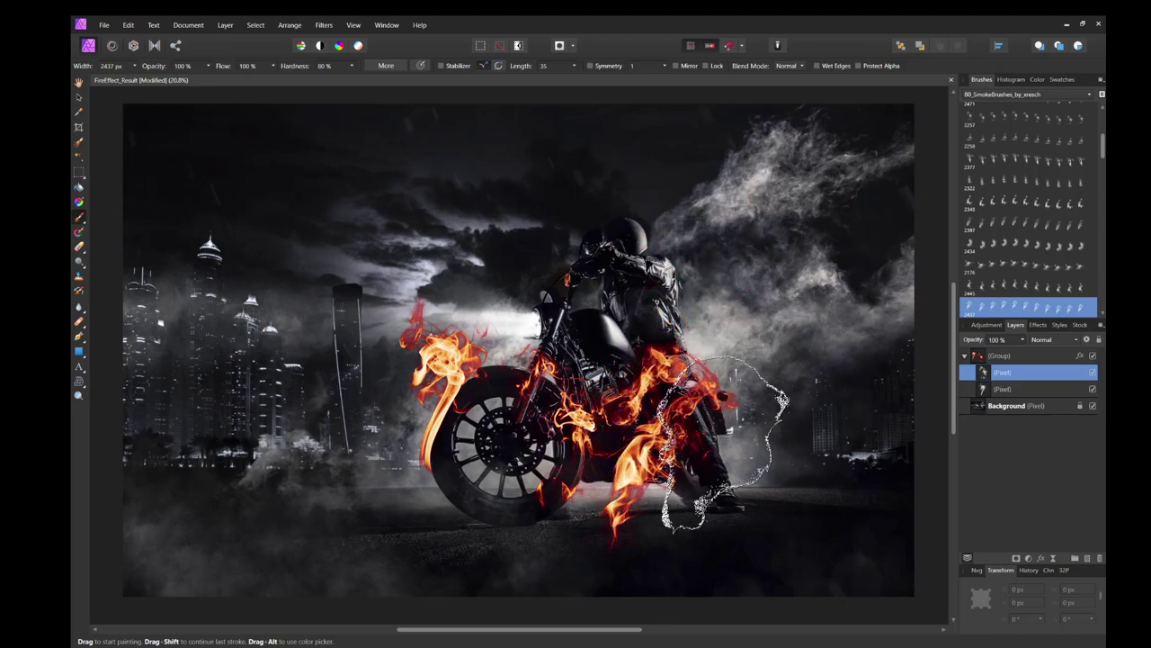
left_click(1086, 559)
left_click_drag(575, 423, 681, 445)
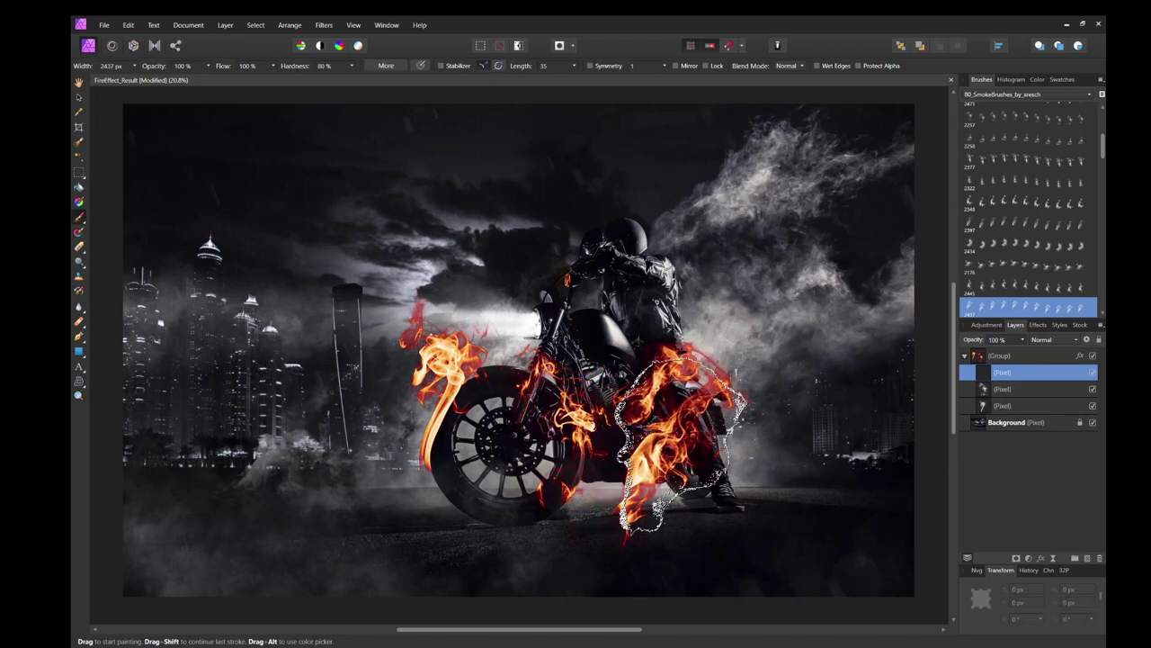
left_click(681, 446)
left_click(681, 445)
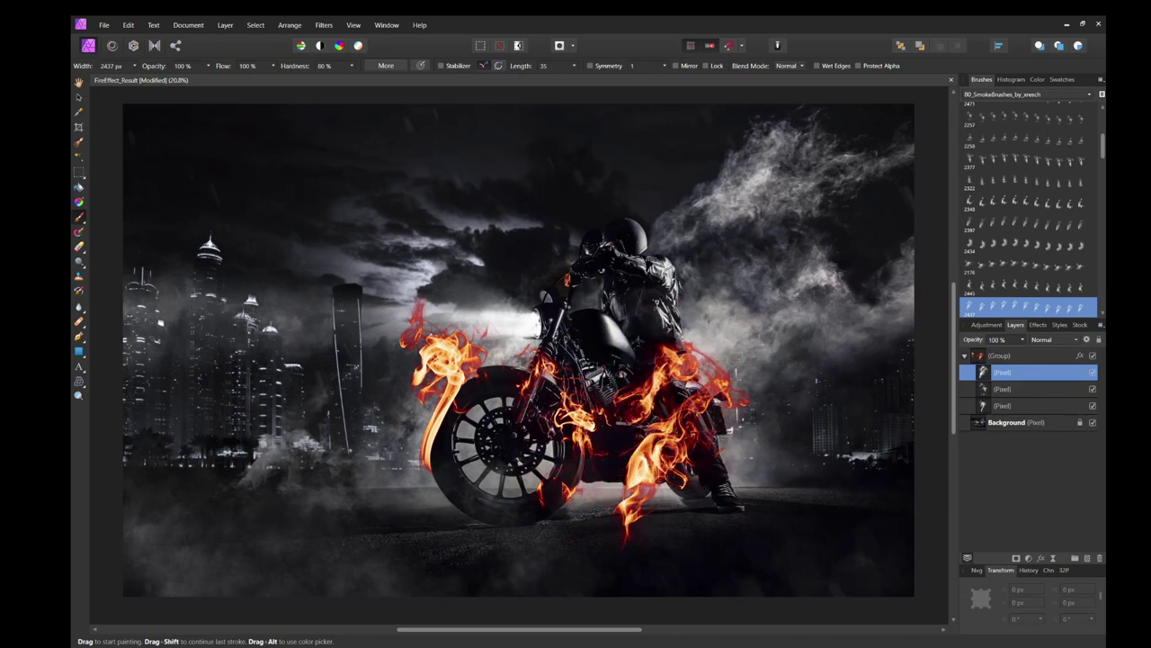
Rotate the flame to about -41° across the engine and rear wheel, then add another pixel layer.
left_click(78, 96)
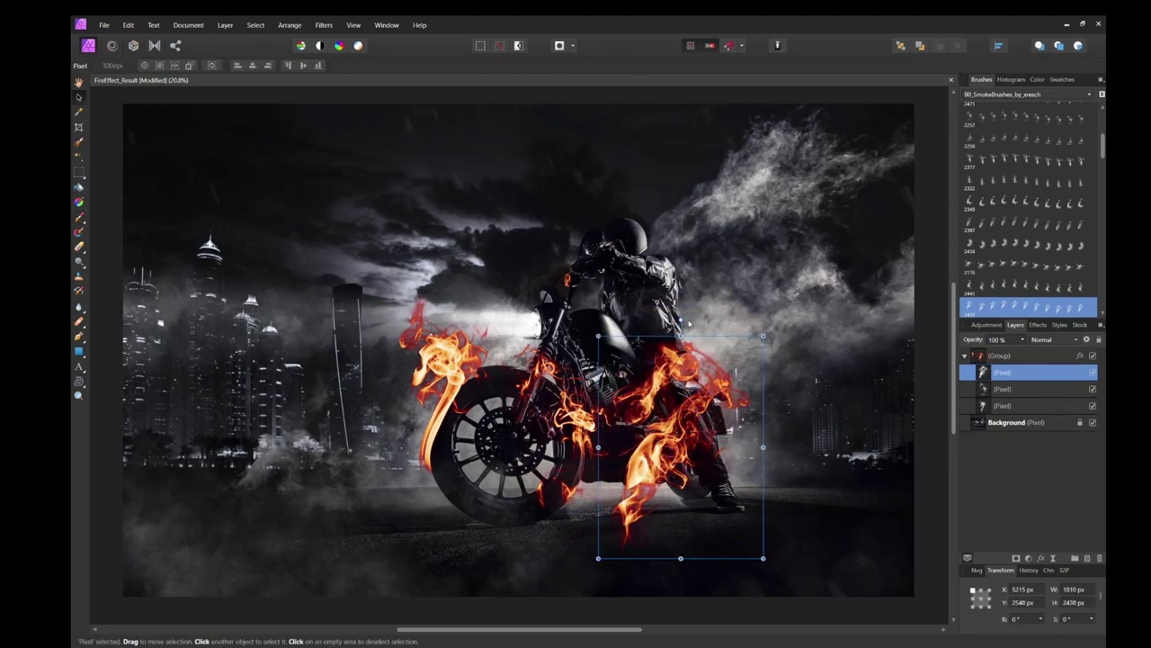
left_click_drag(695, 317, 785, 369)
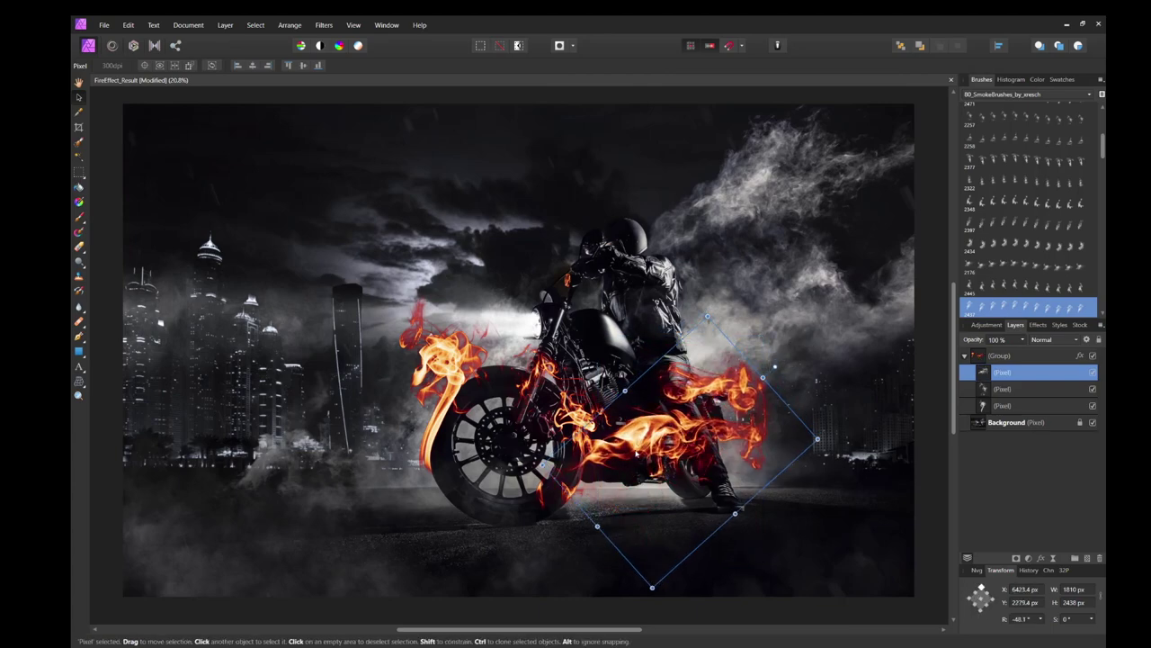
left_click_drag(600, 442, 604, 487)
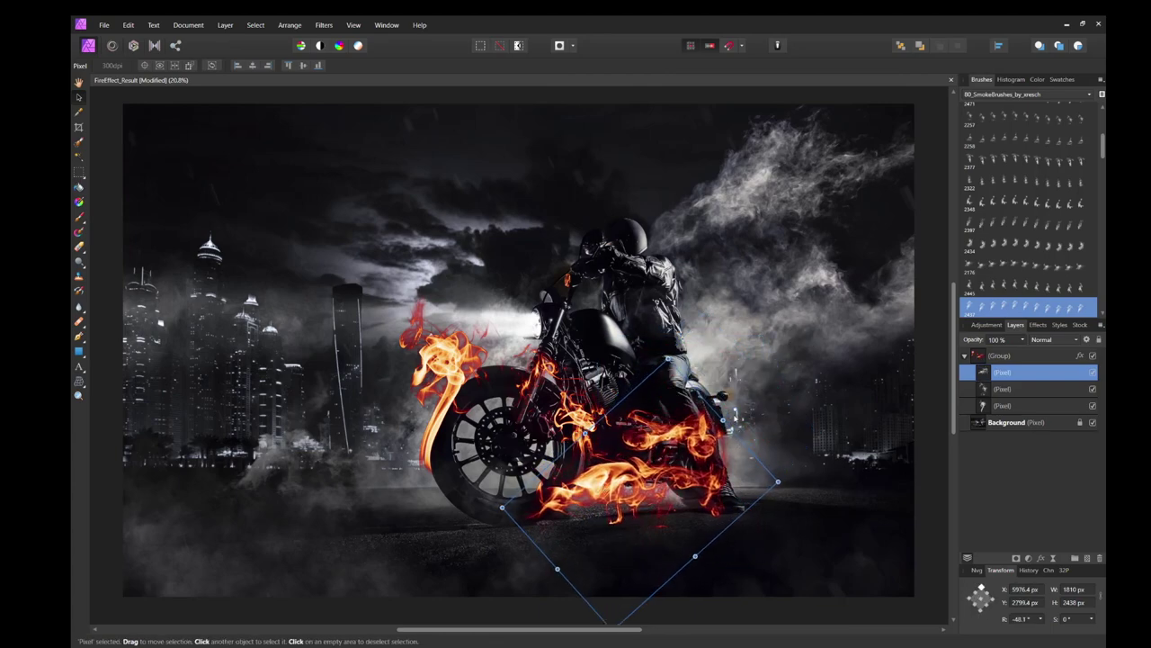
left_click_drag(727, 414, 714, 403)
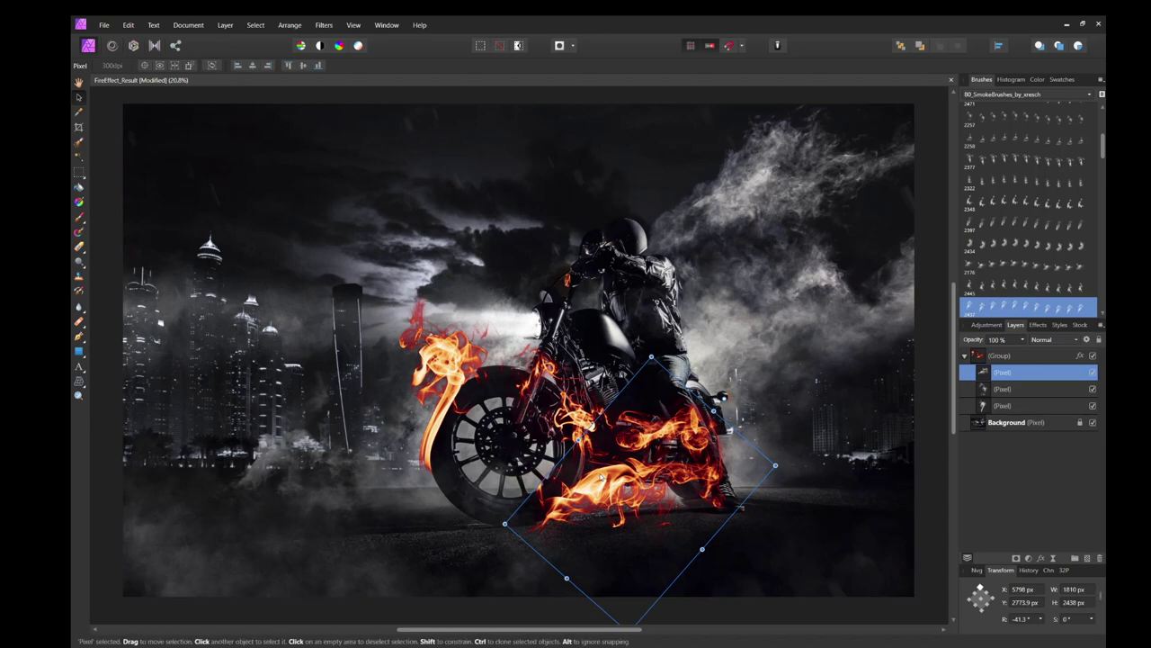
left_click_drag(602, 475, 585, 468)
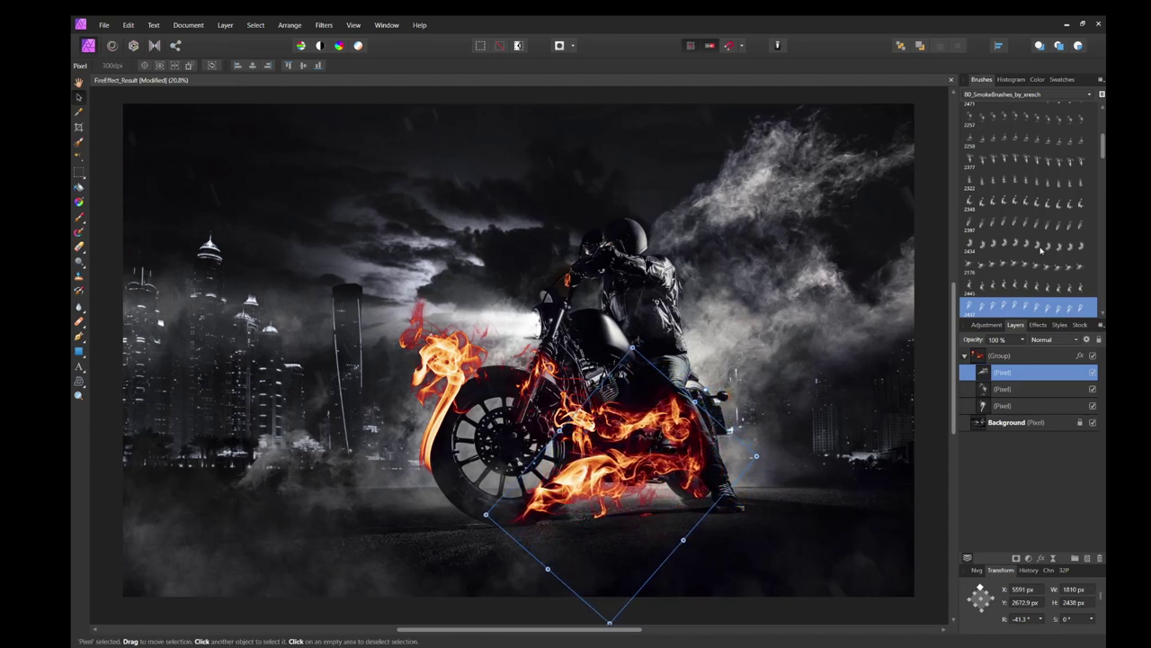
left_click(1087, 557)
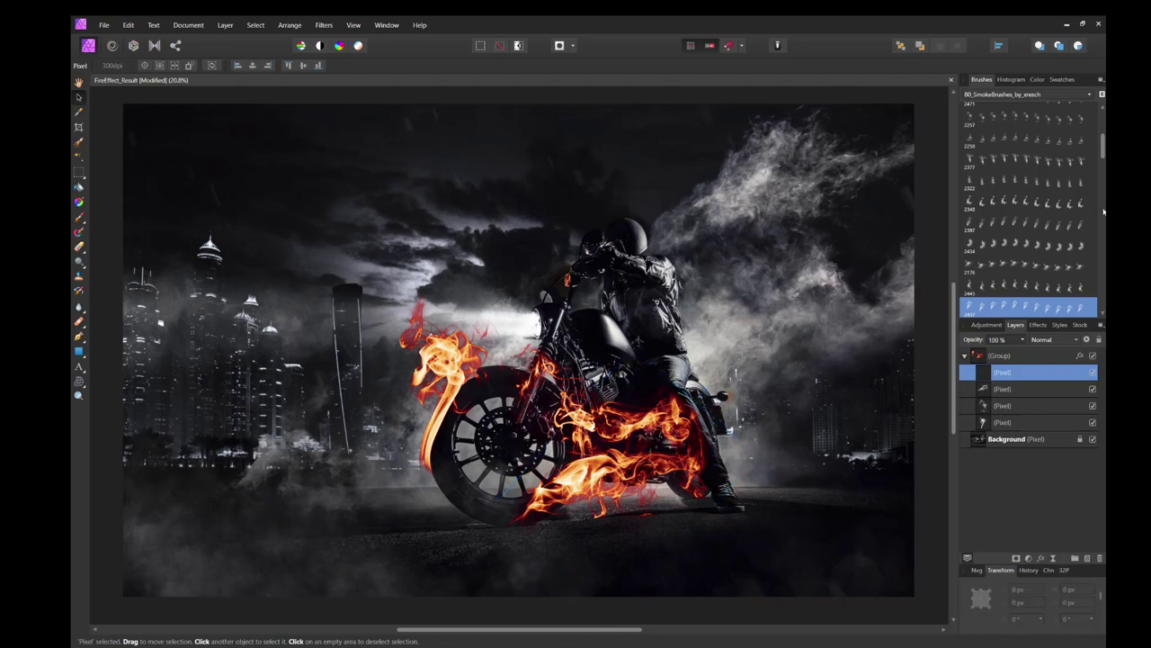
Pick another flame brush and paint a flame along the front wheel, undoing a stray stamp.
scroll(1049, 207, "down", 3)
left_click(1028, 225)
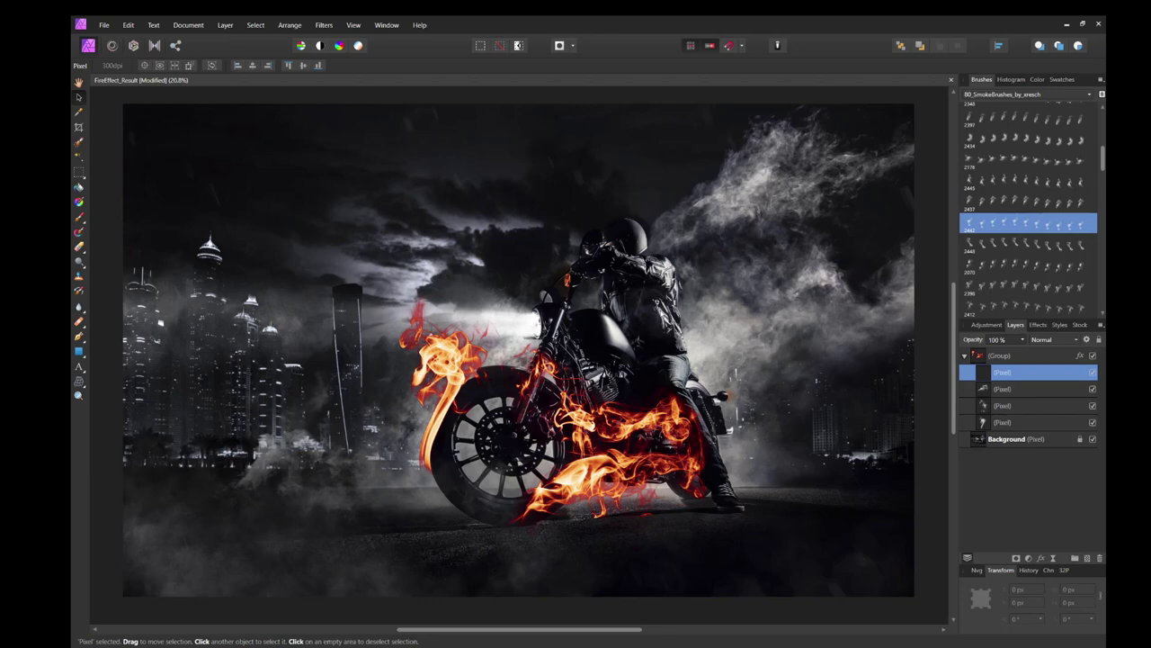
key("b")
left_click(756, 279)
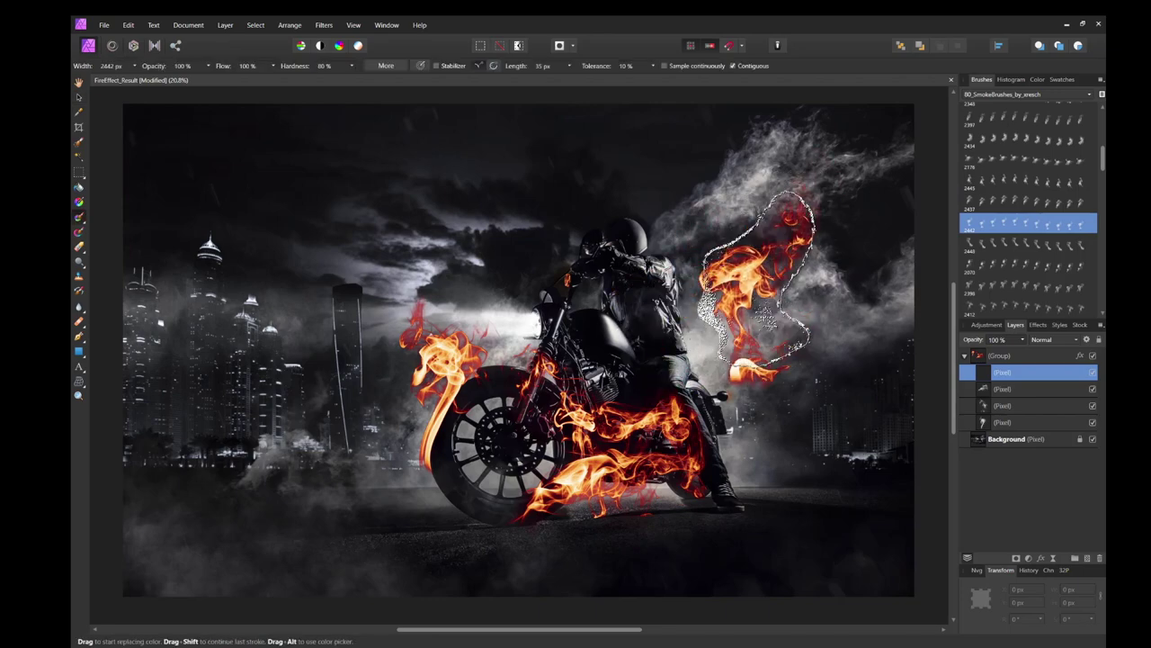
key("ctrl+z")
key("ctrl+z")
key("ctrl+z")
key("ctrl+z")
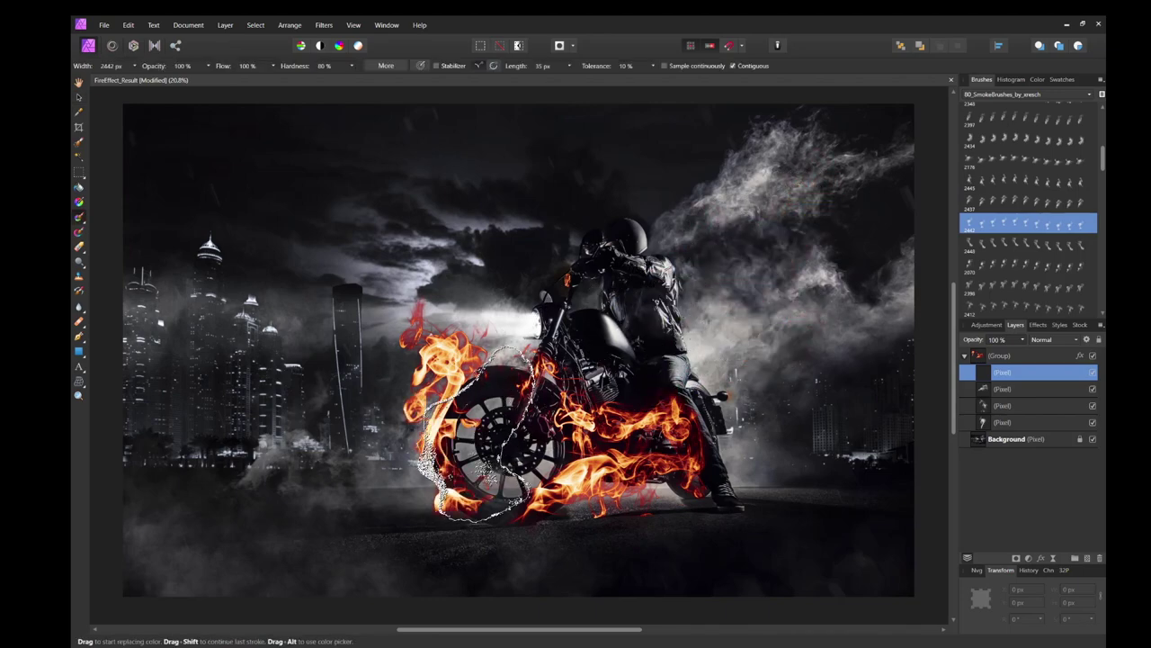
mouse_move(478, 434)
left_mouse_down()
mouse_move(496, 456)
mouse_move(493, 470)
mouse_move(357, 461)
left_mouse_up()
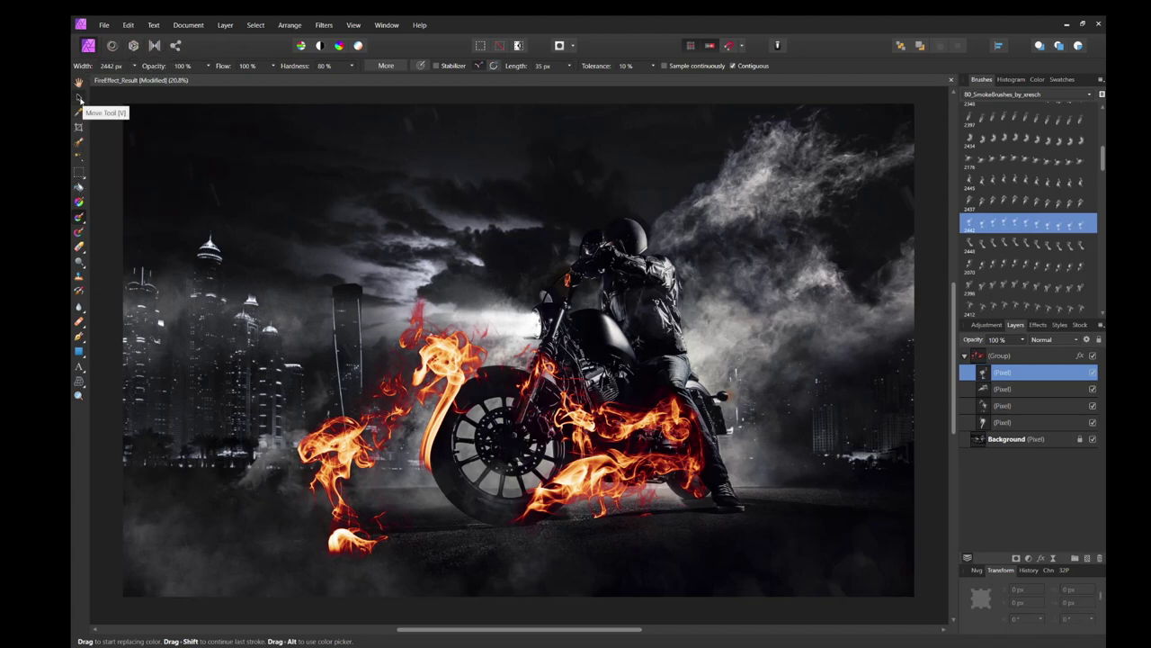
Rotate the flame about 49° and shift it onto the front wheel, then add an empty layer.
left_click(79, 96)
left_click_drag(352, 321, 256, 367)
left_click_drag(342, 458, 431, 462)
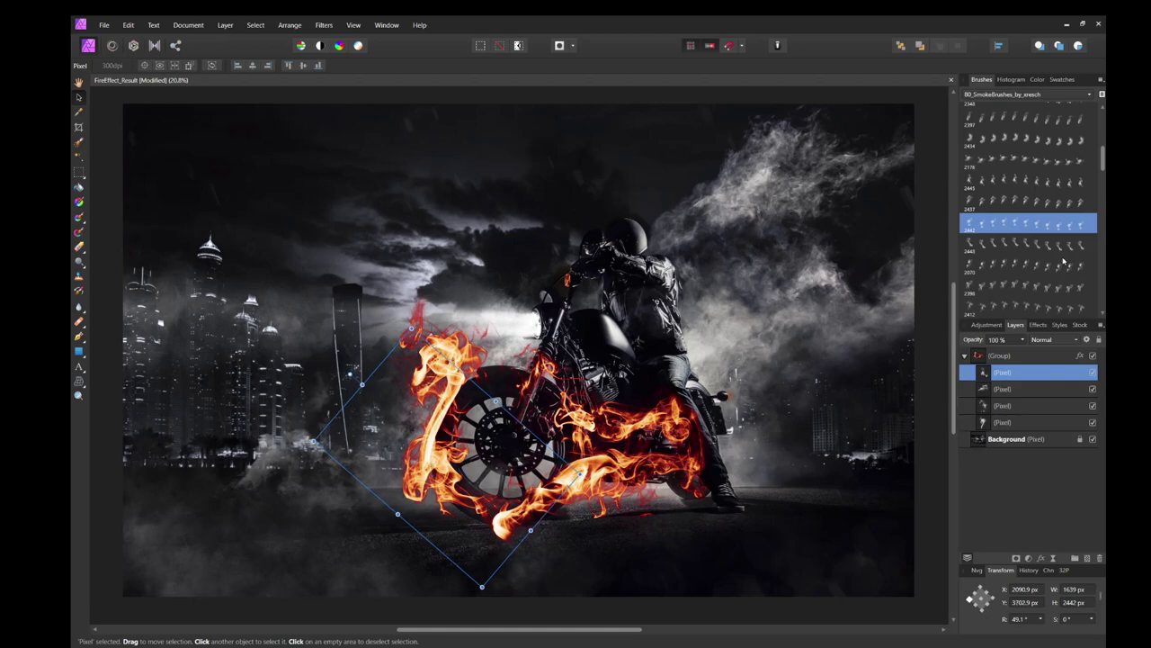
left_click(1087, 558)
scroll(1027, 203, "down", 3)
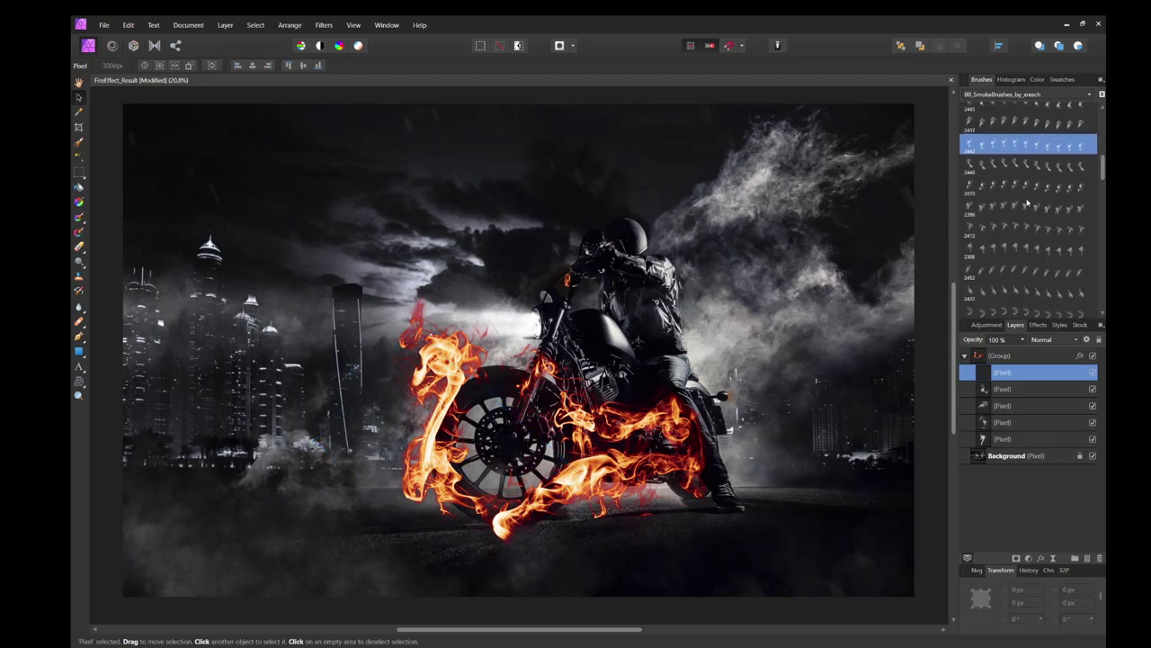
Paint flames right of the rider with the 2412 and 2452 brushes, undoing the stroke left of the wheel.
left_click(1029, 230)
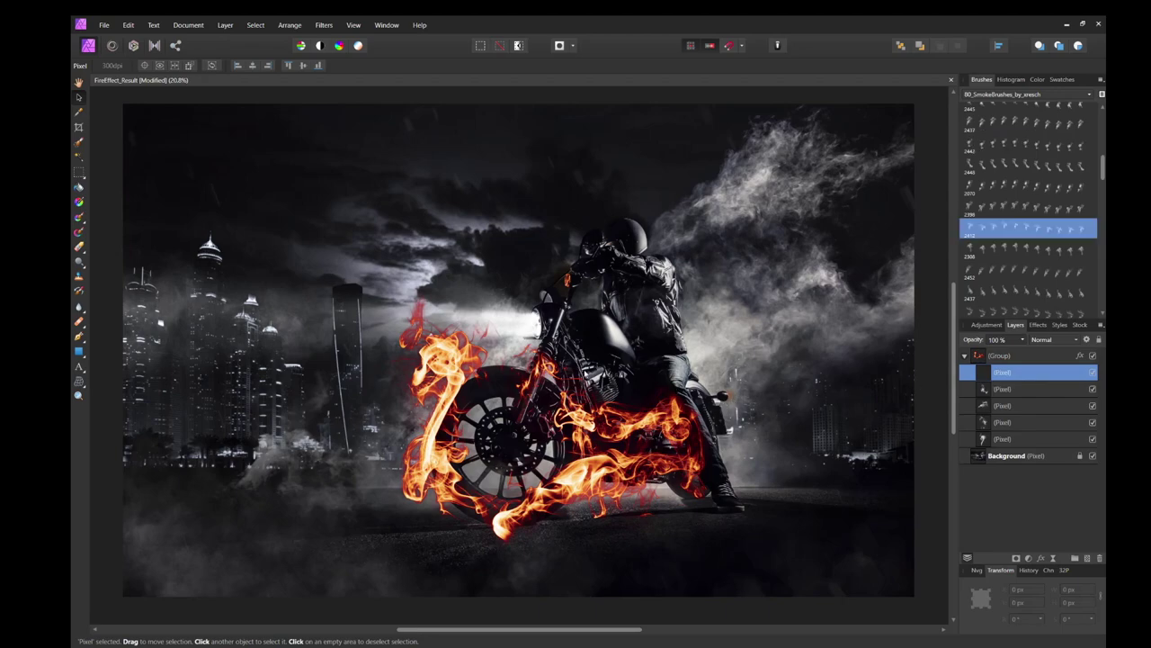
key("b")
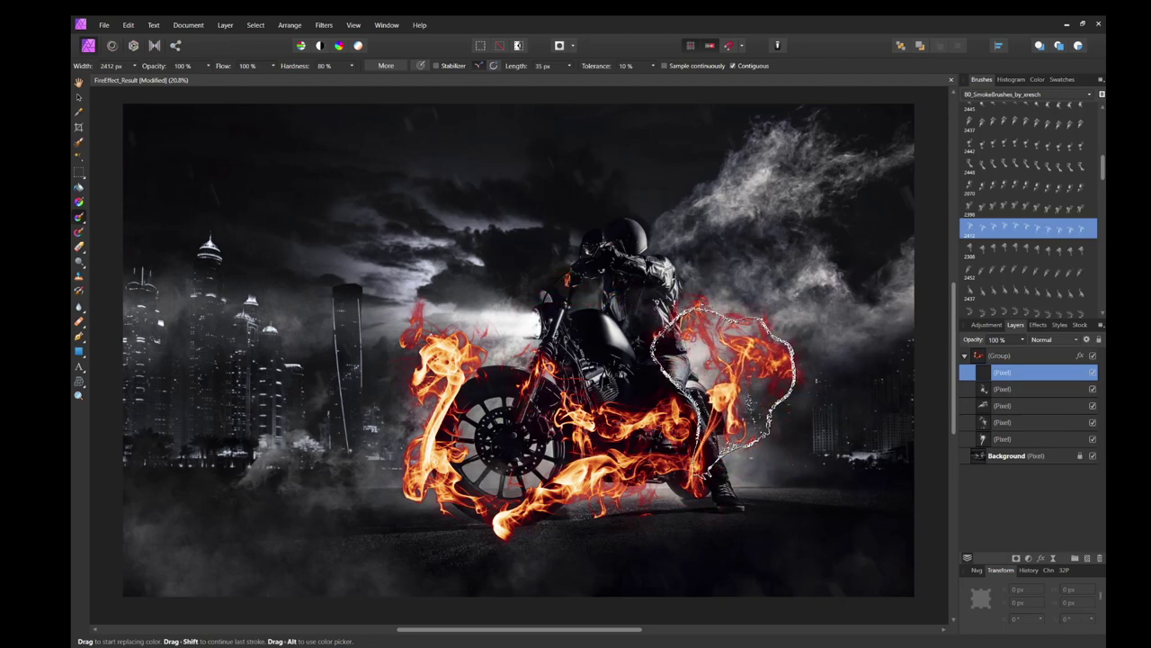
left_click(723, 378)
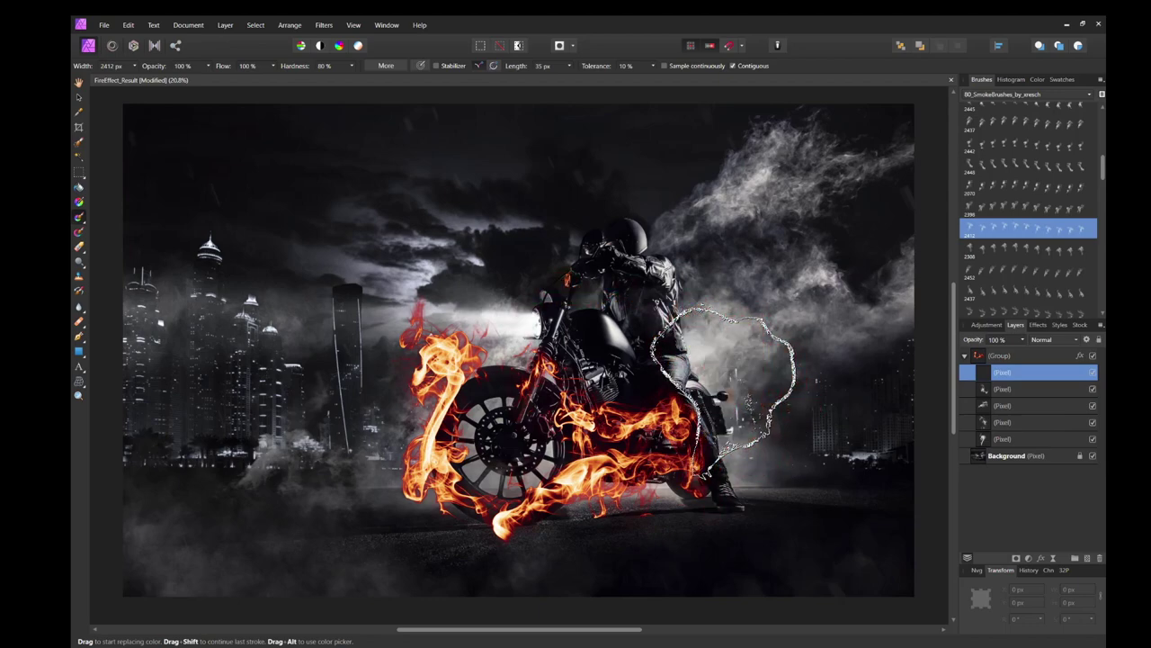
left_click(1026, 249)
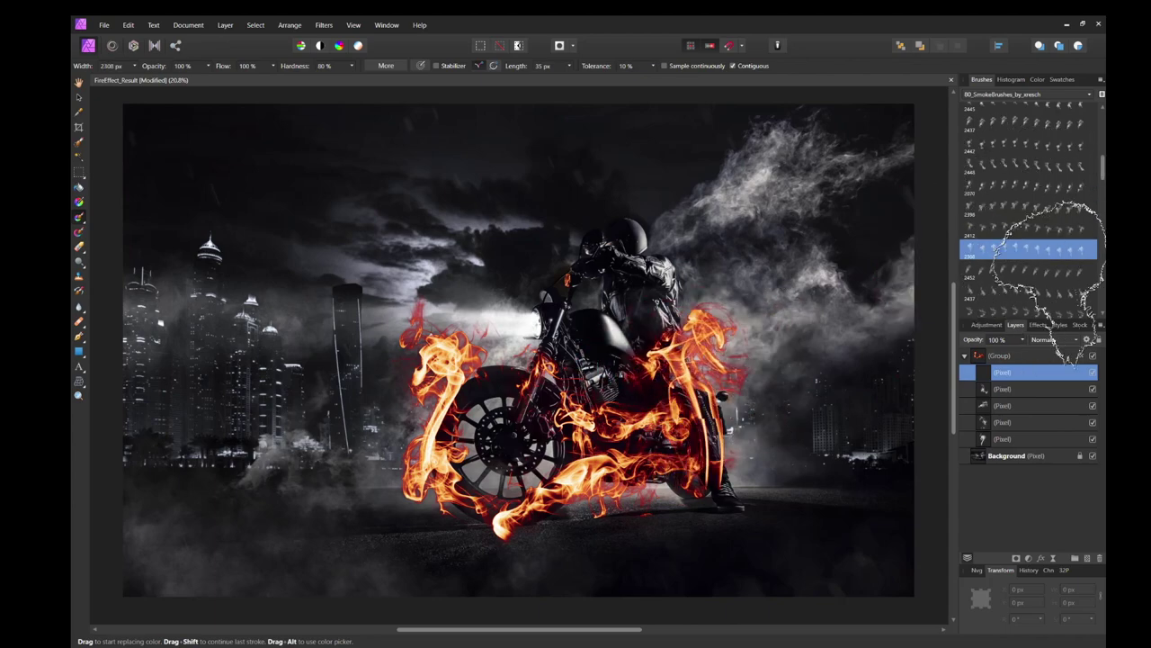
left_click(1022, 275)
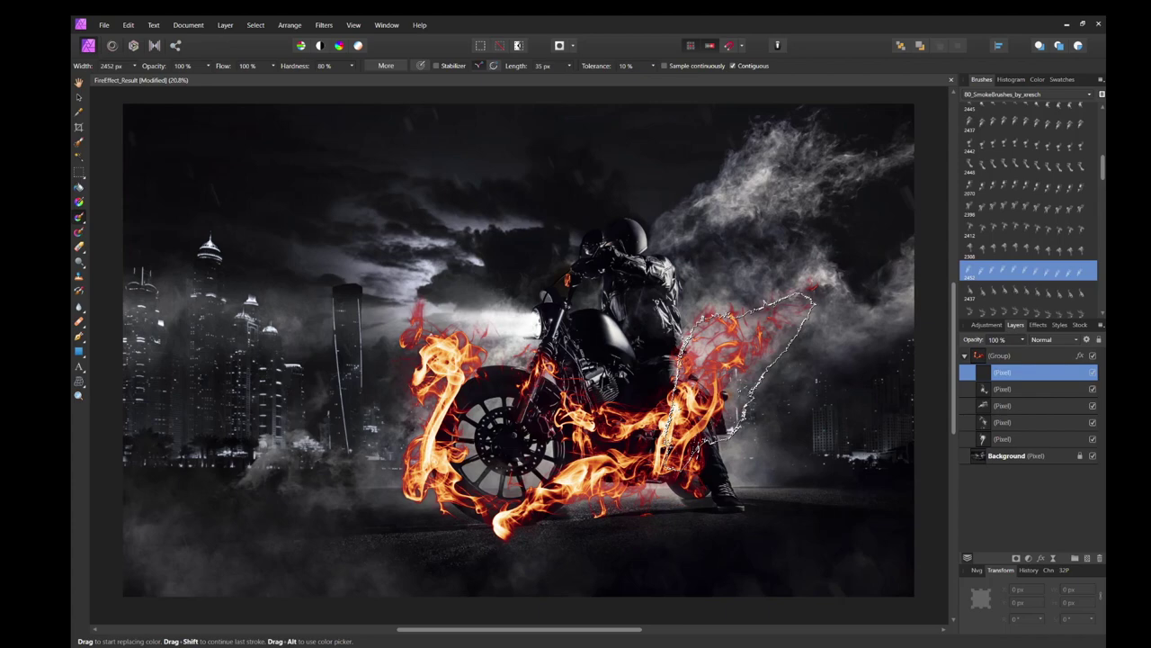
left_click_drag(774, 393, 778, 391)
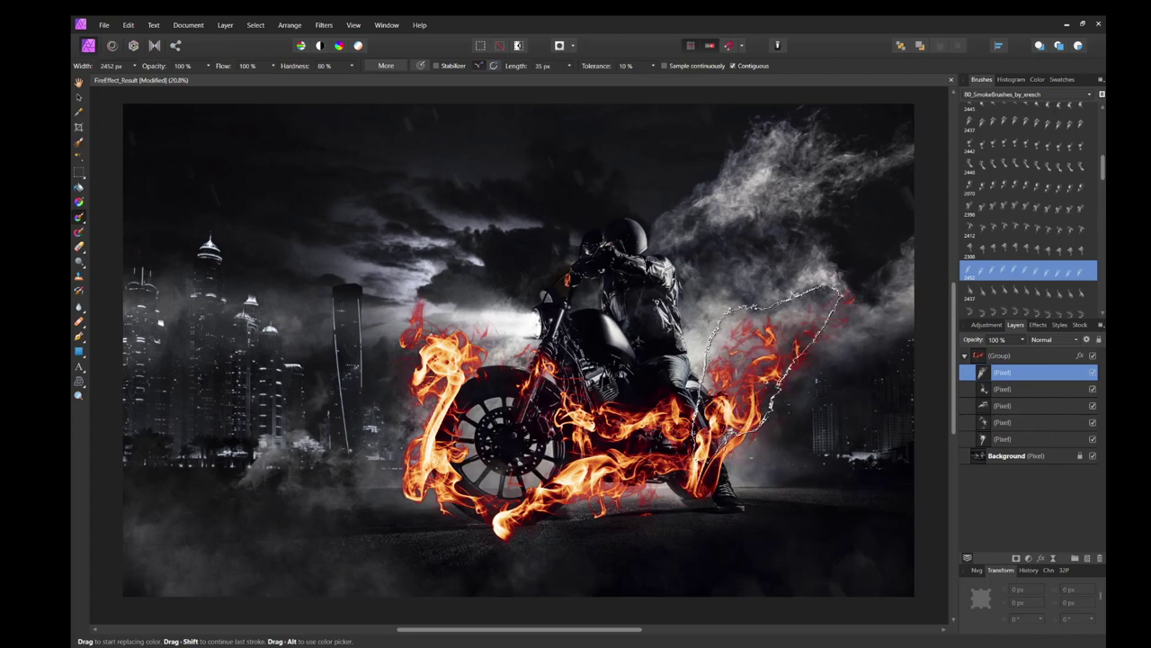
mouse_move(513, 396)
left_mouse_down()
mouse_move(450, 419)
mouse_move(428, 441)
mouse_move(533, 438)
left_mouse_up()
key("ctrl+z")
key("ctrl+z")
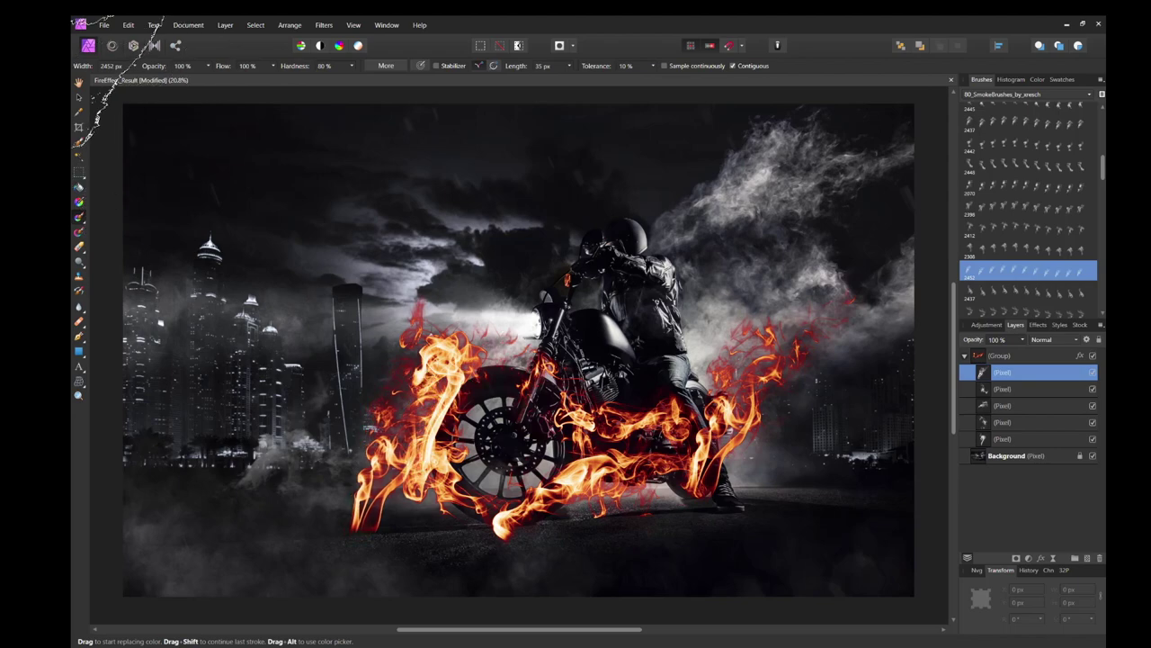
left_click(78, 96)
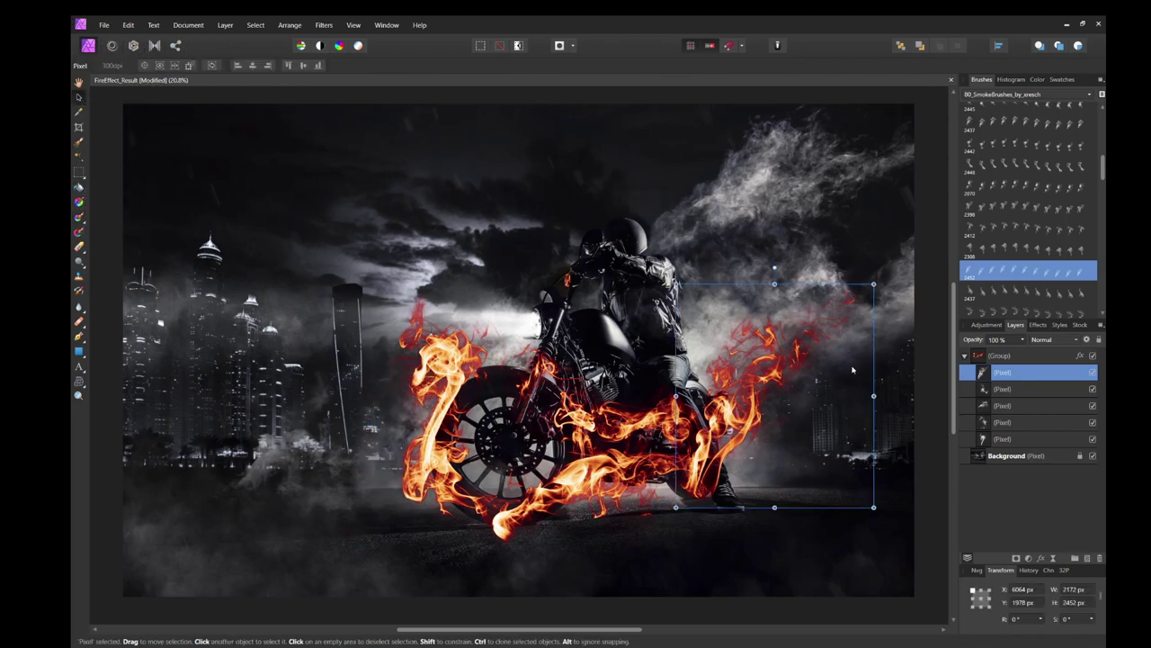
Add a new pixel layer above Background and fill it with black.
left_click(999, 356)
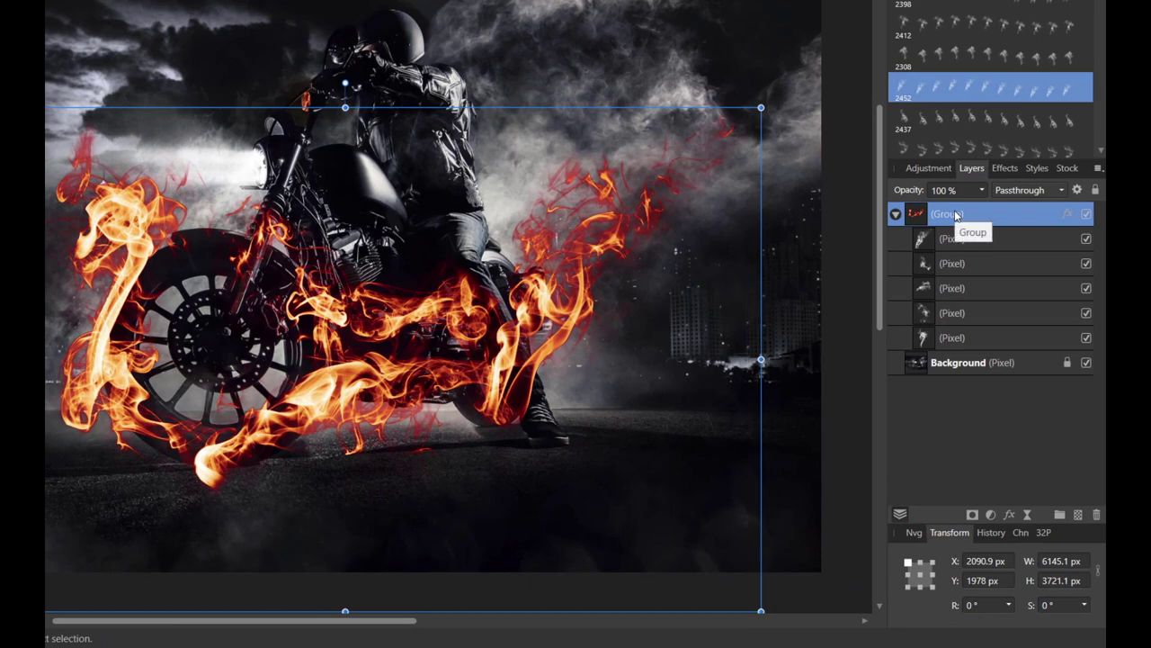
left_click(896, 214)
left_click(972, 238)
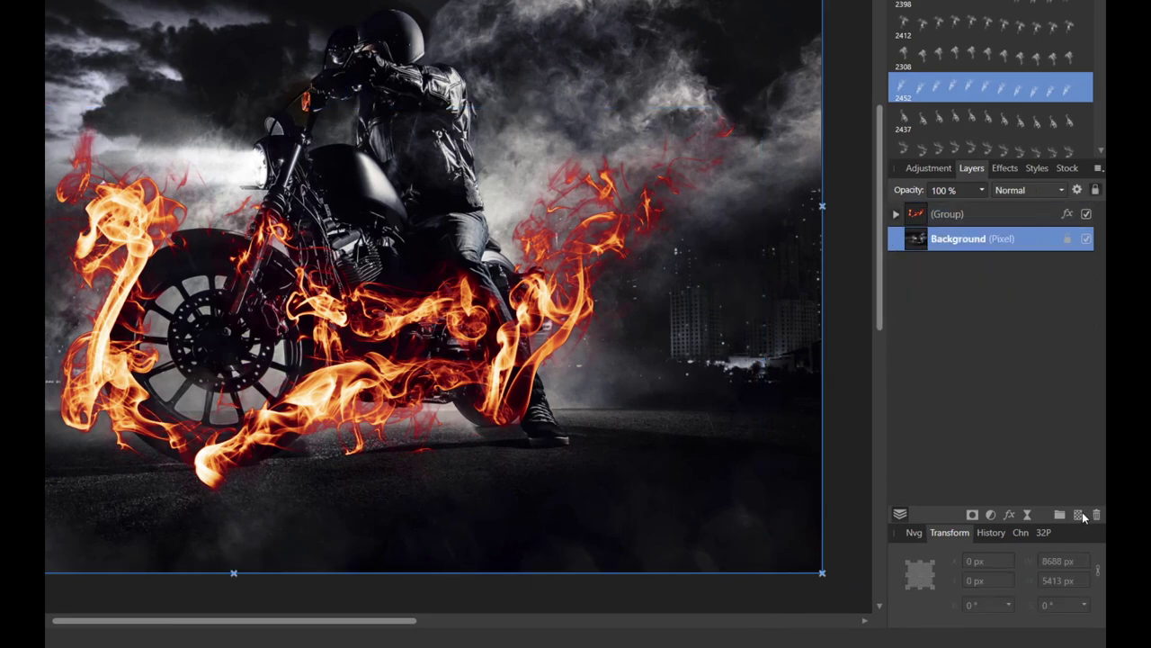
left_click(1078, 513)
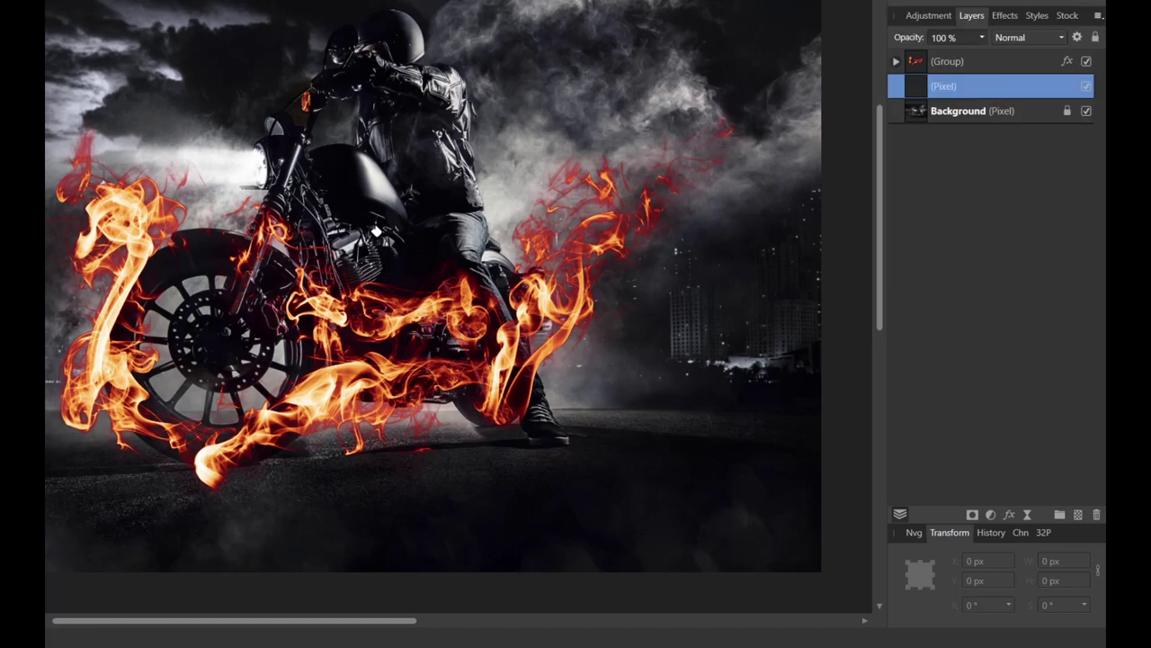
left_click(376, 229)
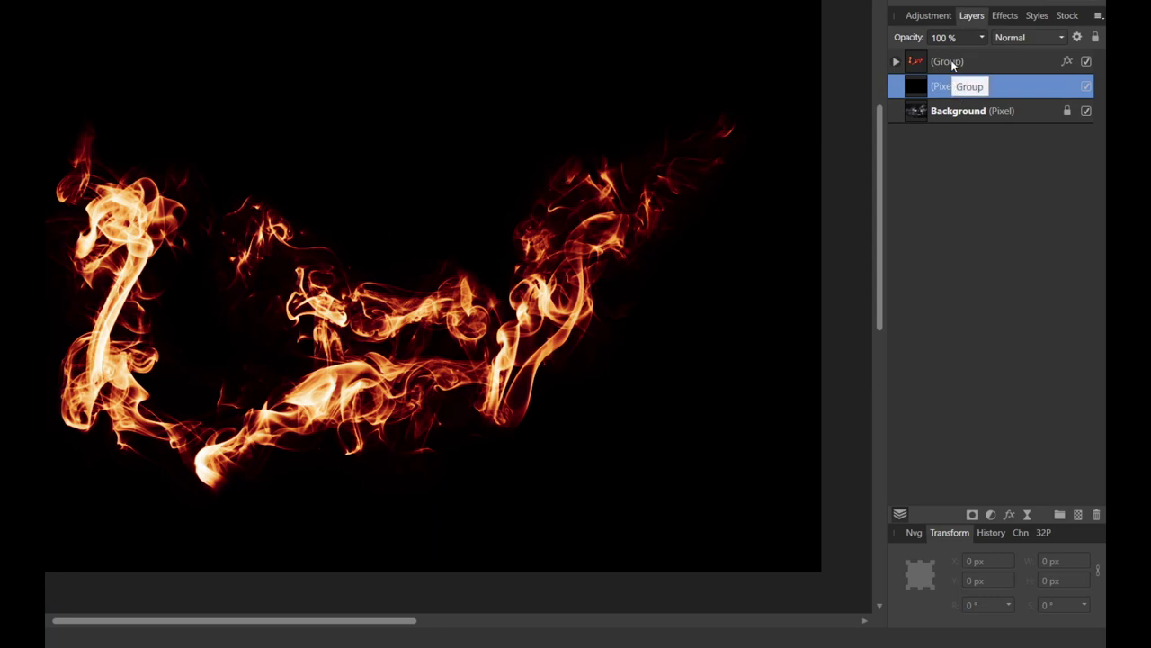
Group the black layer together with the flame group.
left_click(952, 63)
left_click(957, 88, "shift")
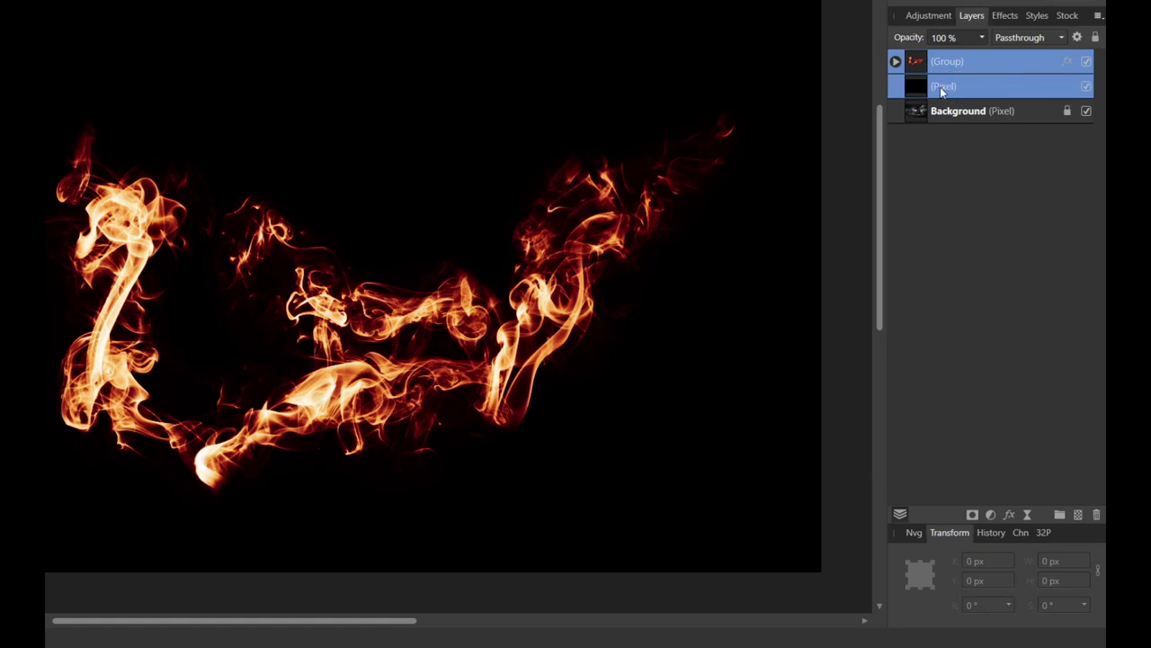
left_click(1058, 514)
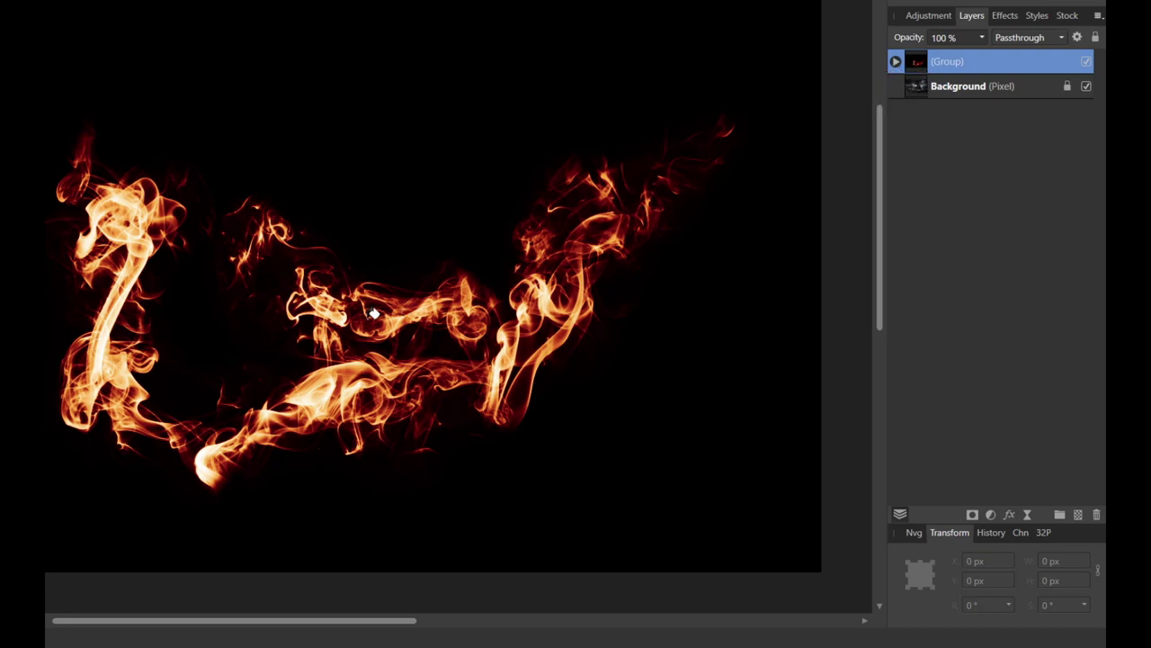
Set the combined flame group's blend mode to Screen.
left_click(896, 62)
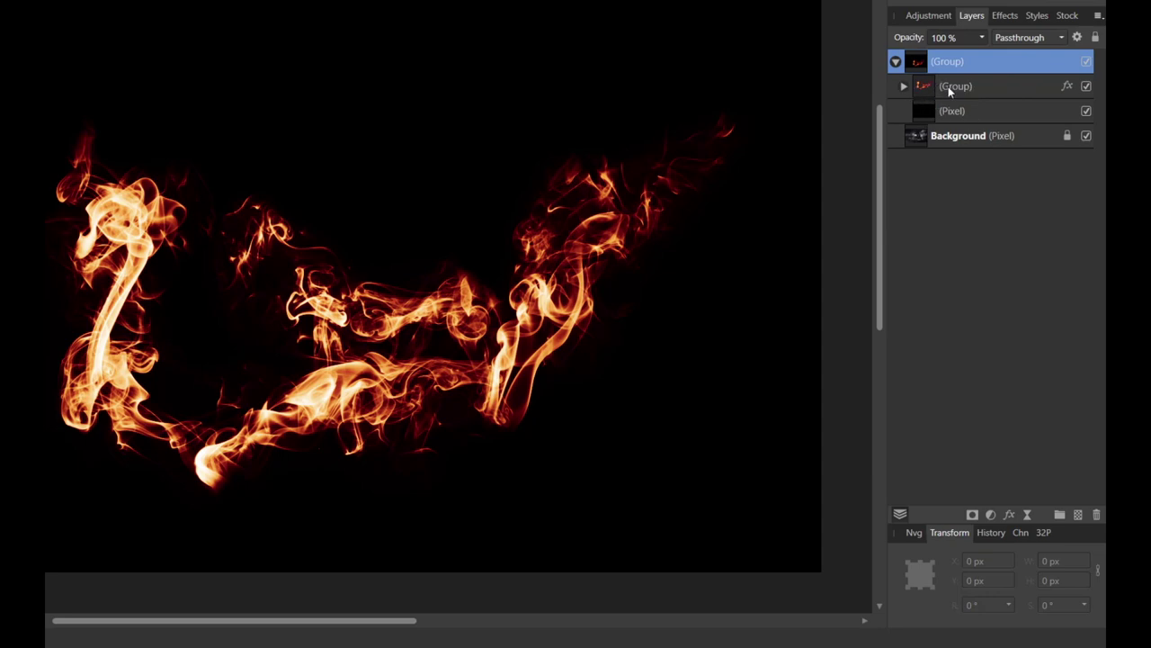
left_click(903, 86)
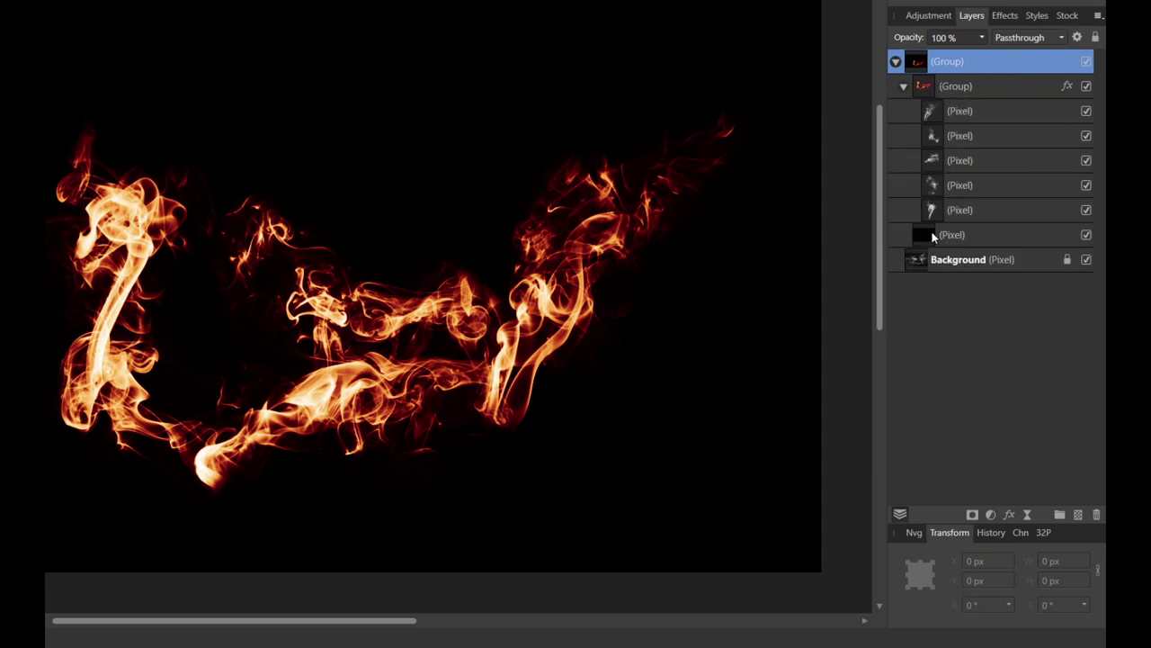
left_click(983, 38)
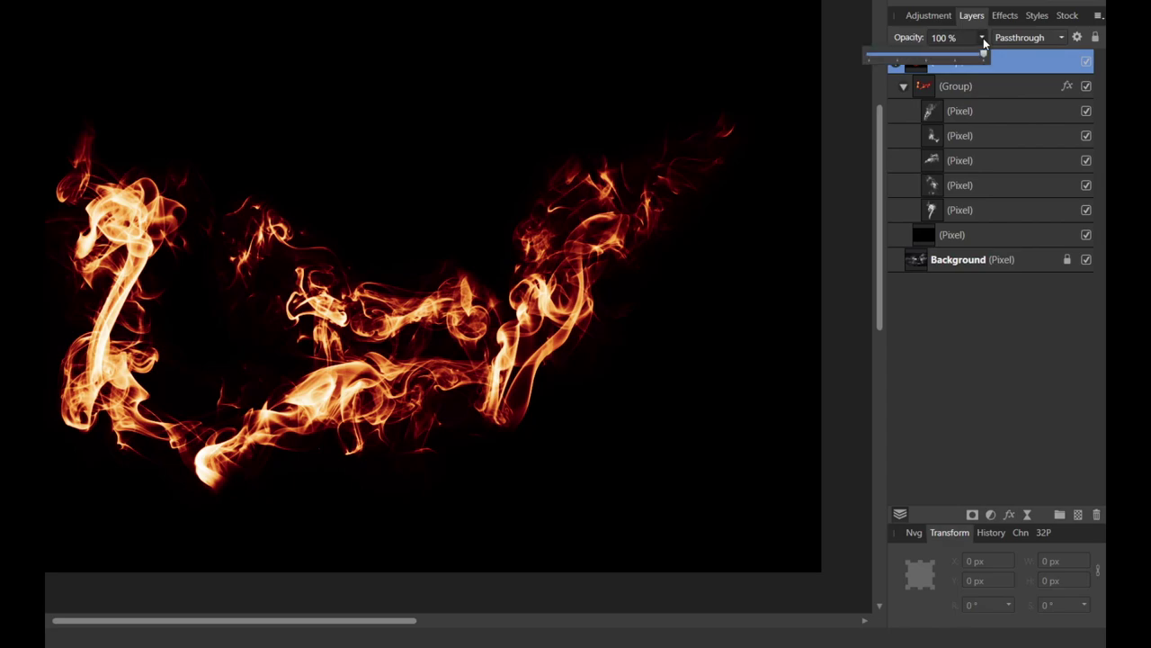
left_click(1050, 38)
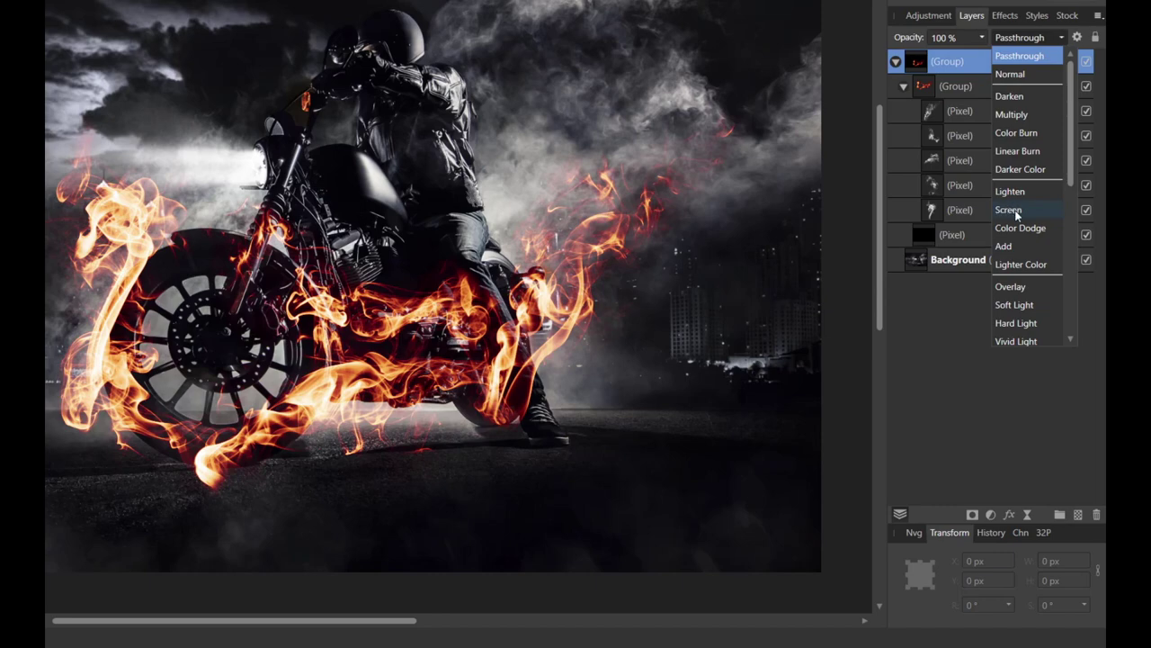
left_click(1015, 209)
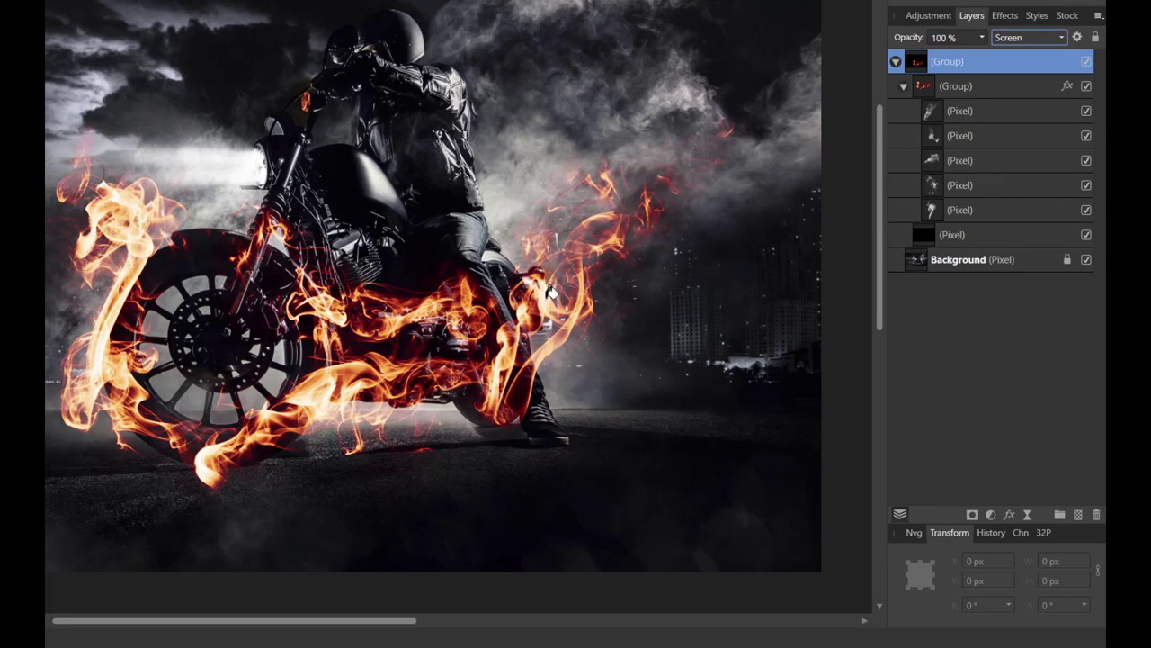
Duplicate the inner flame group to the top and toggle its visibility to compare.
left_click(995, 94)
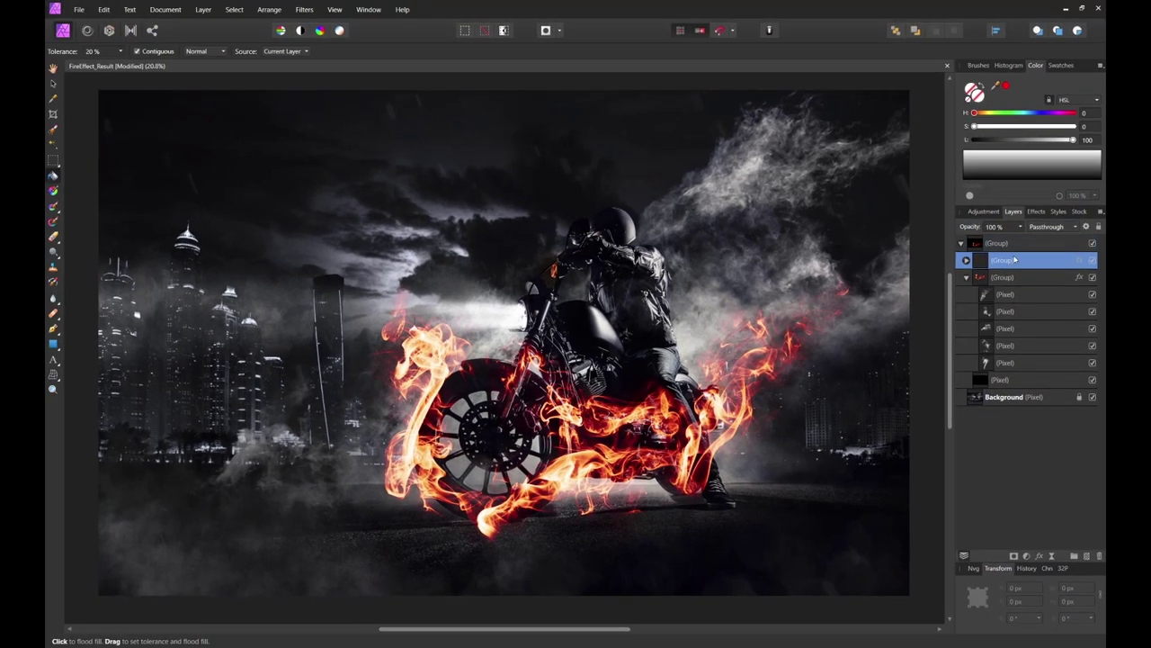
key("ctrl+j")
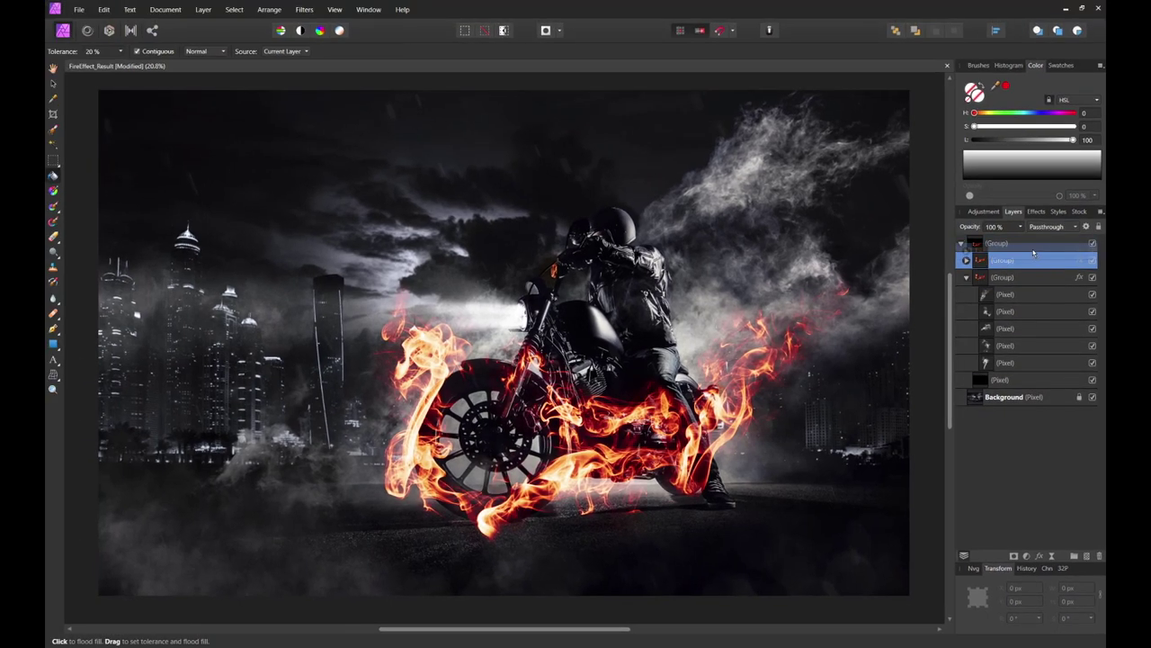
left_click_drag(1033, 253, 1034, 246)
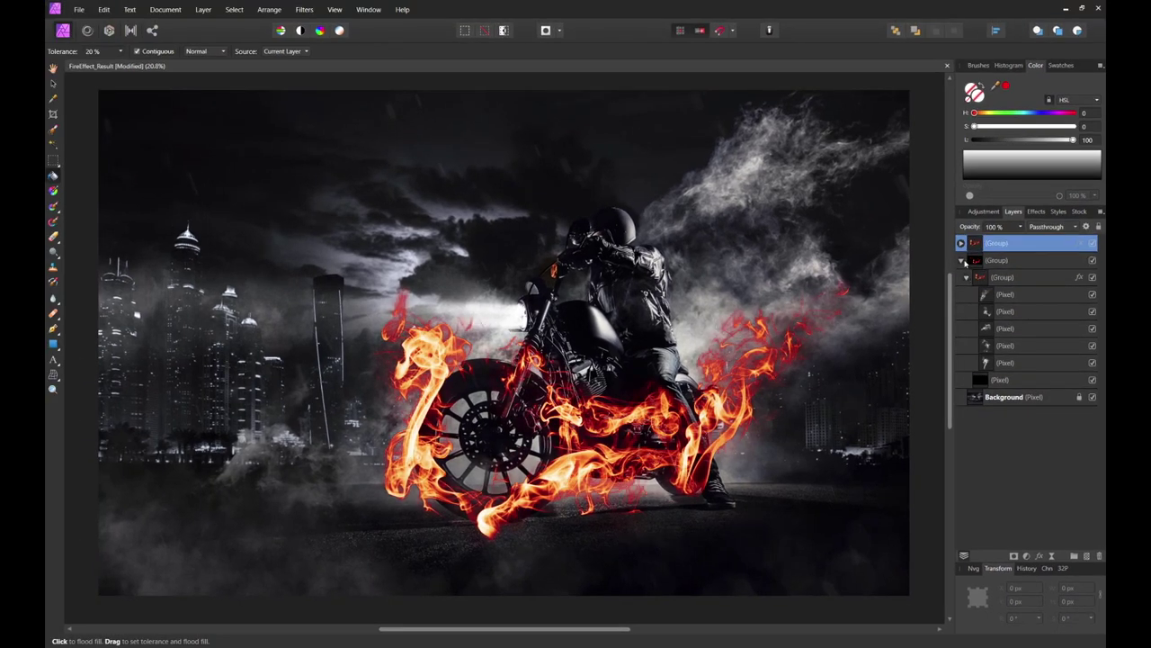
left_click(964, 260)
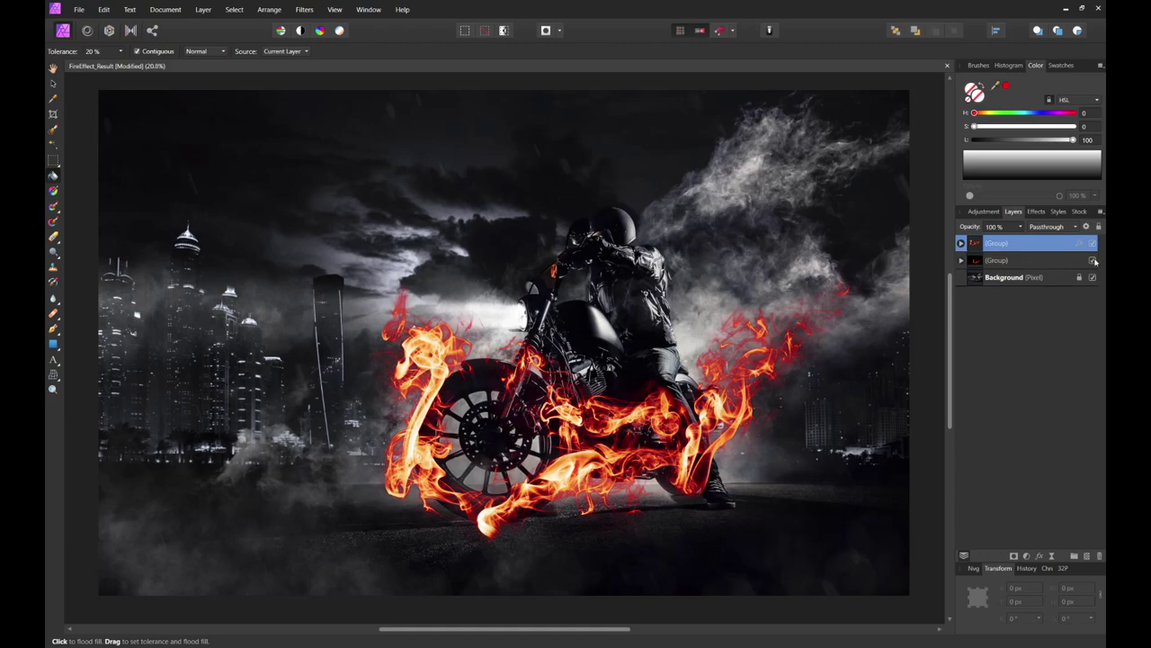
left_click(1093, 260)
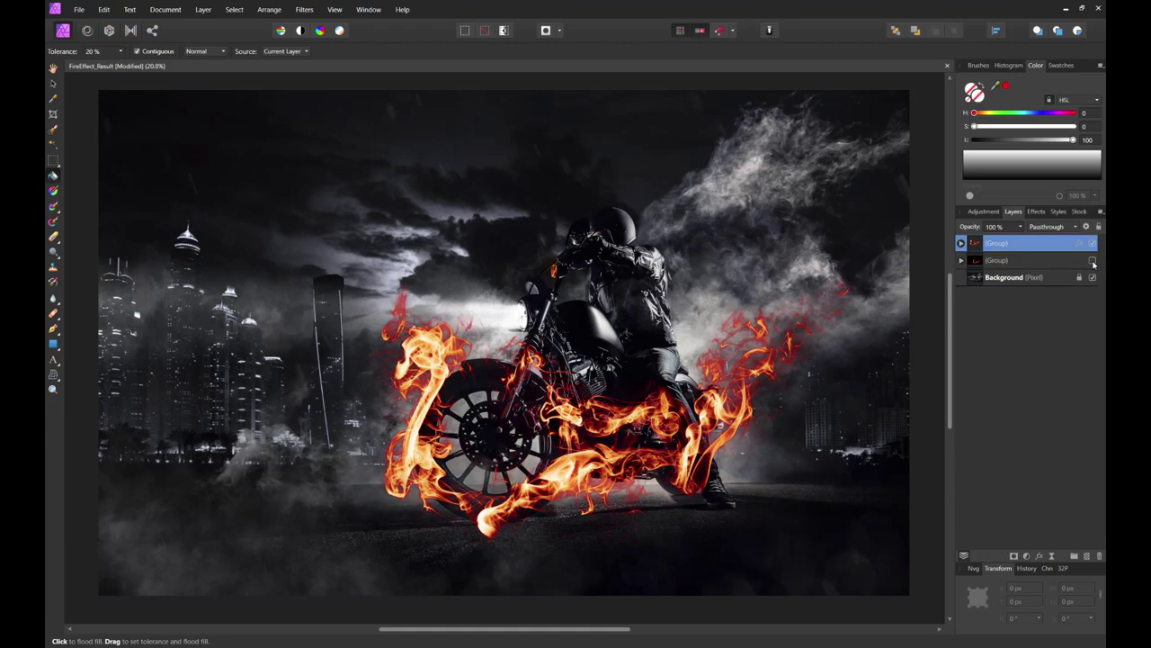
left_click(1093, 260)
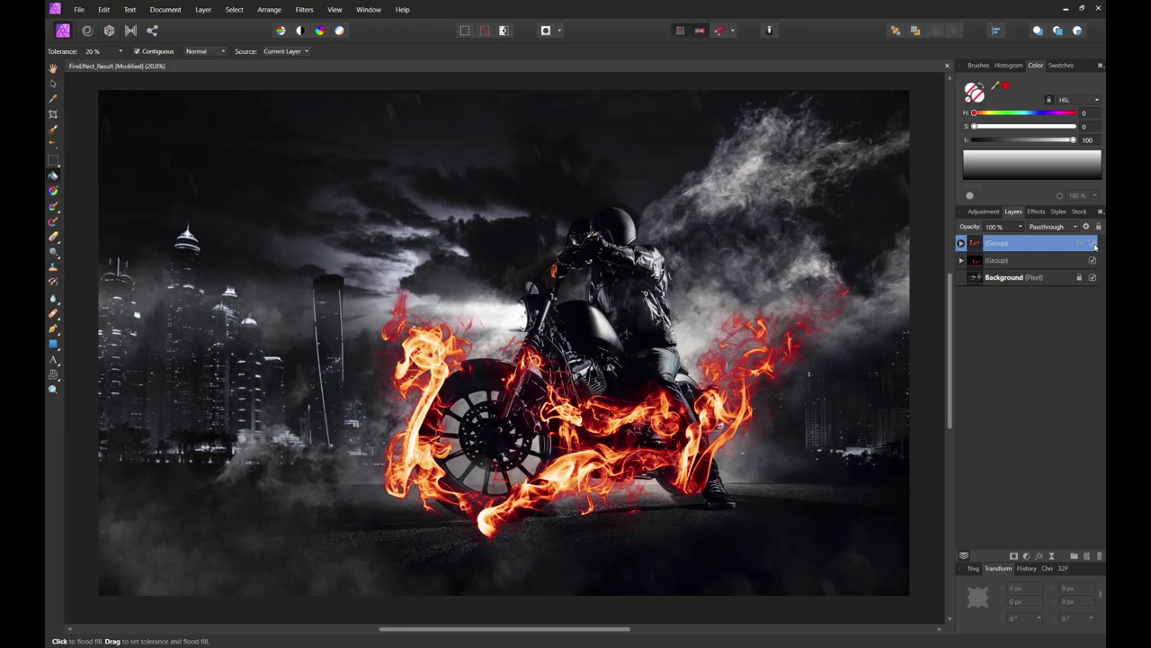
left_click(1093, 244)
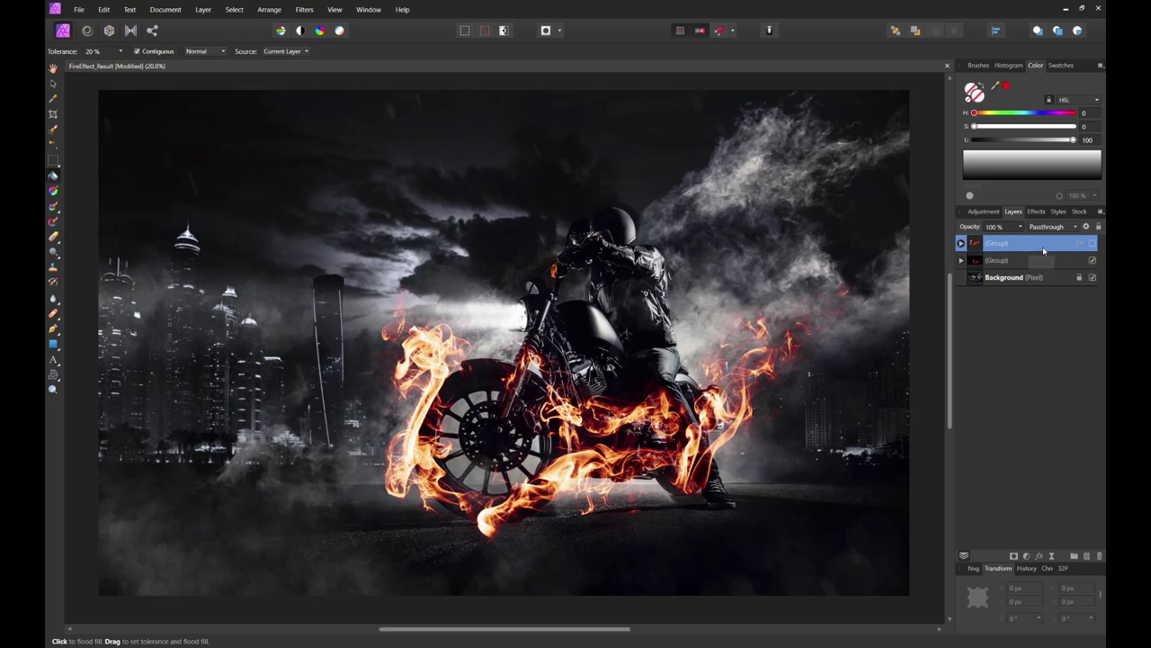
Nest the duplicate group inside the other group and set the group opacity to 90%.
double_click(998, 244)
left_click_drag(978, 247, 1003, 254)
left_click(995, 227)
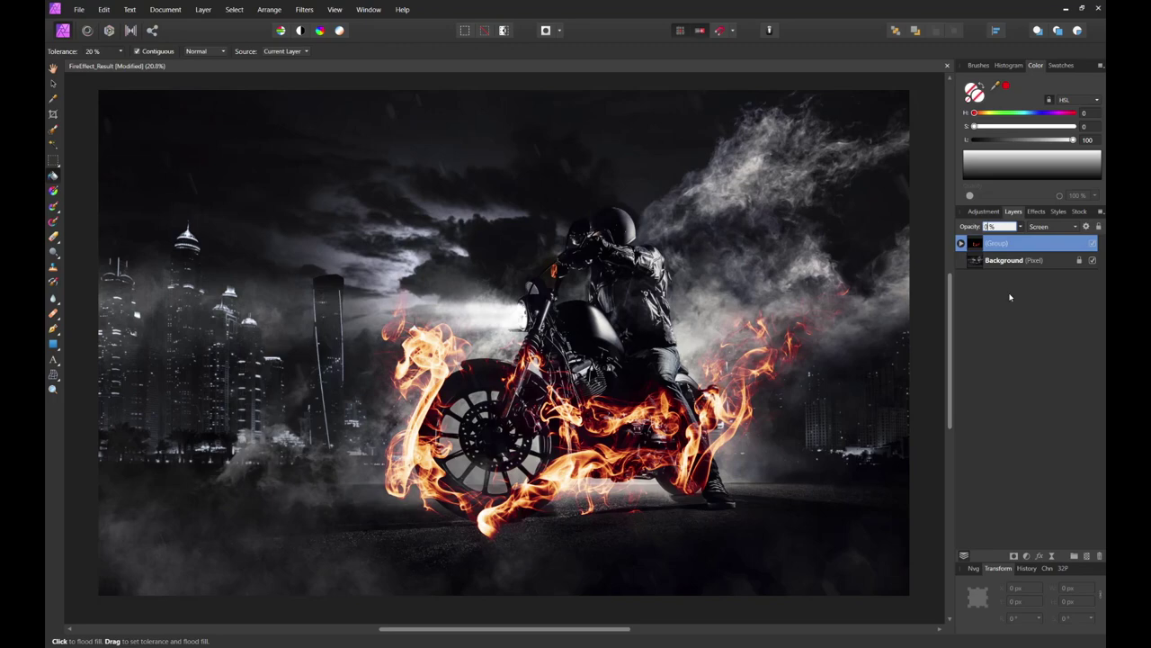
type("1003020")
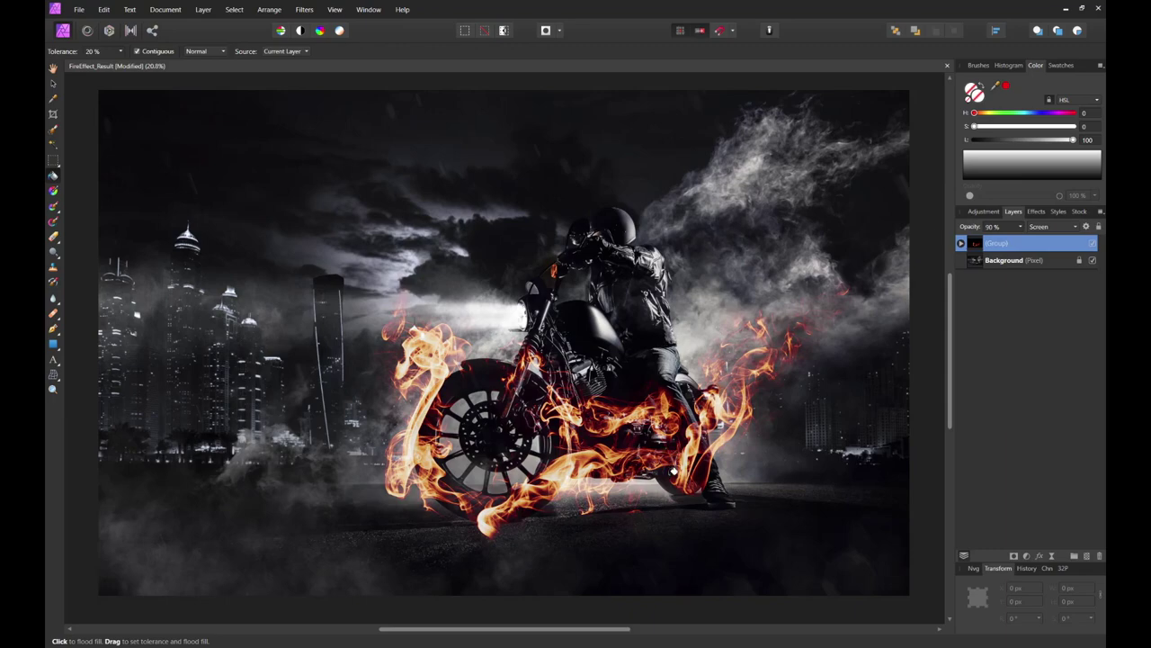
Erase some flames around the lower wheel on the first flame layer with a large eraser.
left_click(961, 244)
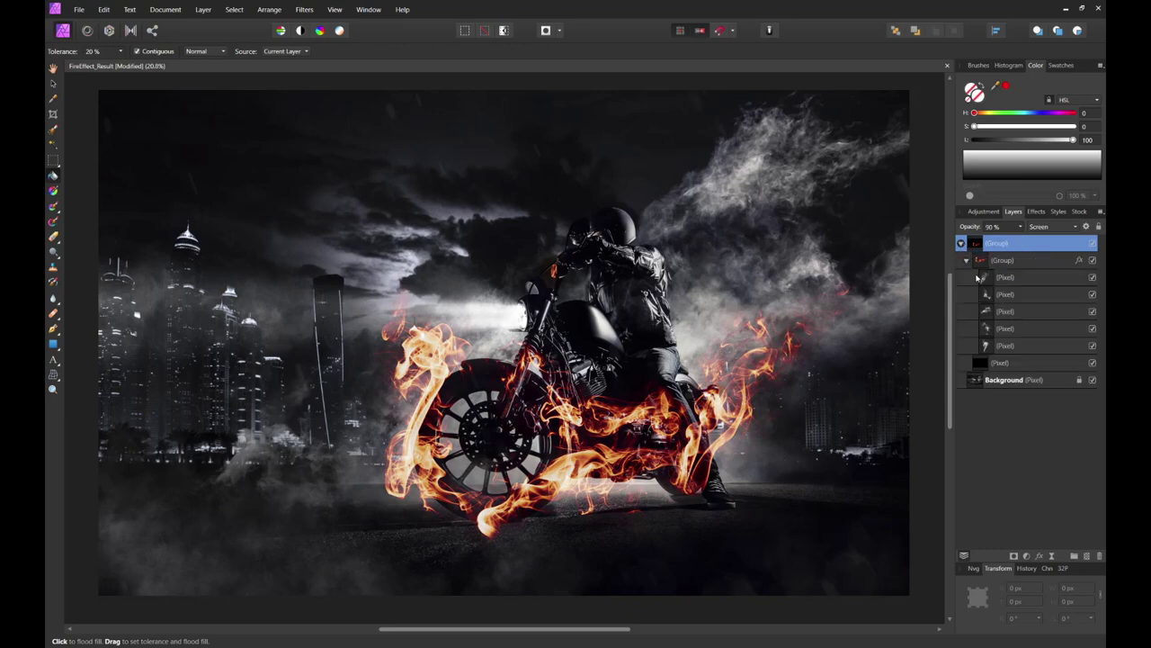
left_click(989, 260)
left_click(998, 279)
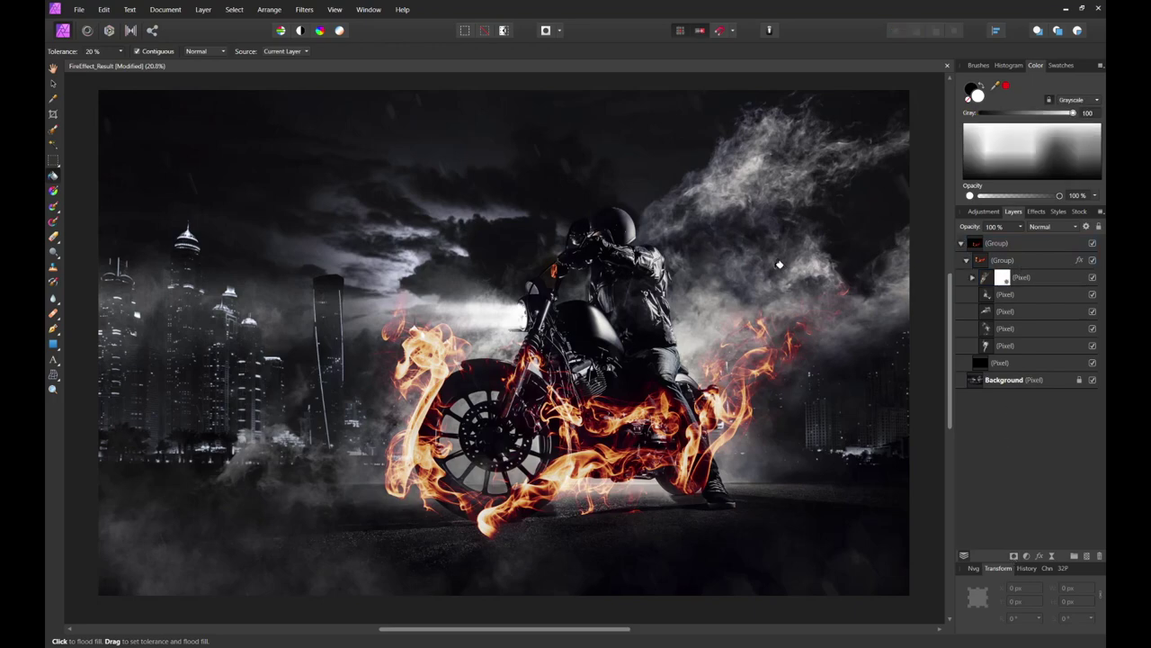
left_click(52, 236)
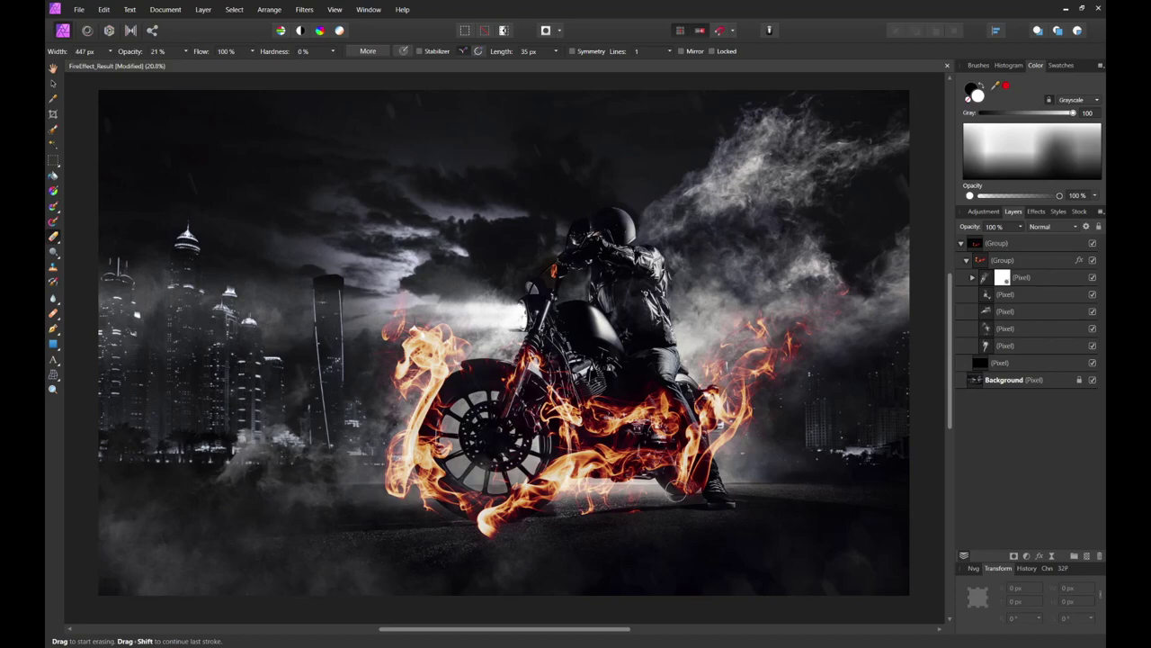
key("bracketright")
key("bracketright")
key("bracketright")
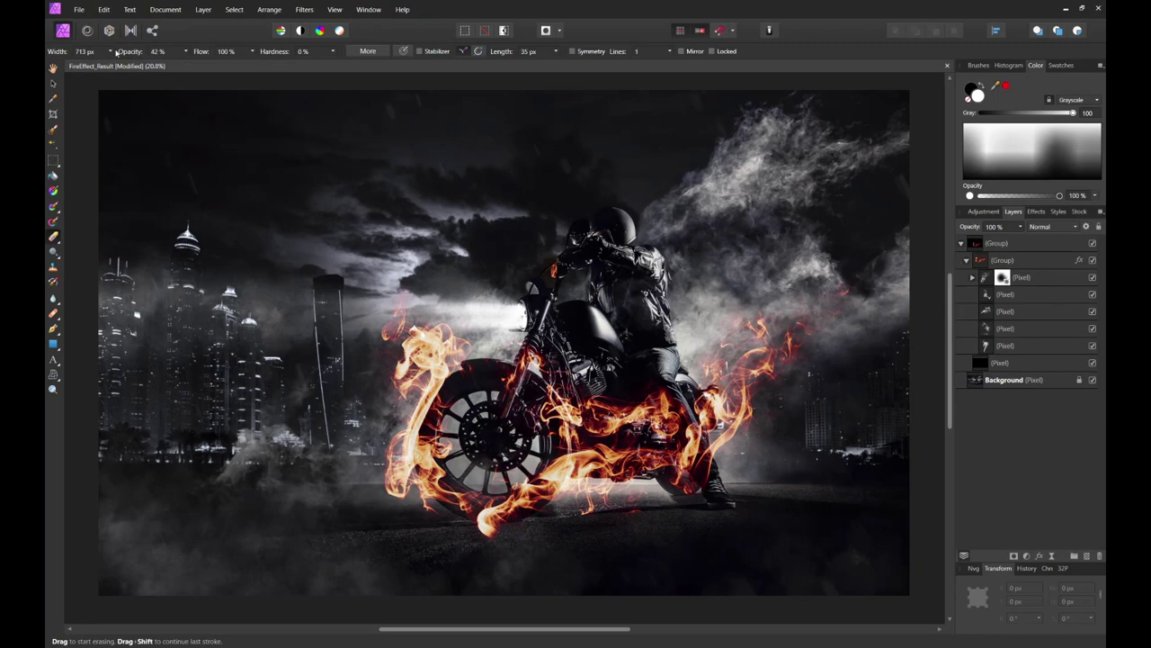
left_click_drag(278, 54, 287, 53)
mouse_move(643, 460)
left_mouse_down()
mouse_move(708, 480)
mouse_move(685, 450)
mouse_move(729, 431)
mouse_move(732, 448)
mouse_move(711, 445)
mouse_move(570, 512)
mouse_move(569, 493)
left_mouse_up()
Add a mask to another flame layer and mask out flames over the lower wheel.
left_click(989, 312)
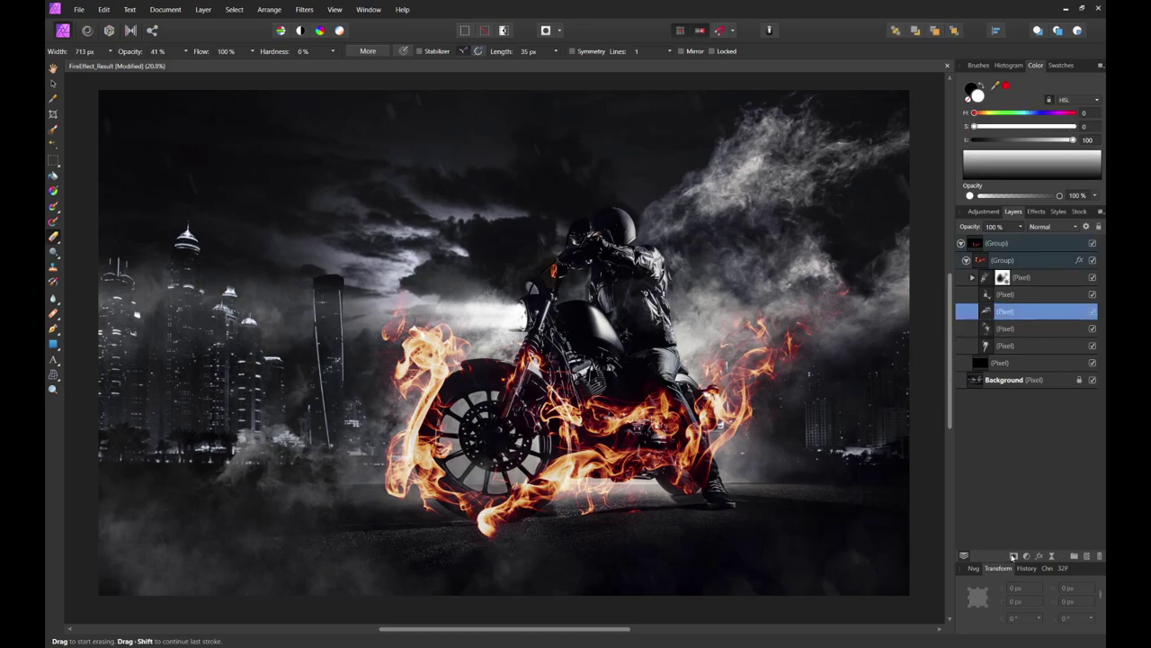
left_click(1015, 556)
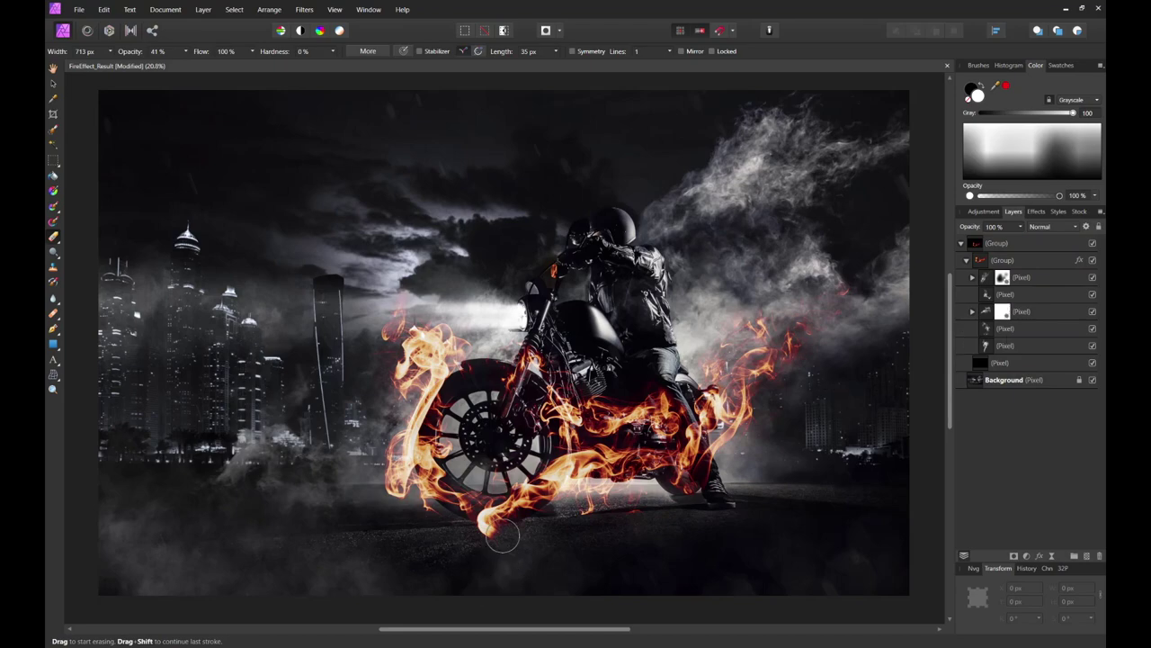
left_click_drag(483, 534, 533, 481)
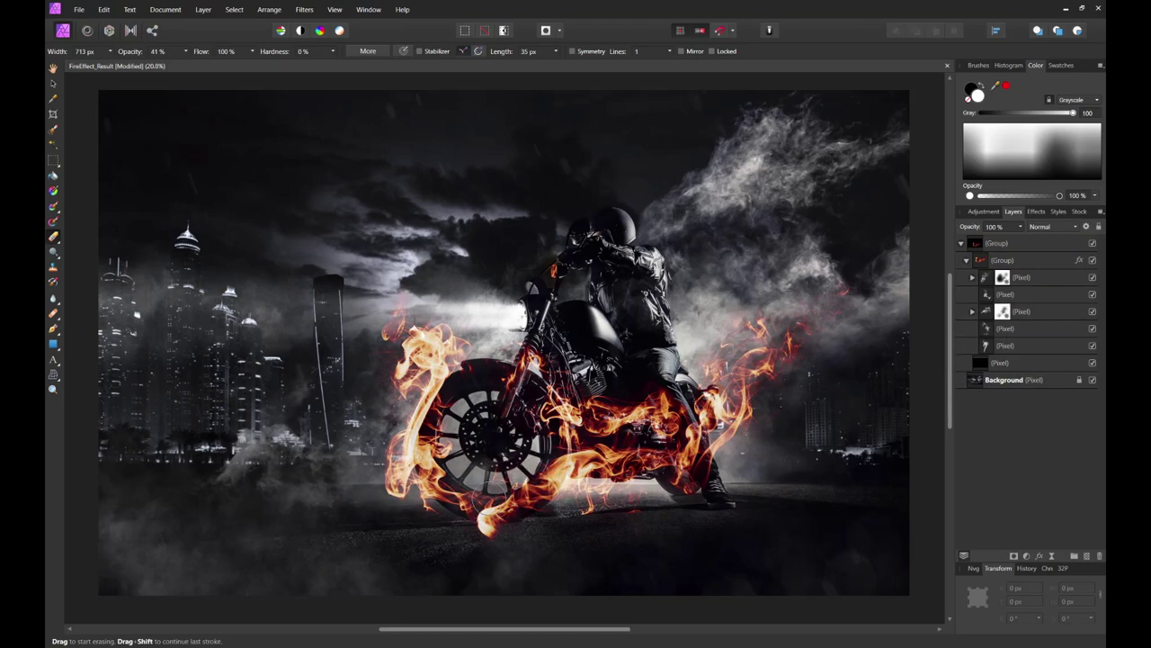
Add a mask to the flame layer at the front wheel and hide its flame tip.
key("v")
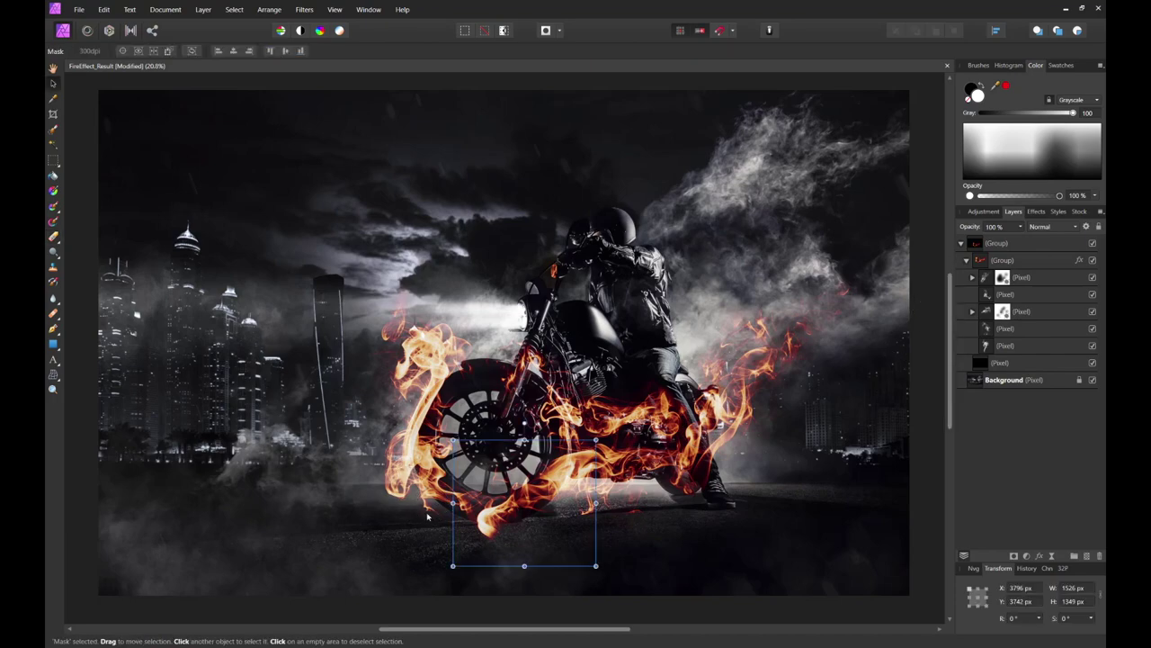
right_click(434, 492)
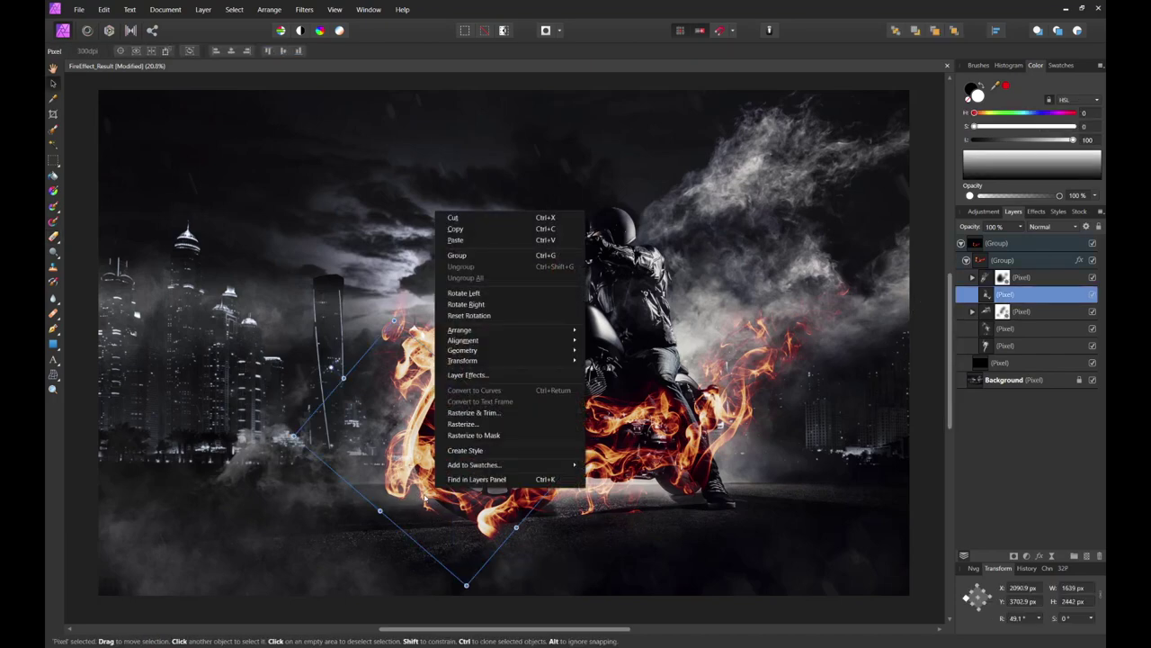
key("Escape")
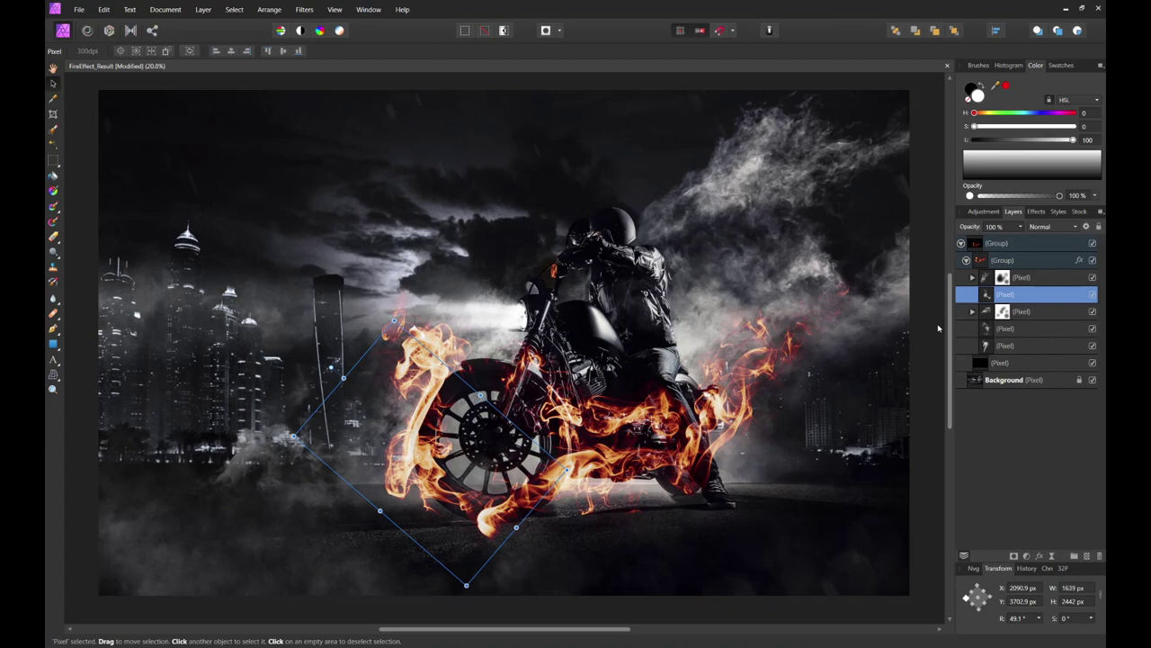
key("e")
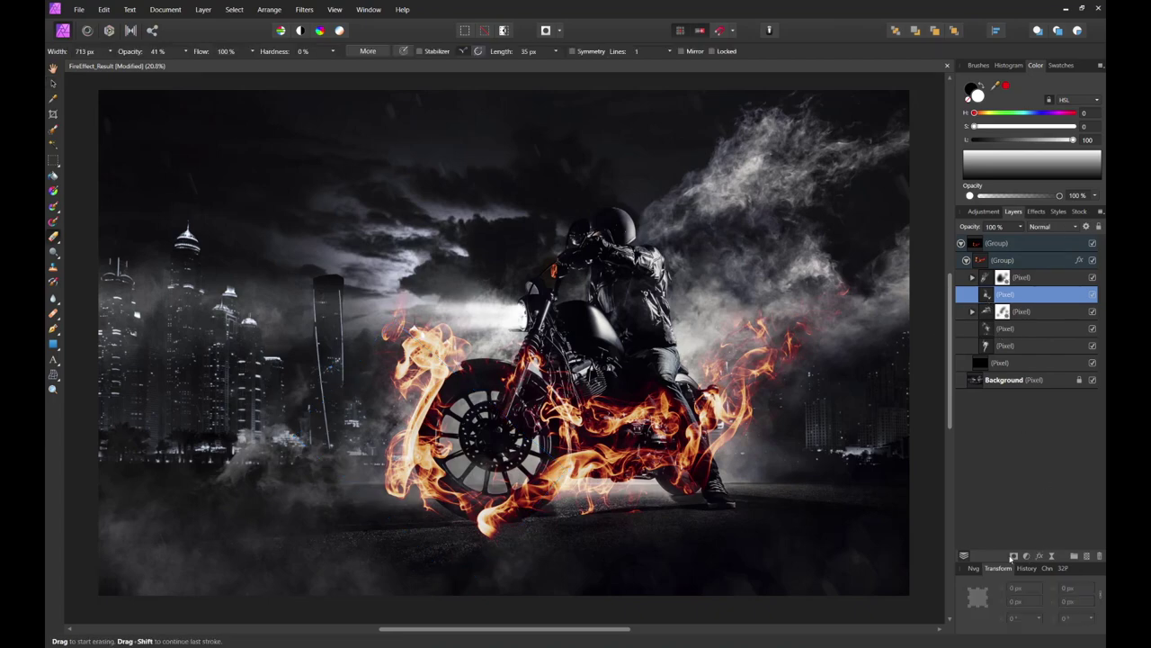
left_click(1013, 557)
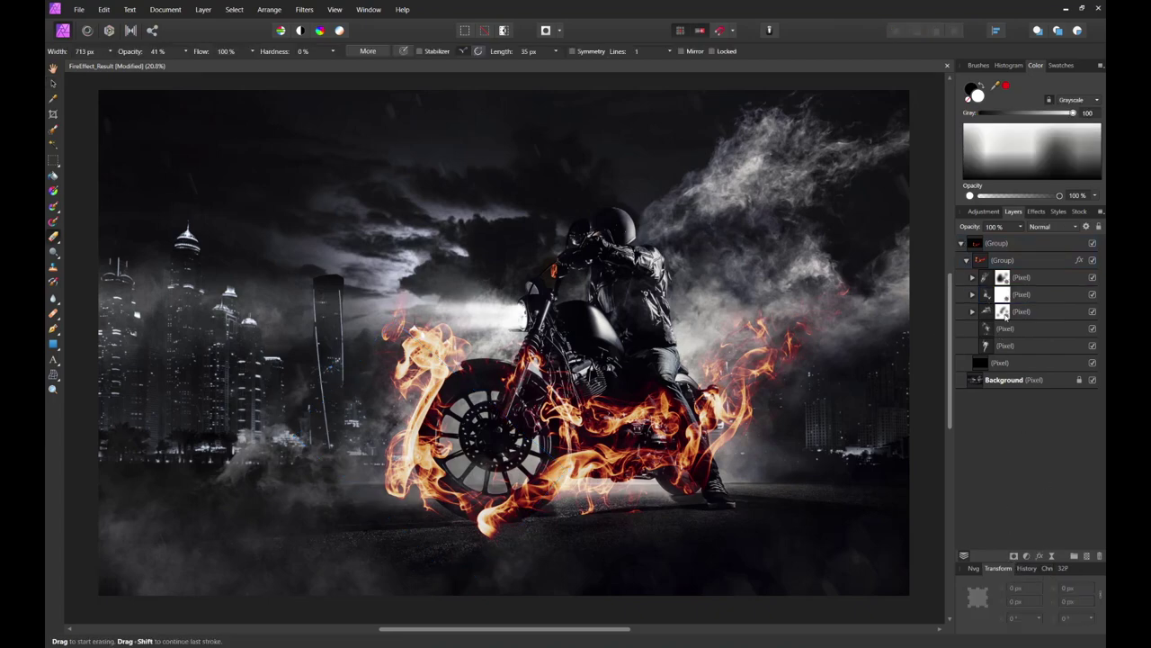
left_click(1001, 294)
mouse_move(470, 529)
left_mouse_down()
mouse_move(504, 522)
mouse_move(494, 515)
mouse_move(489, 534)
left_mouse_up()
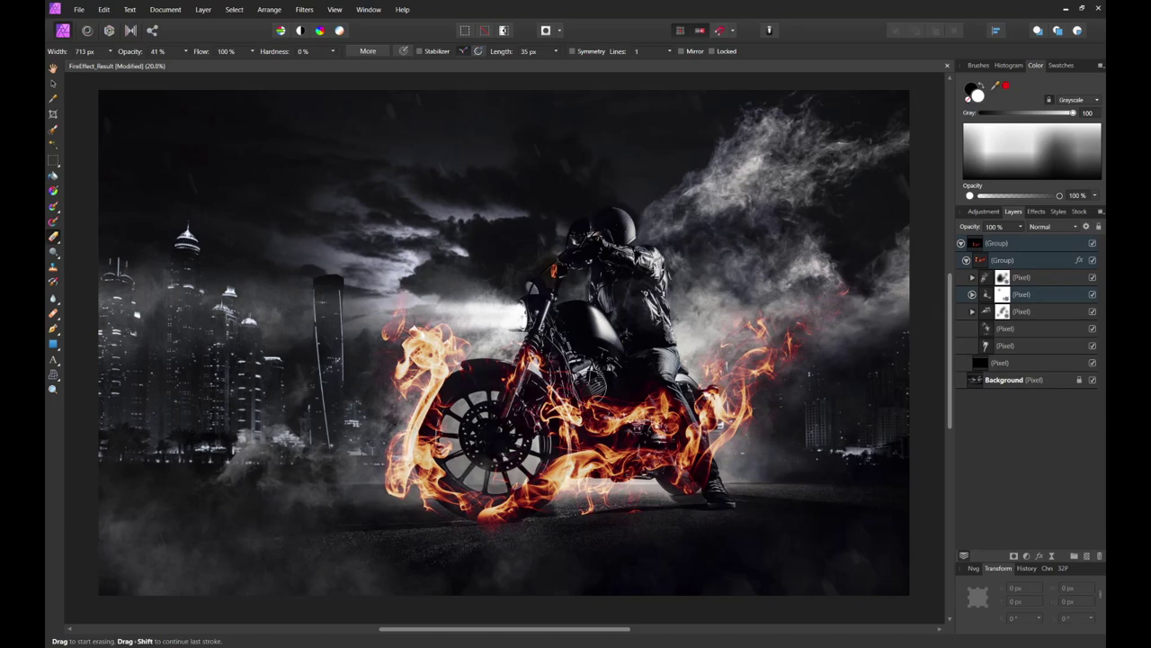
Erase flames left of the front wheel and along its left edge on two flame layers.
key("v")
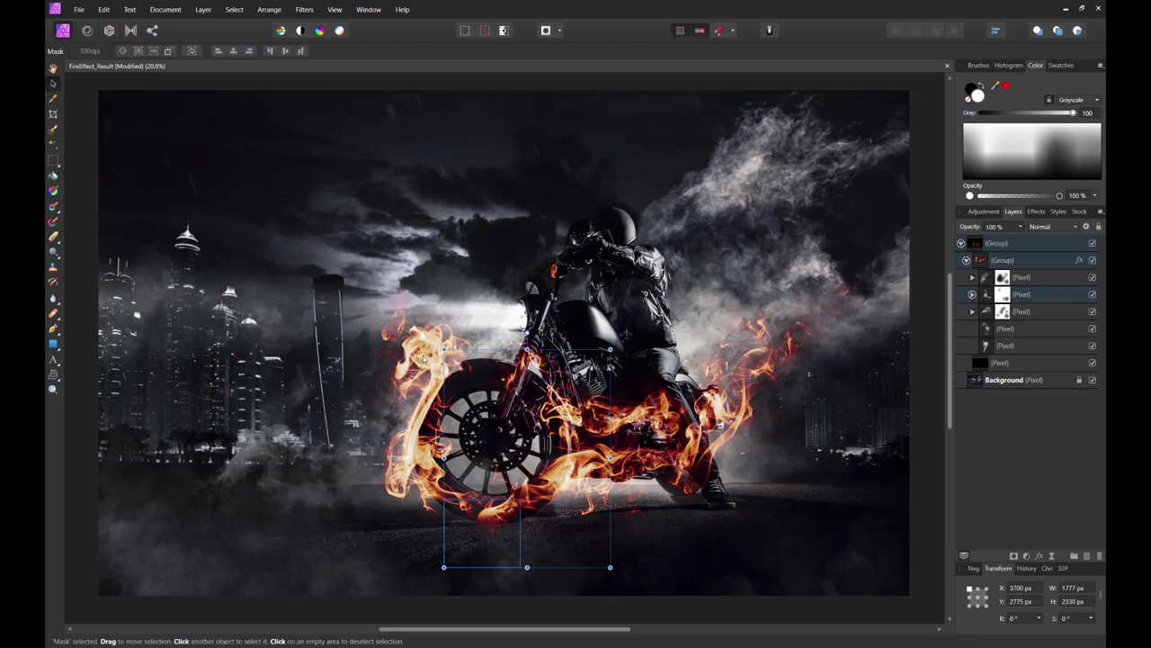
left_click(424, 359)
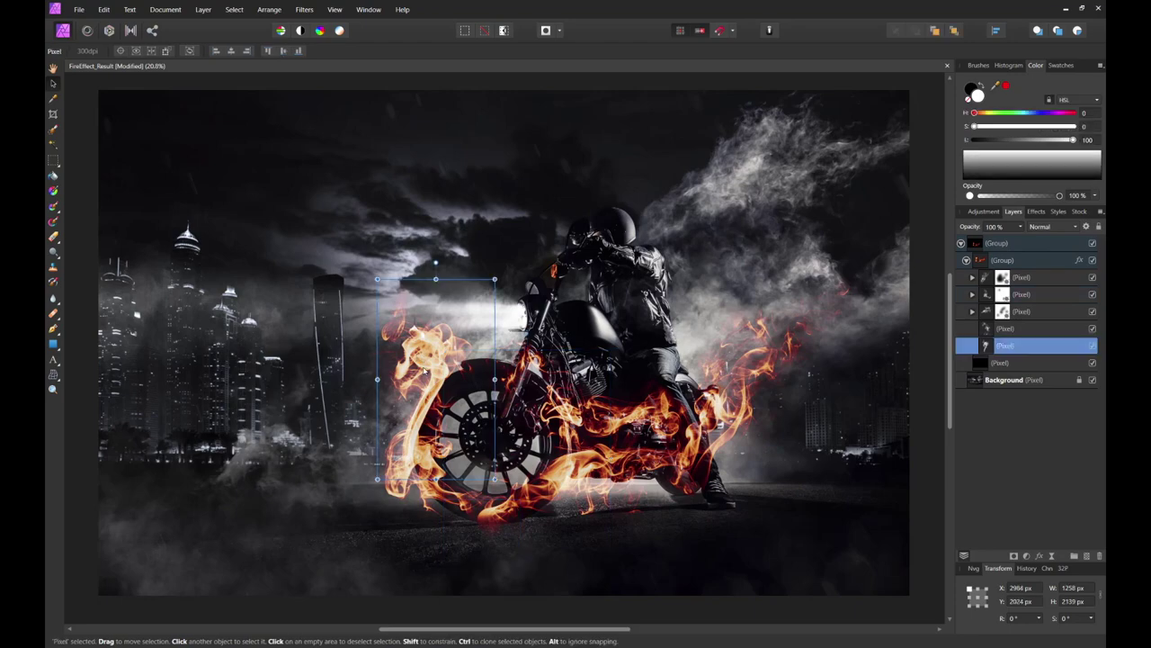
key("e")
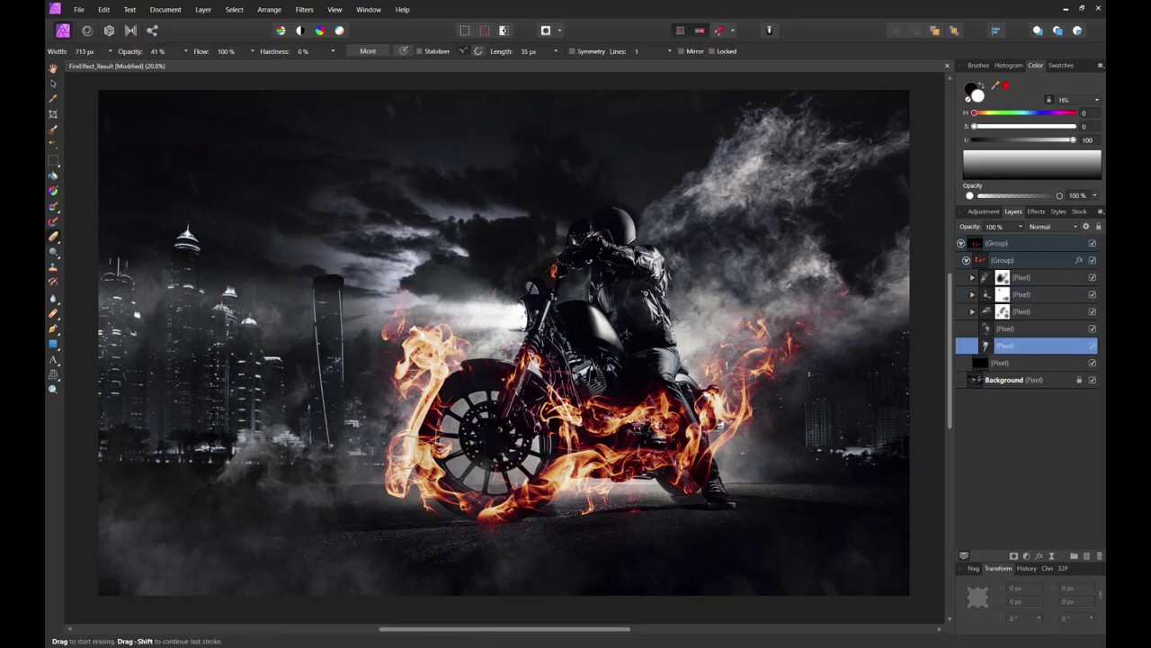
mouse_move(416, 430)
left_mouse_down()
mouse_move(421, 412)
mouse_move(426, 432)
mouse_move(419, 421)
left_mouse_up()
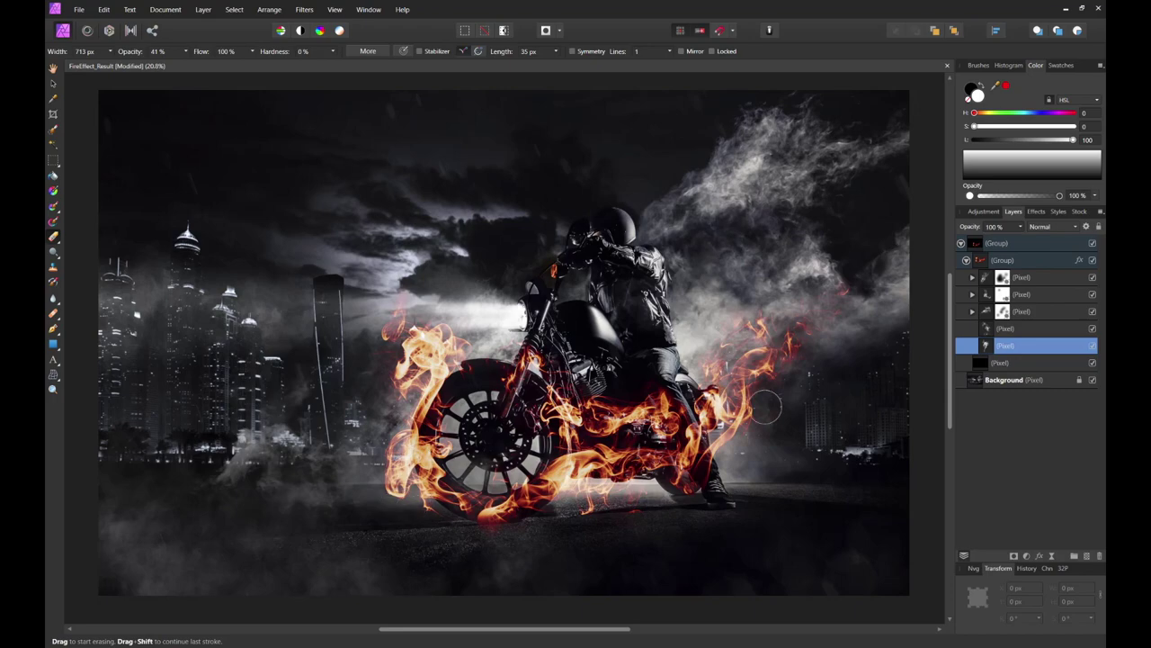
left_click(999, 294)
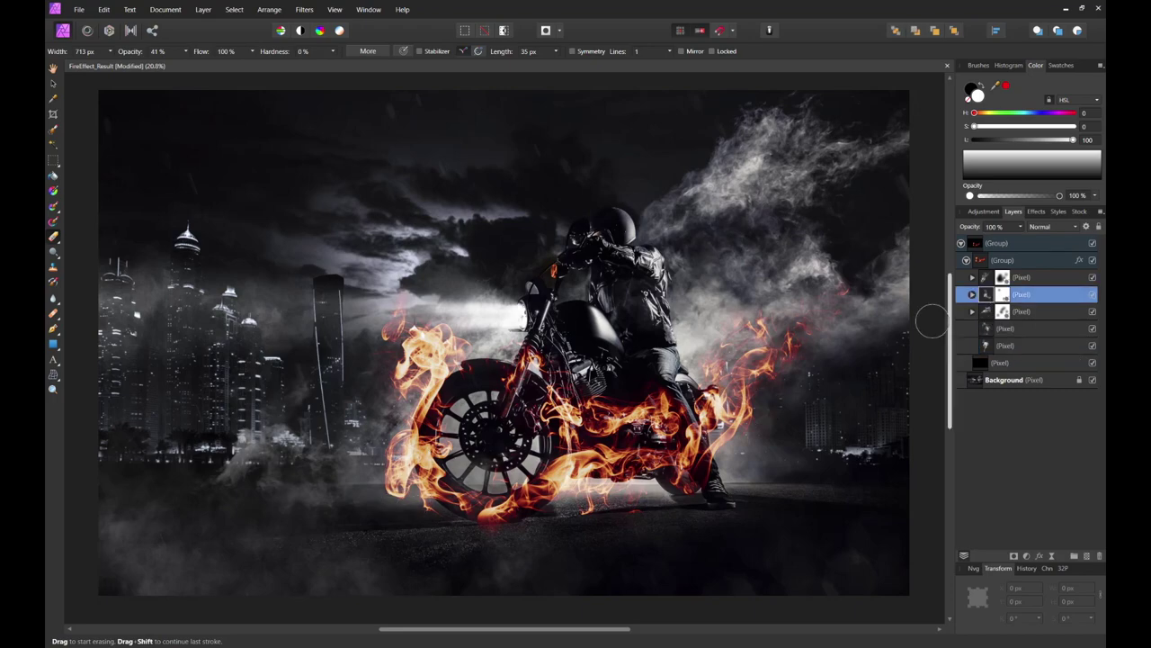
mouse_move(403, 502)
left_mouse_down()
mouse_move(397, 481)
mouse_move(414, 458)
mouse_move(433, 463)
mouse_move(430, 475)
mouse_move(421, 438)
left_mouse_up()
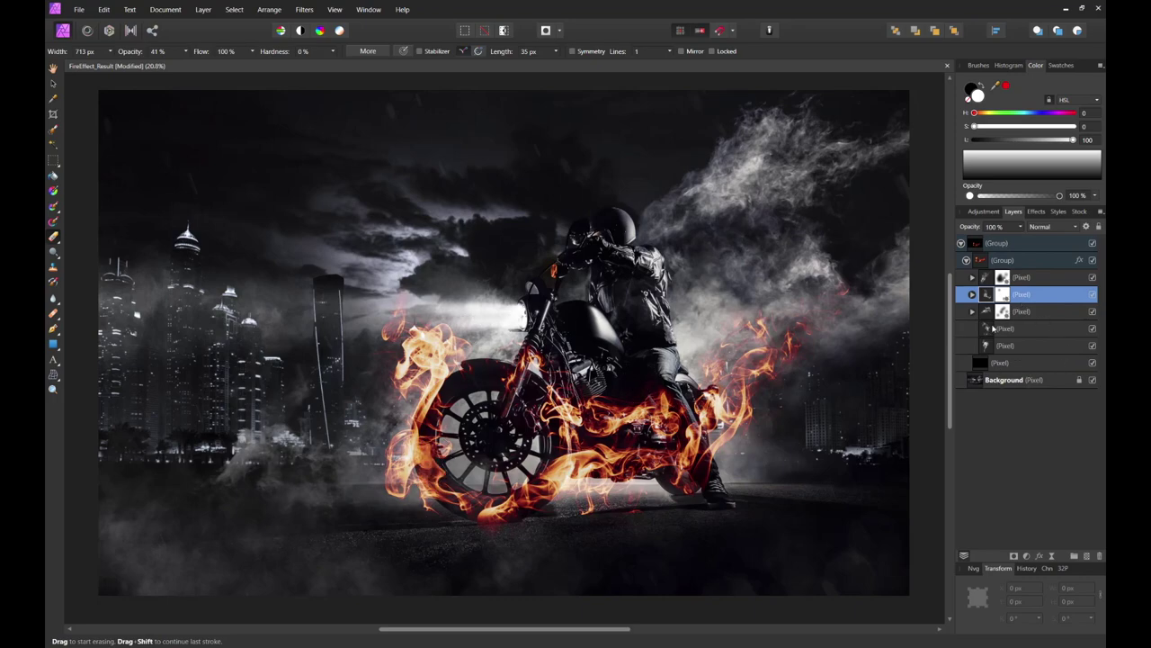
Compare flame layers by toggling visibility, then erase the upper-left flame loop by the front wheel.
left_click(994, 329)
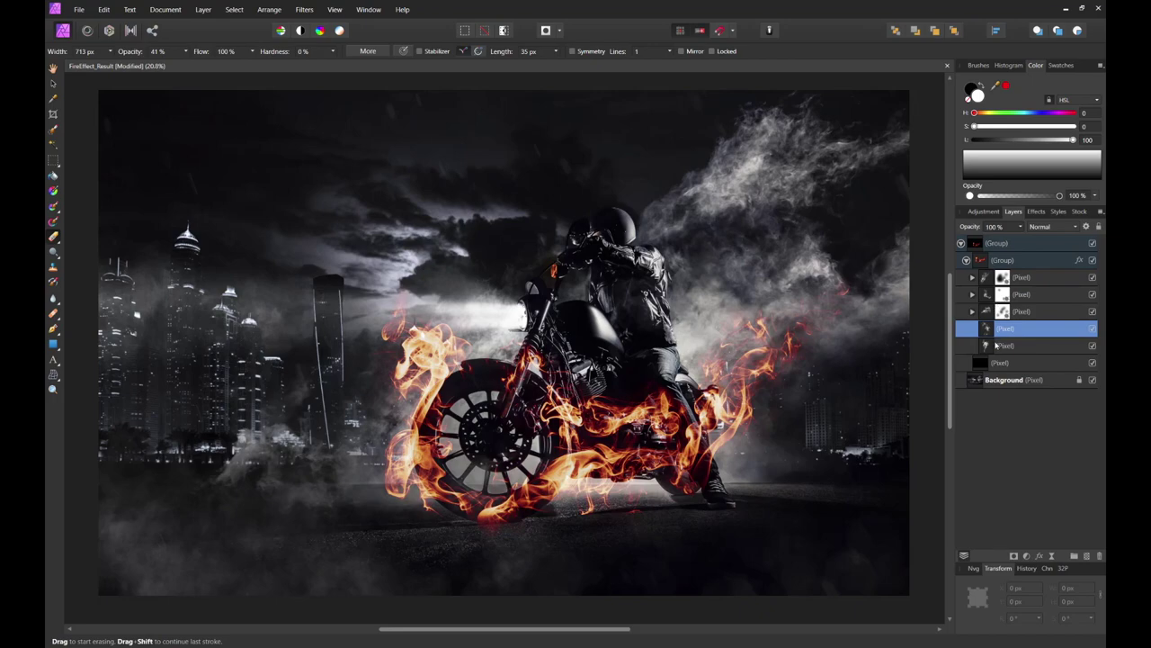
left_click(1094, 331)
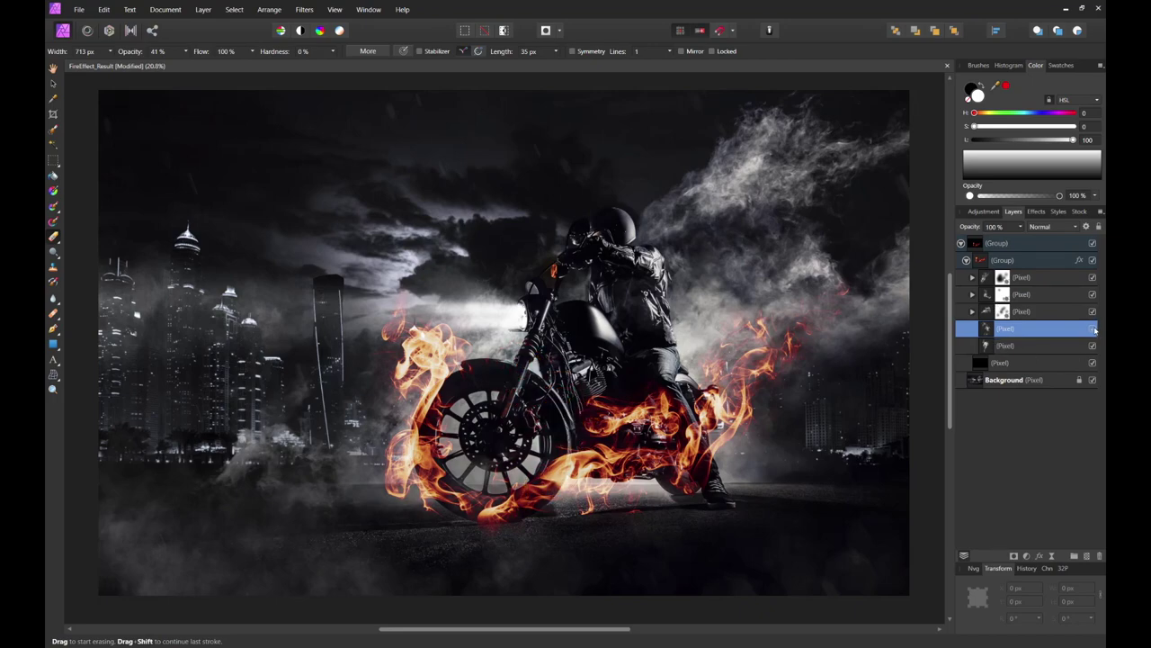
left_click(1095, 331)
left_click(1095, 331)
left_click(1095, 331)
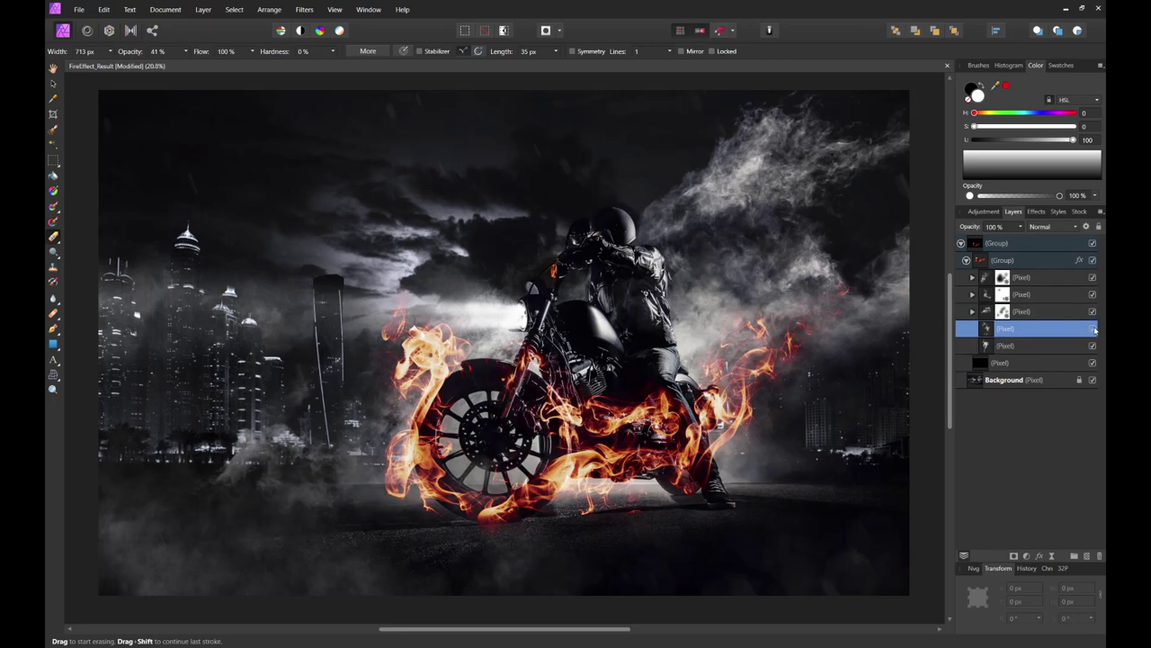
left_click(1094, 346)
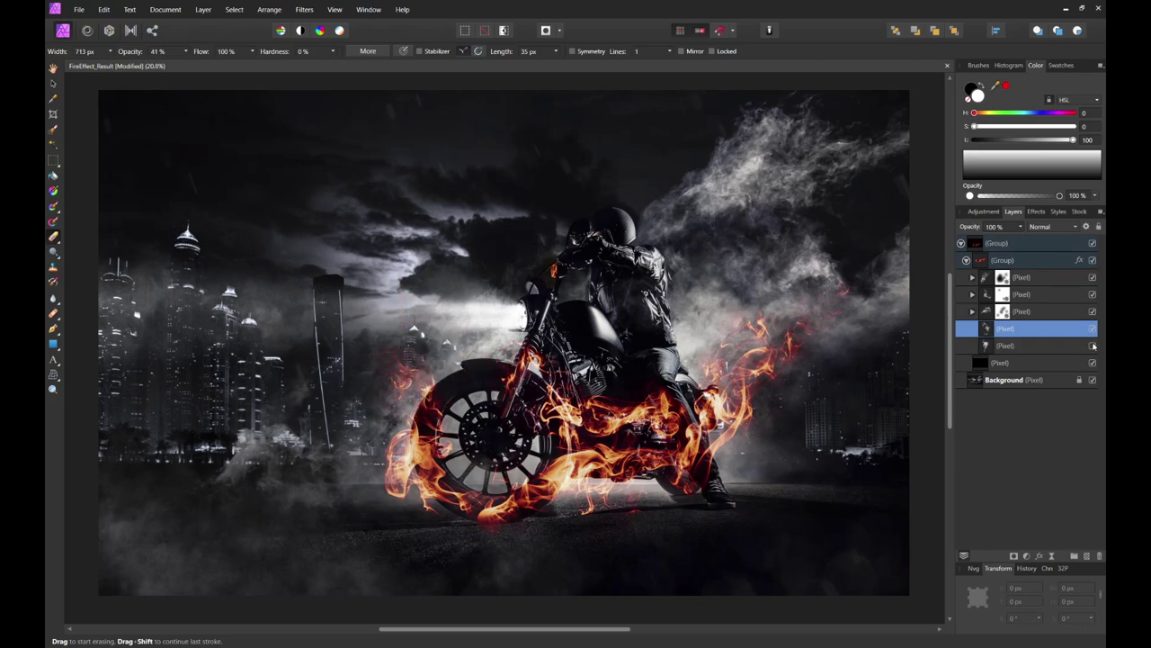
left_click(1094, 346)
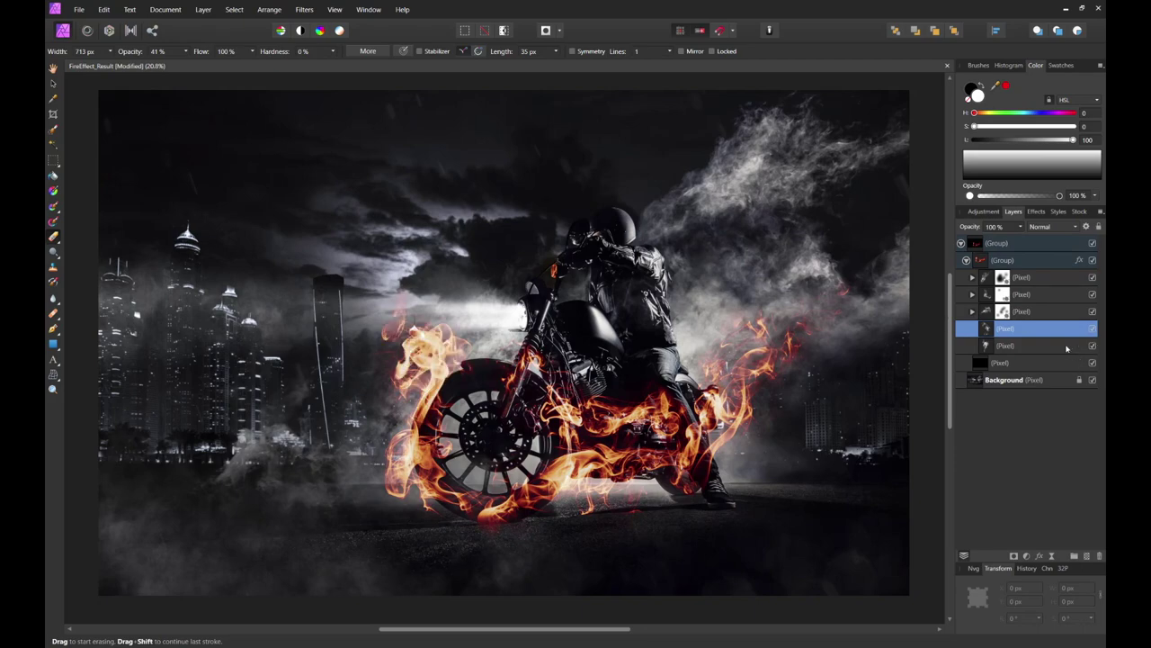
left_click(990, 347)
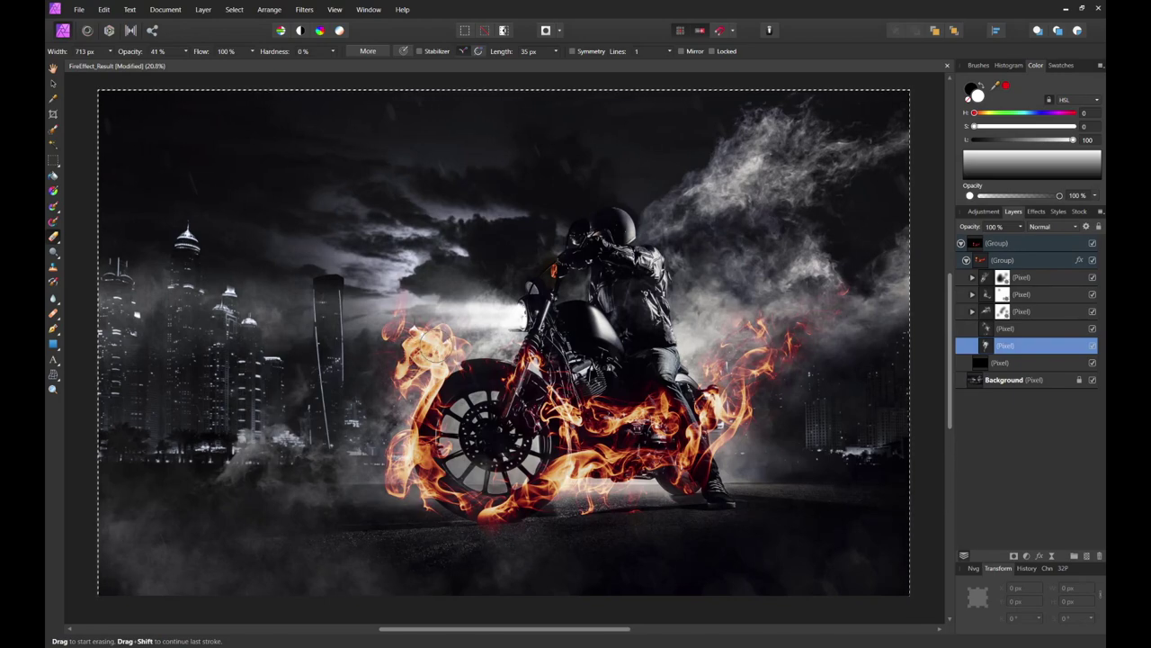
left_click_drag(421, 352, 405, 431)
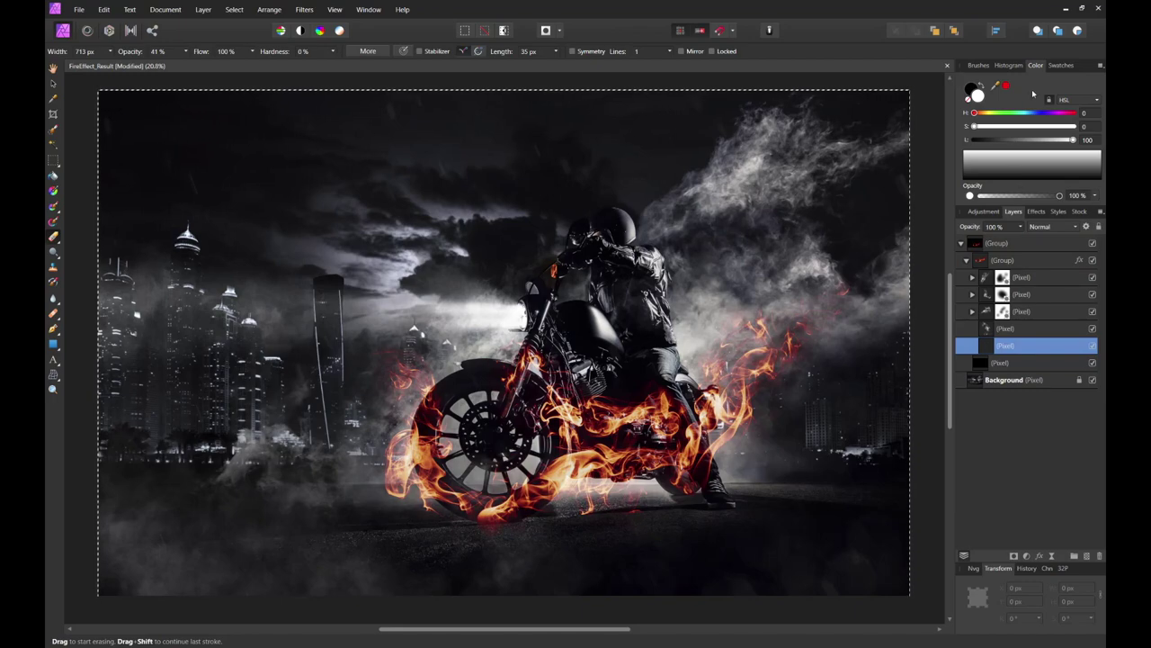
Paint a flame lick above the front wheel with a smaller smoke brush.
left_click(978, 65)
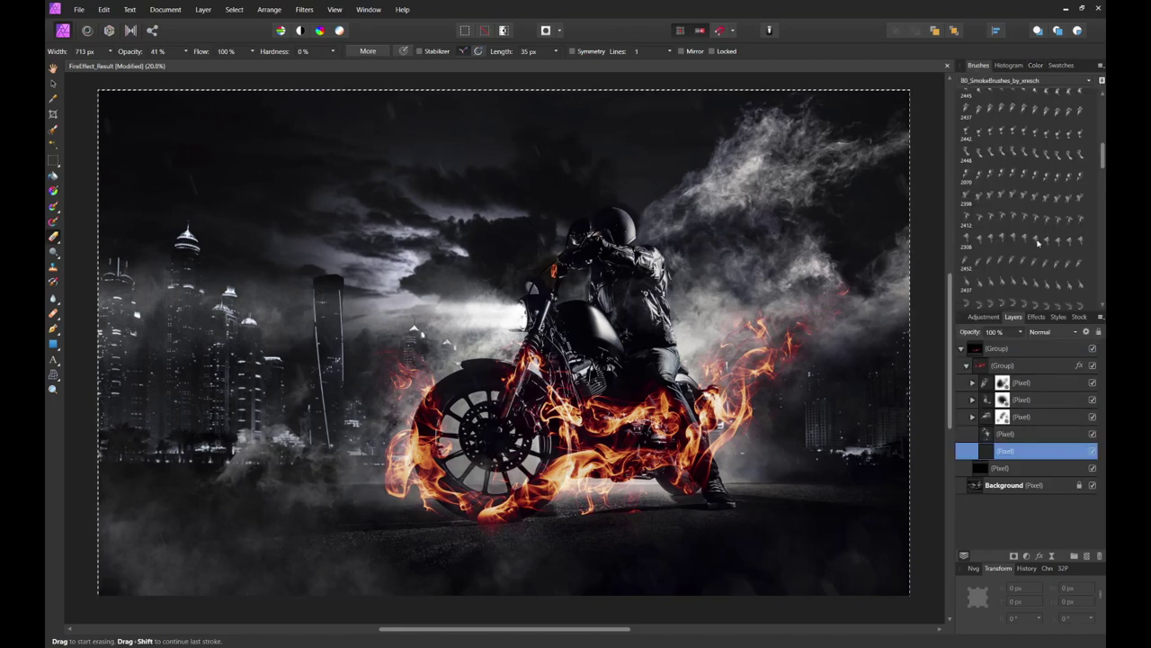
scroll(1021, 216, "down", 1)
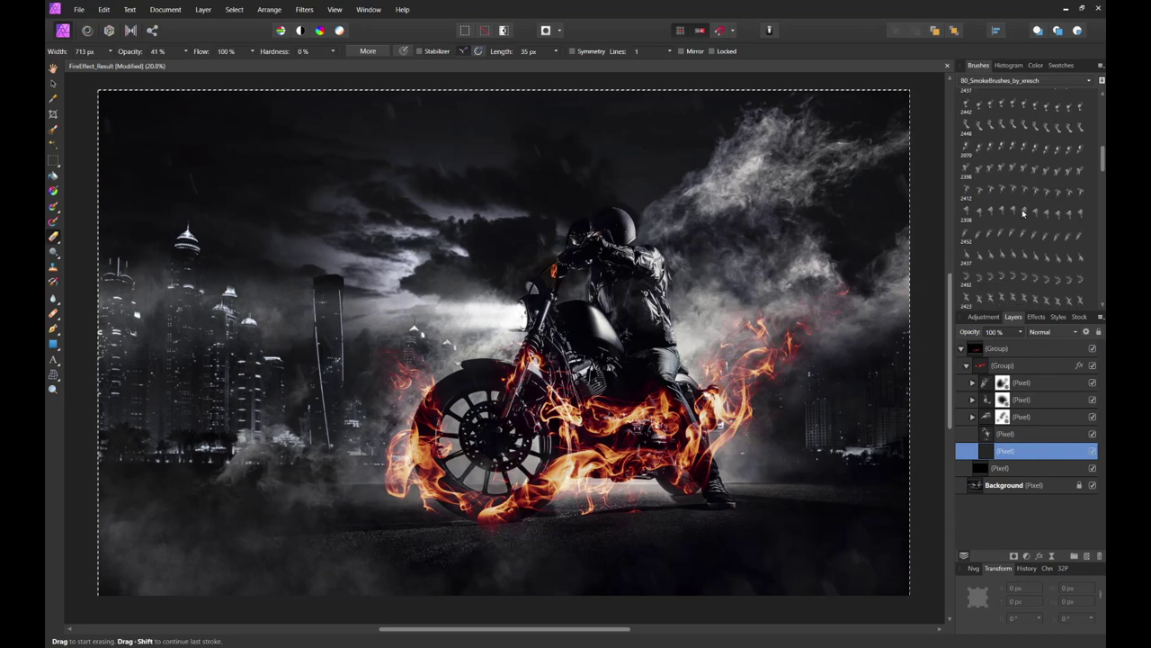
scroll(1021, 192, "down", 1)
scroll(1021, 192, "down", 1)
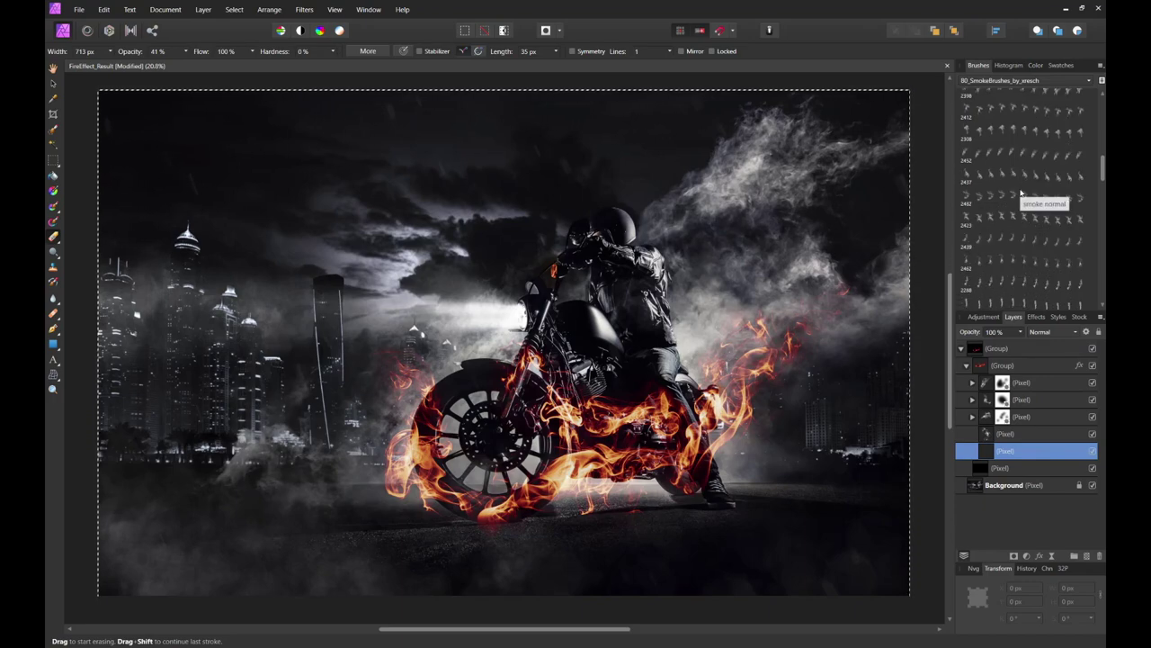
left_click(1021, 239)
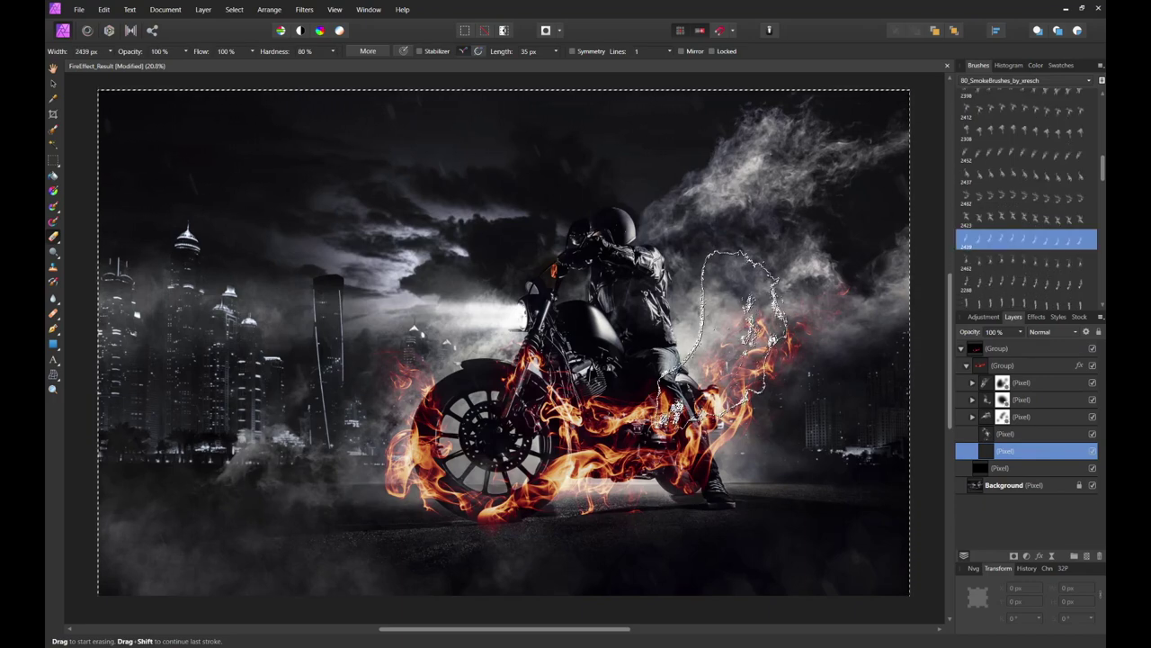
left_click(54, 209)
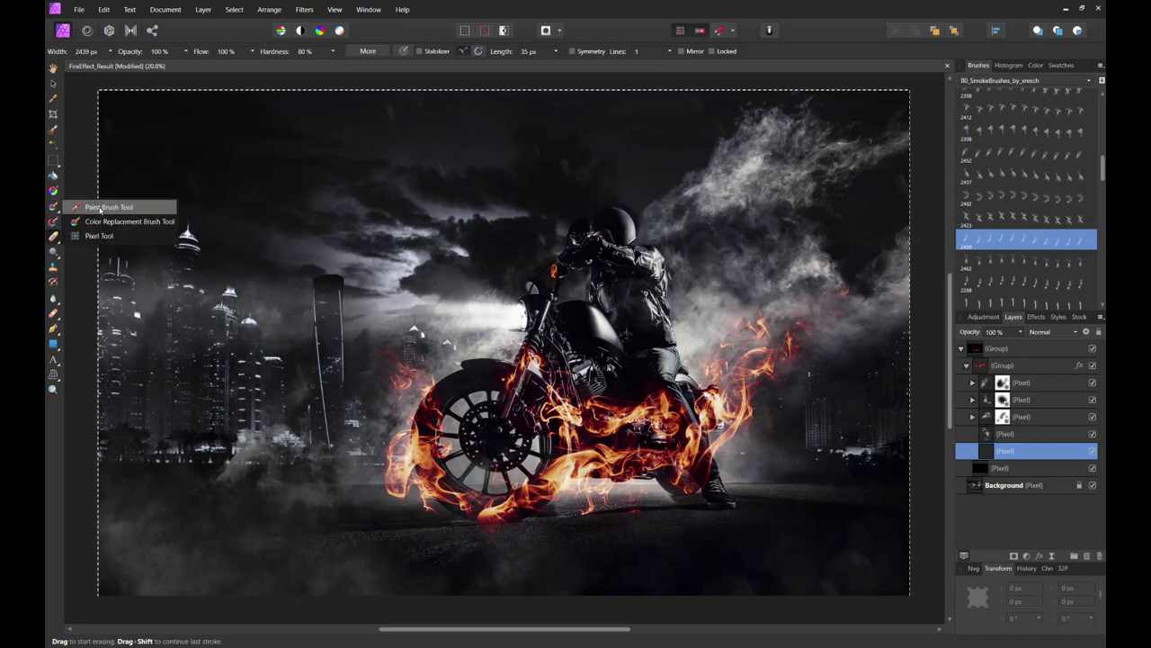
left_click(108, 204)
left_click(1019, 237)
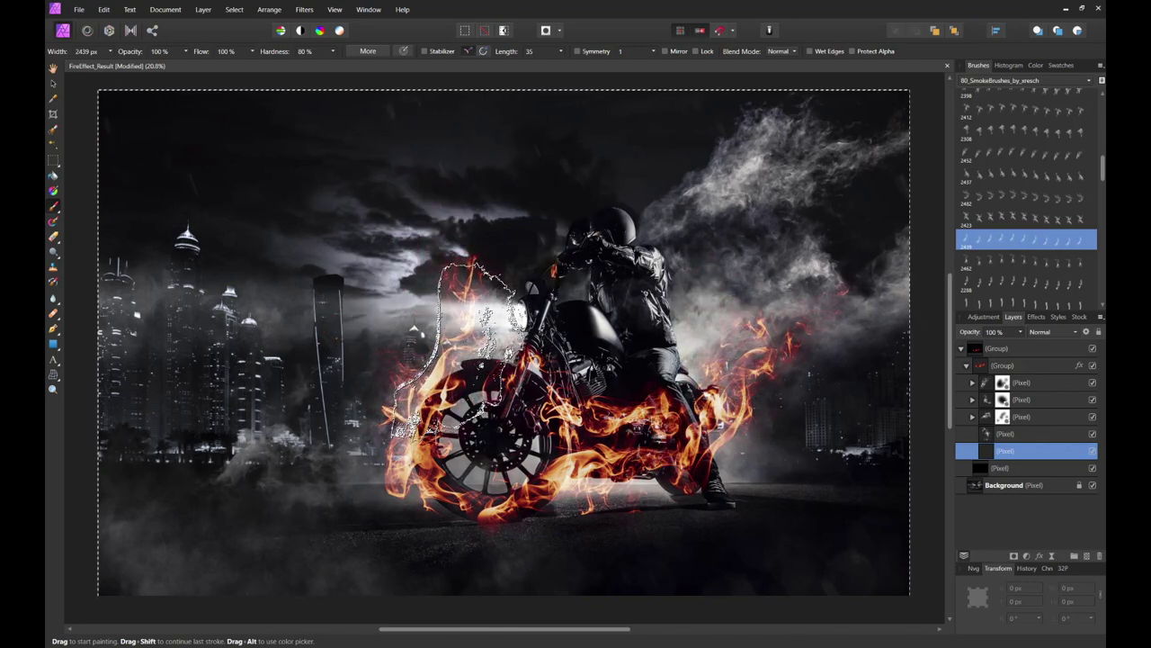
key("bracketleft")
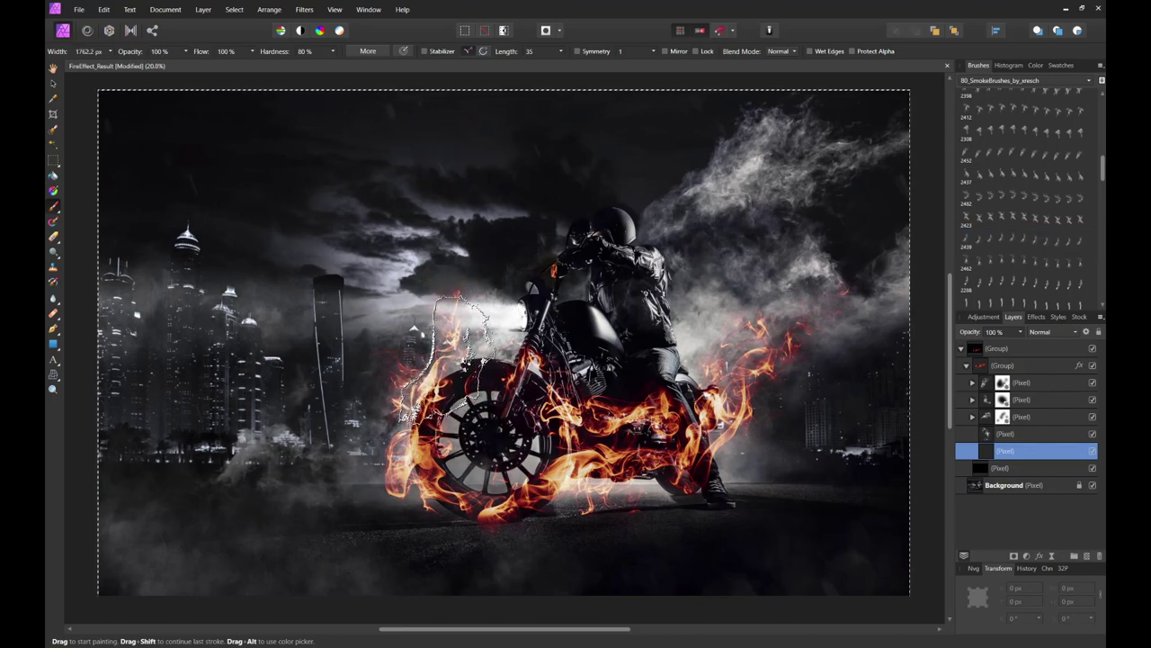
left_click_drag(463, 360, 468, 414)
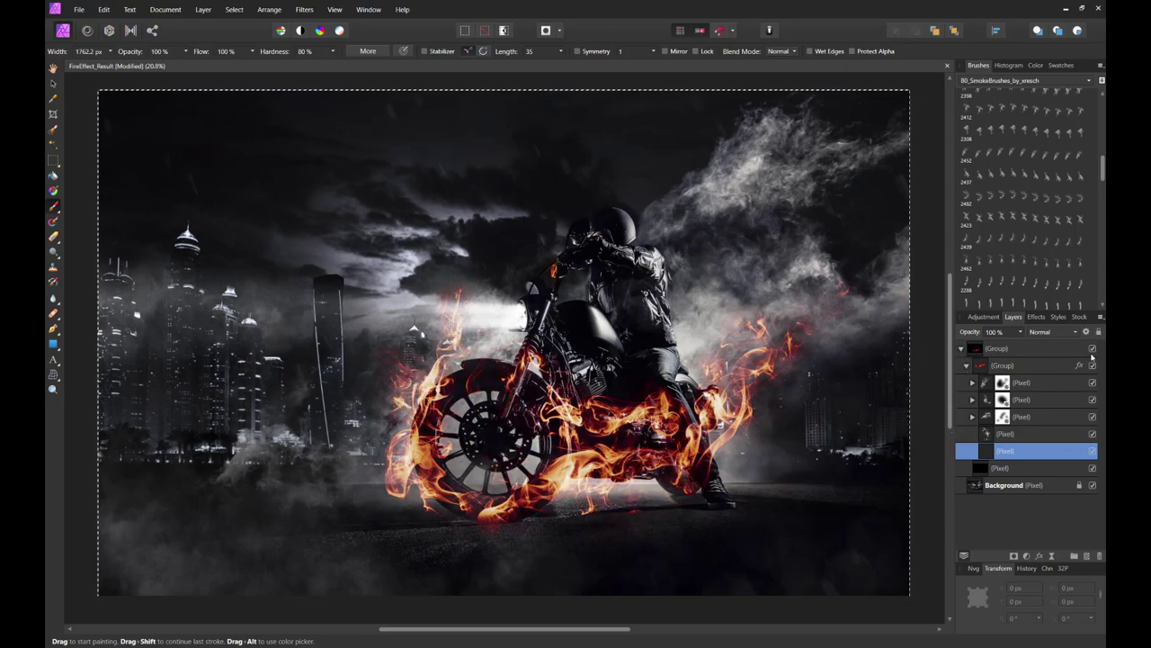
Switch to a different fire brush on the upper flame layer, undoing a stray stamp at the right edge.
scroll(1041, 259, "down", 1)
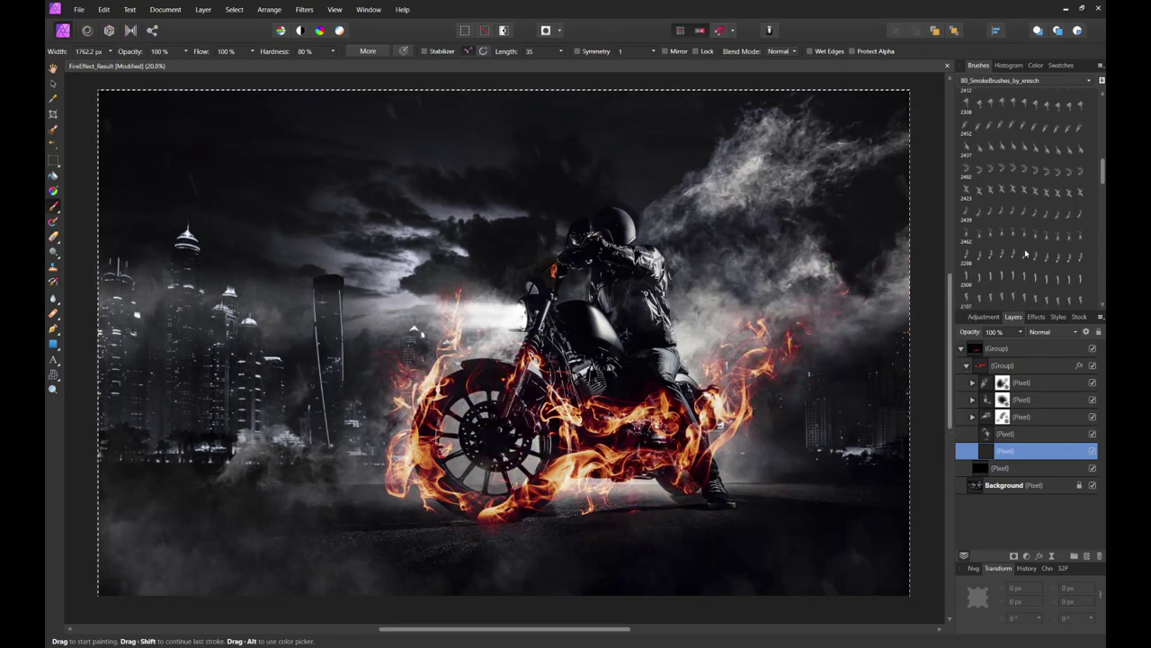
left_click(1027, 239)
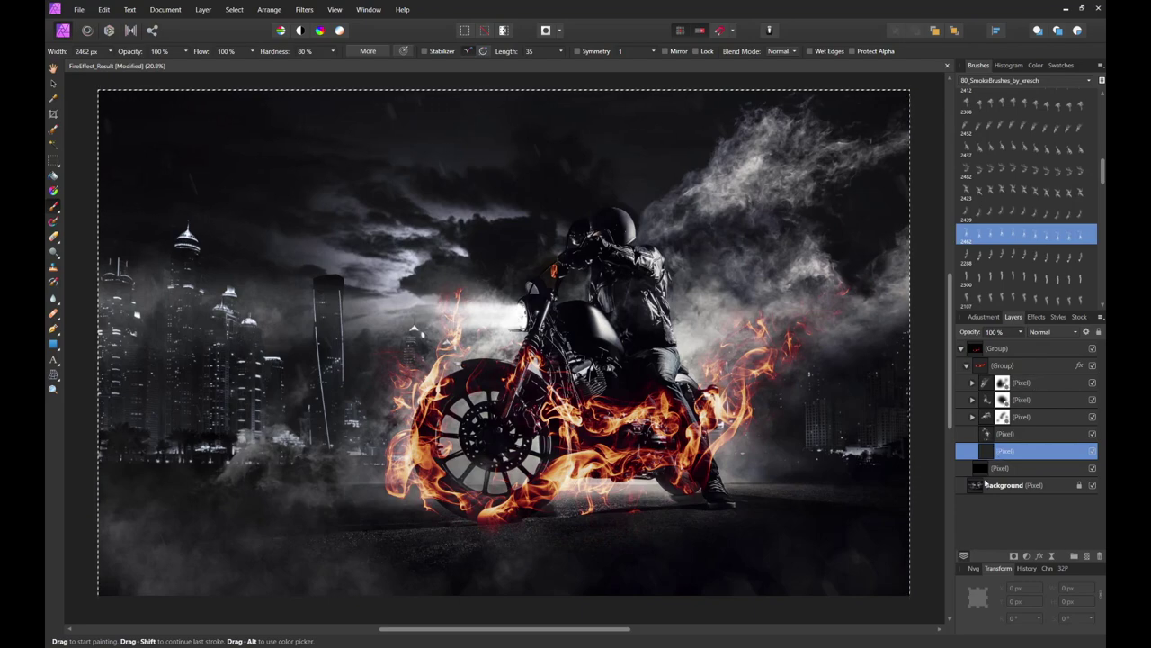
left_click(1035, 382)
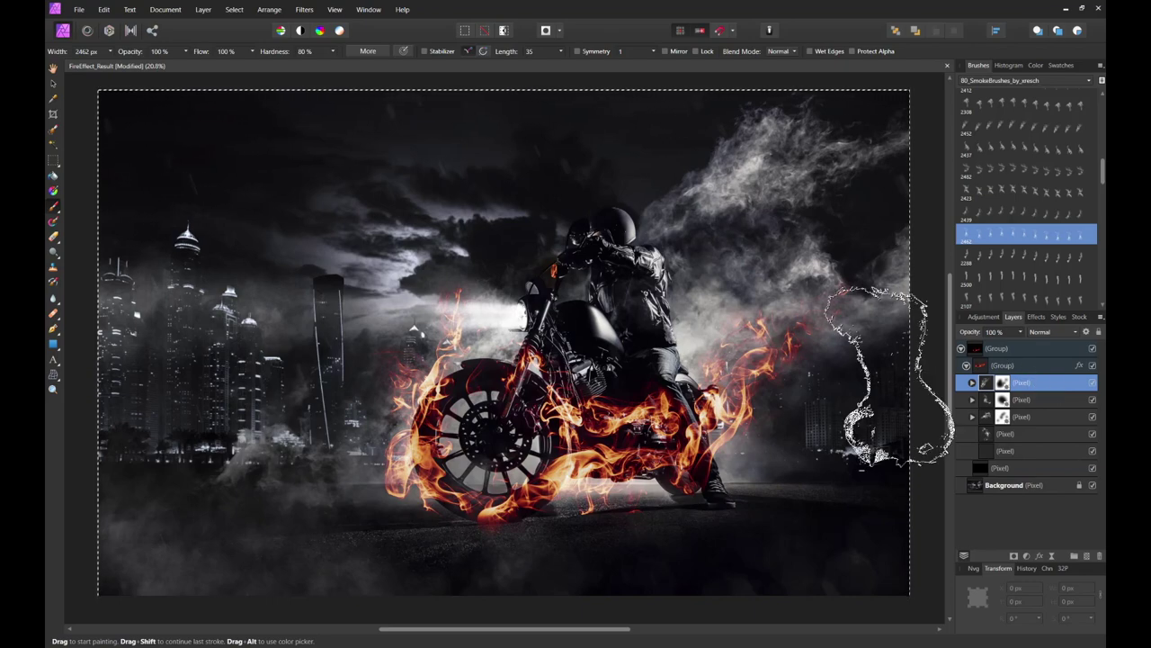
left_click(899, 373)
key("ctrl+z")
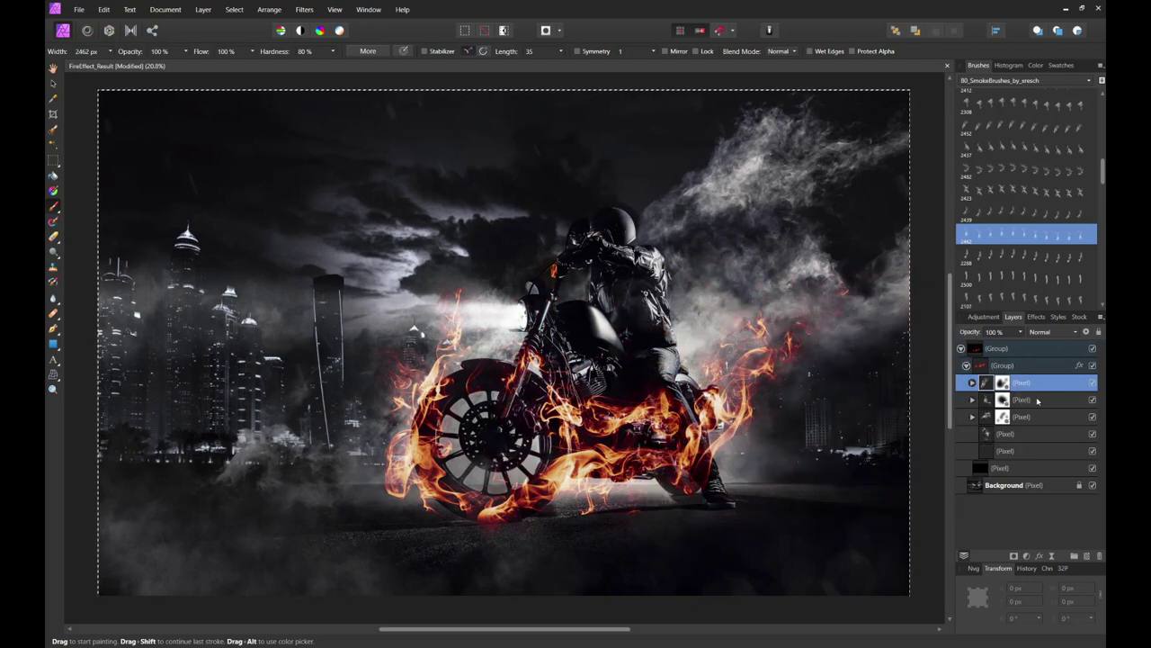
On a new pixel layer, stamp a small flame near the front wheel with a fire brush resized to 1070 px.
left_click(1088, 557)
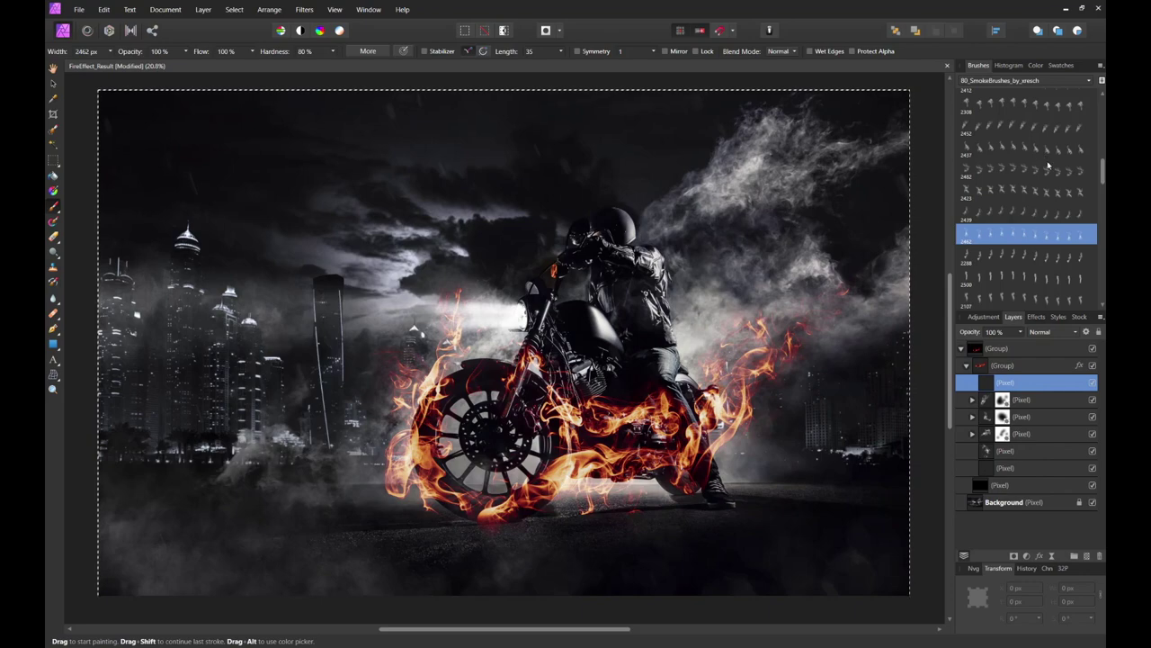
left_click_drag(1103, 169, 1103, 184)
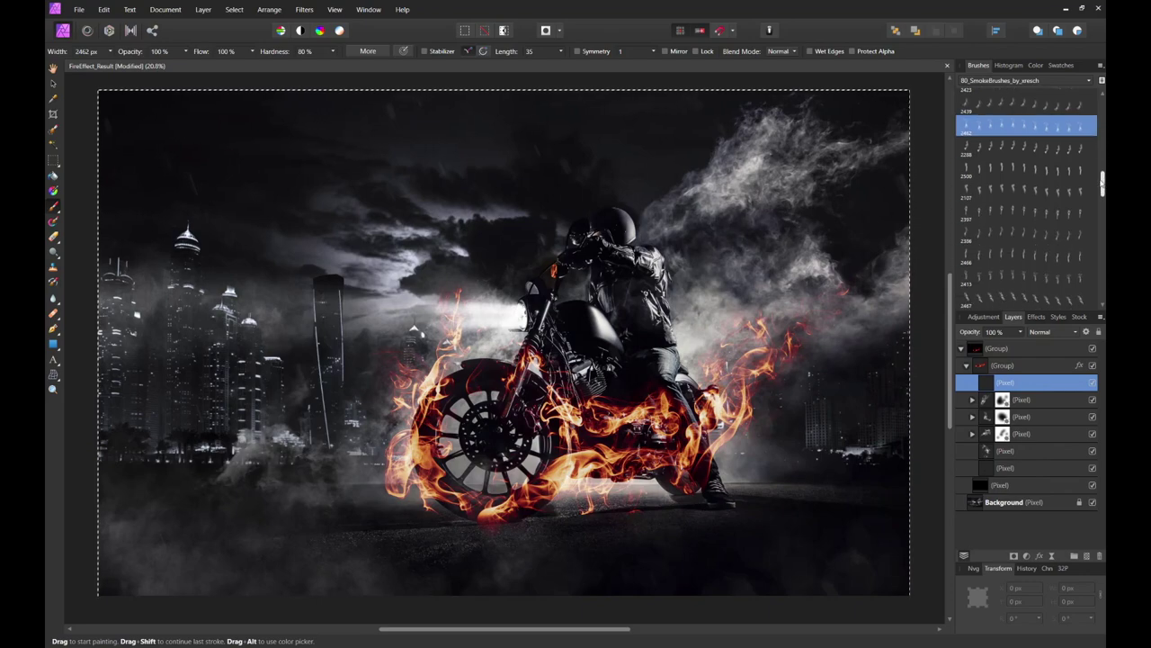
scroll(1035, 238, "down", 3)
left_click(1029, 225)
left_click(832, 297)
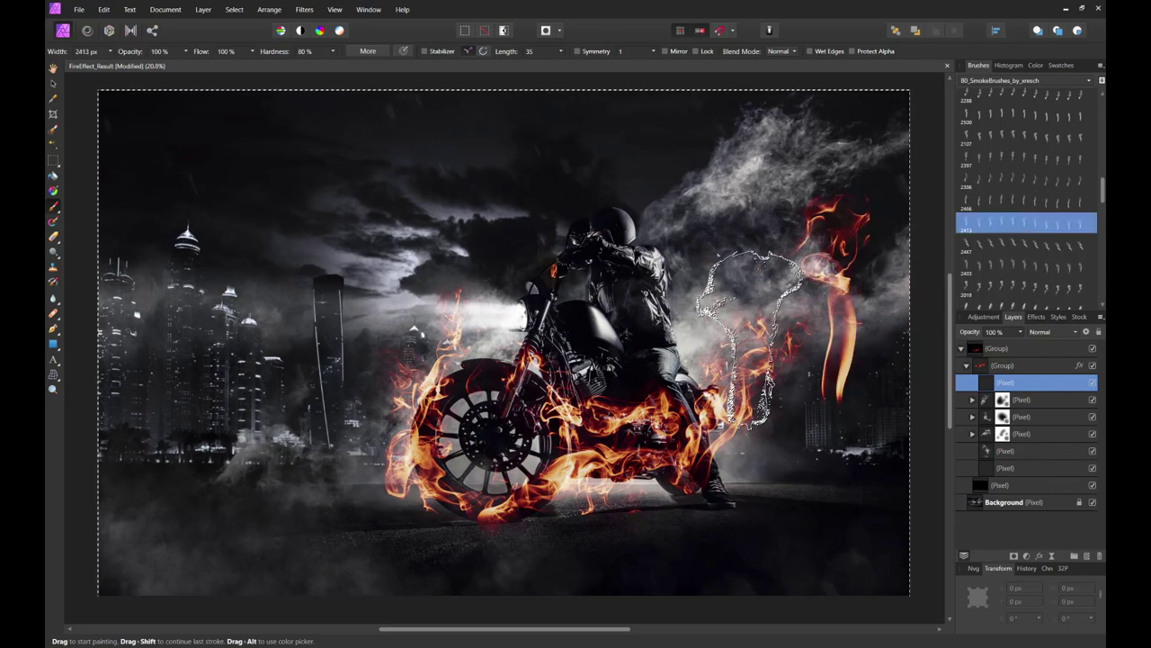
left_click(1035, 243)
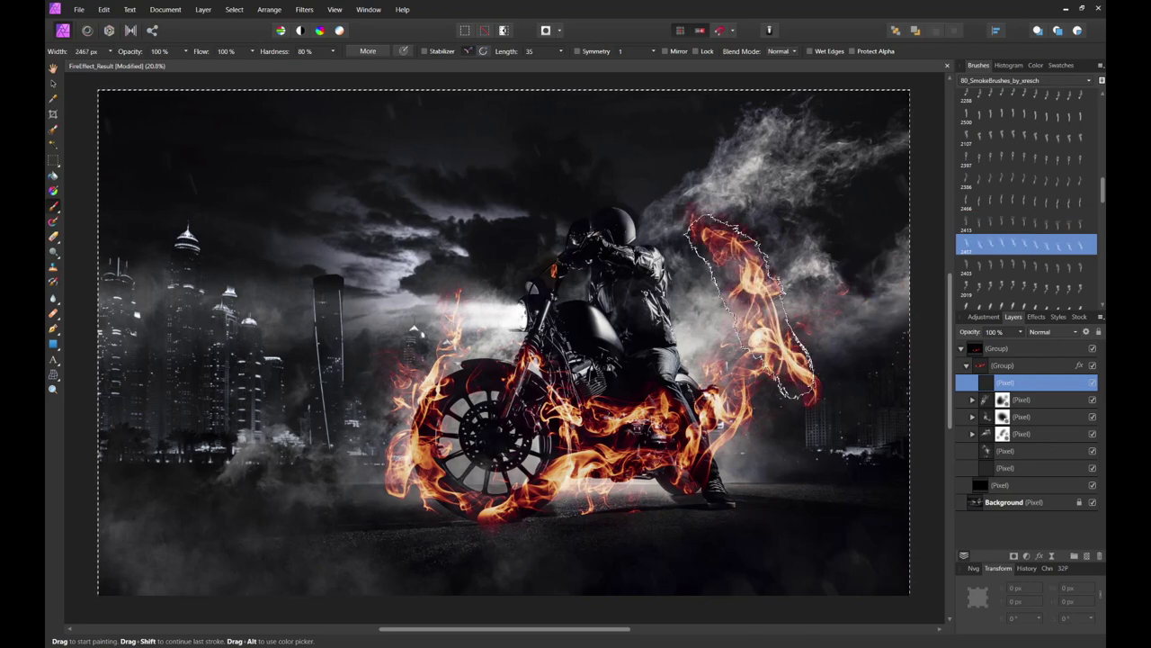
key("bracketleft")
key("bracketleft")
key("bracketleft")
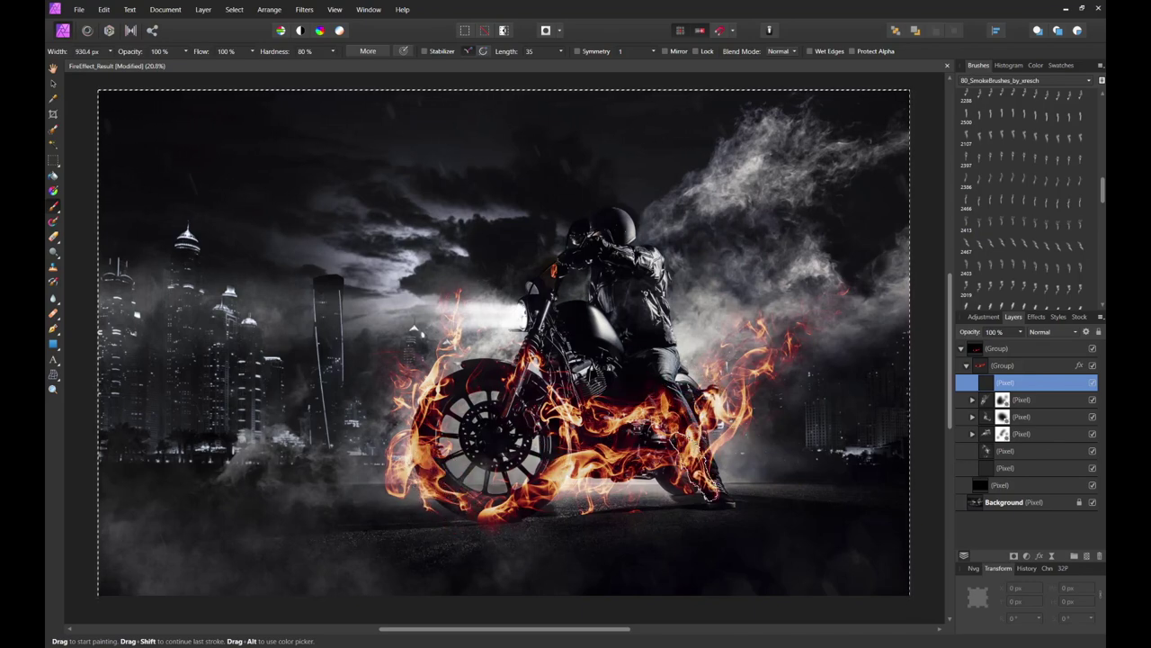
key("bracketright")
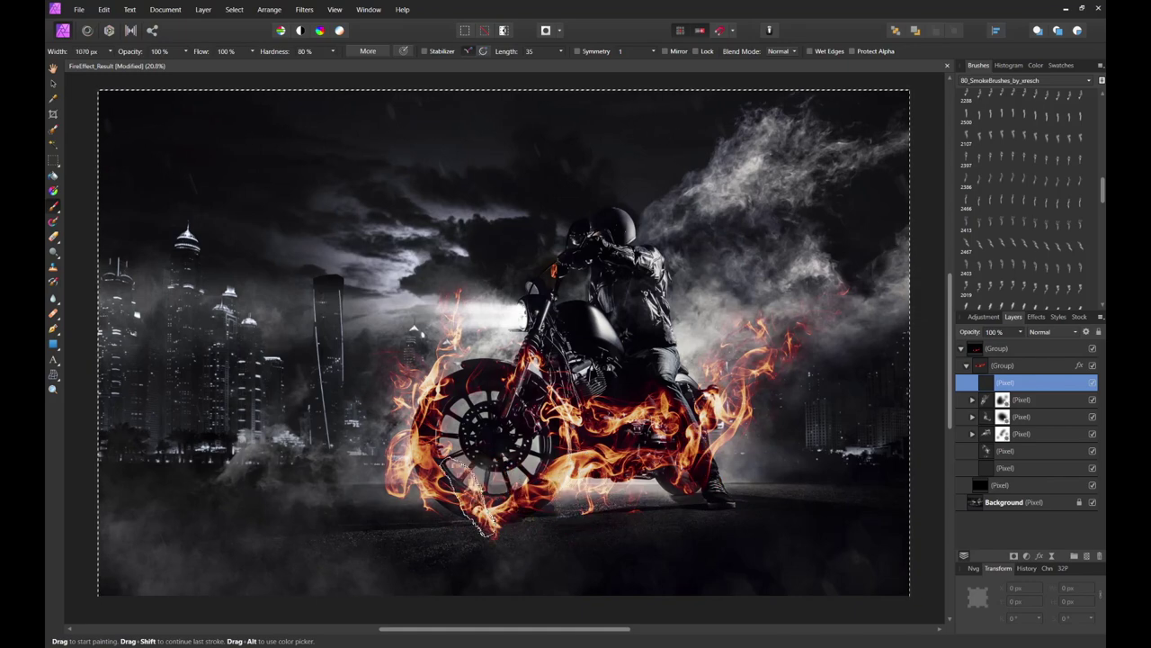
left_click(438, 567)
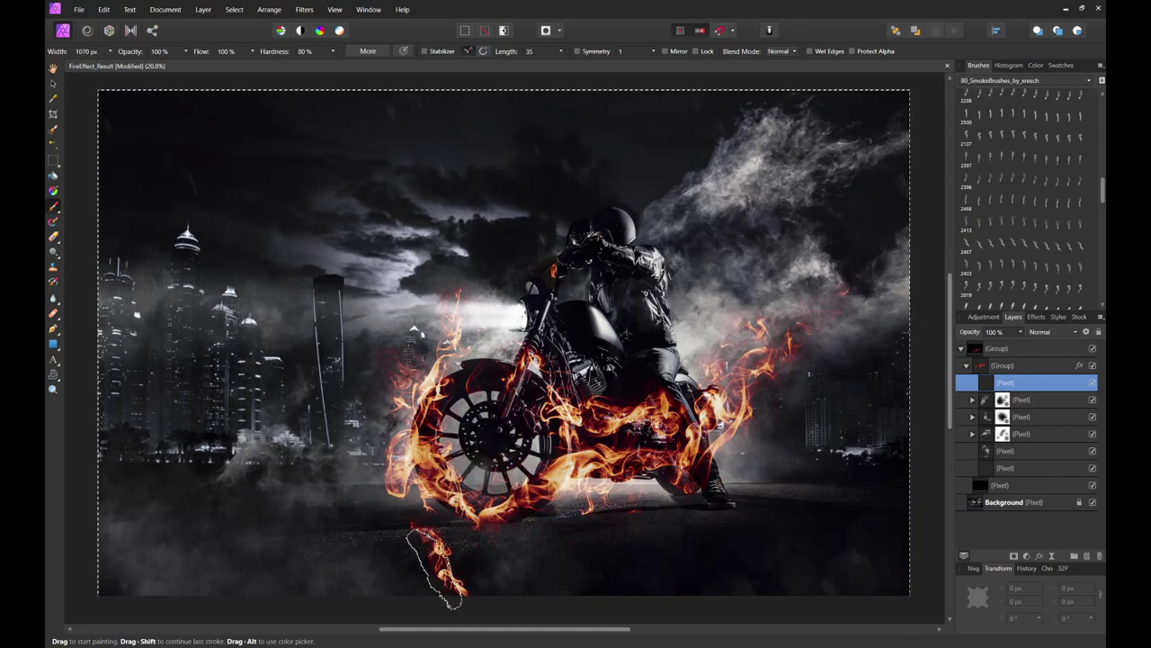
Flip the small flame piece horizontally and rotate it to 93° along the front wheel's lower-left edge.
key("ctrl+z")
key("v")
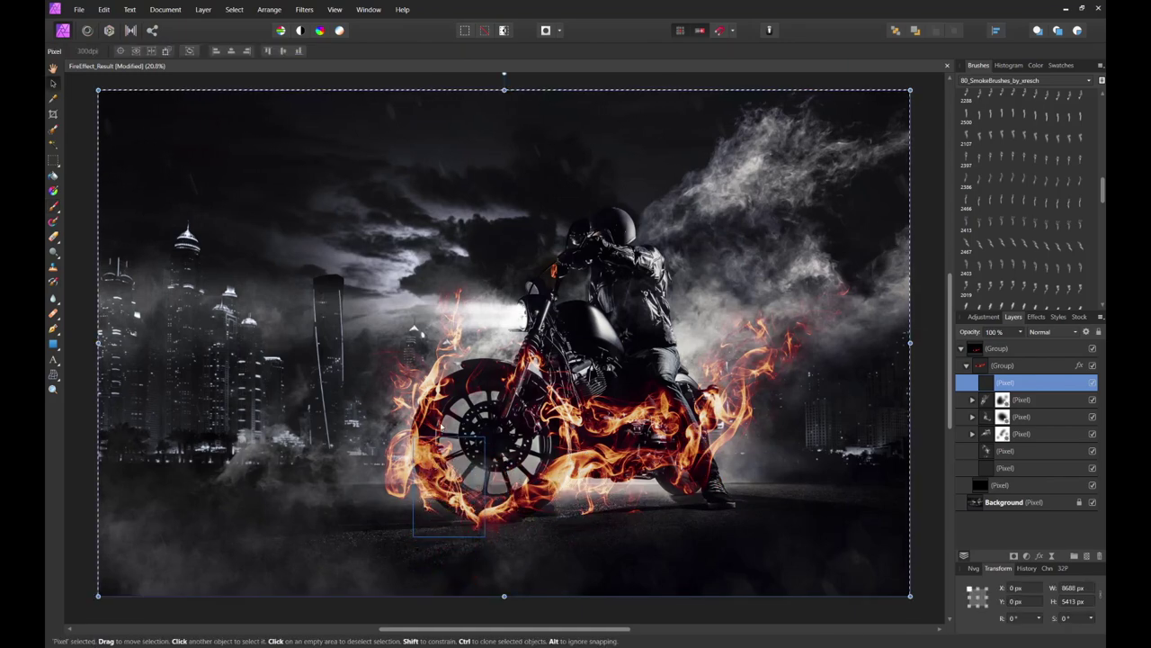
left_click(448, 477)
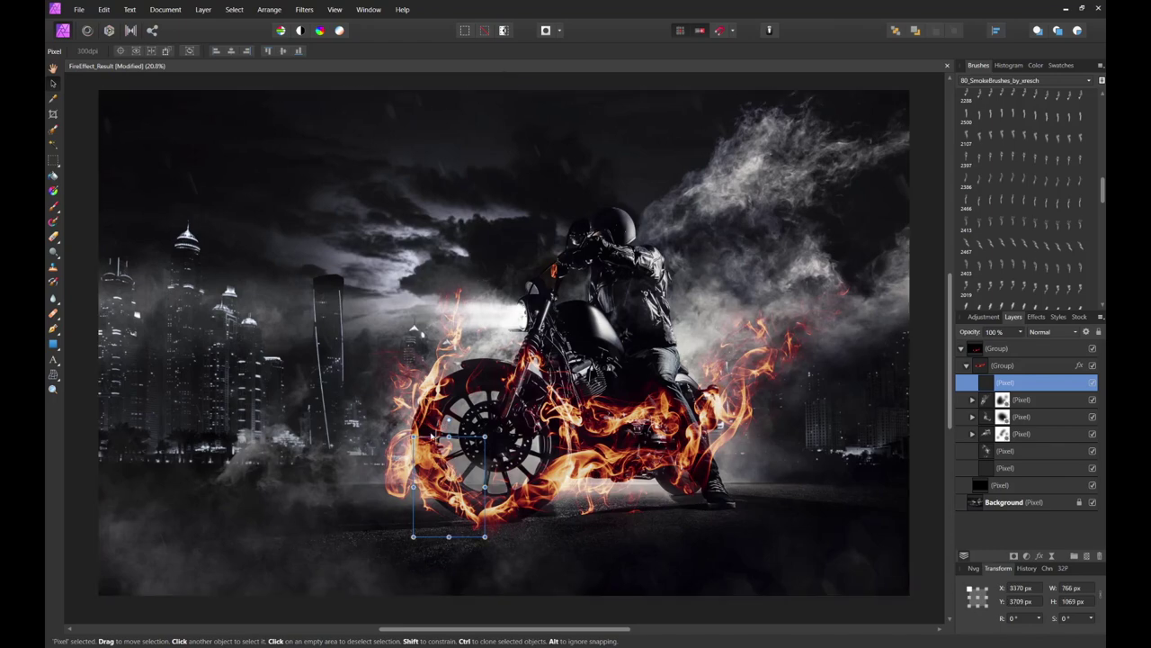
left_click_drag(449, 419, 471, 549)
left_click_drag(441, 496, 442, 511)
right_click(442, 511)
mouse_move(510, 387)
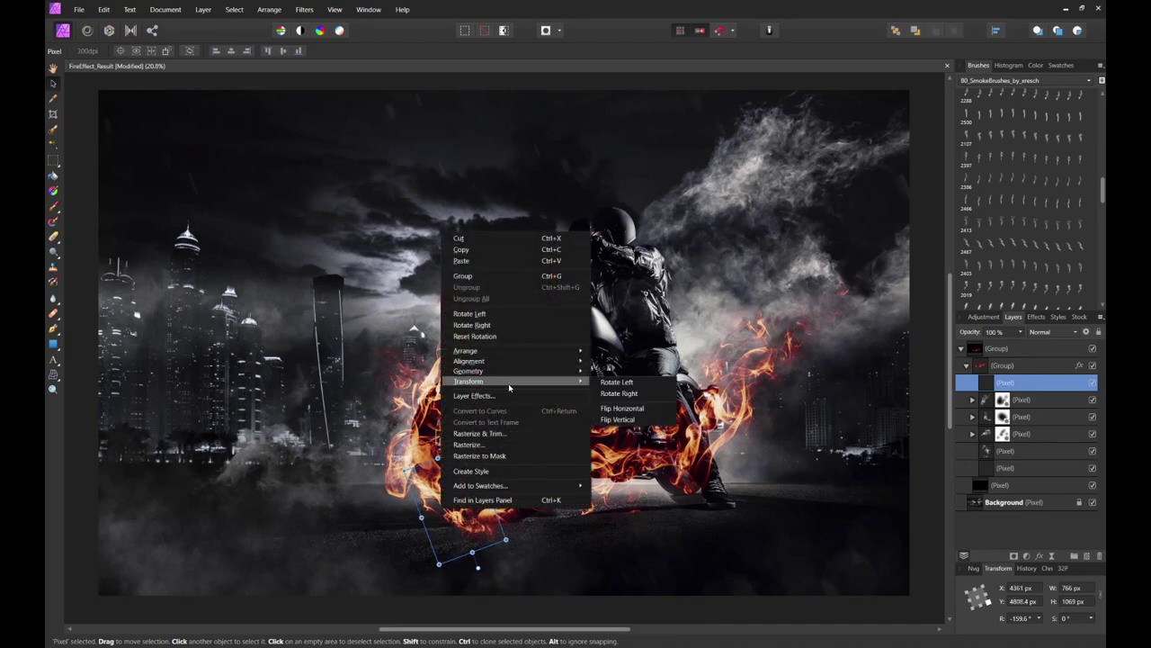
left_click(621, 407)
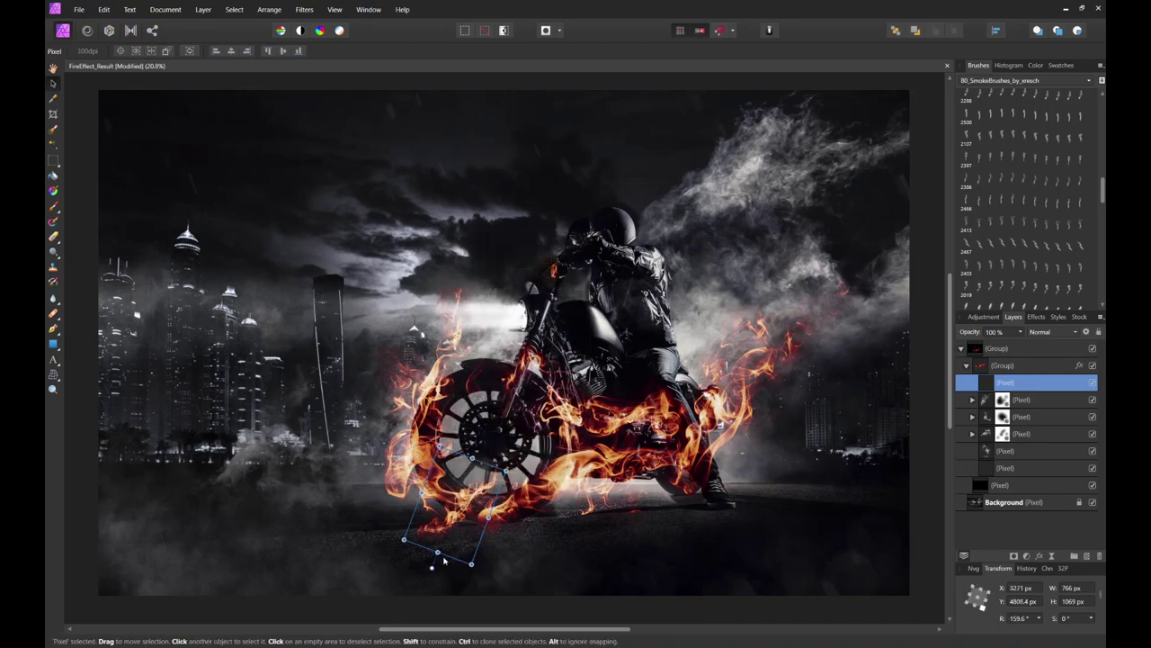
left_click_drag(432, 565, 447, 504)
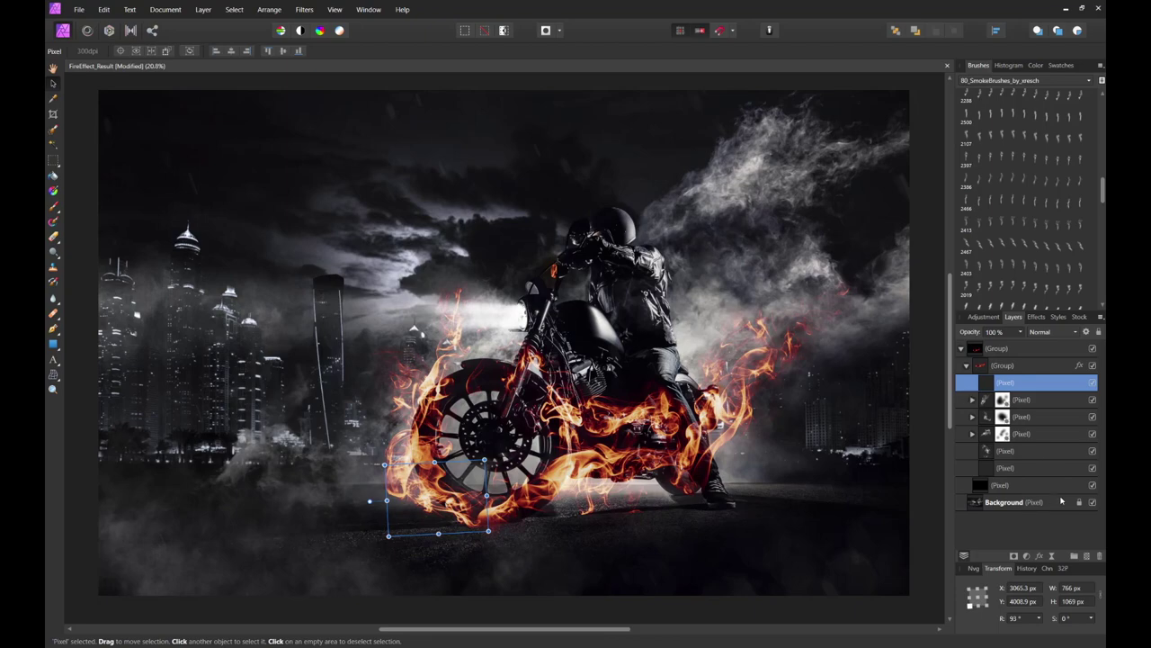
Add a pixel layer and test a fire-brush stroke over the rider's back, then undo it.
left_click(1085, 556)
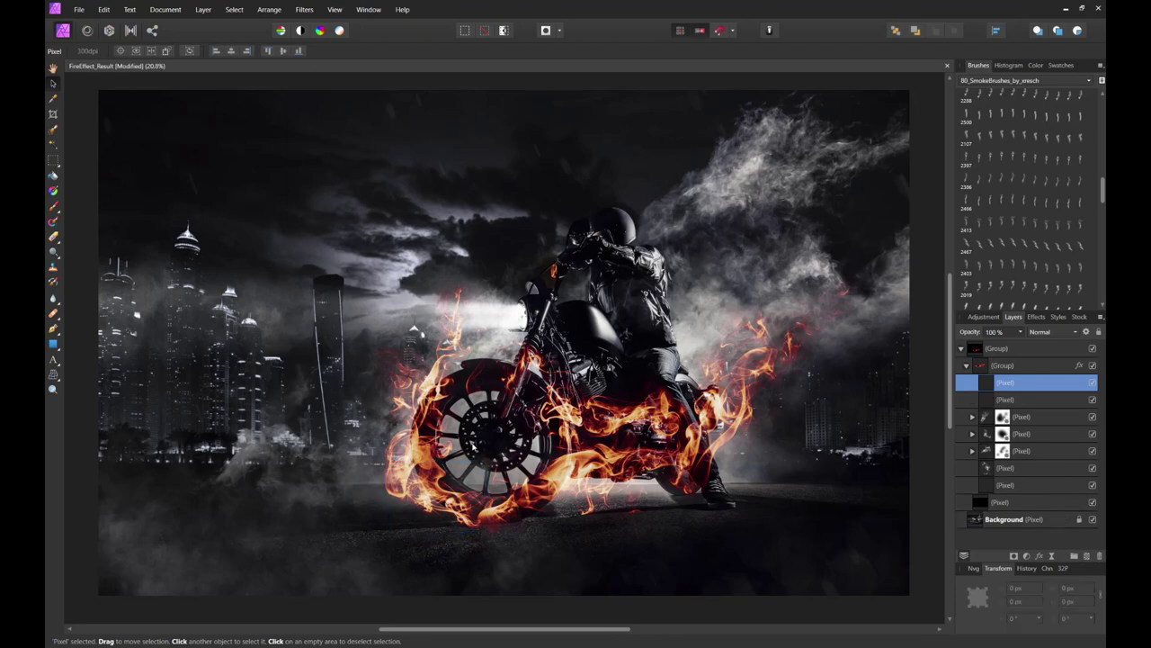
key("b")
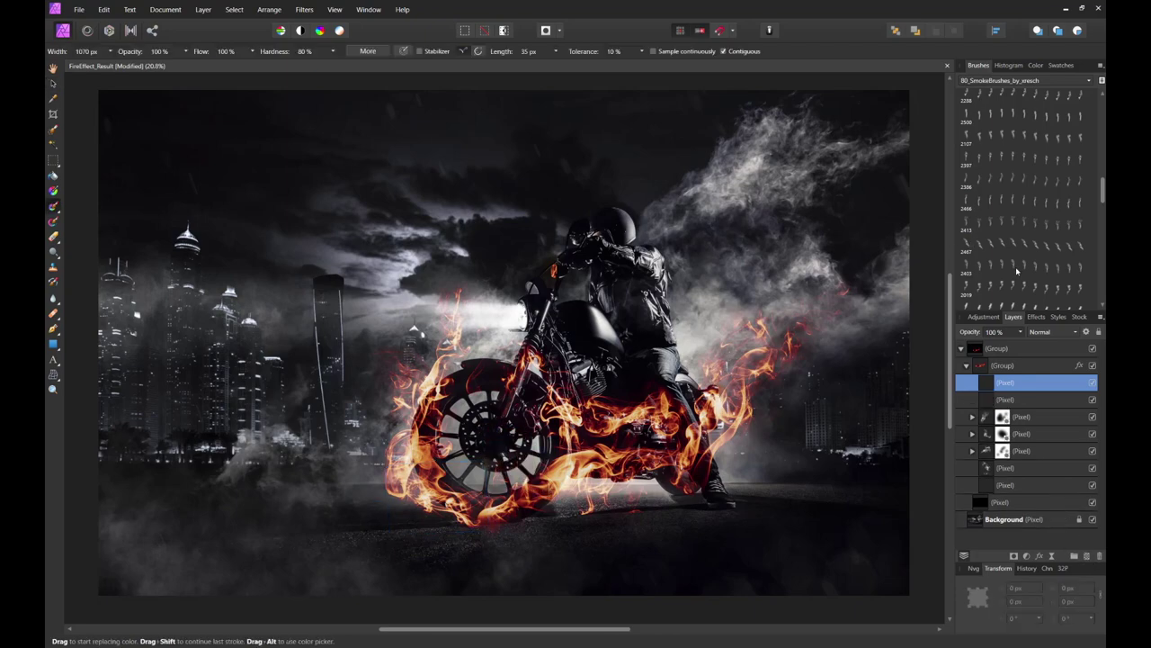
scroll(1025, 243, "down", 1)
left_click(1025, 245)
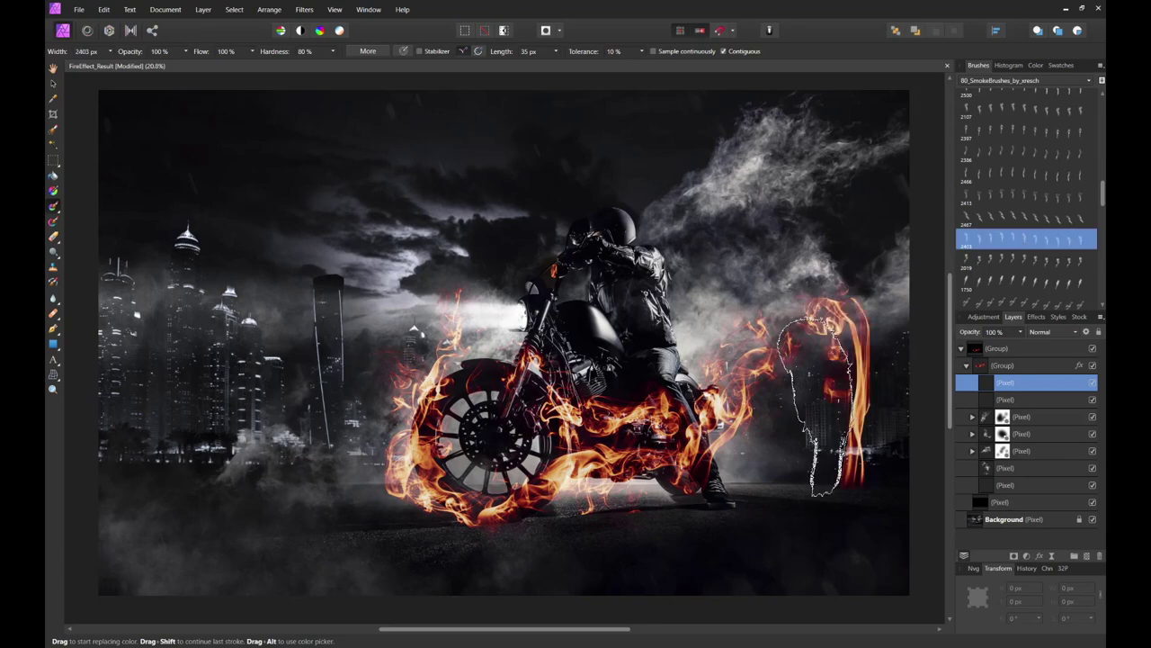
left_click(1030, 261)
left_click_drag(700, 409, 702, 274)
key("ctrl+z")
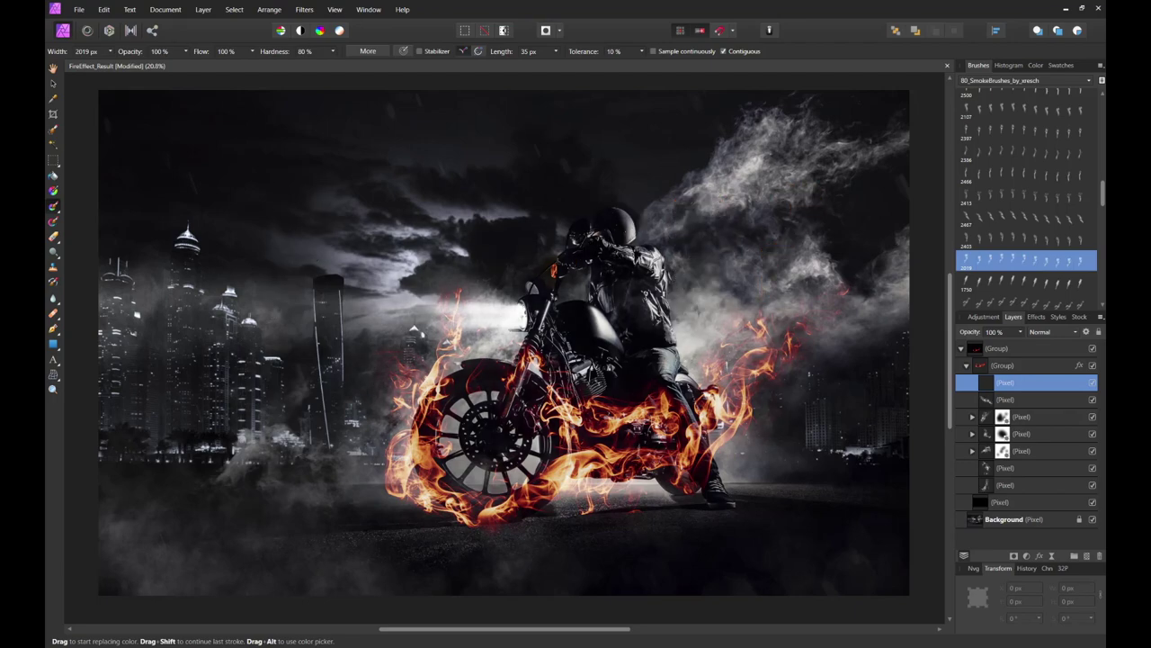
Test a regular brush flame on the rider's leg, undo it, and shrink the brush to about 896 px.
left_click(95, 212)
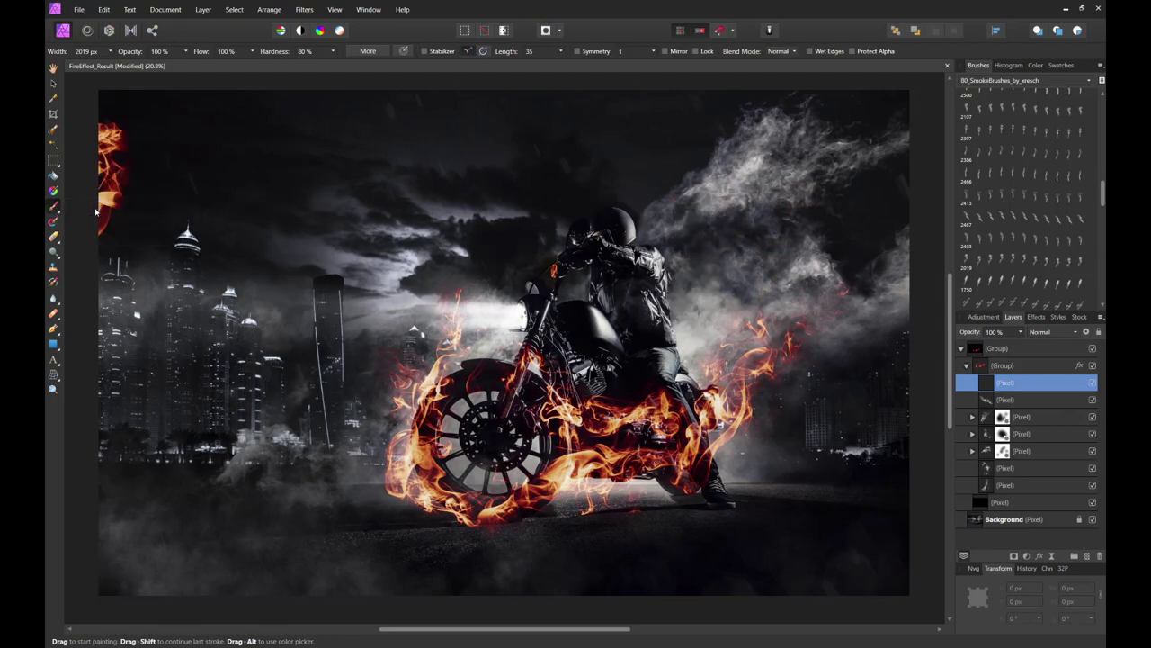
left_click(610, 409)
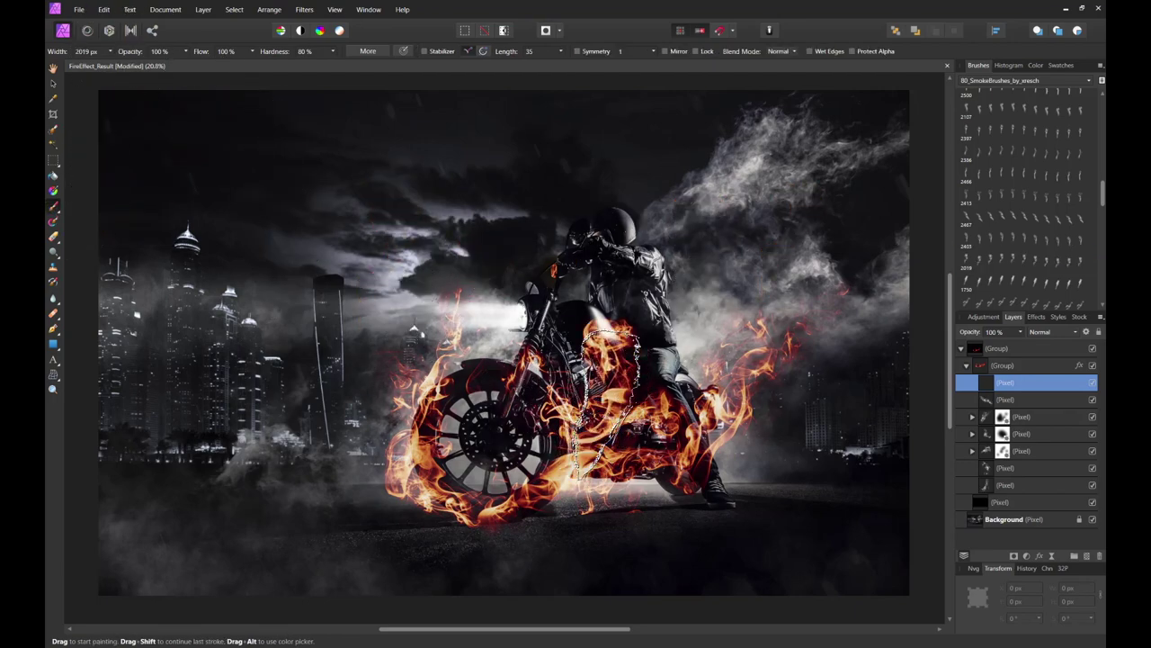
key("ctrl+z")
key("r")
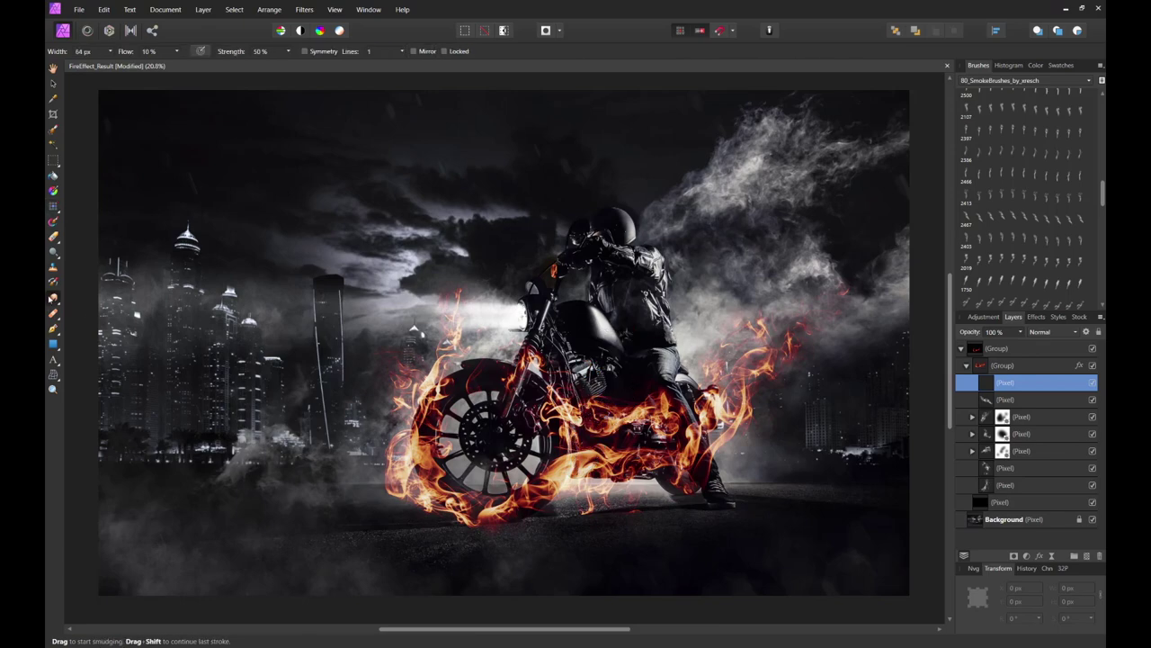
key("b")
mouse_move(810, 403)
left_mouse_down()
mouse_move(732, 346)
mouse_move(706, 343)
left_mouse_up()
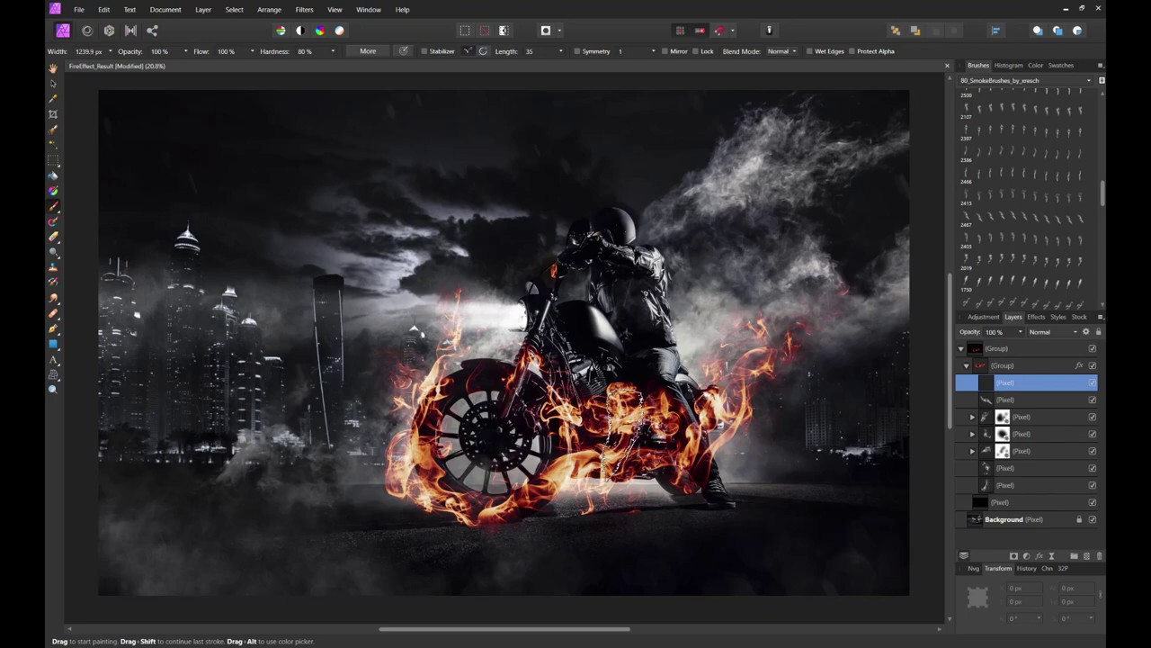
left_click_drag(623, 431, 634, 436)
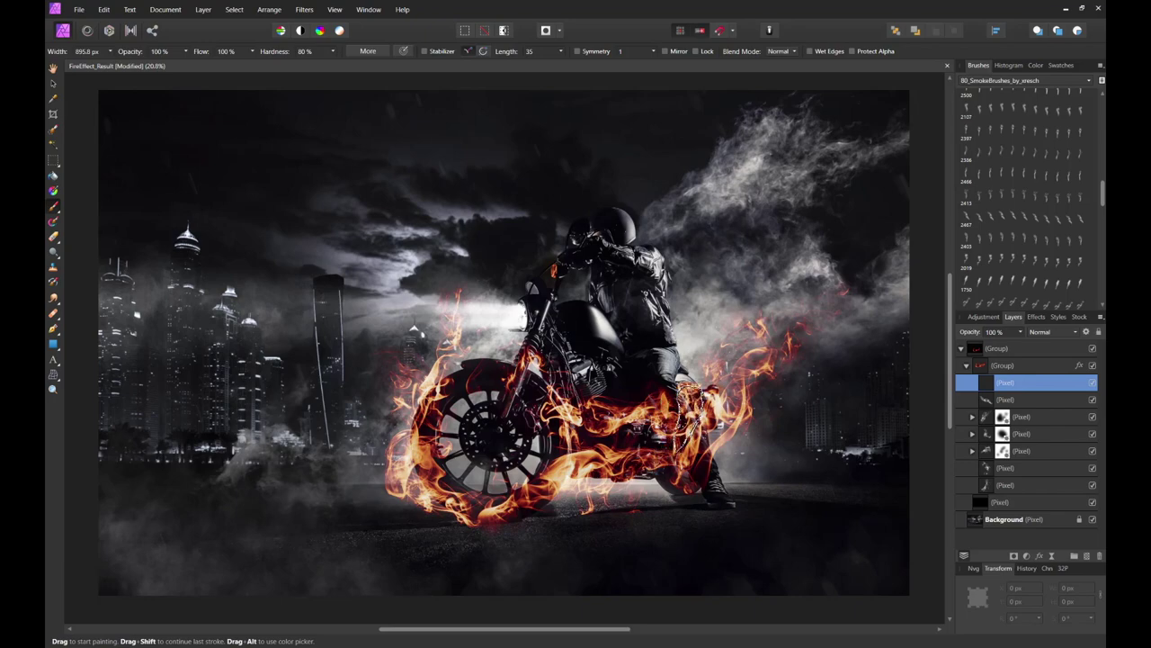
On another new pixel layer, paint fiery smoke over the rider with brush 2124.
left_click(1088, 557)
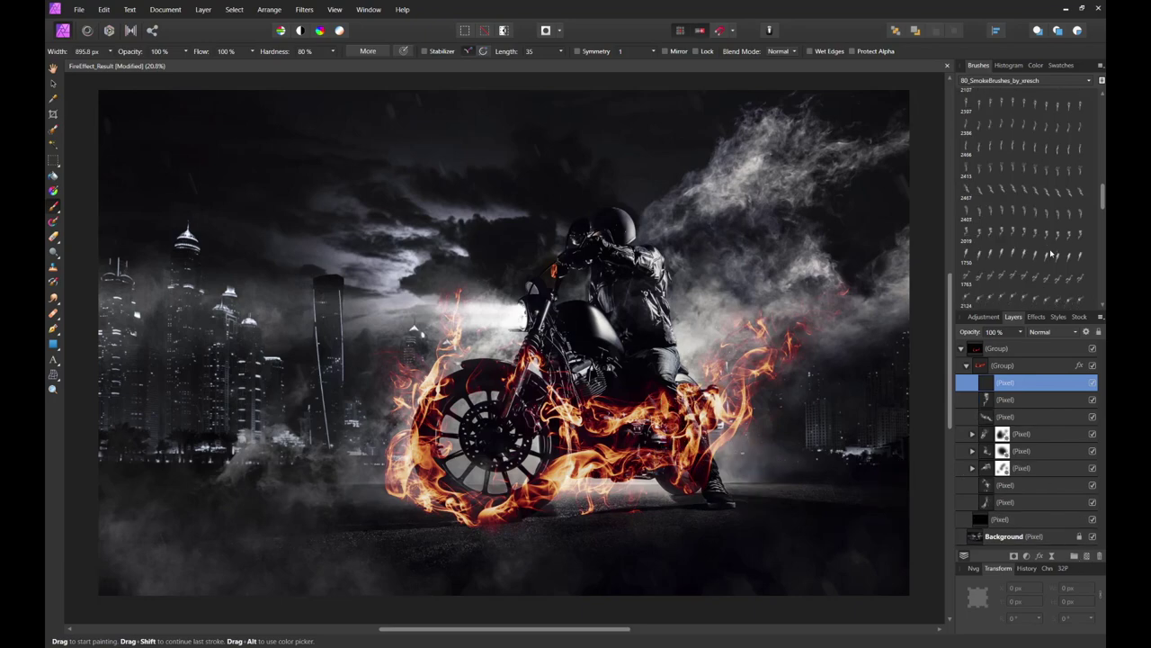
scroll(1022, 244, "down", 3)
left_click(1024, 246)
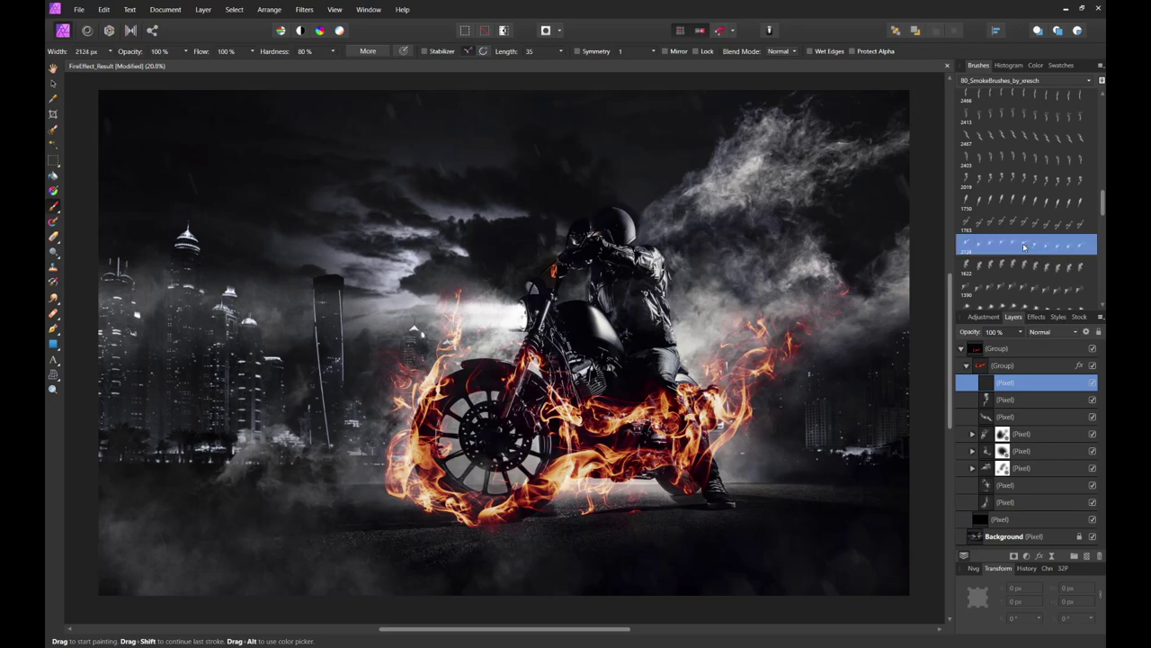
mouse_move(782, 330)
left_mouse_down()
mouse_move(652, 413)
mouse_move(684, 334)
mouse_move(679, 359)
mouse_move(639, 404)
mouse_move(657, 413)
mouse_move(729, 381)
mouse_move(704, 358)
left_mouse_up()
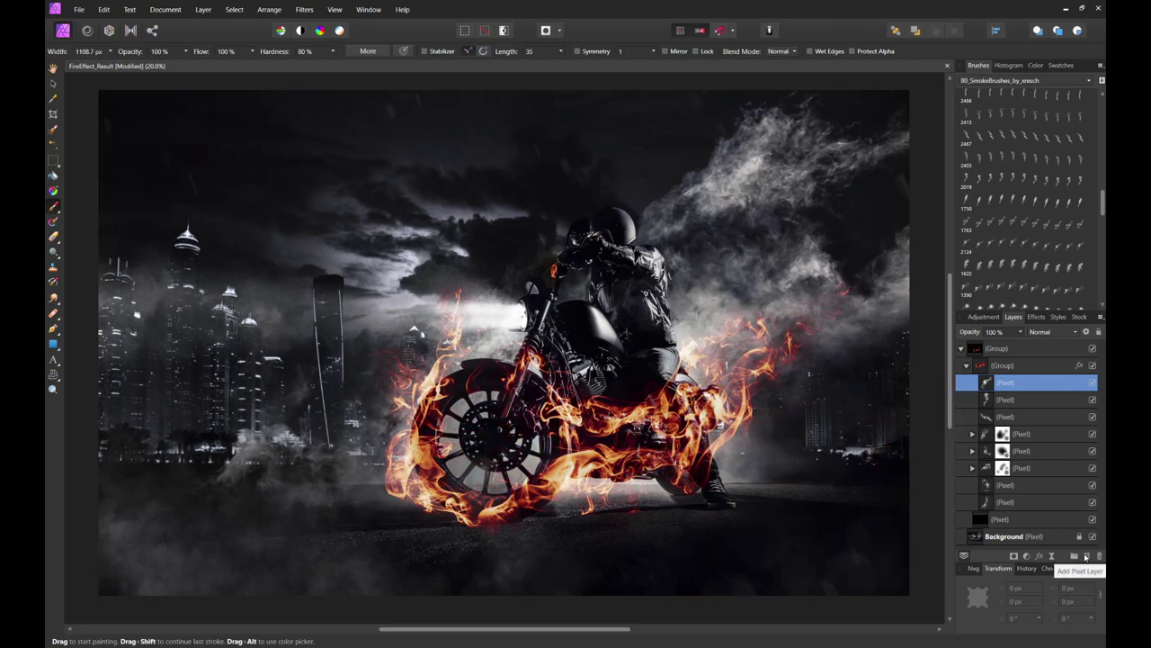
Add a pixel layer and move the flame patch up and left onto the tank.
left_click(1086, 555)
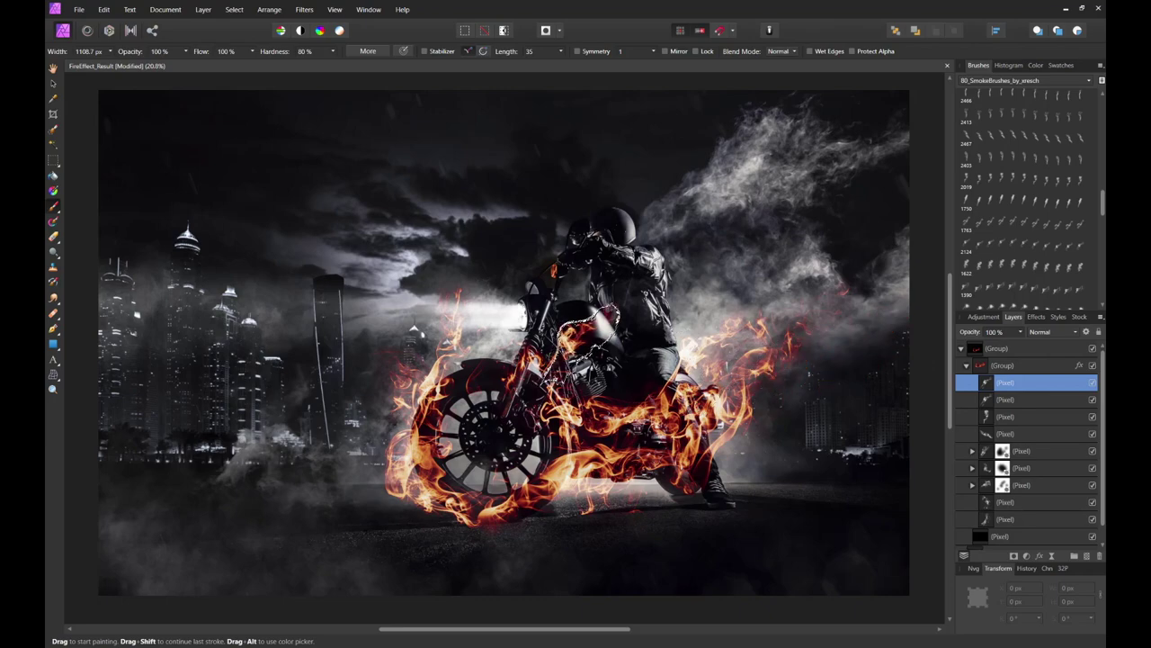
key("v")
left_click_drag(716, 345, 546, 319)
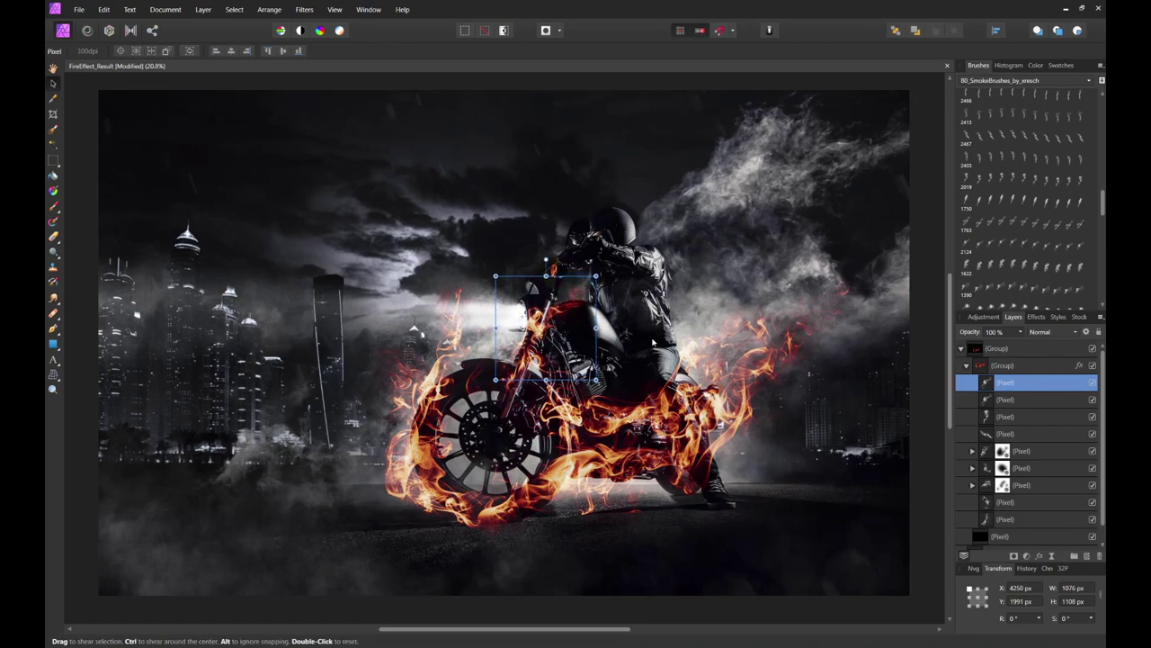
Pick a smoke brush, add an empty layer with Ctrl+Shift+N, and undo a trial stroke.
left_click(1025, 244)
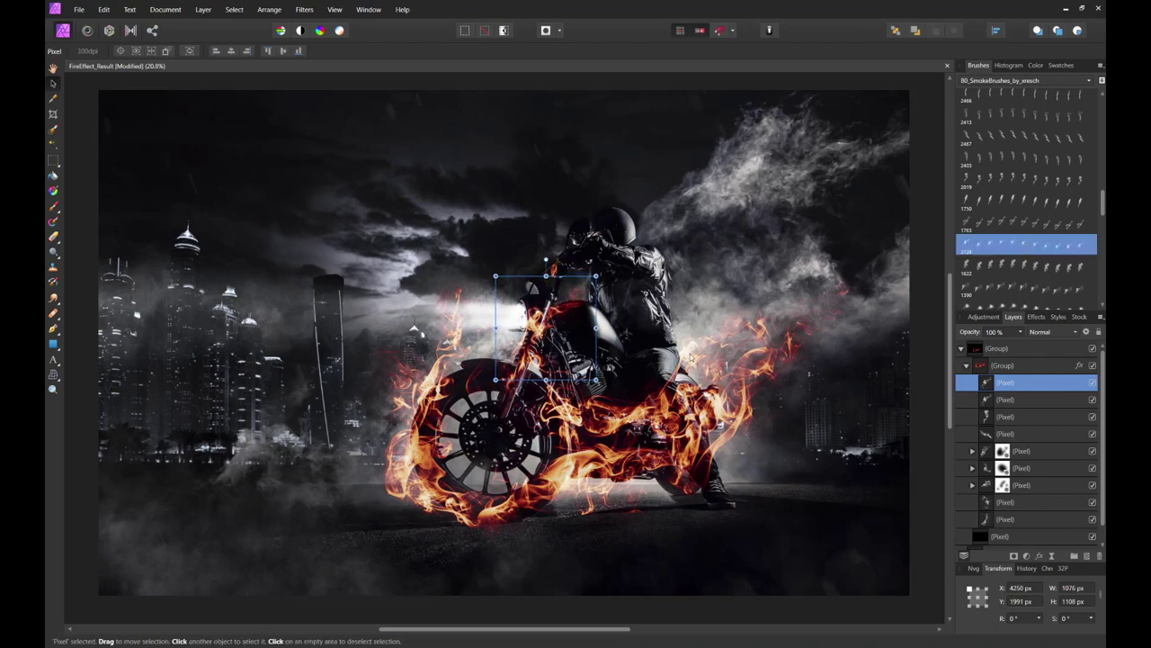
key("ctrl+shift+n")
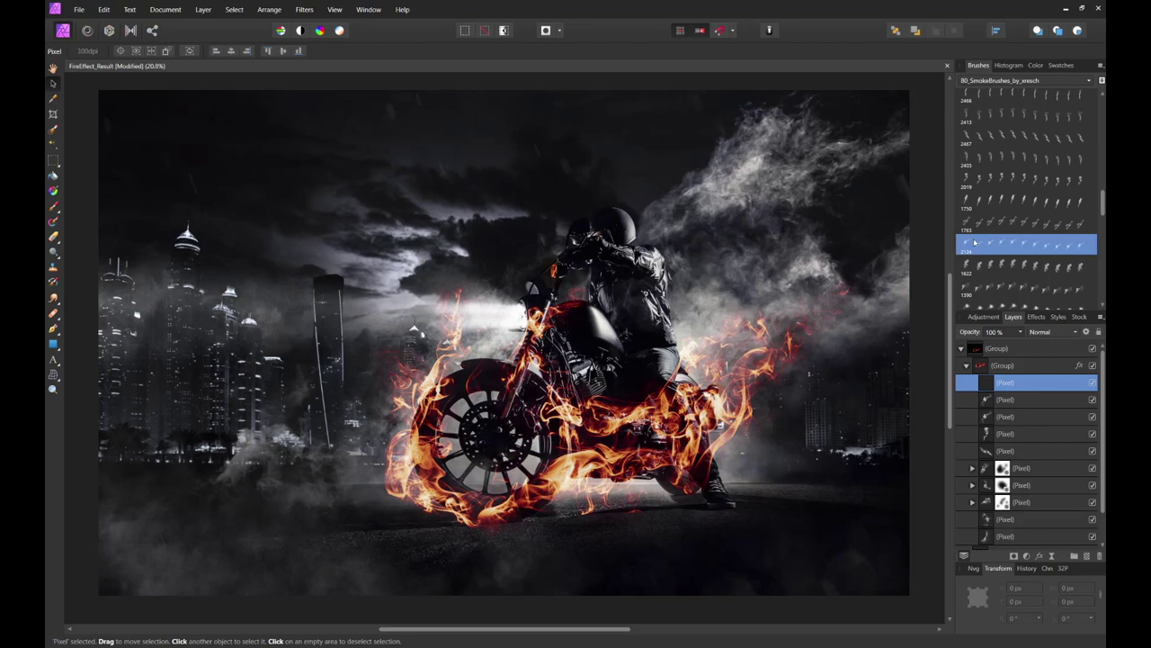
key("b")
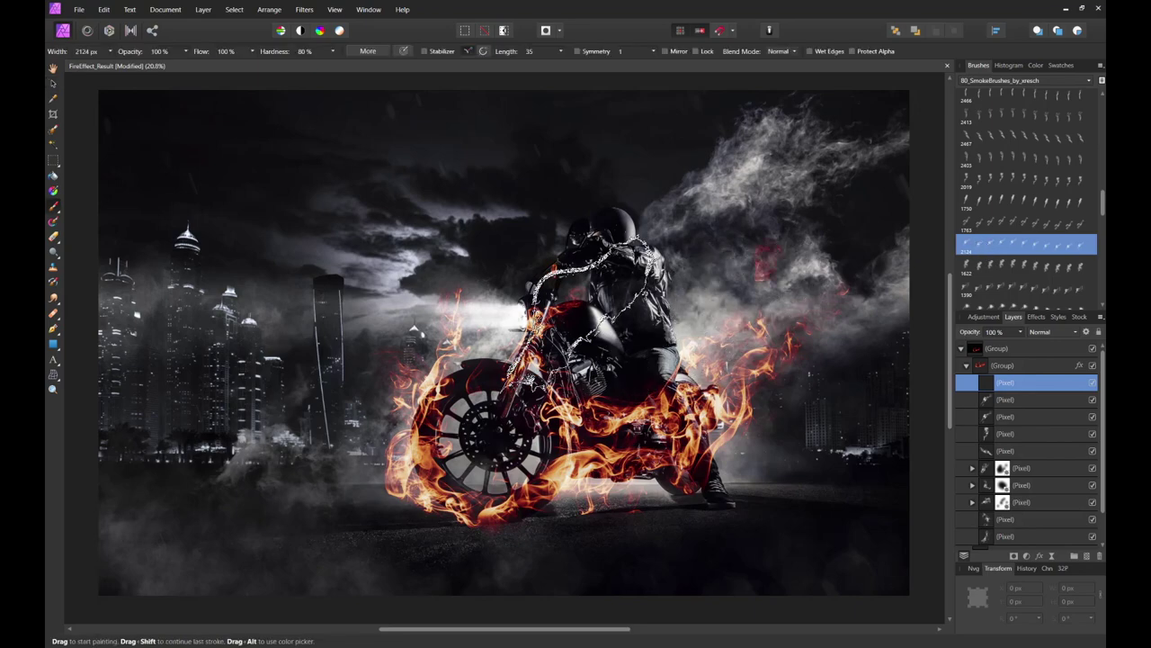
mouse_move(539, 297)
left_mouse_down()
mouse_move(481, 270)
mouse_move(438, 194)
left_mouse_up()
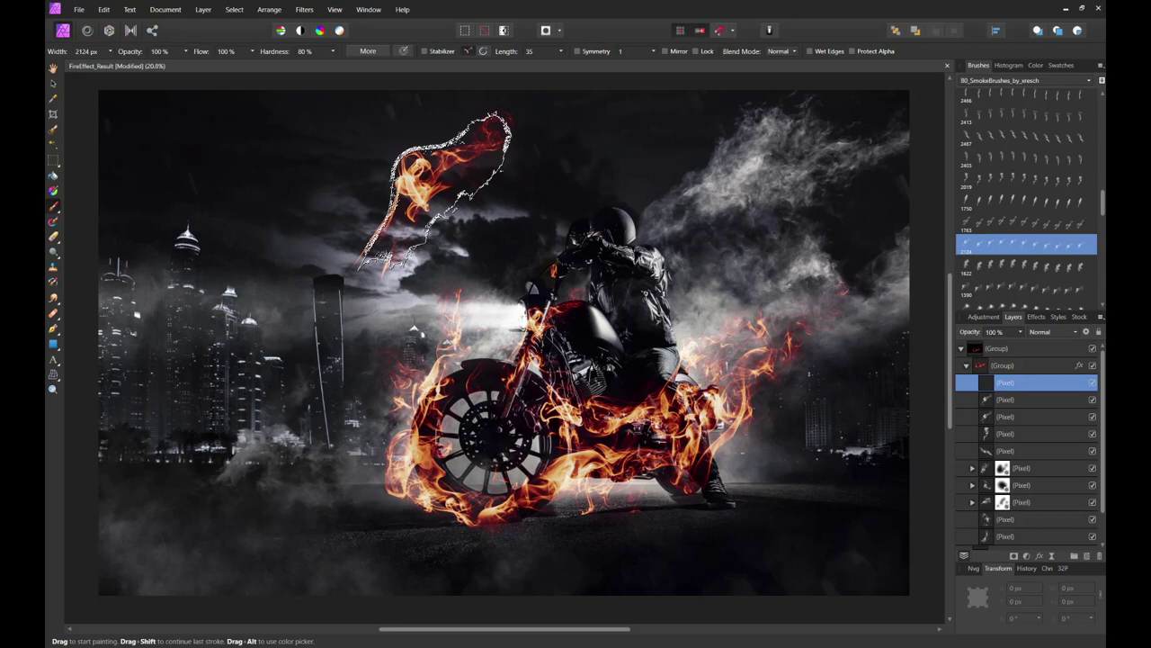
key("ctrl+z")
Try two more brush tips with trial flame strokes above the bike, undoing each.
left_click(1033, 265)
mouse_move(539, 324)
left_mouse_down()
mouse_move(508, 207)
mouse_move(540, 153)
left_mouse_up()
key("ctrl+z")
left_click(1032, 286)
left_click_drag(711, 279, 773, 184)
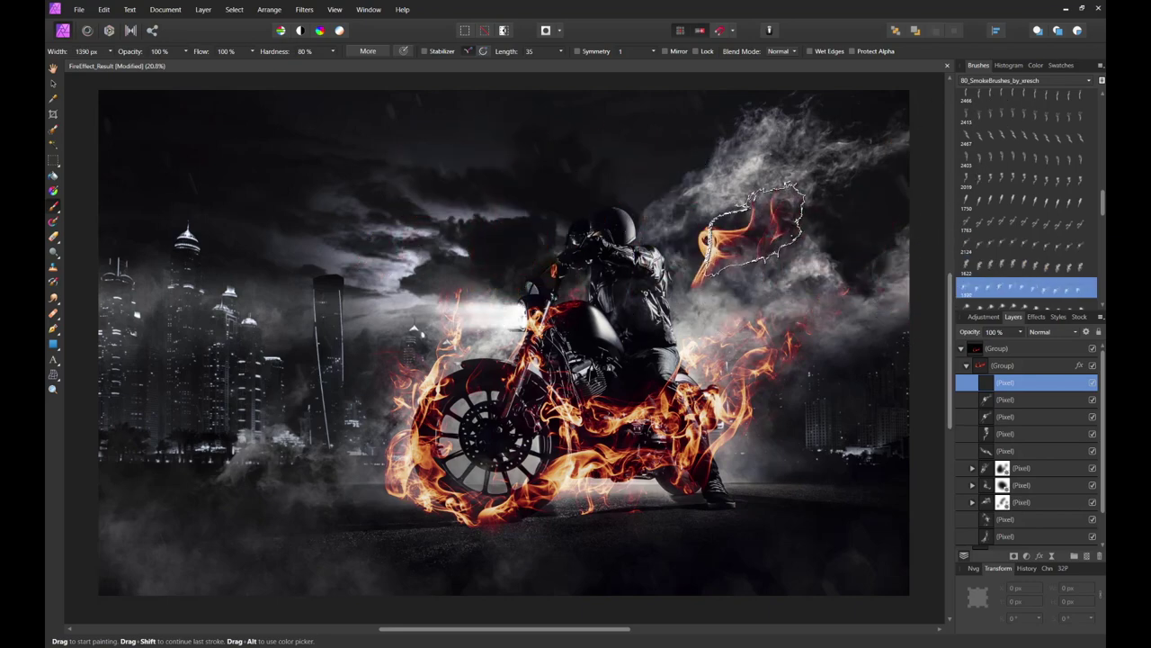
scroll(764, 198, "down", 1)
key("ctrl+z")
scroll(1034, 216, "down", 3)
Preview smoke brush tips in the Brush editor and settle on the smoke cloud tip.
scroll(1037, 210, "down", 3)
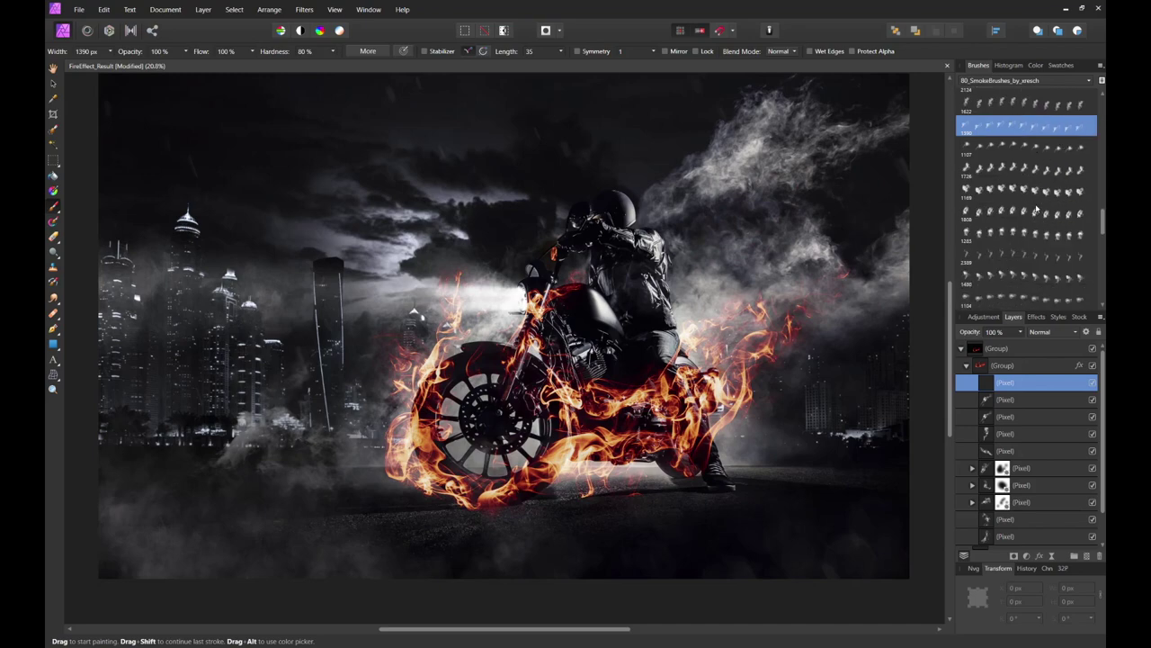
left_click(1017, 230)
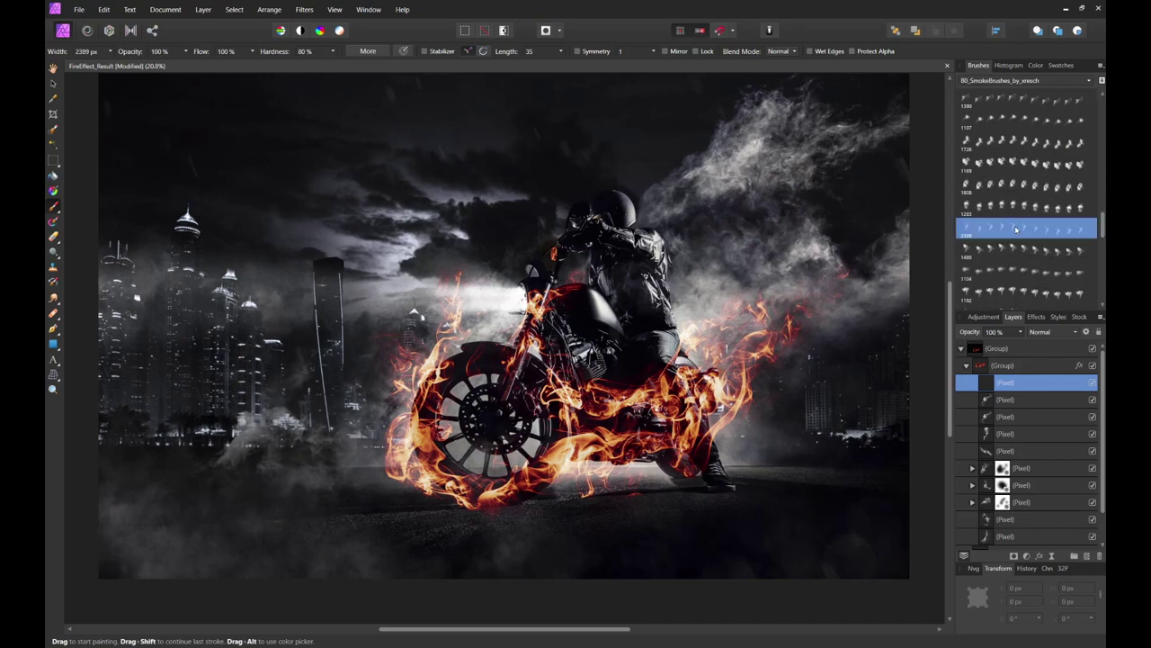
double_click(1017, 230)
left_click(1044, 252)
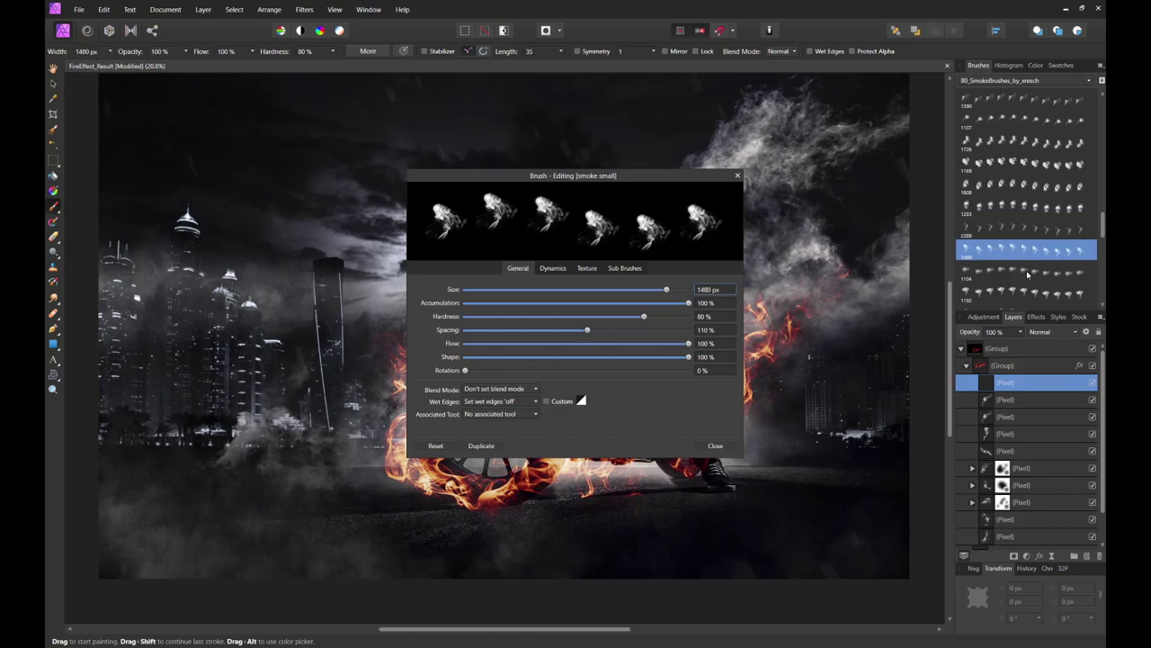
left_click(1021, 297)
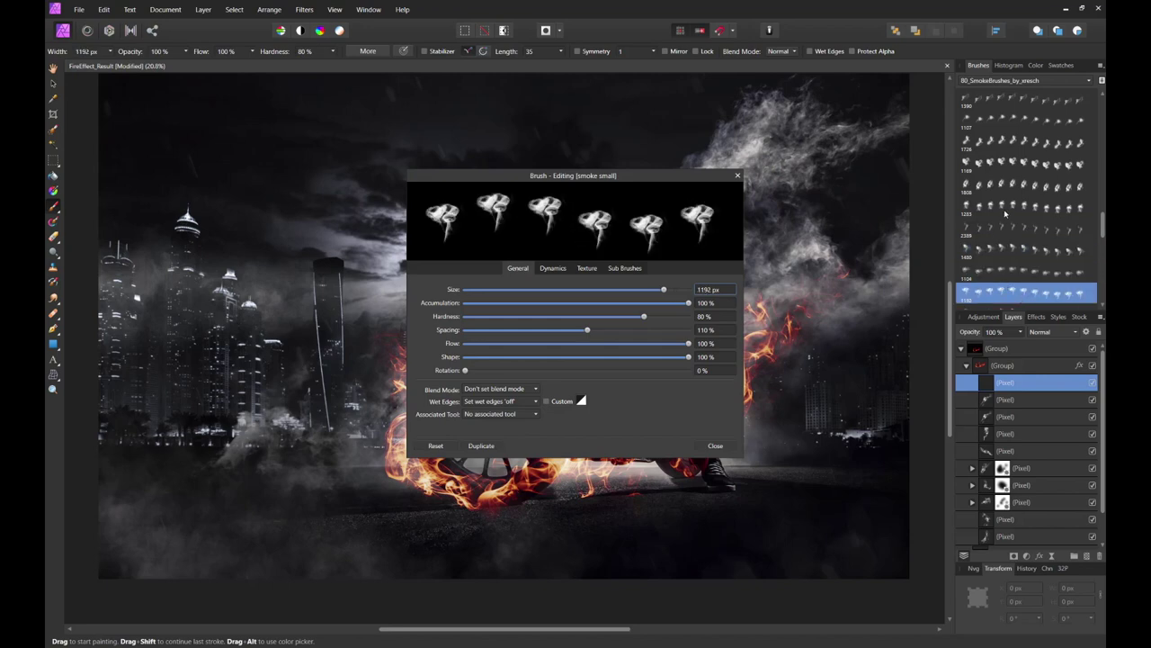
scroll(1006, 214, "down", 5)
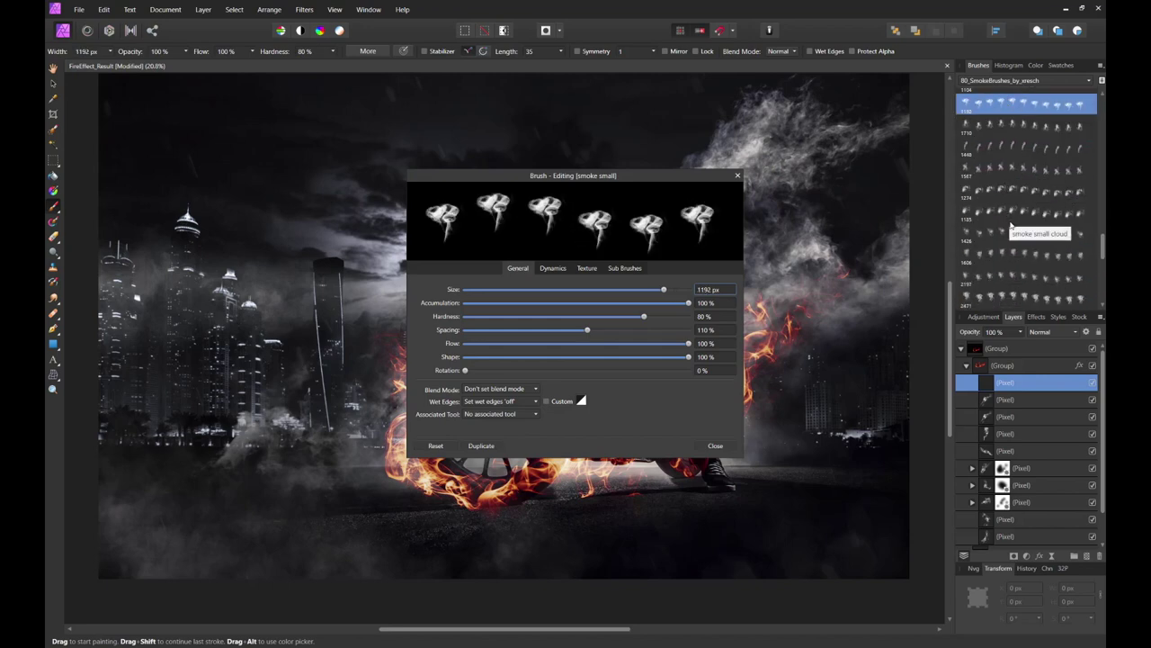
left_click(1020, 235)
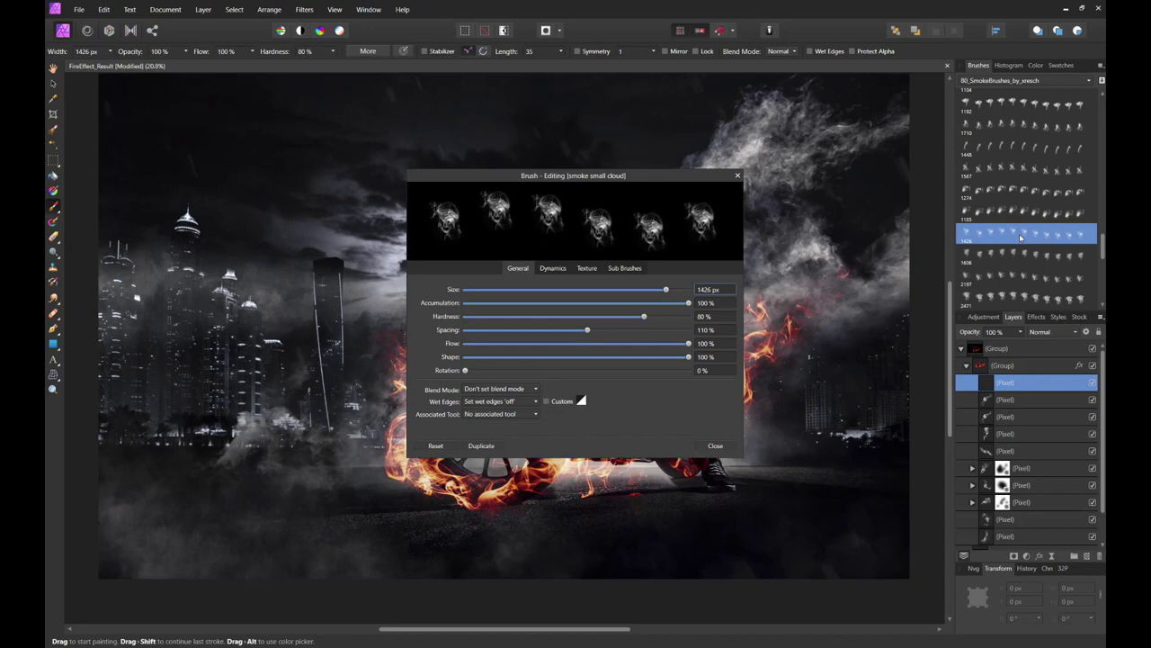
scroll(1022, 217, "down", 4)
left_click(1029, 186)
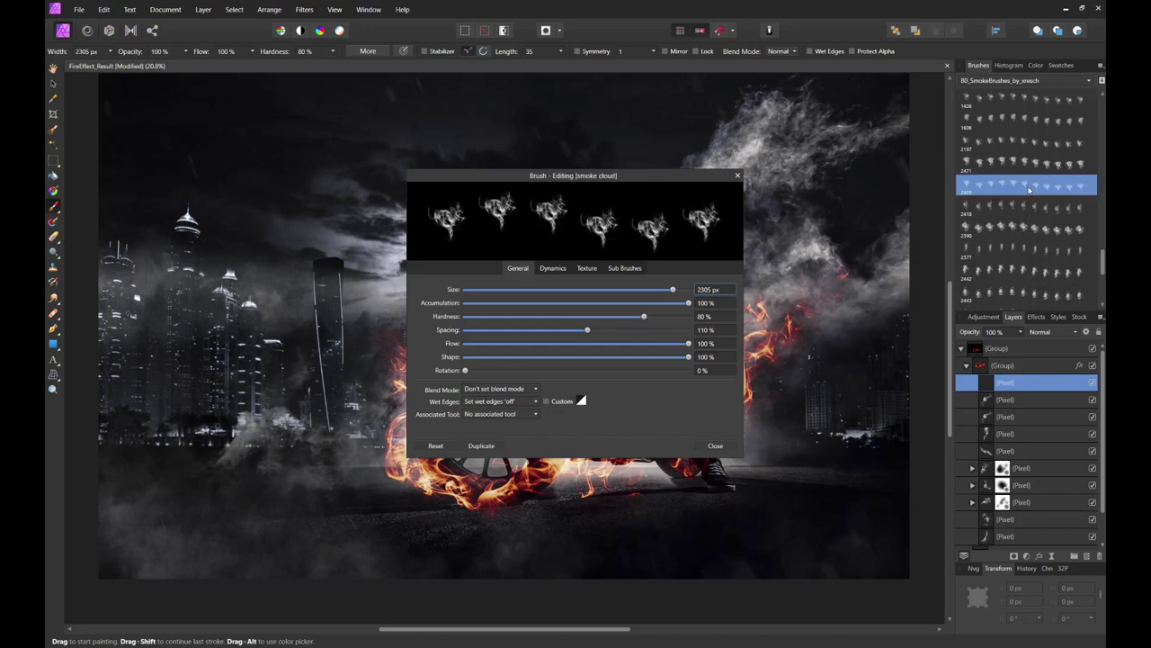
scroll(1026, 217, "down", 2)
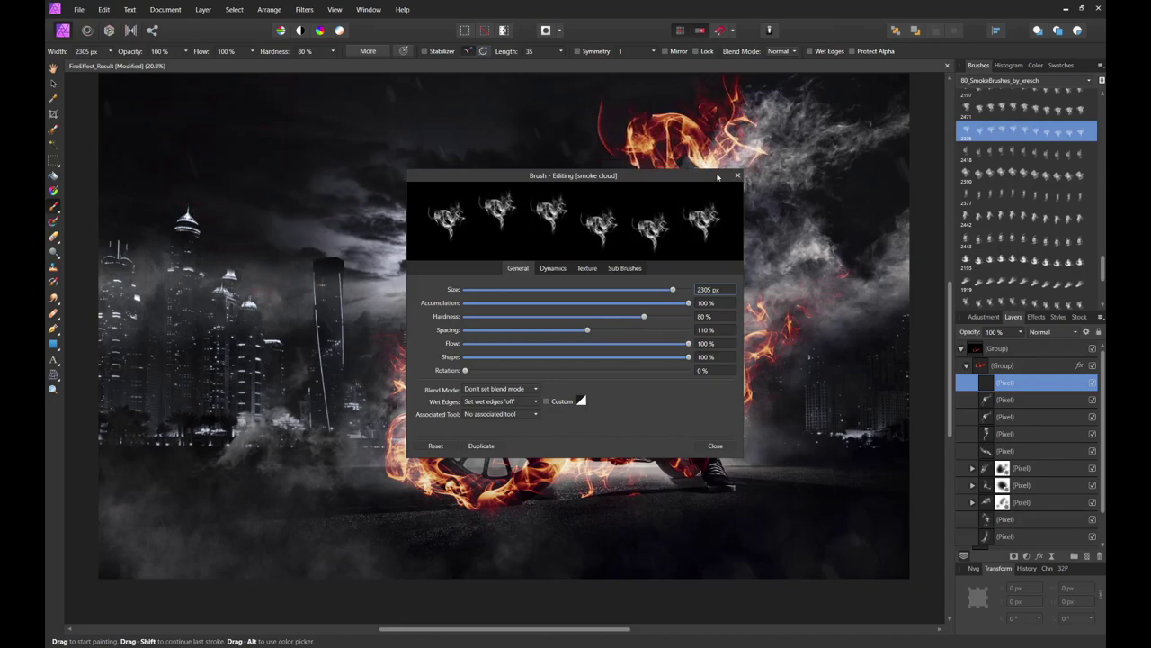
left_click(737, 176)
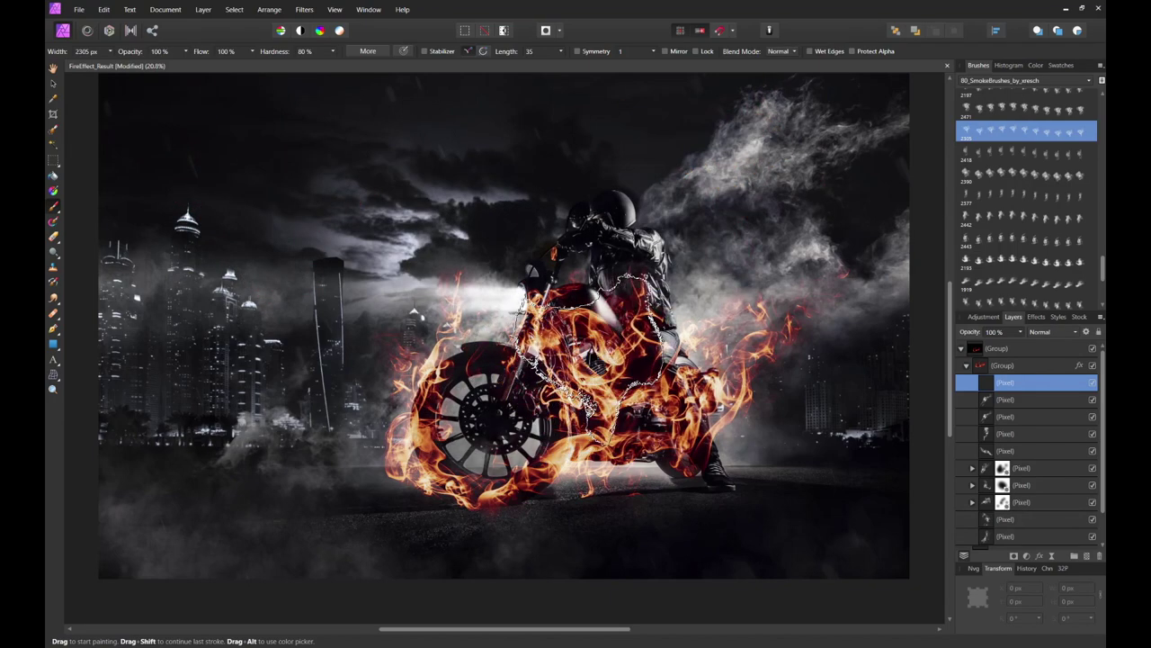
Paint flames over the front wheel, tank and body at about 1200 px.
mouse_move(594, 356)
left_mouse_down()
mouse_move(563, 387)
mouse_move(573, 374)
left_mouse_up()
key("bracketleft")
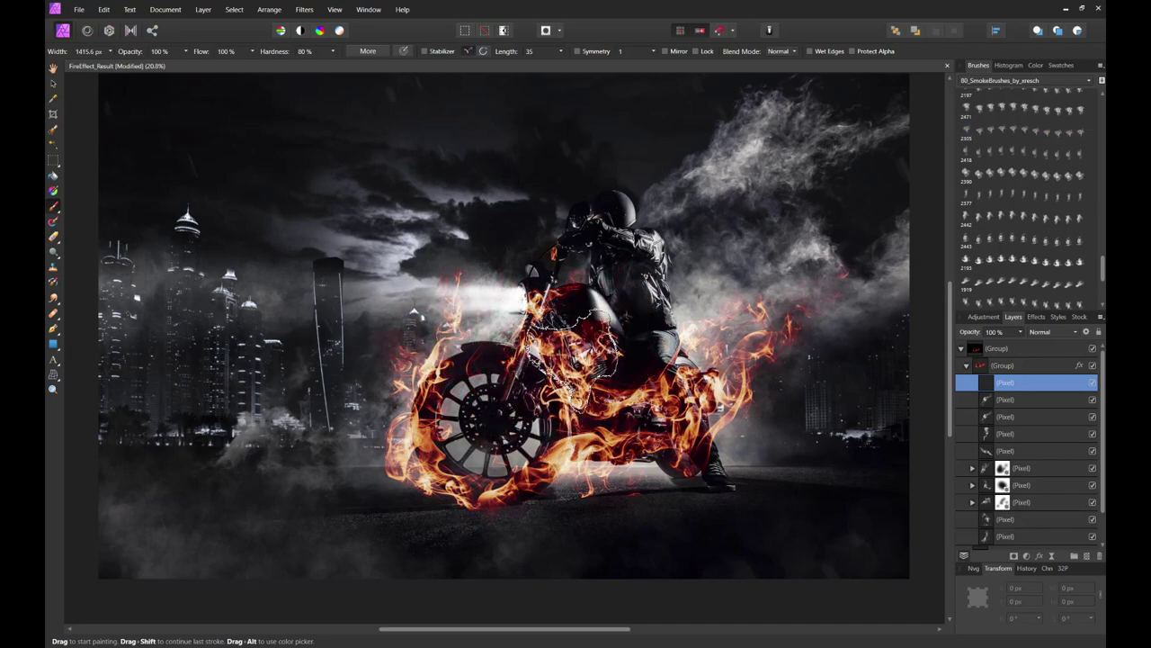
left_click_drag(566, 360, 558, 359)
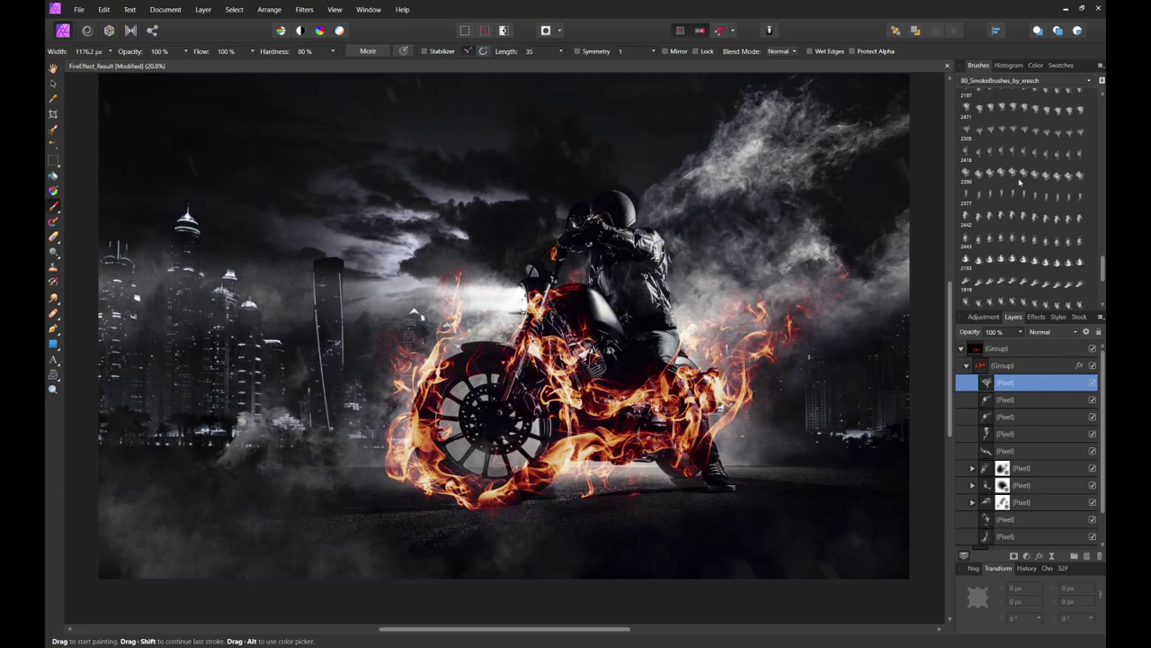
Choose the 2143 px smoke brush and paint flames around the rider's head.
scroll(1030, 252, "down", 1)
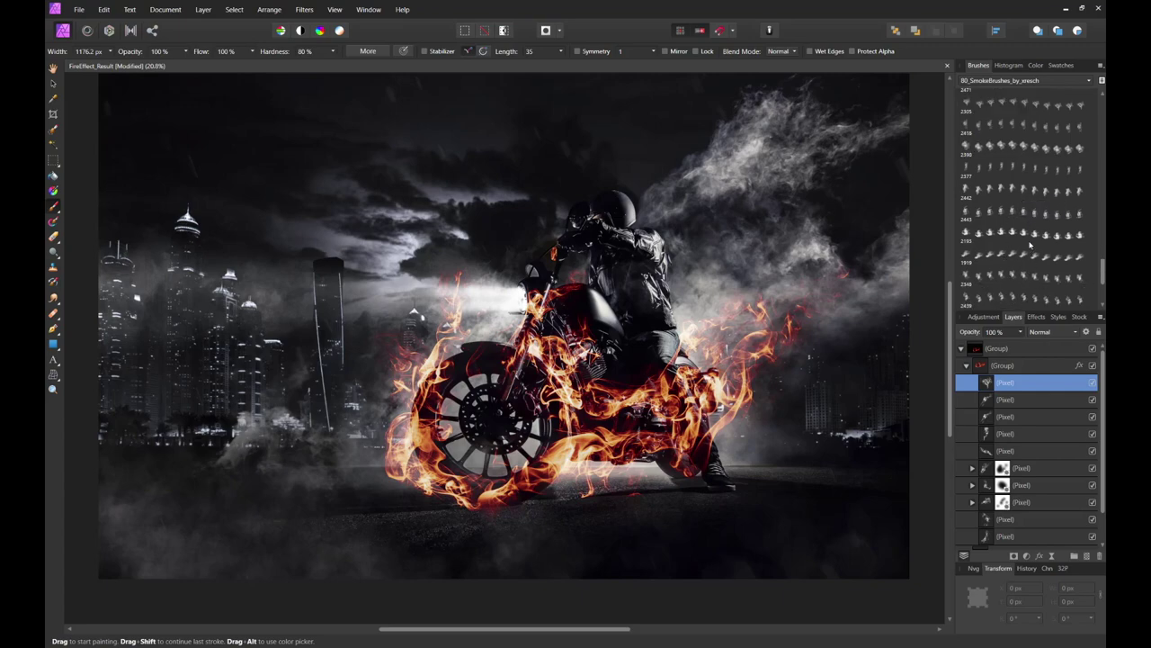
double_click(1025, 214)
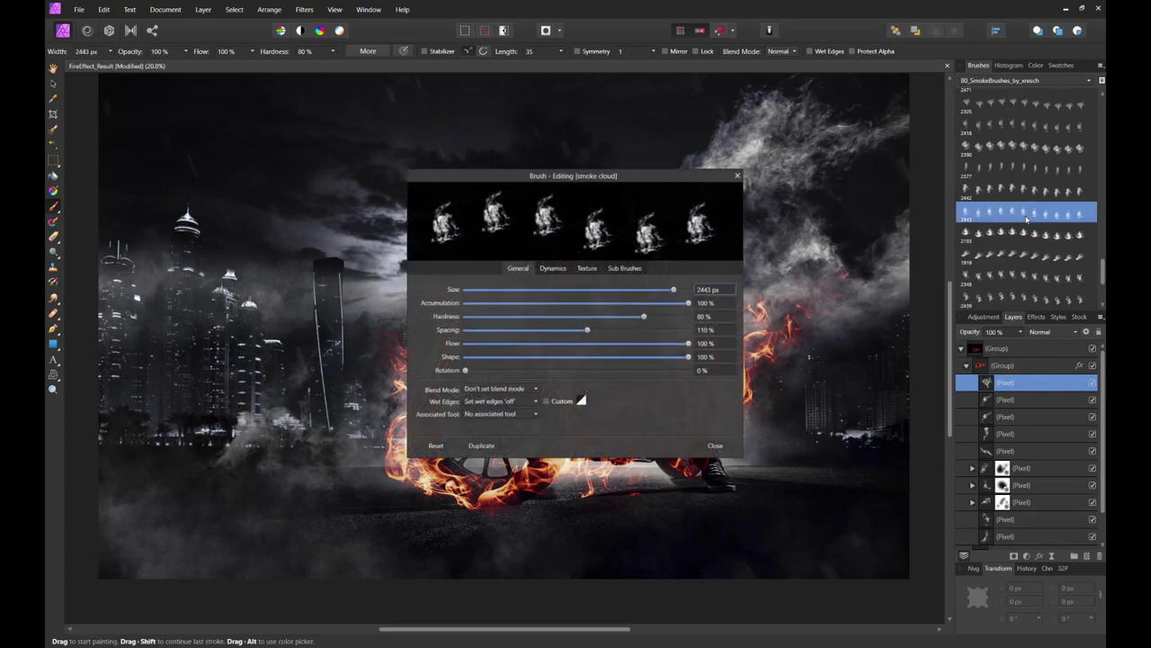
scroll(1033, 232, "down", 2)
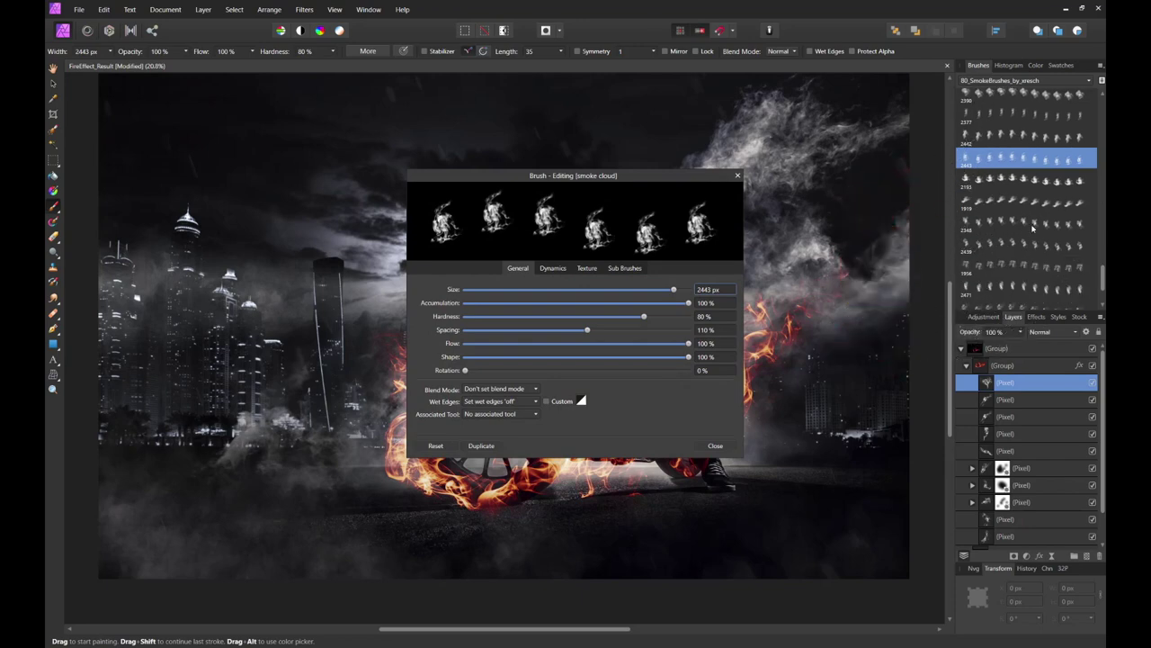
left_click(1013, 267)
left_click(1011, 232)
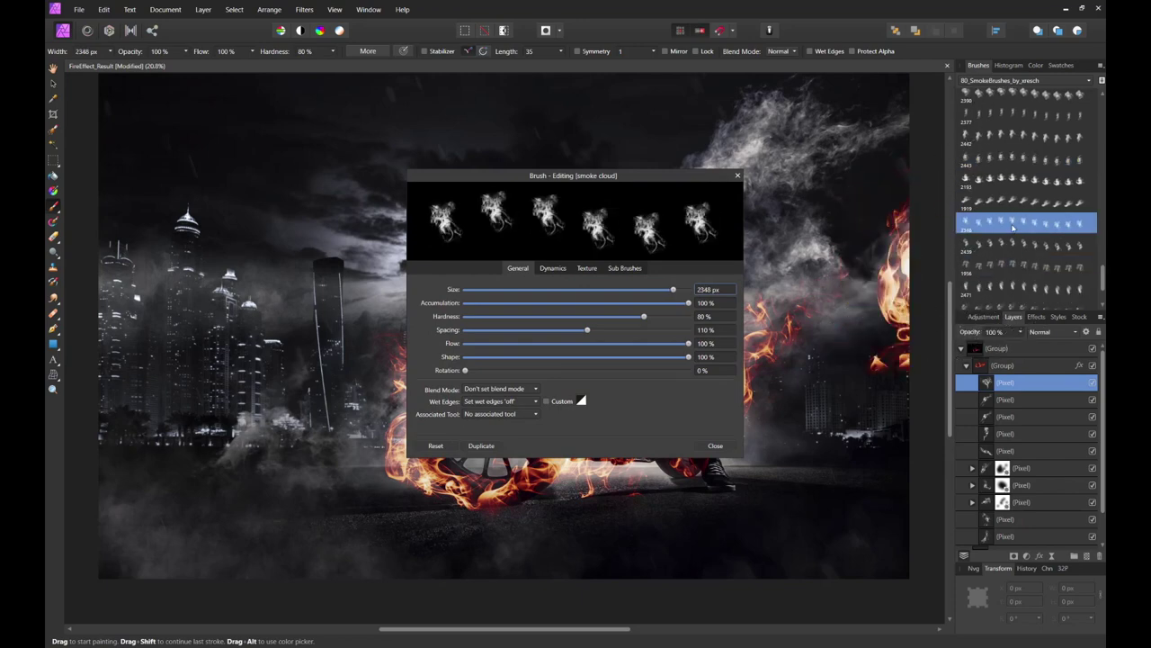
scroll(1013, 230, "down", 2)
left_click(1016, 258)
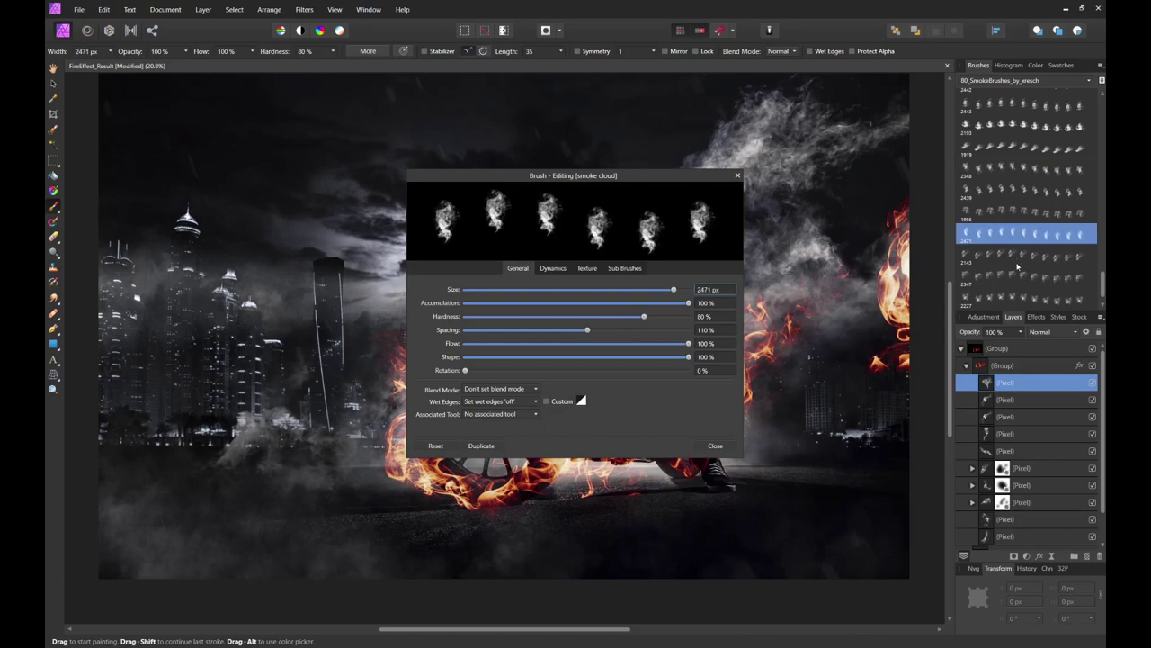
mouse_move(746, 206)
left_mouse_down()
mouse_move(707, 192)
mouse_move(719, 168)
left_mouse_up()
key("Escape")
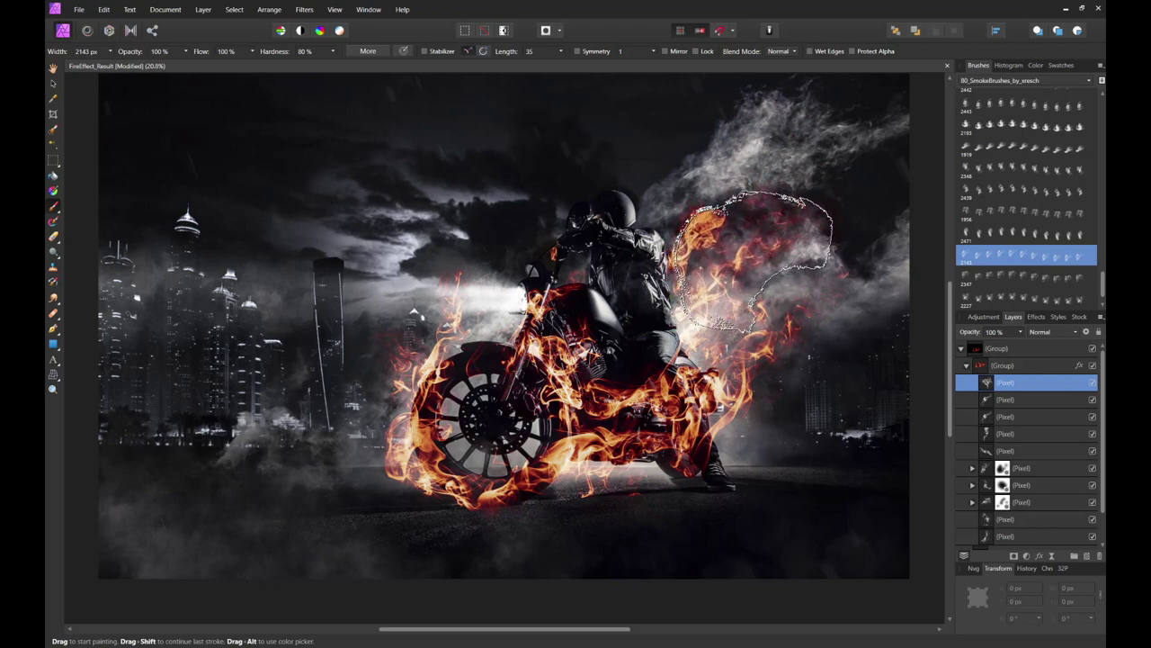
On a new pixel layer, paint a tall flame rising from the rider's back to the upper right.
left_click(1087, 555)
mouse_move(773, 333)
left_mouse_down()
mouse_move(733, 216)
mouse_move(731, 255)
left_mouse_up()
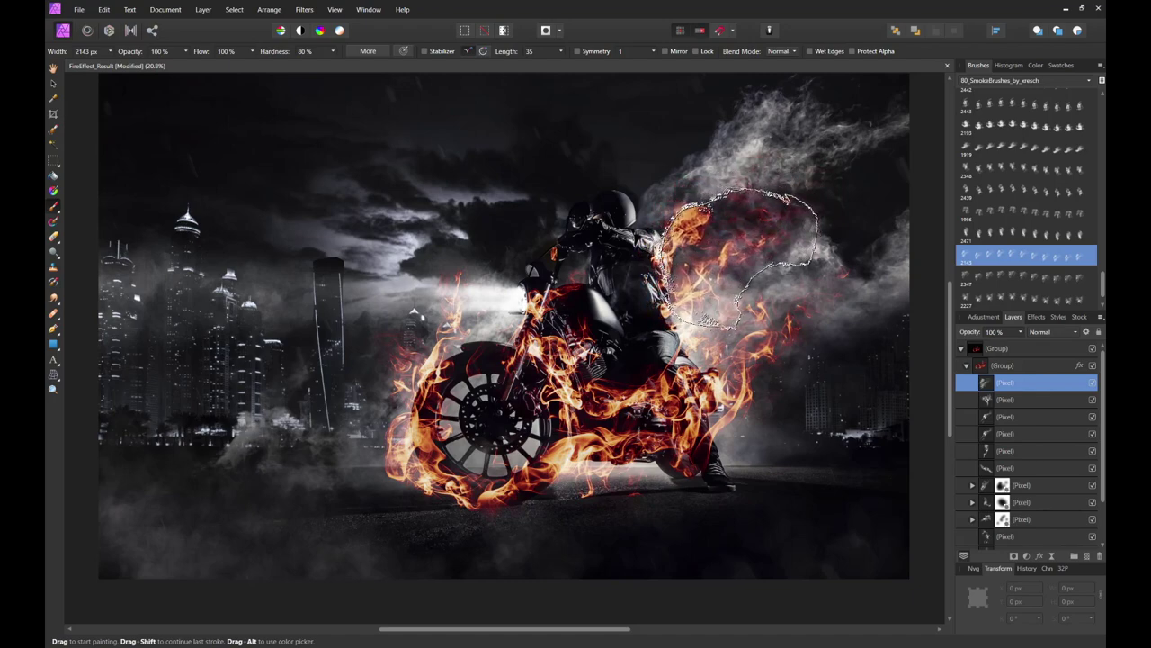
left_click_drag(738, 256, 860, 642)
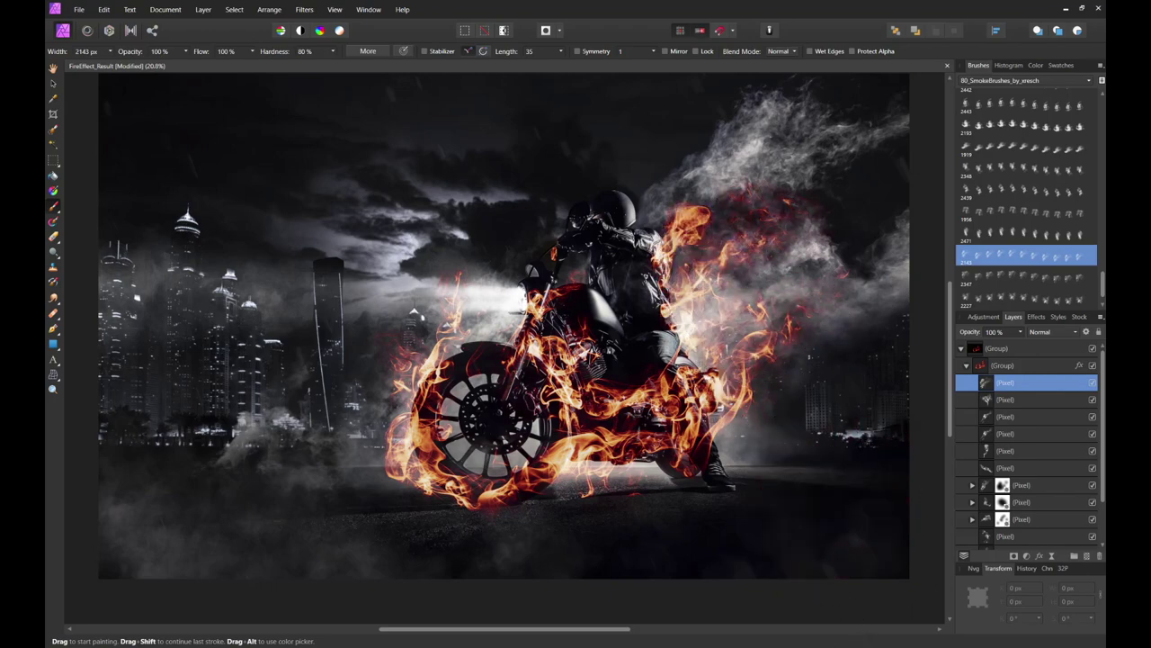
Collapse the inner flame group and add a mask to it.
left_click(967, 366)
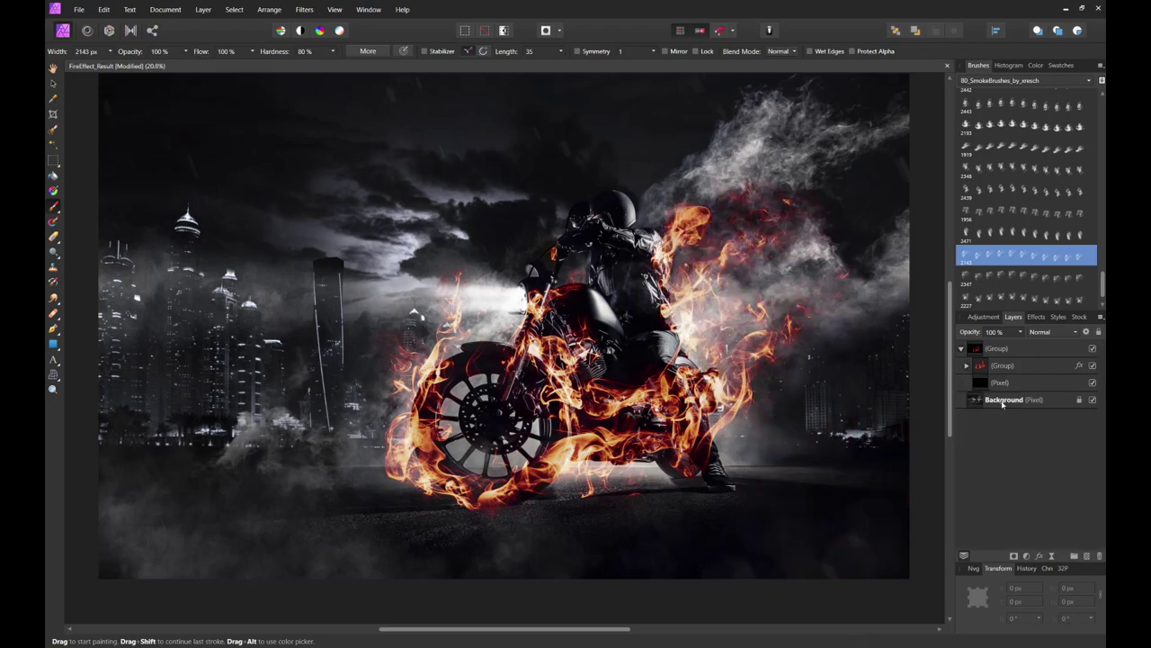
left_click(989, 365)
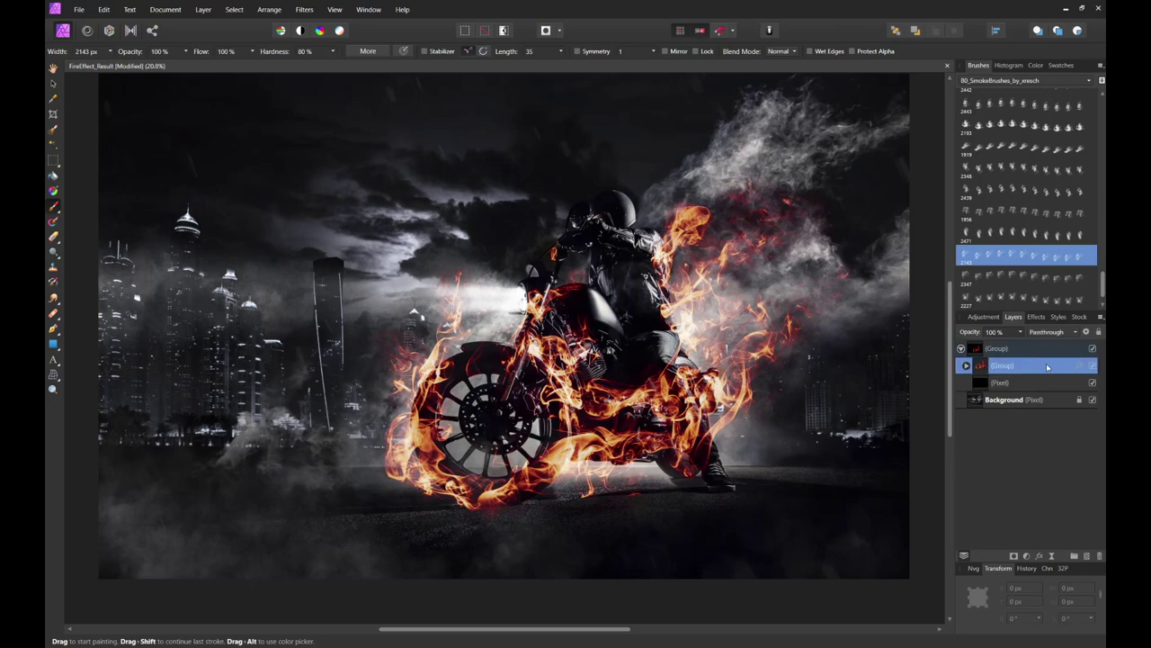
left_click(1014, 556)
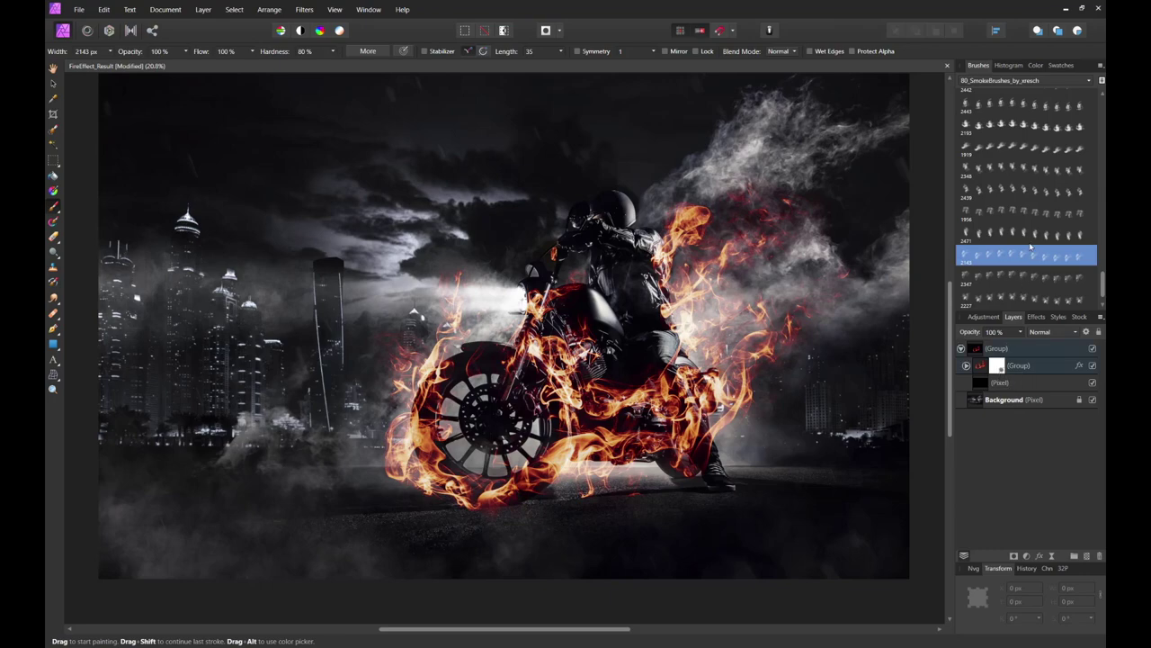
Set up the Erase Brush with the Basic 128 px round tip, lower hardness, larger size.
left_click(53, 236)
left_click(1034, 80)
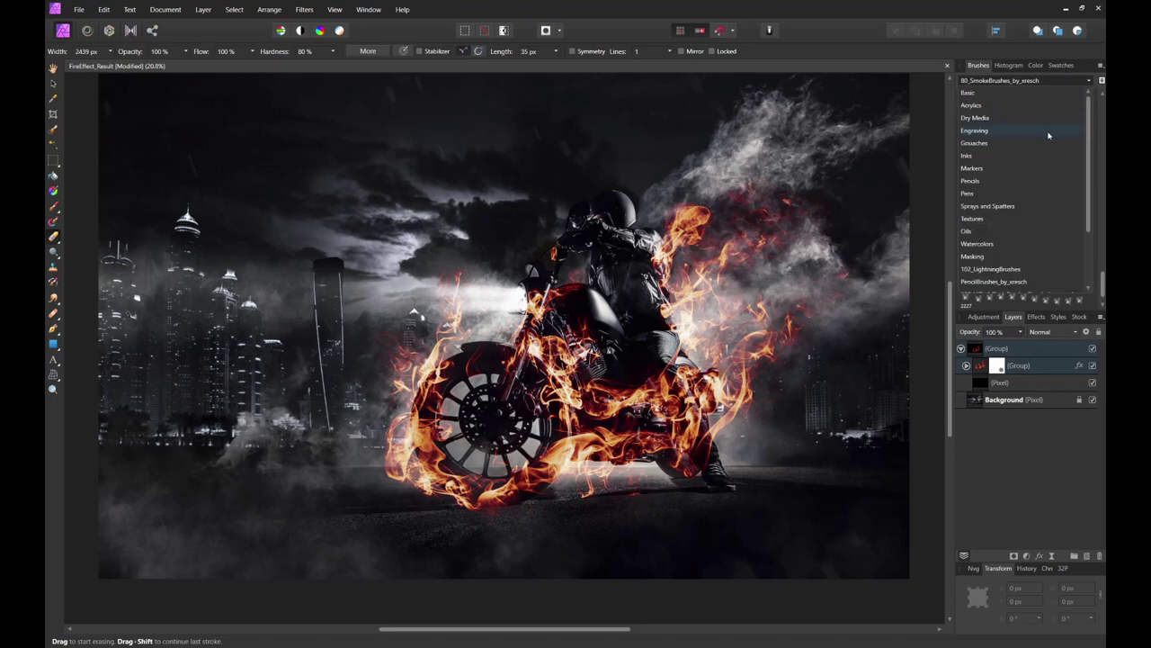
left_click(1011, 91)
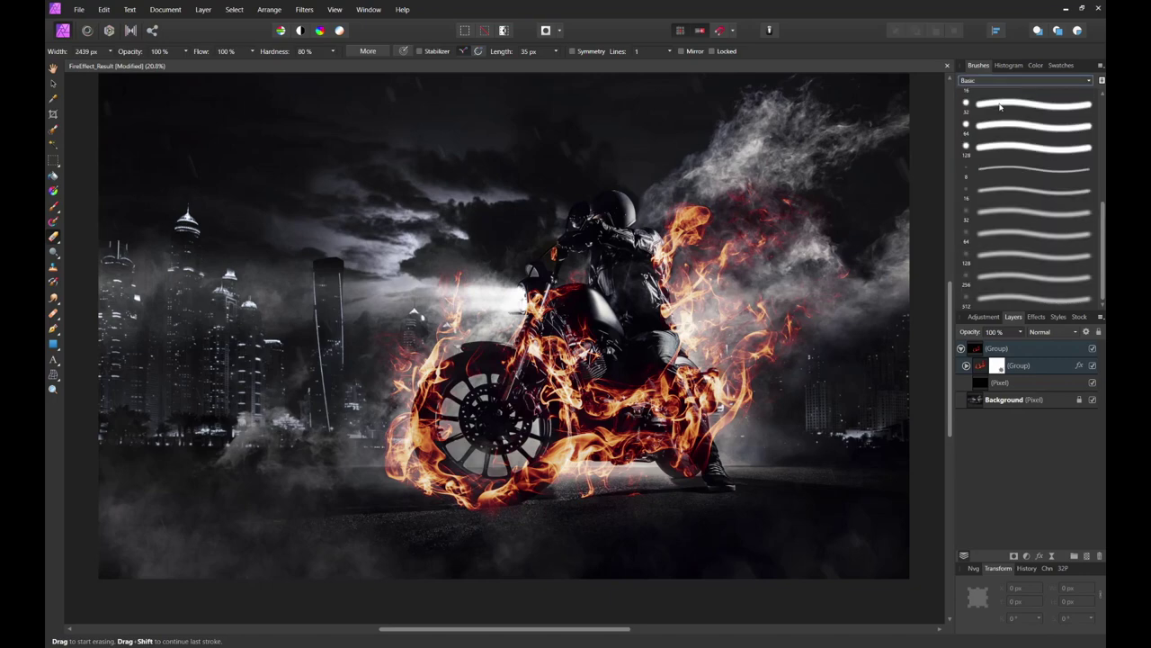
left_click(985, 149)
left_click_drag(278, 51, 268, 54)
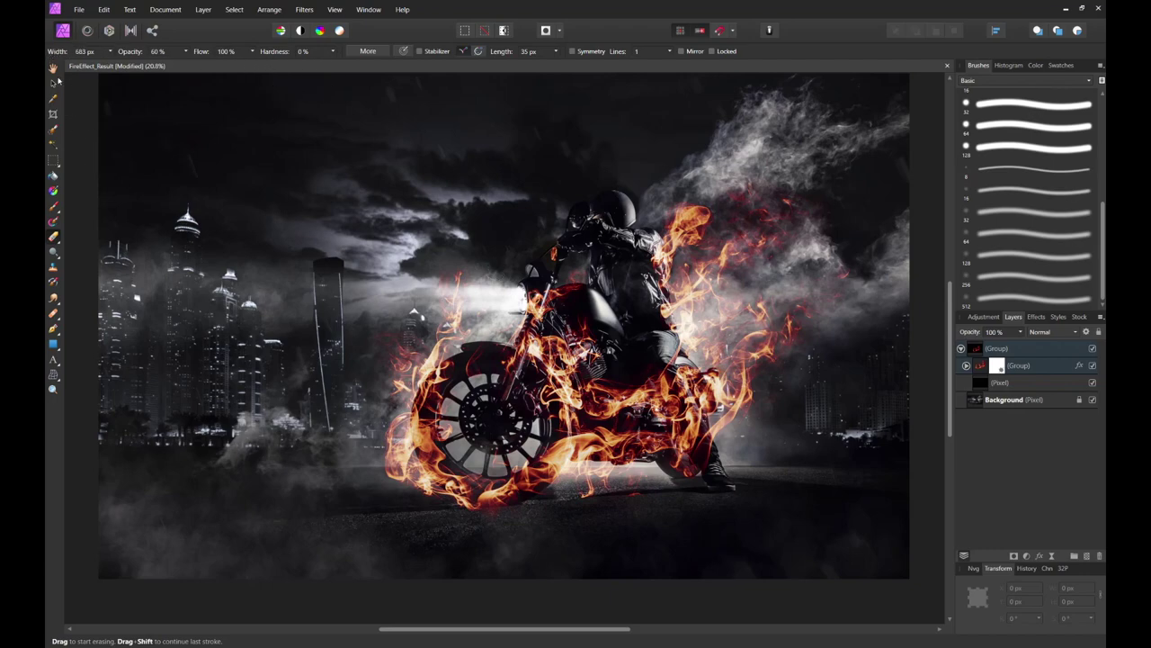
key("bracketright")
Erase flames along the rider's back and the front wheel, with eraser opacity at 29%.
mouse_move(668, 308)
left_mouse_down()
mouse_move(651, 310)
mouse_move(644, 274)
mouse_move(656, 216)
mouse_move(657, 263)
mouse_move(688, 346)
mouse_move(686, 310)
mouse_move(671, 368)
mouse_move(612, 436)
mouse_move(639, 403)
mouse_move(674, 417)
mouse_move(713, 394)
mouse_move(663, 494)
left_mouse_up()
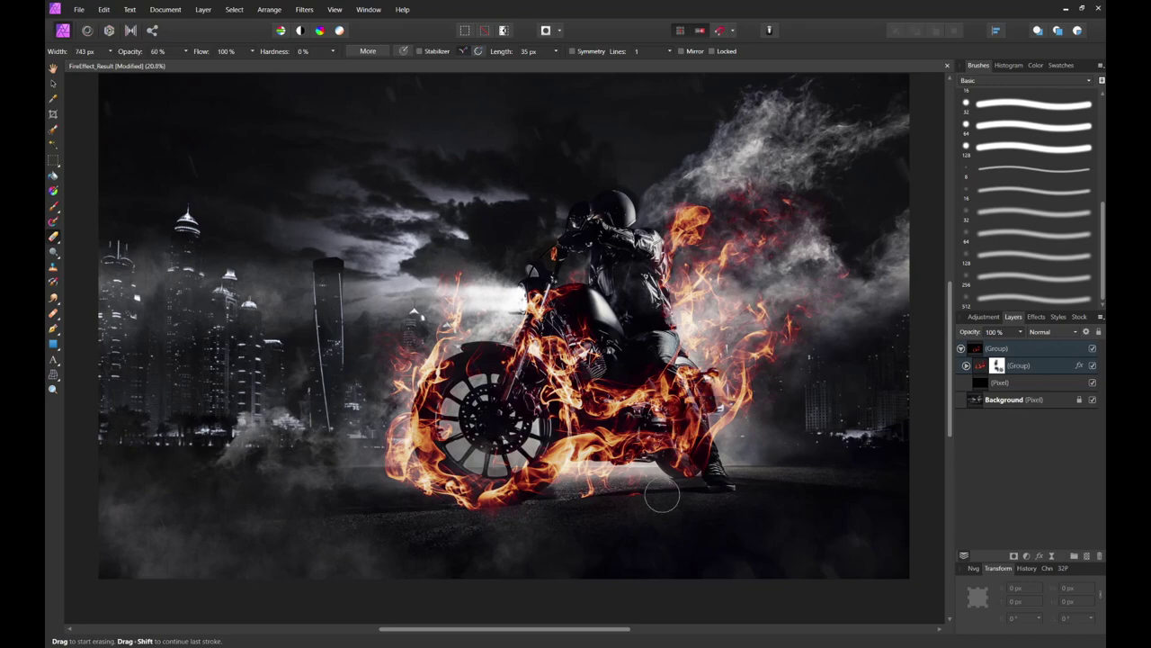
mouse_move(378, 382)
left_mouse_down()
mouse_move(486, 353)
mouse_move(428, 376)
mouse_move(417, 463)
left_mouse_up()
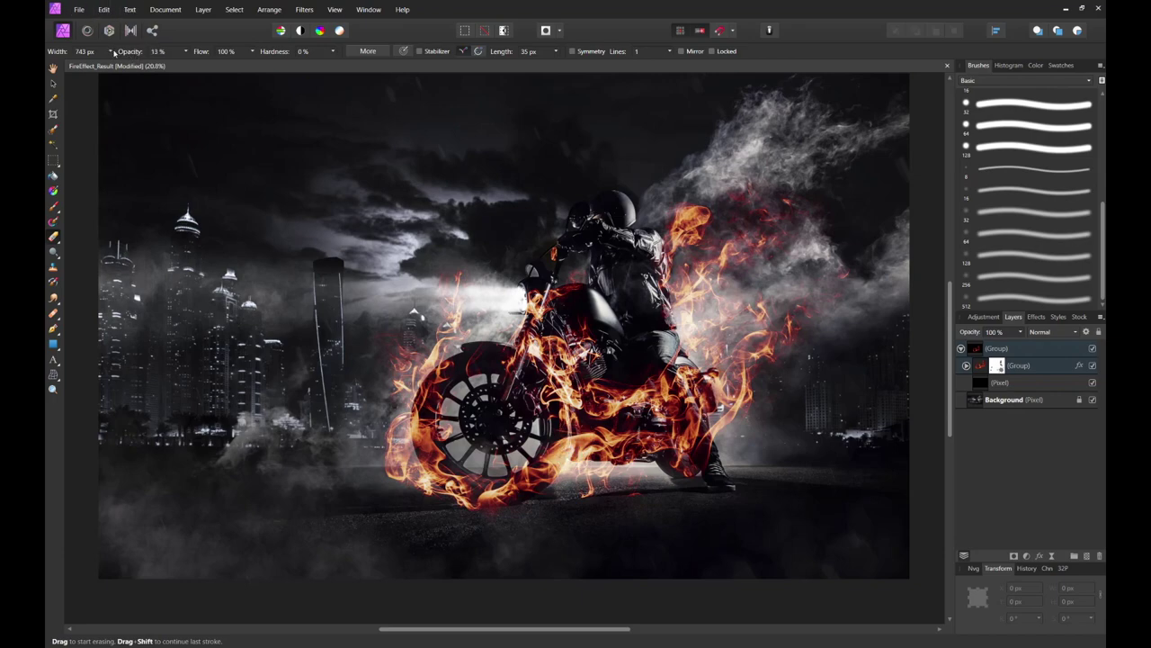
left_click_drag(119, 52, 123, 52)
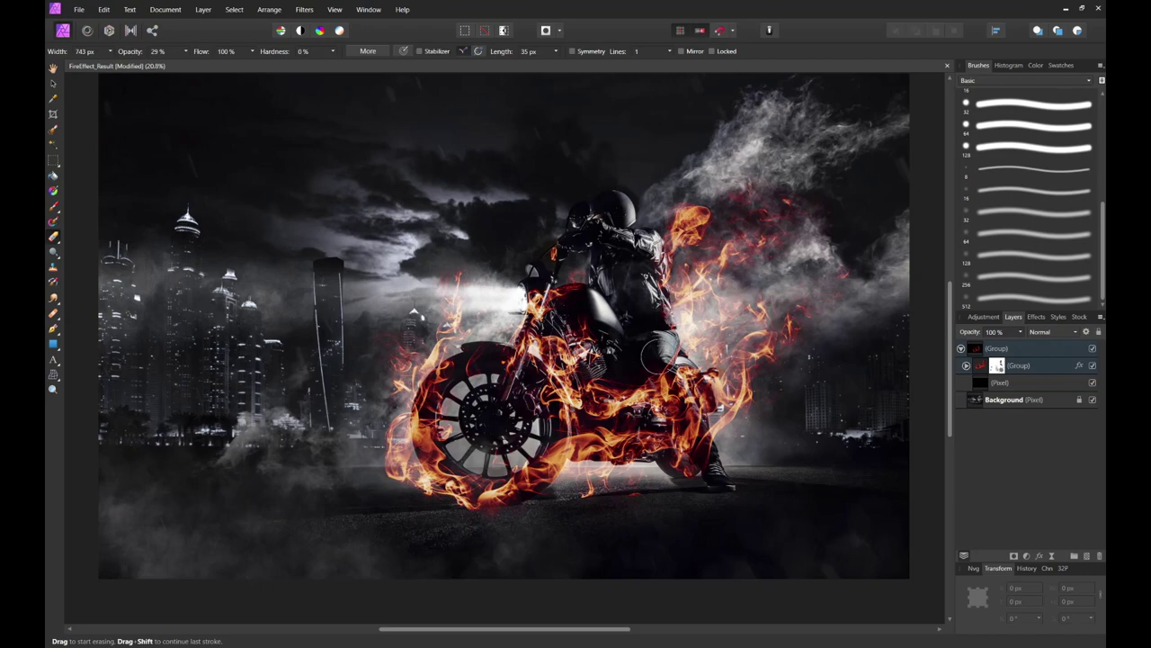
left_click(1004, 401)
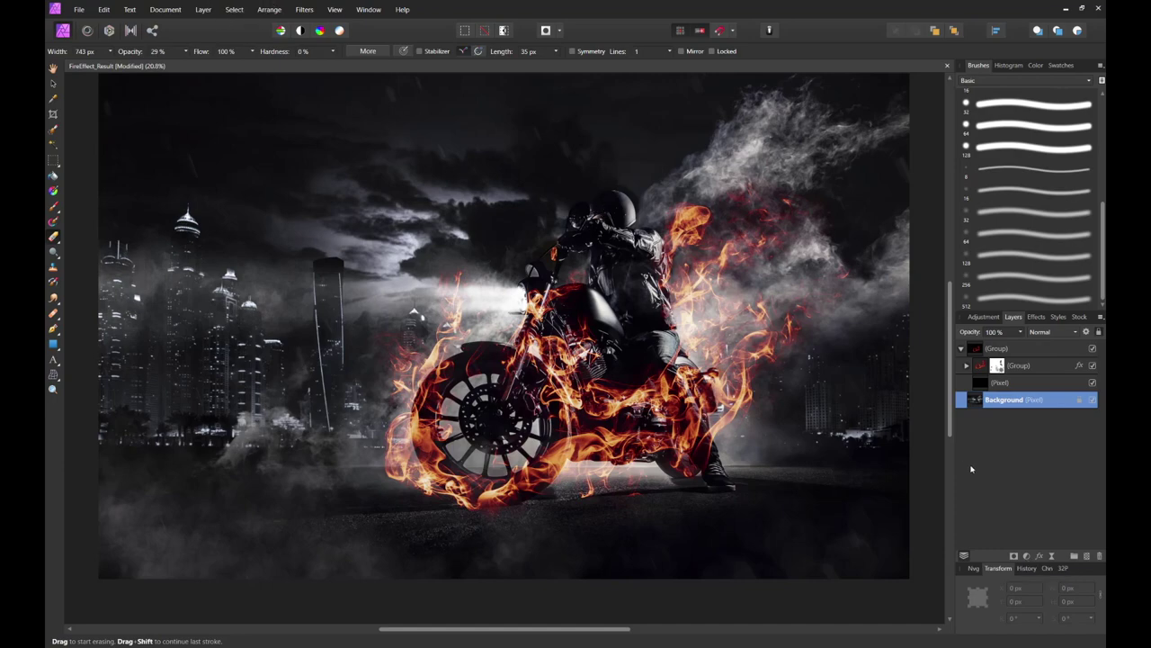
Add a Color Balance adjustment and push its midtones toward red and yellow.
left_click(1026, 555)
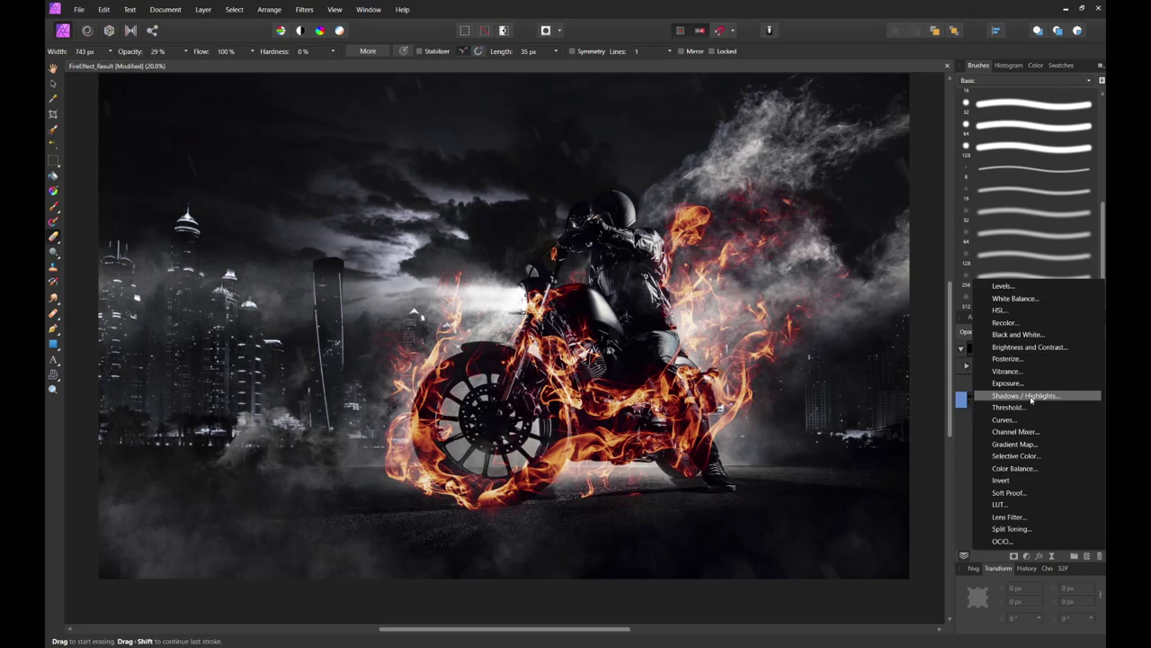
left_click(1014, 469)
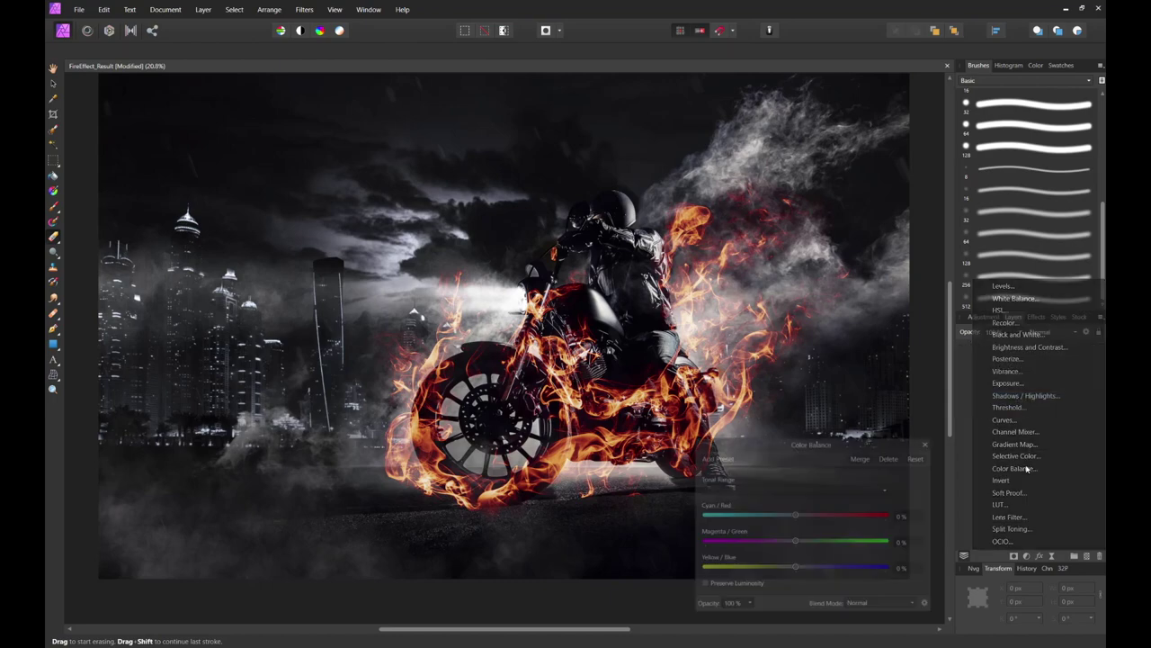
left_click_drag(804, 444, 755, 86)
left_click_drag(745, 158, 774, 157)
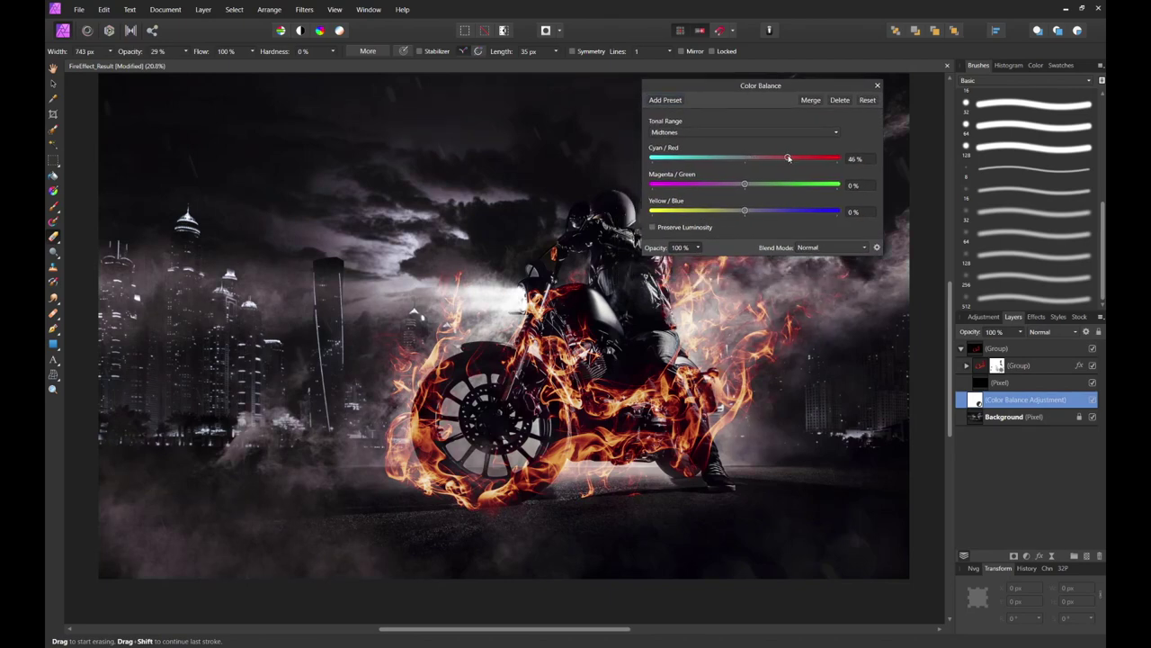
left_click_drag(745, 211, 677, 214)
left_click(877, 85)
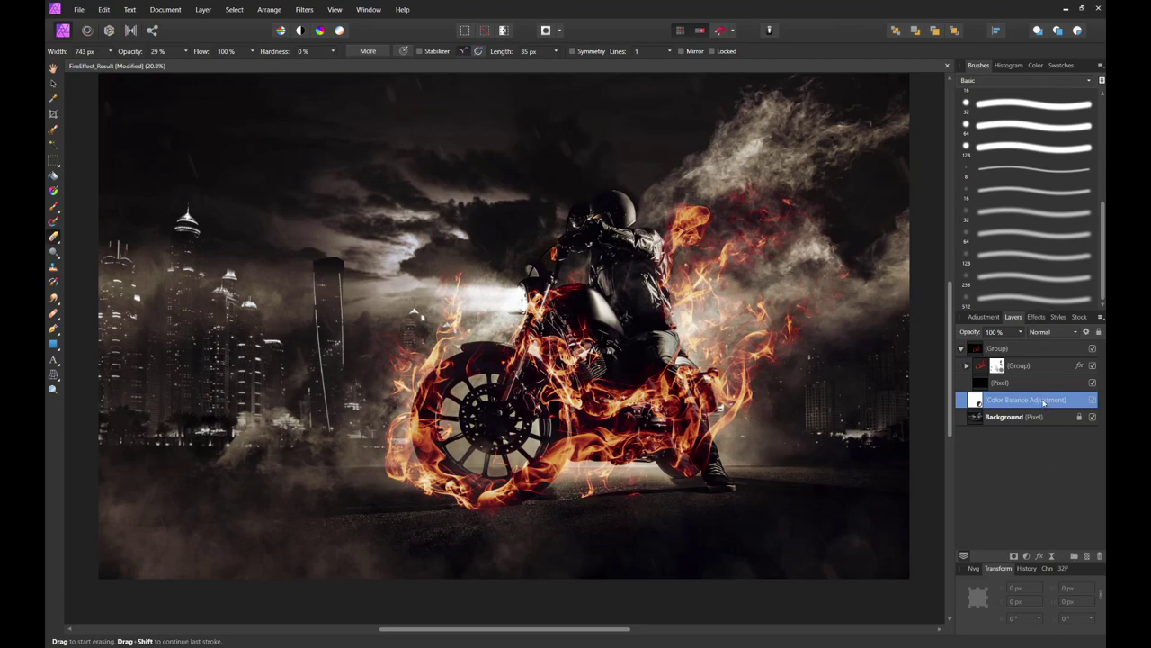
Duplicate it and set midtones Cyan/Red 100%, Yellow/Blue -100%, shadows 41% and -36%.
key("ctrl+j")
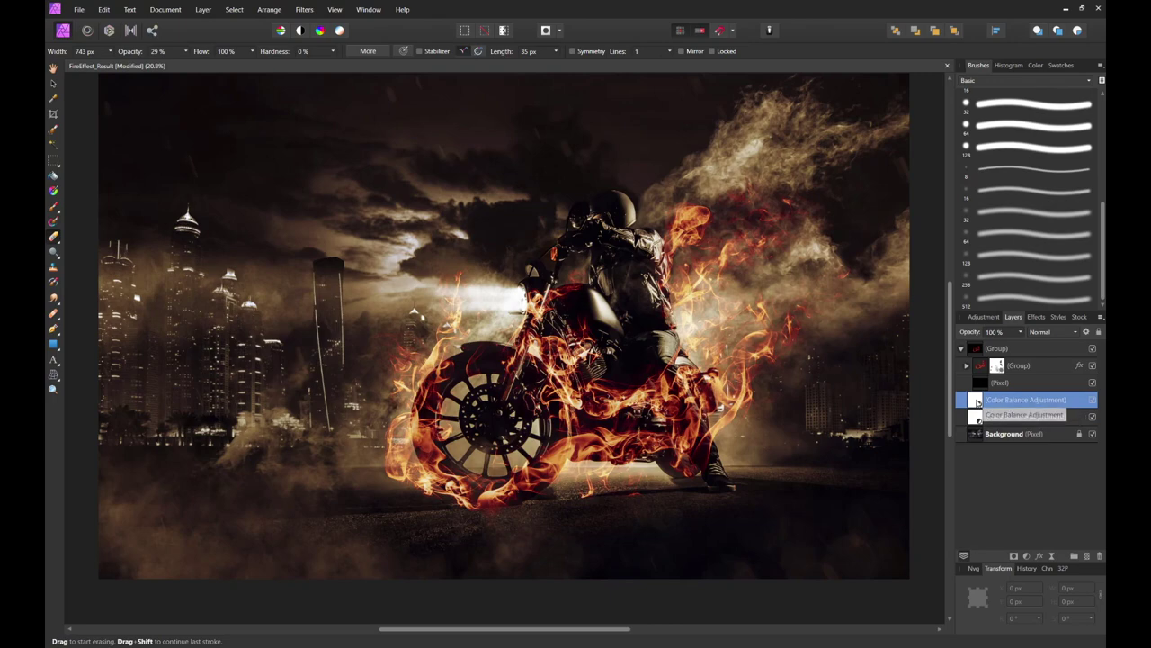
double_click(976, 402)
left_click_drag(804, 158, 847, 159)
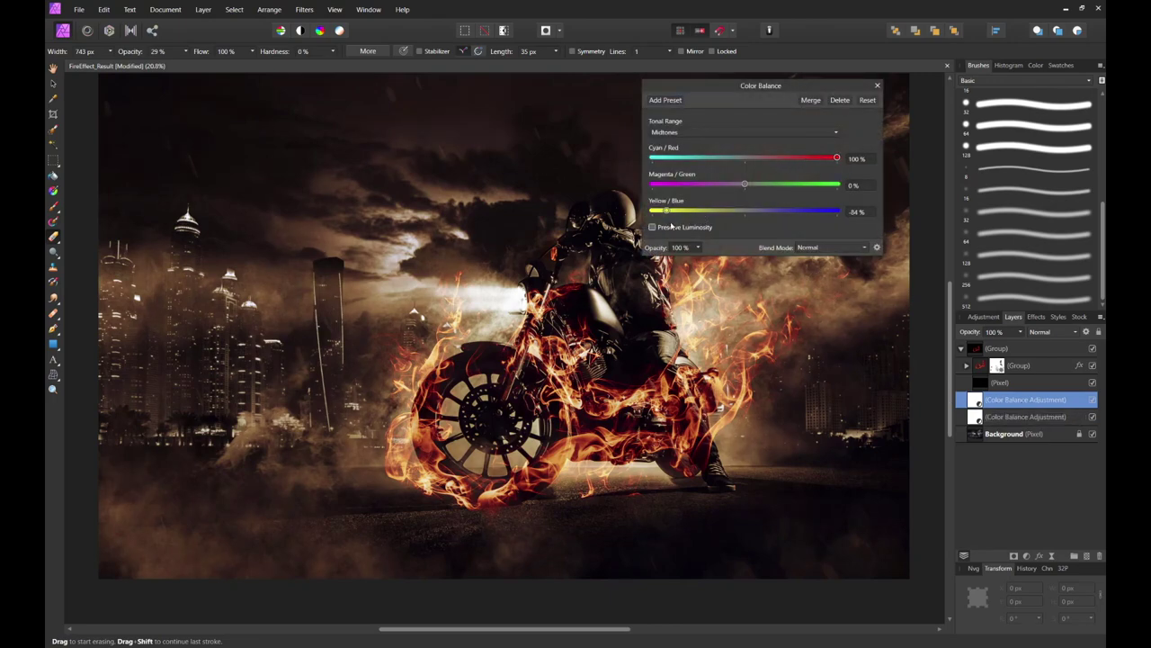
left_click_drag(666, 210, 635, 209)
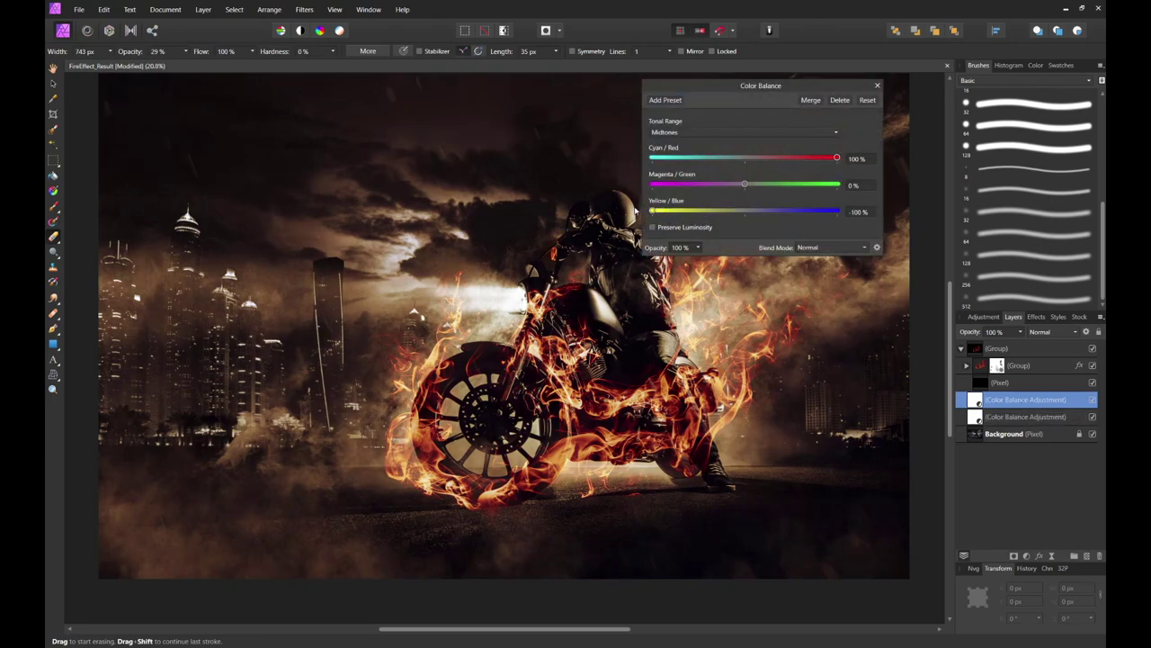
left_click(700, 133)
left_click(698, 146)
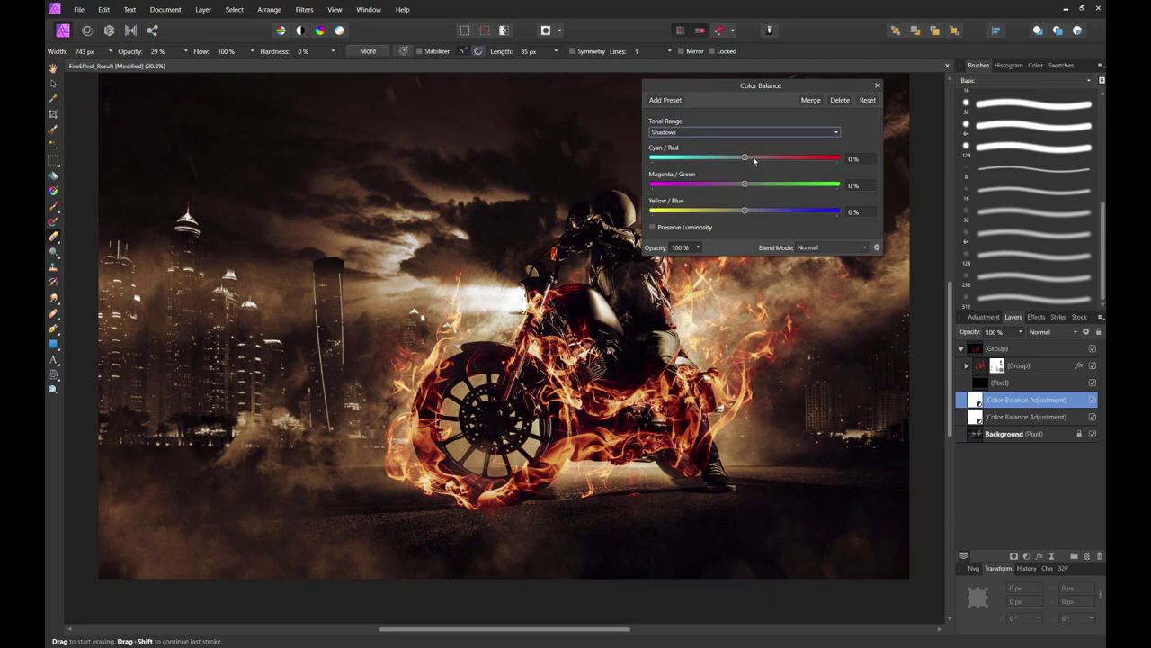
left_click_drag(745, 159, 790, 158)
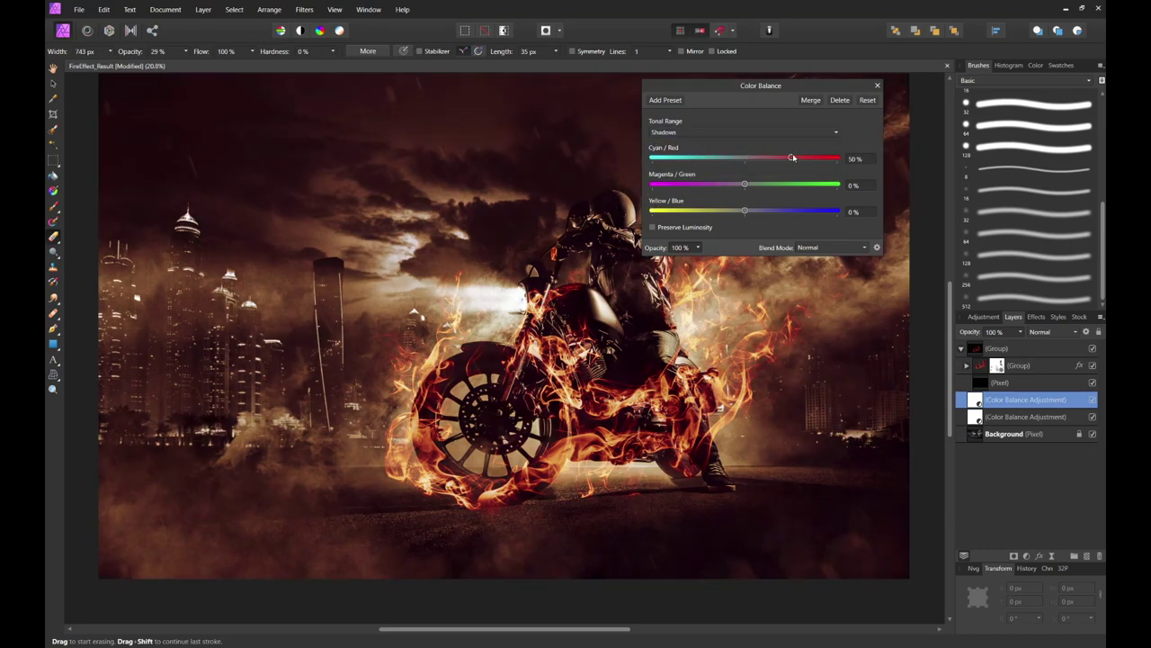
left_click_drag(743, 211, 712, 212)
left_click(877, 86)
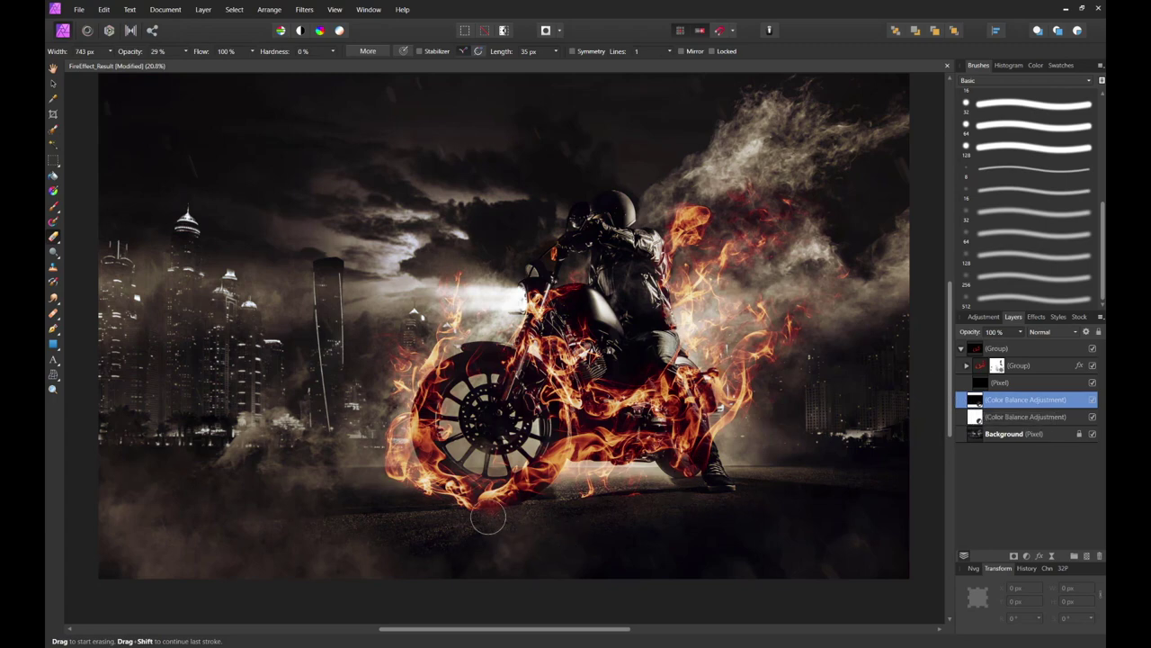
Set the Paint Brush to the Basic 128 px round tip, 0% hardness and 1500 px width.
left_click(54, 207)
left_click(1034, 83)
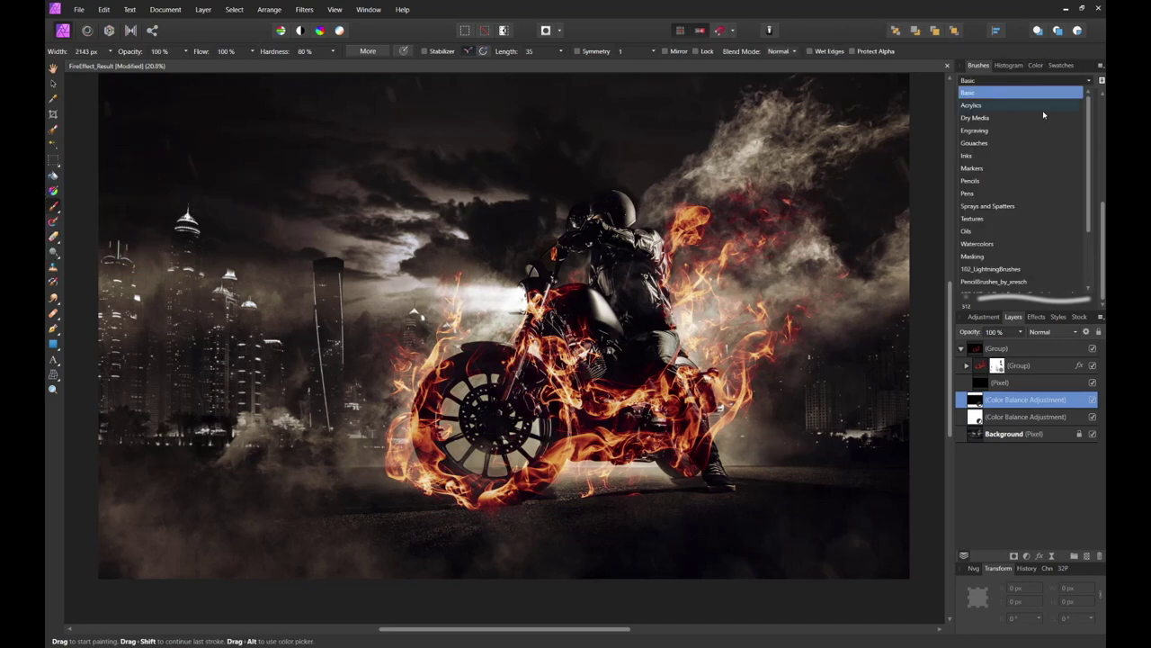
left_click(1015, 93)
left_click(1011, 142)
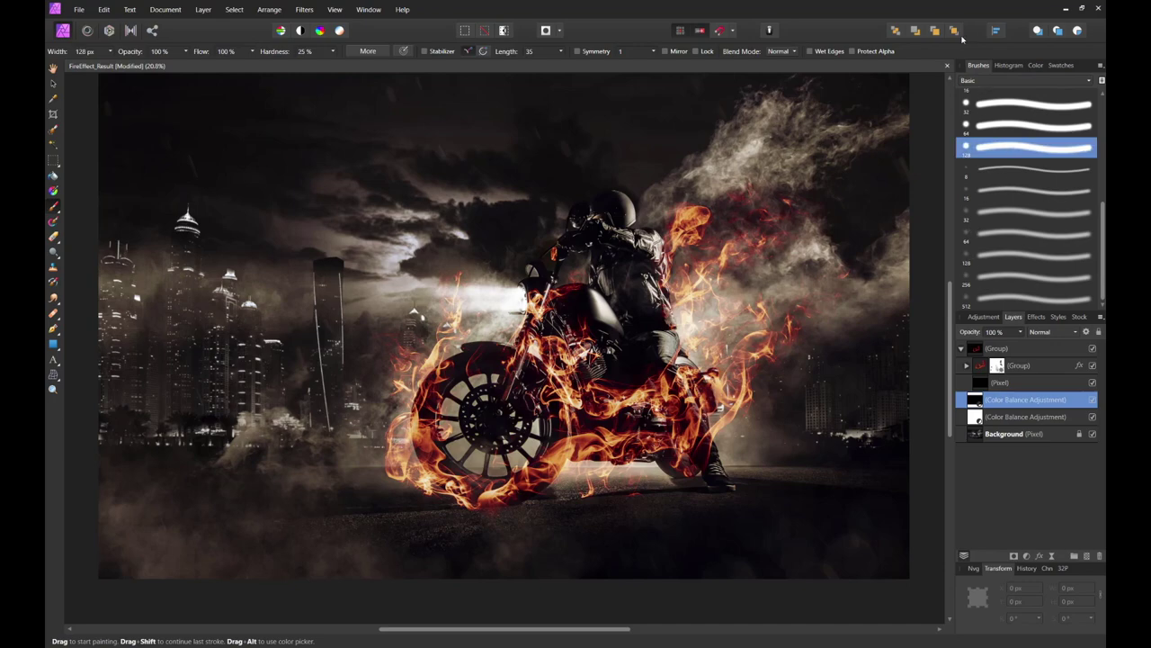
left_click(91, 52)
key("Return")
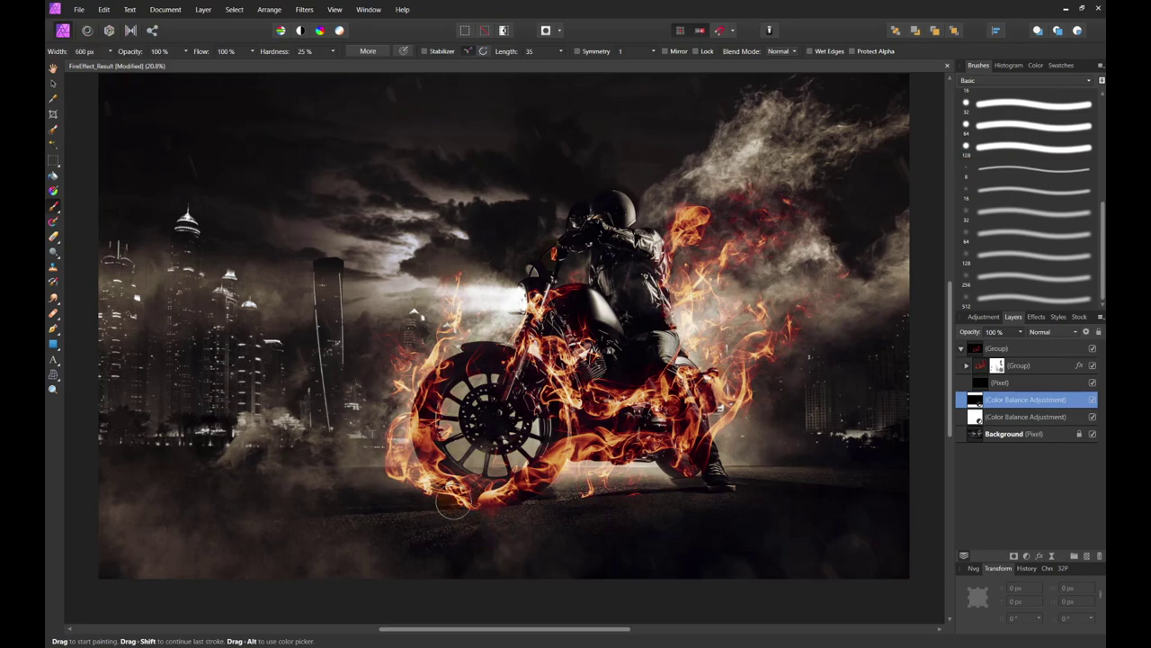
left_click(310, 51)
type("0")
left_click(90, 51)
type("1500")
key("Return")
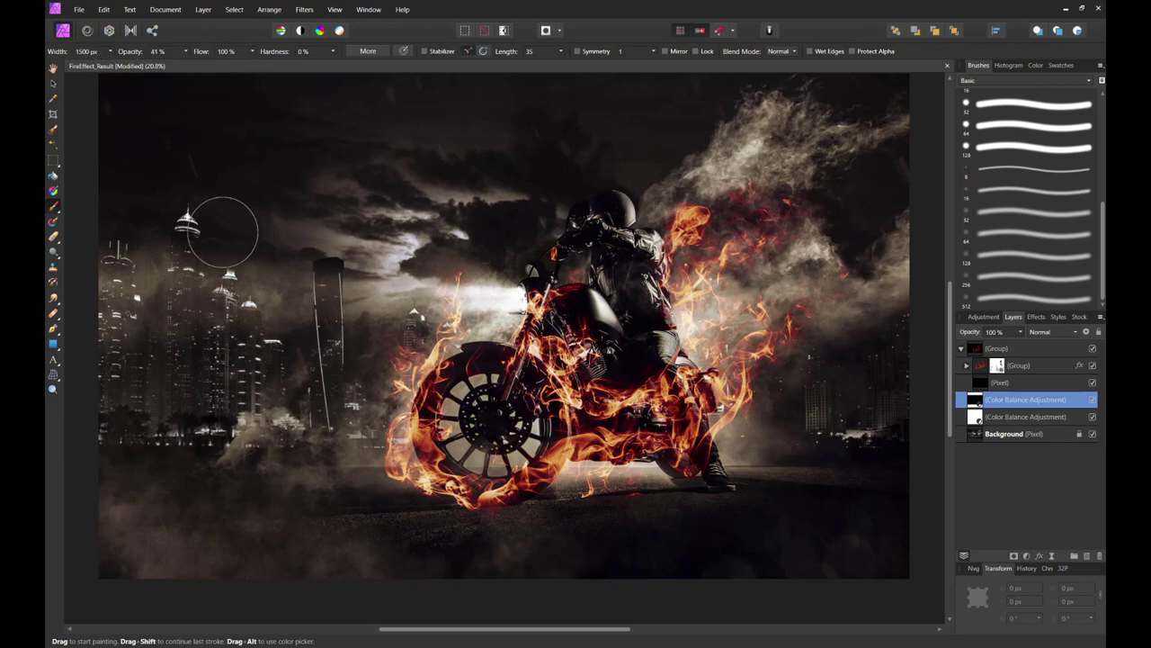
Paint the warm glow under the bike, along the road, and across the rider at 37% opacity.
left_click_drag(538, 504, 641, 482)
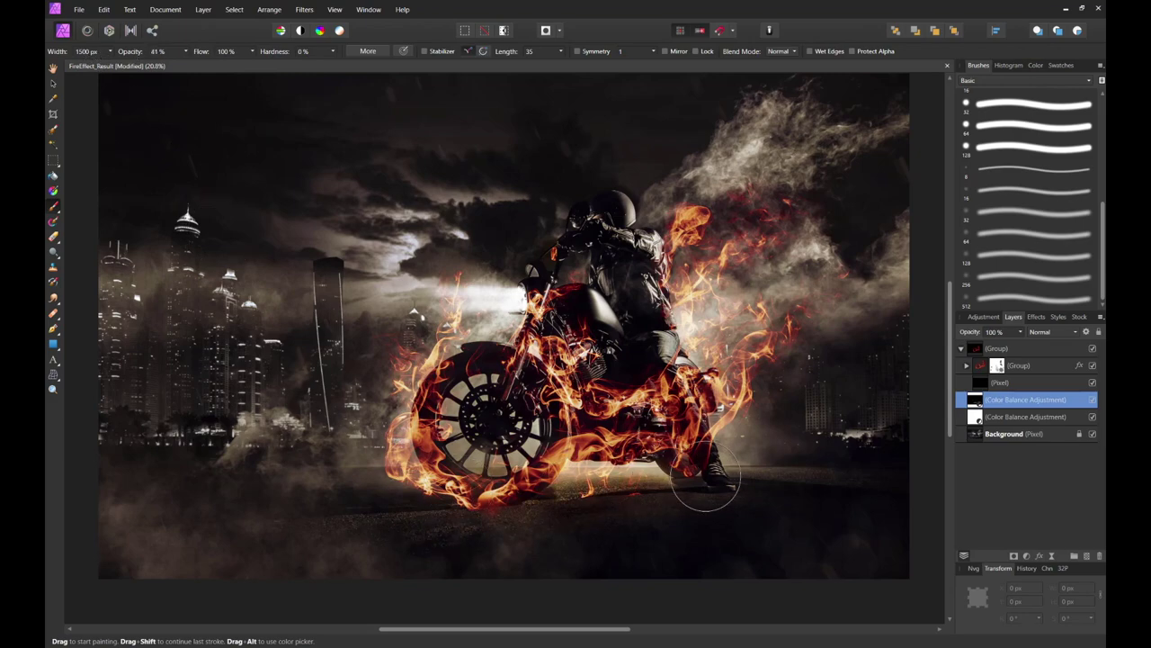
mouse_move(441, 501)
left_mouse_down()
mouse_move(377, 504)
mouse_move(585, 509)
mouse_move(756, 475)
mouse_move(601, 470)
mouse_move(788, 464)
mouse_move(703, 459)
mouse_move(765, 459)
mouse_move(717, 464)
mouse_move(759, 448)
mouse_move(658, 507)
mouse_move(587, 476)
mouse_move(586, 489)
mouse_move(719, 494)
mouse_move(593, 516)
mouse_move(475, 516)
mouse_move(423, 500)
mouse_move(421, 475)
mouse_move(498, 441)
mouse_move(452, 396)
mouse_move(489, 378)
mouse_move(529, 440)
mouse_move(443, 396)
mouse_move(597, 385)
mouse_move(632, 423)
mouse_move(623, 441)
mouse_move(713, 427)
mouse_move(673, 410)
mouse_move(669, 441)
mouse_move(570, 369)
mouse_move(488, 346)
mouse_move(434, 383)
mouse_move(403, 440)
mouse_move(693, 396)
left_mouse_up()
mouse_move(688, 355)
left_mouse_down()
mouse_move(647, 324)
mouse_move(656, 346)
left_mouse_up()
left_click_drag(165, 53, 121, 54)
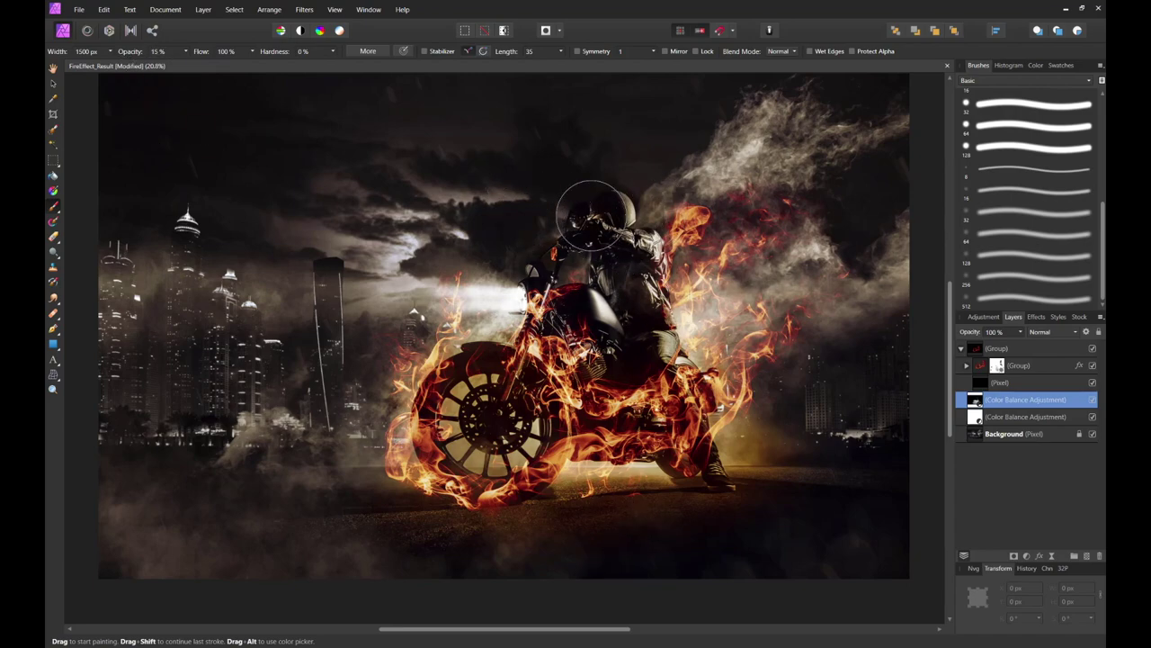
mouse_move(590, 318)
left_mouse_down()
mouse_move(653, 286)
mouse_move(666, 245)
mouse_move(666, 292)
mouse_move(688, 257)
left_mouse_up()
Add a Brightness / Contrast adjustment set to 31% brightness and 53% contrast.
left_click(1027, 556)
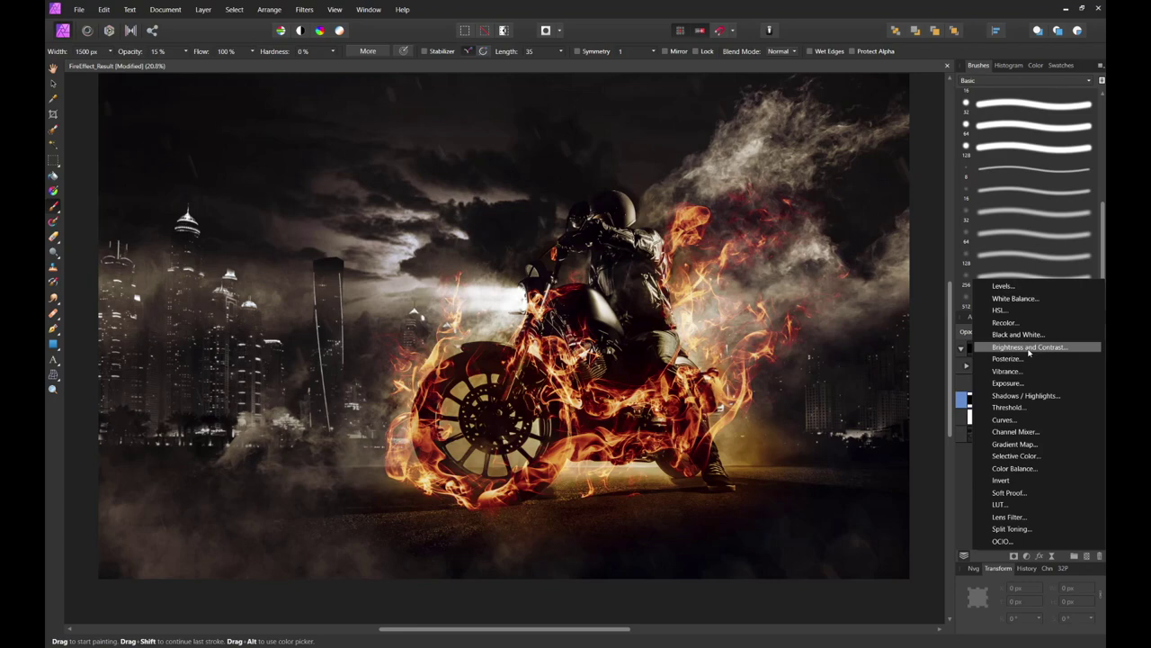
left_click(1029, 349)
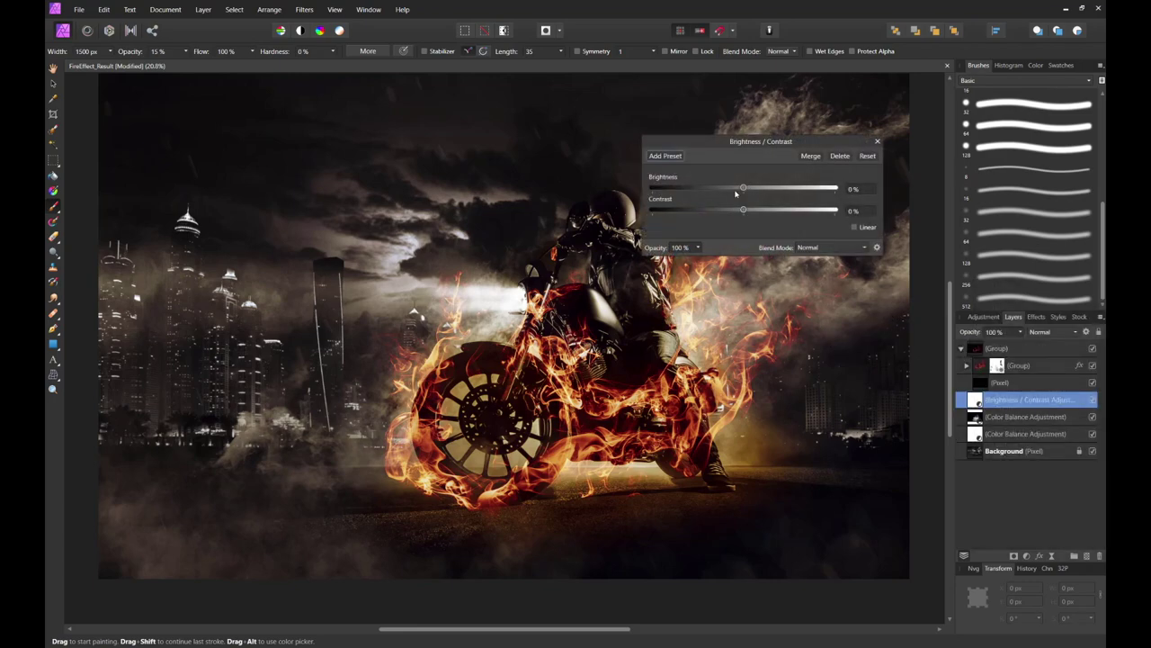
left_click_drag(743, 188, 758, 189)
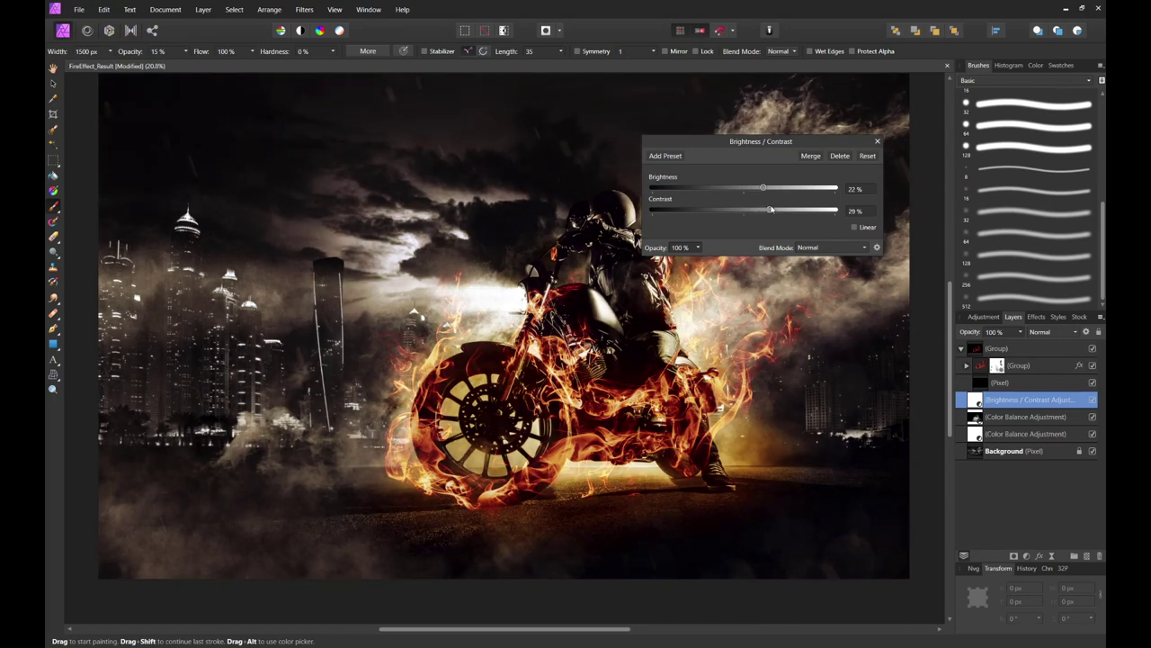
left_click_drag(770, 190, 775, 190)
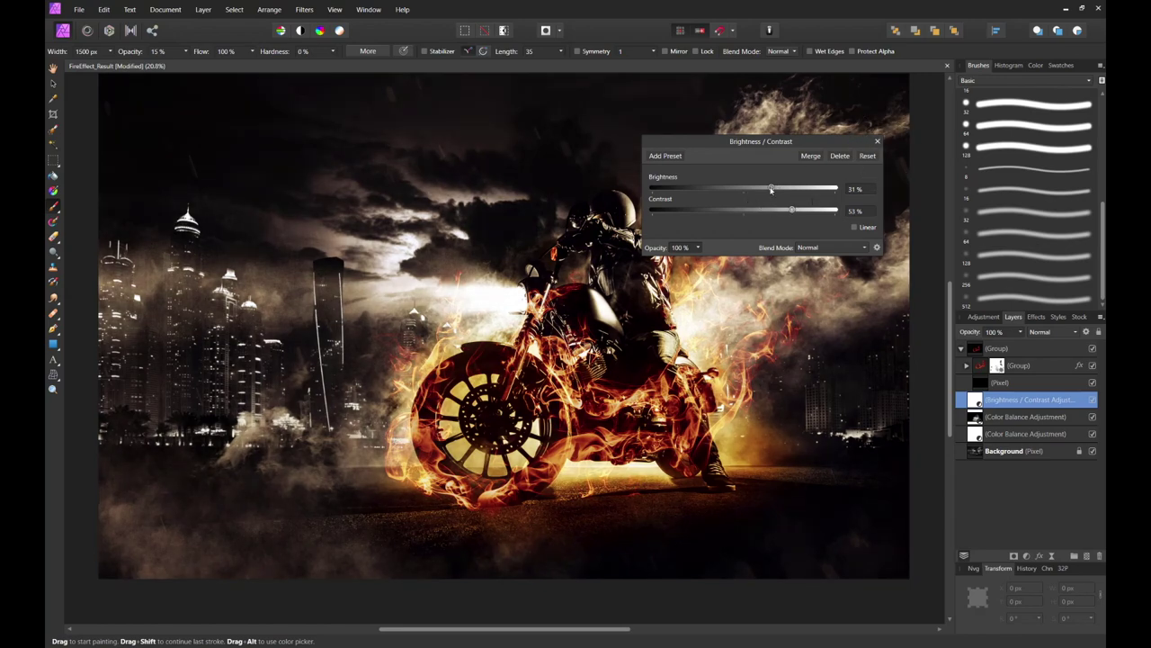
left_click(878, 142)
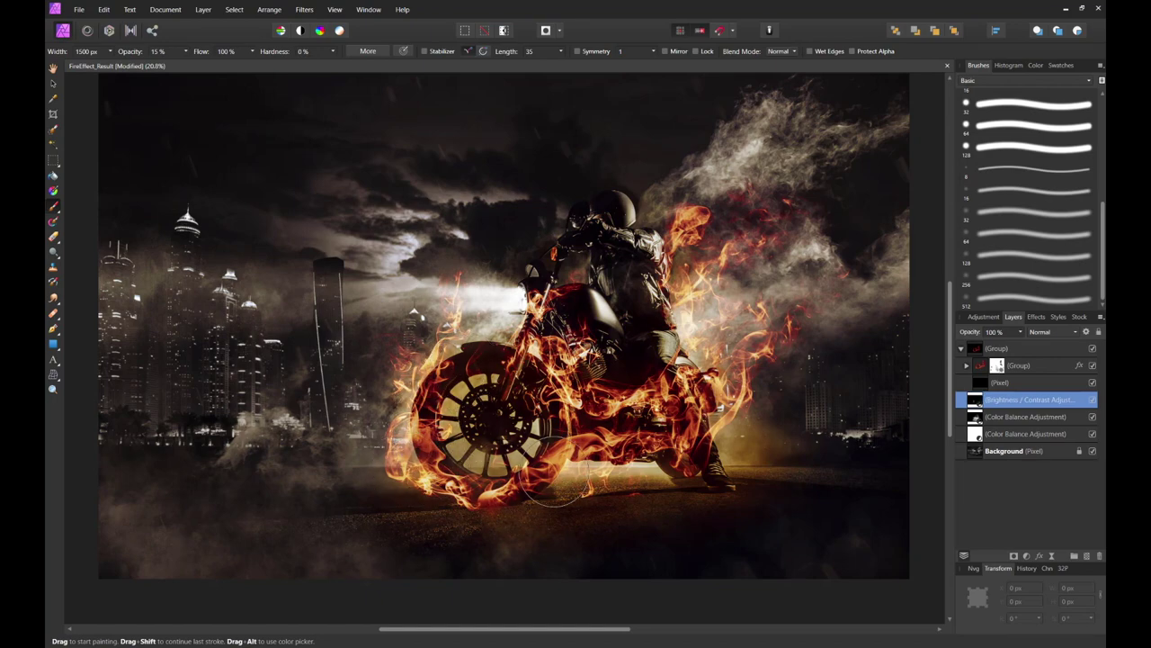
At 45% brush opacity, paint the brightening over the engine and flames, then toggle it to compare.
key("4")
key("5")
mouse_move(528, 375)
left_mouse_down()
mouse_move(672, 405)
mouse_move(725, 479)
mouse_move(720, 455)
mouse_move(748, 459)
mouse_move(605, 507)
mouse_move(632, 468)
mouse_move(639, 495)
mouse_move(605, 237)
mouse_move(667, 300)
mouse_move(668, 281)
mouse_move(683, 292)
mouse_move(687, 272)
mouse_move(686, 288)
mouse_move(690, 244)
mouse_move(670, 331)
mouse_move(679, 342)
mouse_move(575, 275)
mouse_move(546, 302)
mouse_move(517, 308)
left_mouse_up()
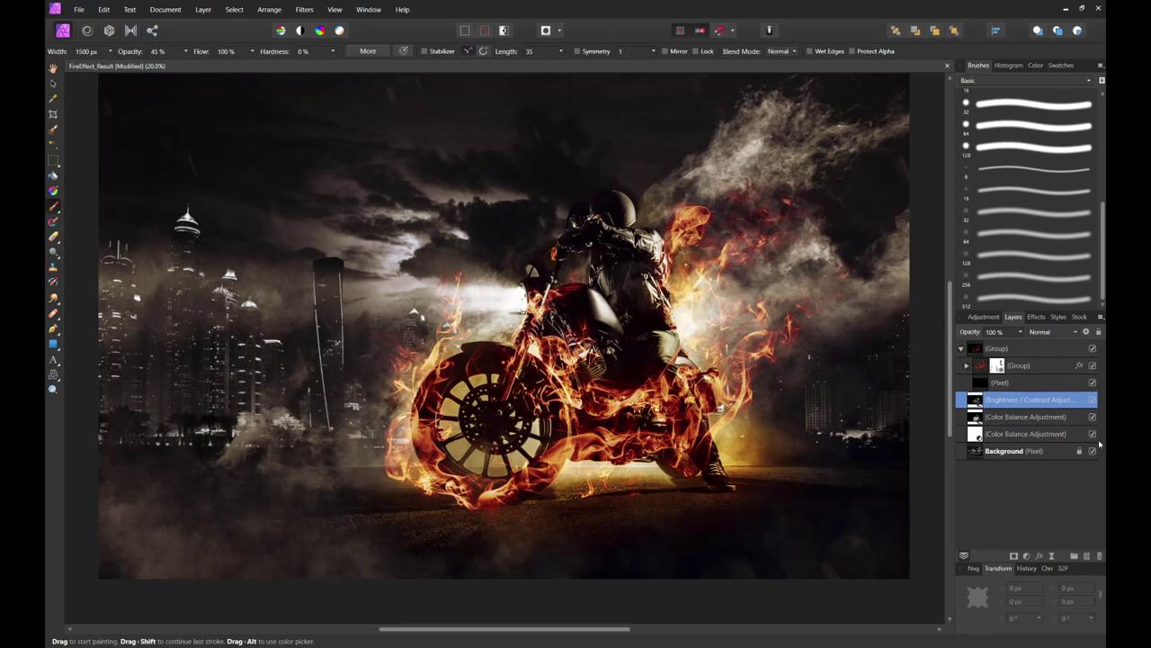
left_click(1093, 402)
left_click(1093, 401)
left_click(1093, 402)
left_click(1093, 401)
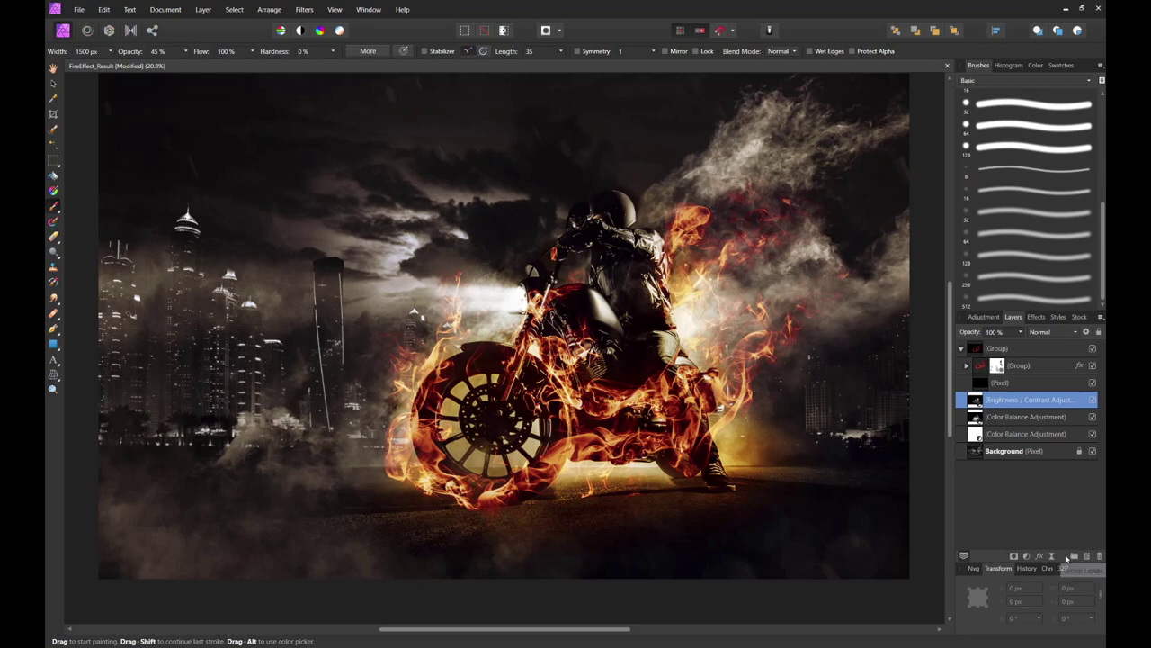
Add another Brightness / Contrast adjustment with brightness 43% and contrast 21%.
left_click(1026, 556)
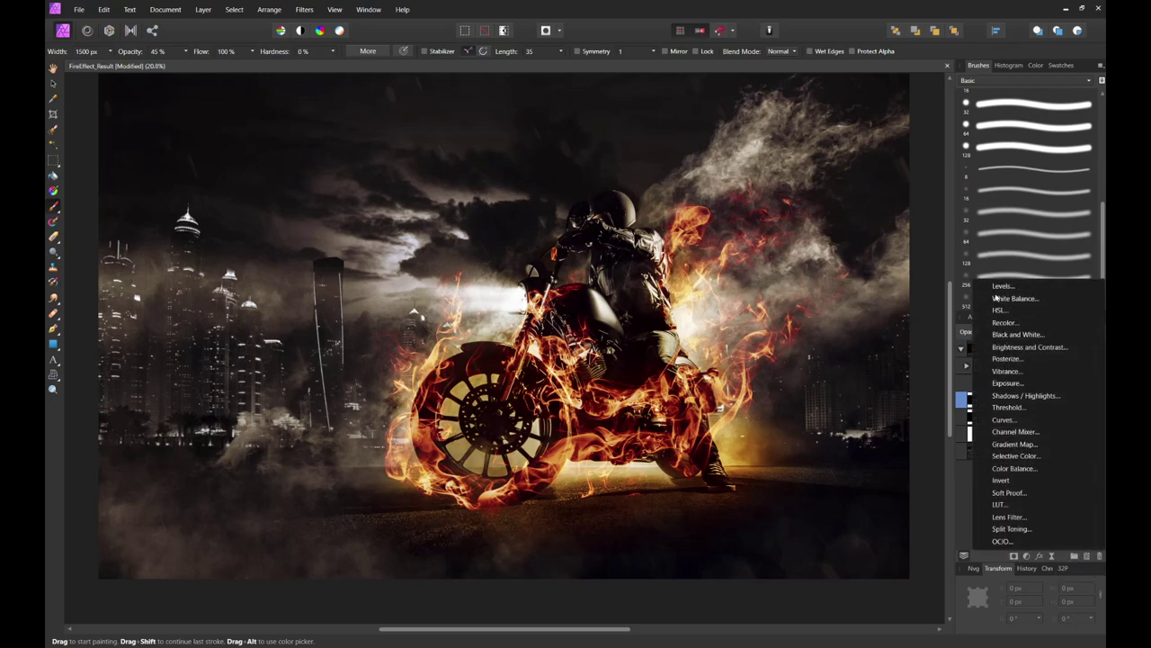
left_click(1023, 347)
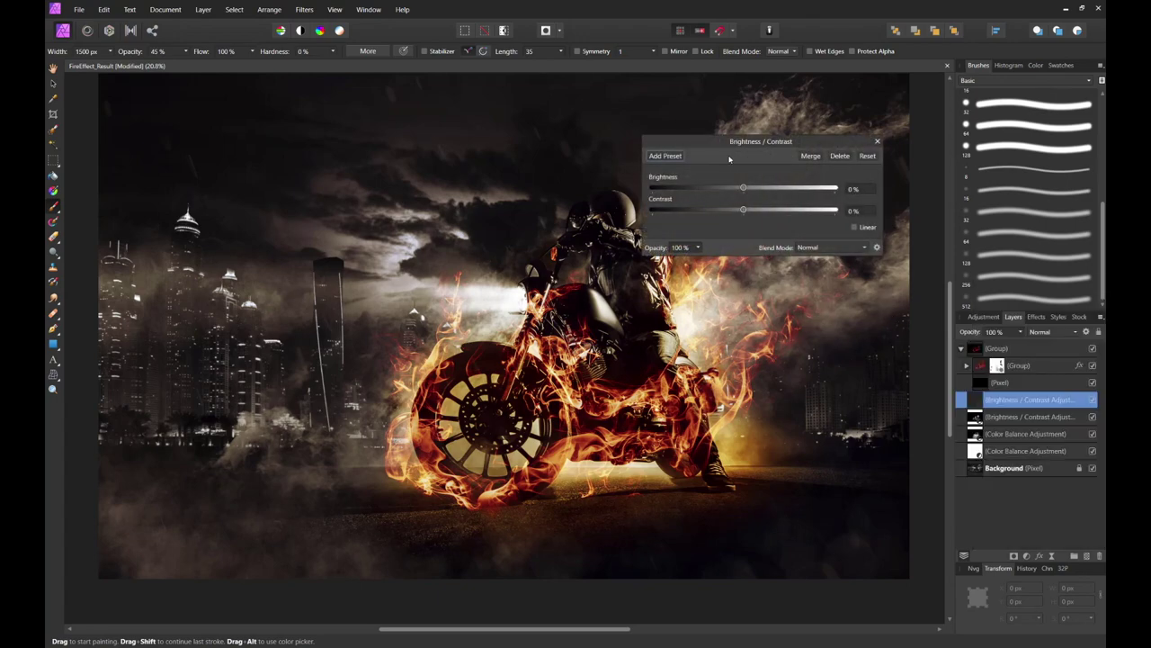
left_click_drag(762, 189, 765, 213)
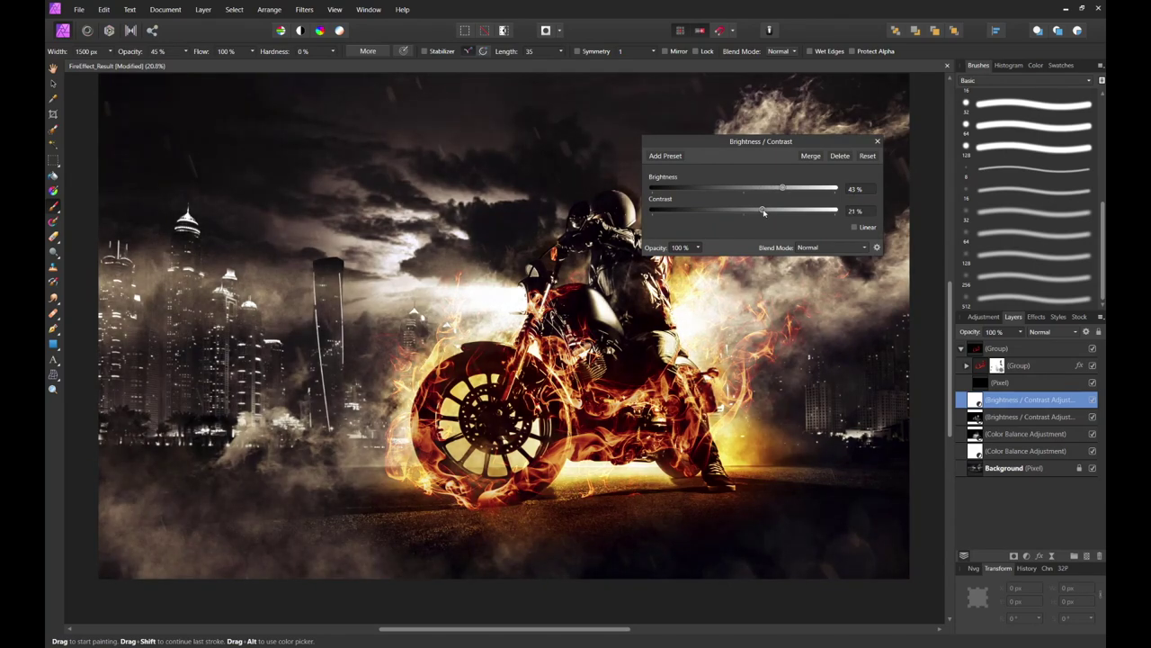
left_click_drag(878, 144, 884, 192)
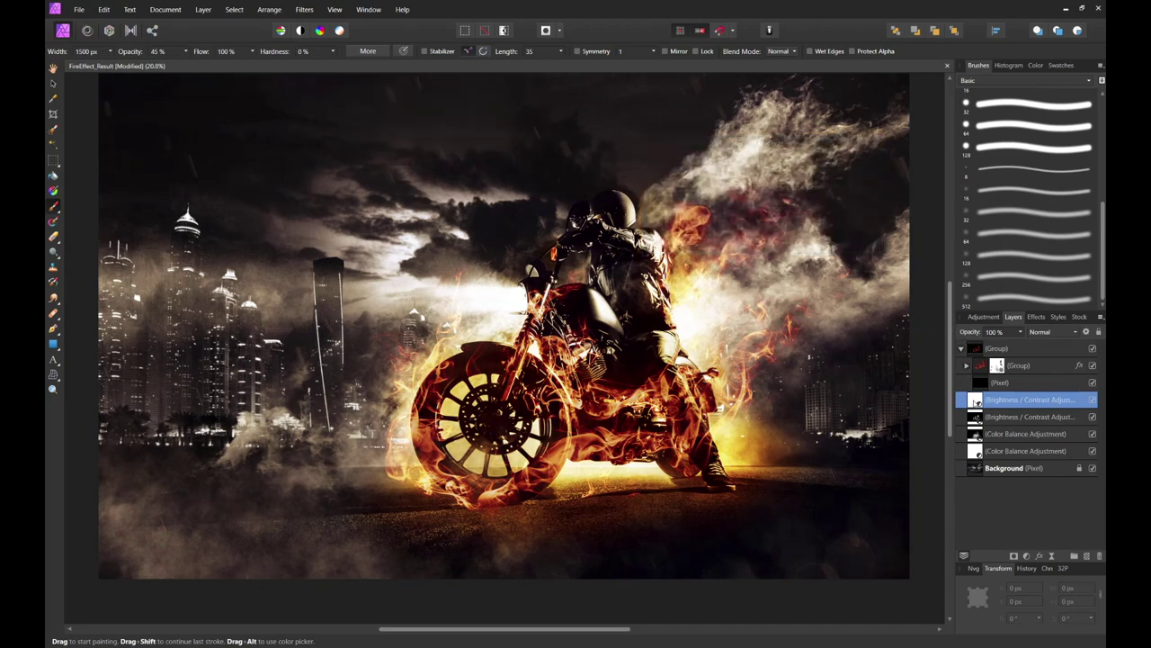
Paint the brightening onto the cloud by the headlight, top-right smoke and lower-left skyline.
mouse_move(415, 262)
left_mouse_down()
mouse_move(449, 247)
mouse_move(410, 256)
mouse_move(455, 263)
mouse_move(452, 185)
left_mouse_up()
mouse_move(674, 171)
left_mouse_down()
mouse_move(746, 108)
mouse_move(774, 99)
mouse_move(814, 122)
mouse_move(783, 157)
mouse_move(849, 267)
mouse_move(864, 252)
mouse_move(814, 256)
left_mouse_up()
mouse_move(349, 441)
left_mouse_down()
mouse_move(98, 432)
mouse_move(320, 446)
mouse_move(316, 433)
mouse_move(97, 432)
left_mouse_up()
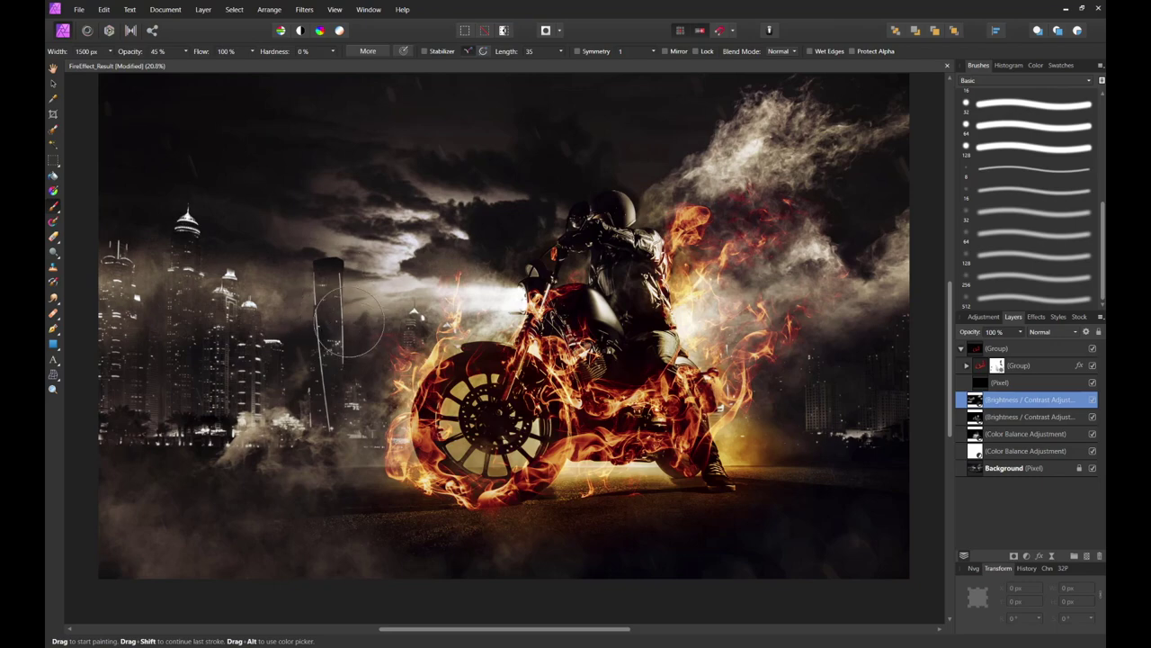
Toggle the Brightness / Contrast layer on and off to compare before and after.
left_click(1093, 401)
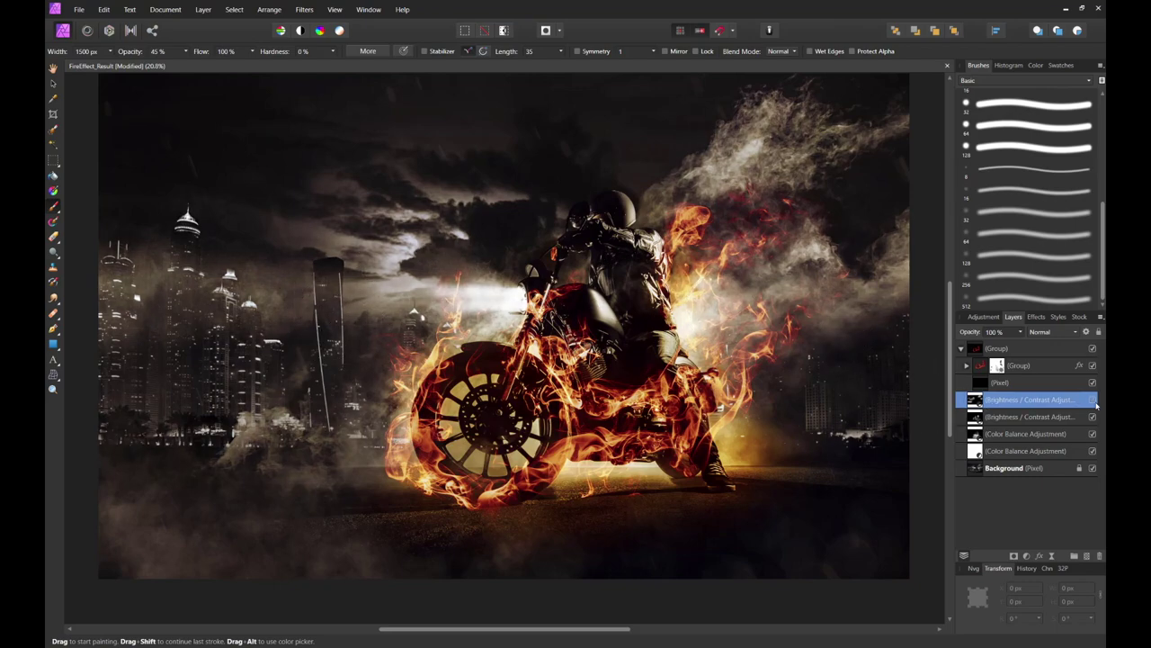
left_click(1093, 401)
left_click(1093, 401)
left_click(1093, 401)
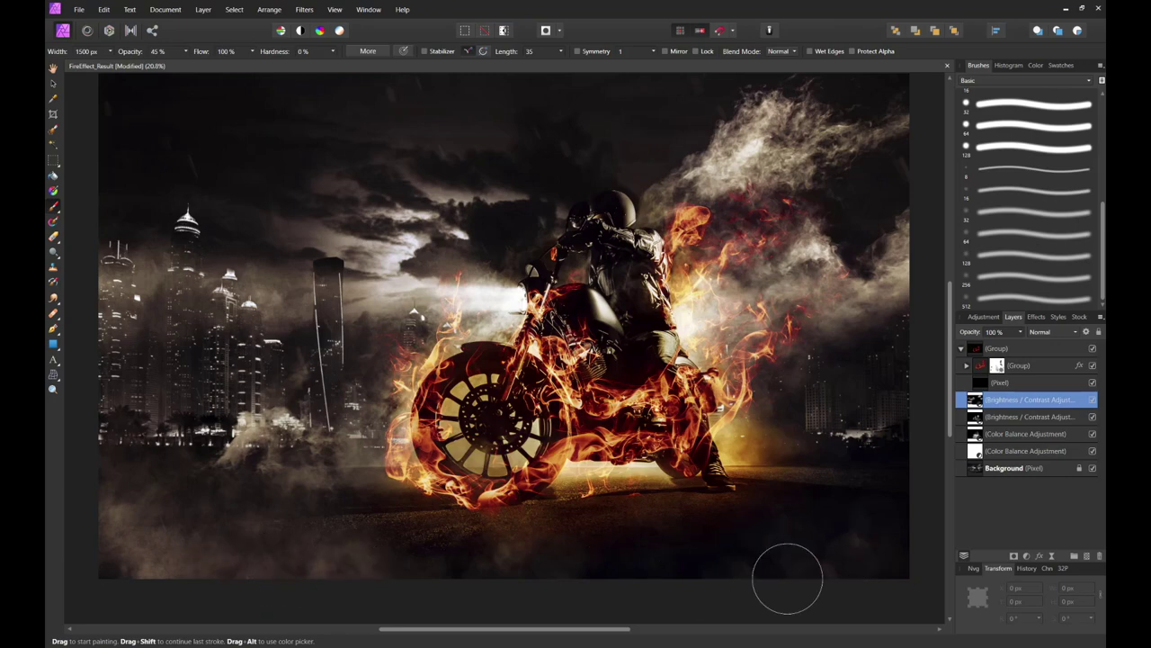
left_click(1093, 399)
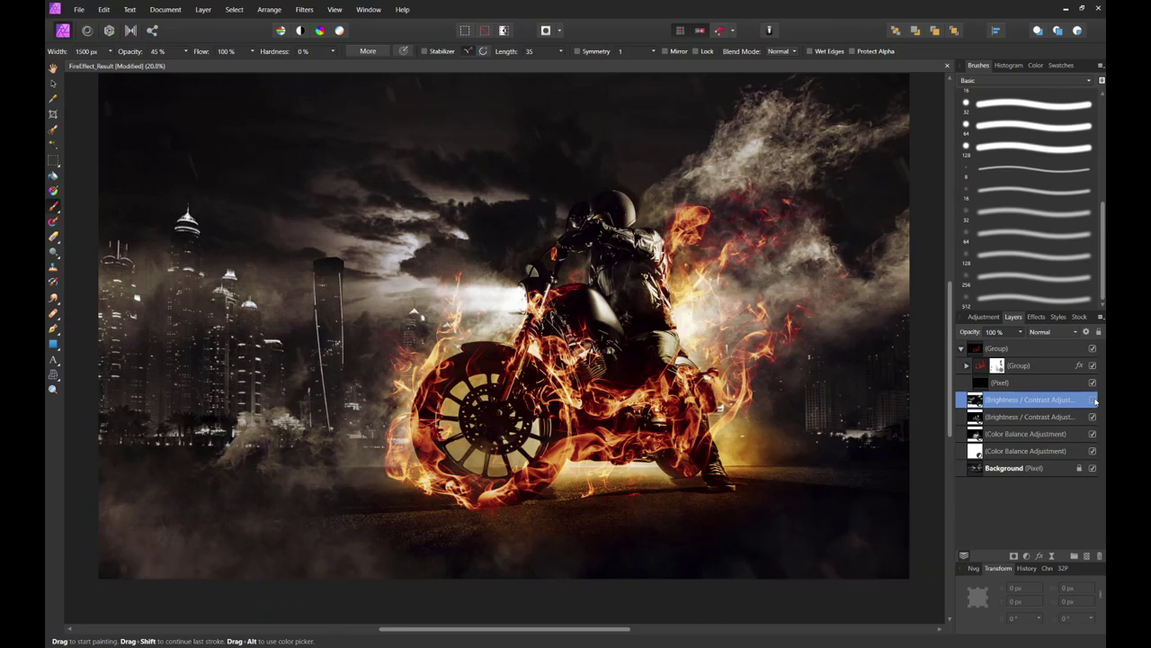
left_click(1093, 399)
left_click(1093, 399)
left_click(1093, 399)
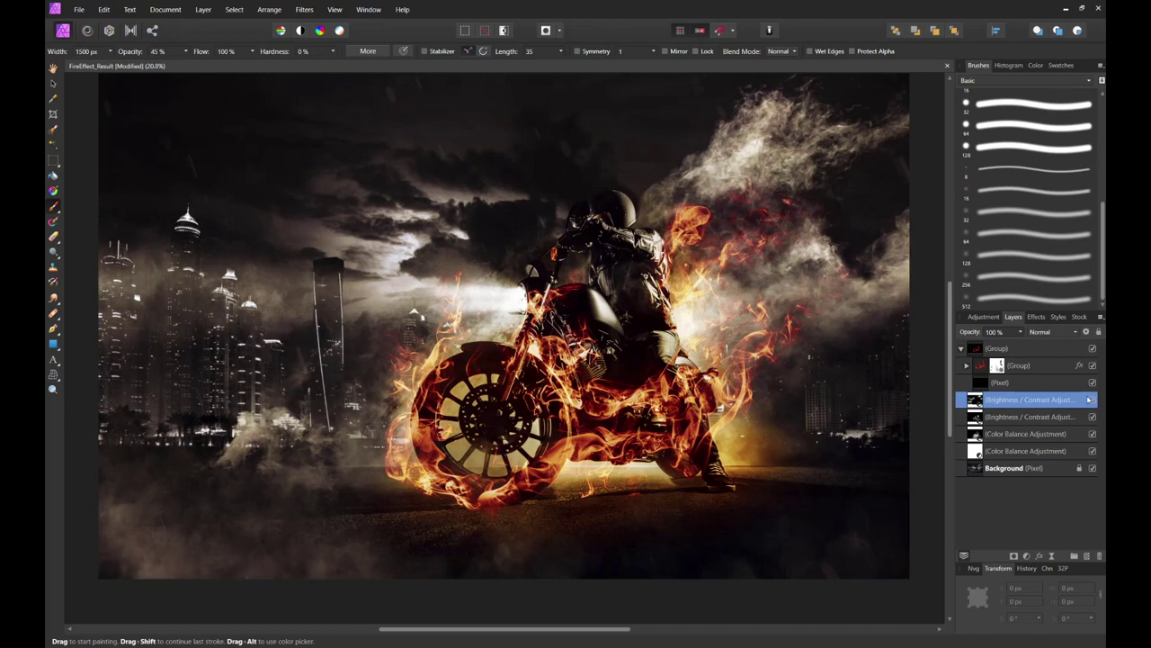
Select the top Group and add a new empty pixel layer above it.
left_click(1045, 350)
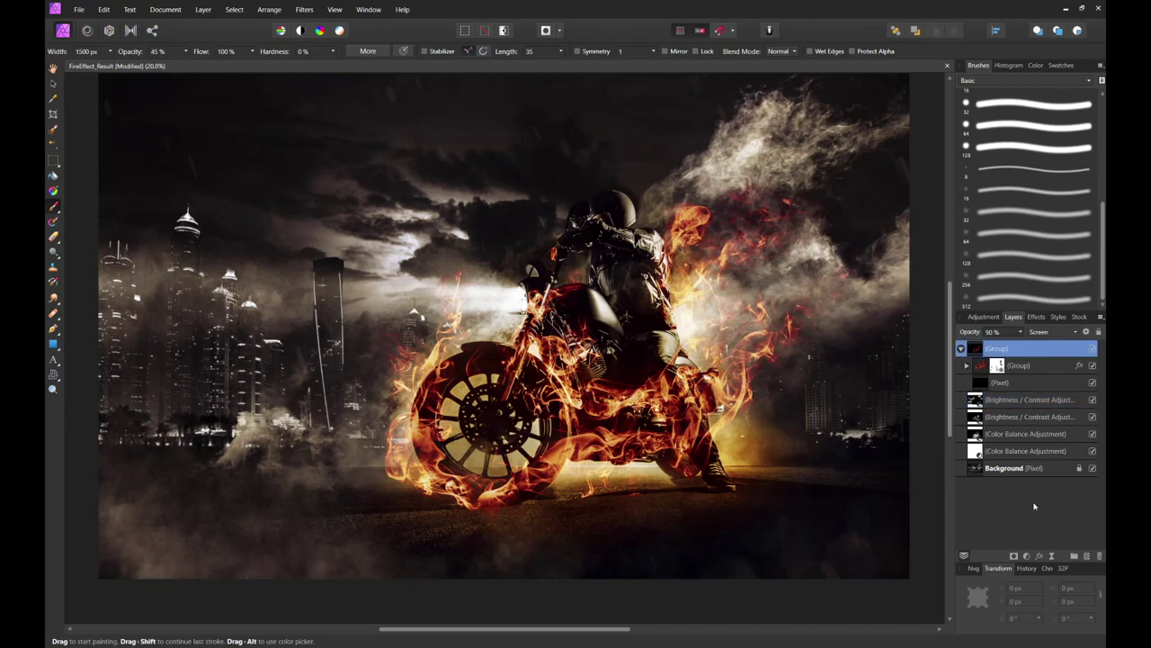
left_click(1086, 557)
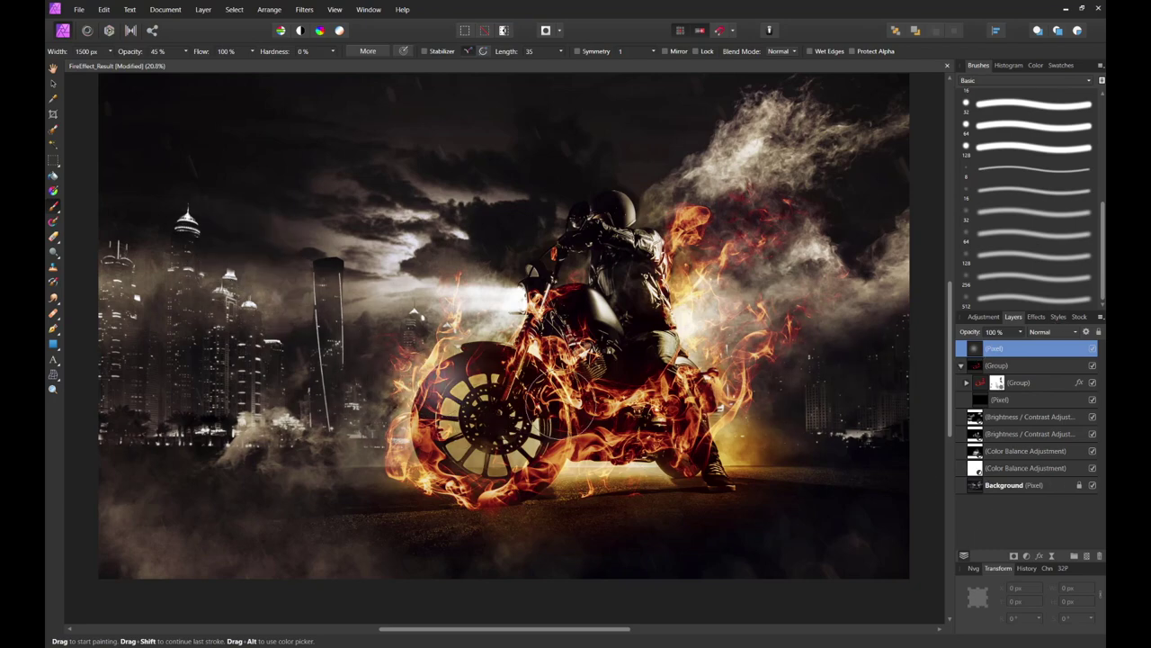
key("Delete")
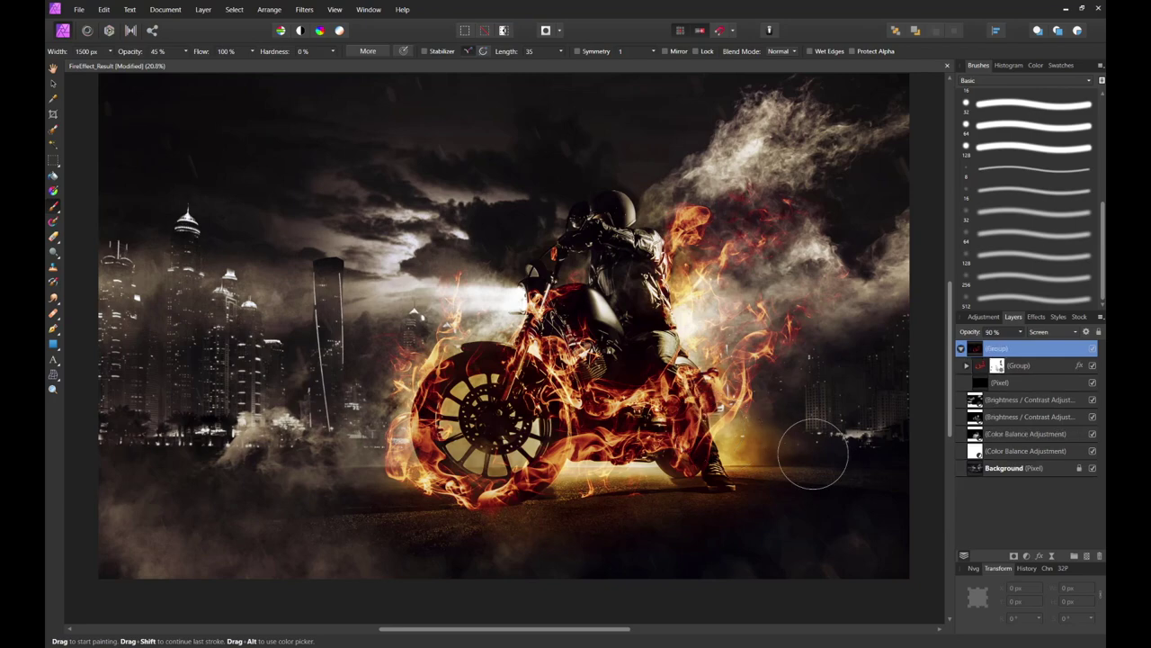
left_click(1087, 557)
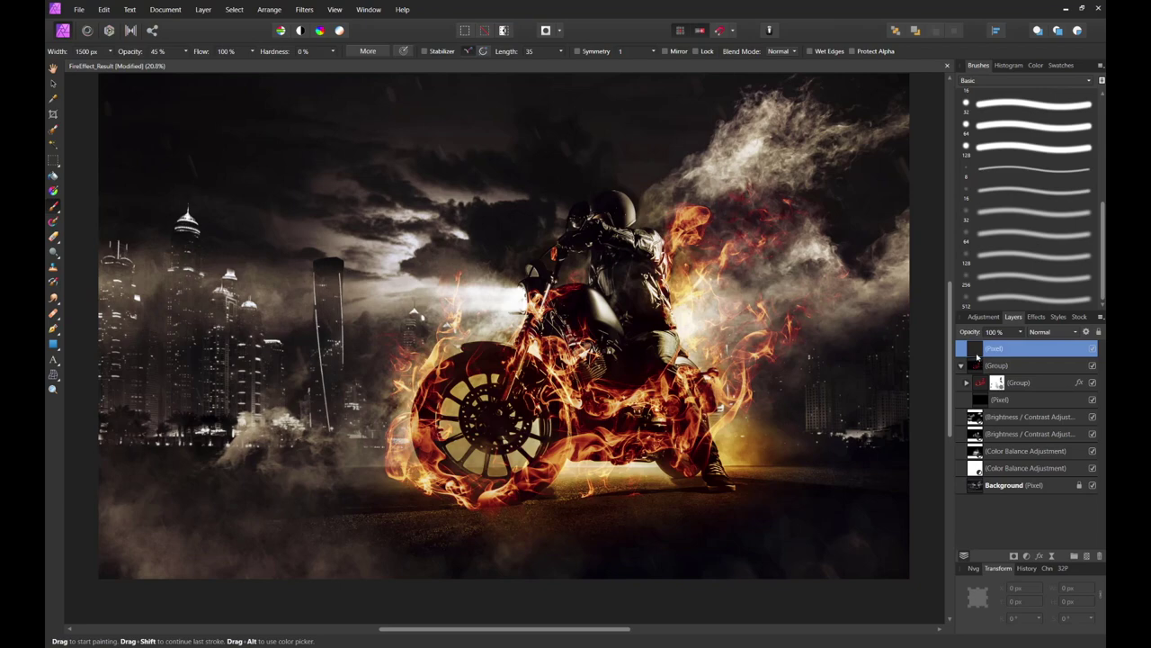
Choose Flood Fill and set the working colour to RGB 128, 128, 128.
left_click(54, 179)
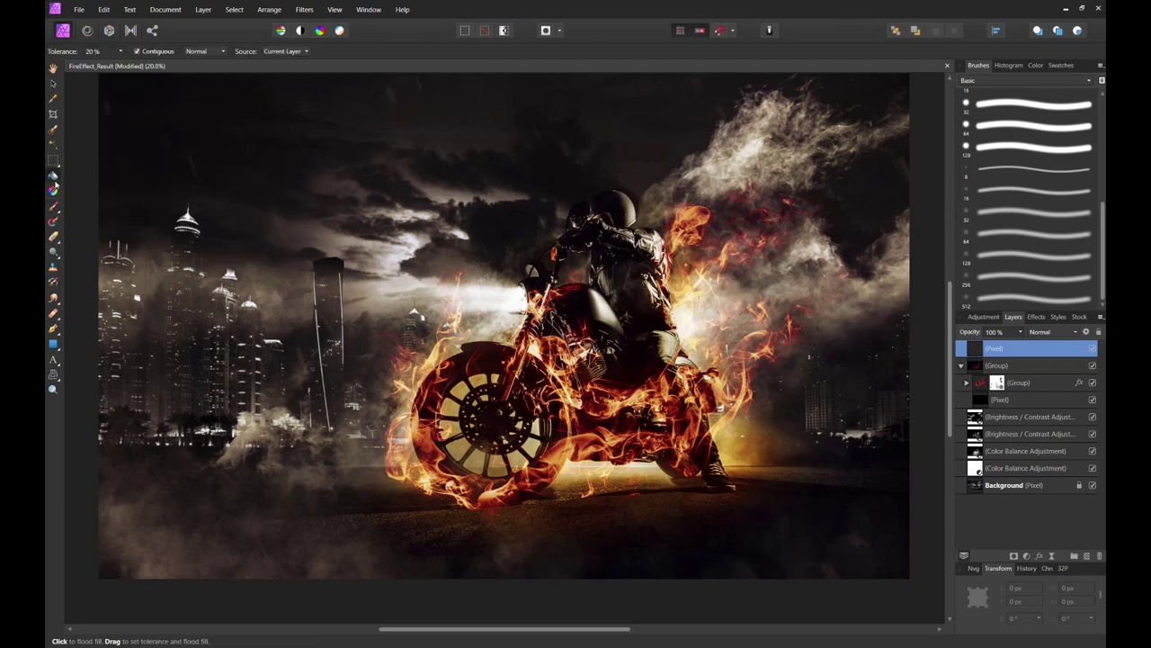
left_click(1036, 65)
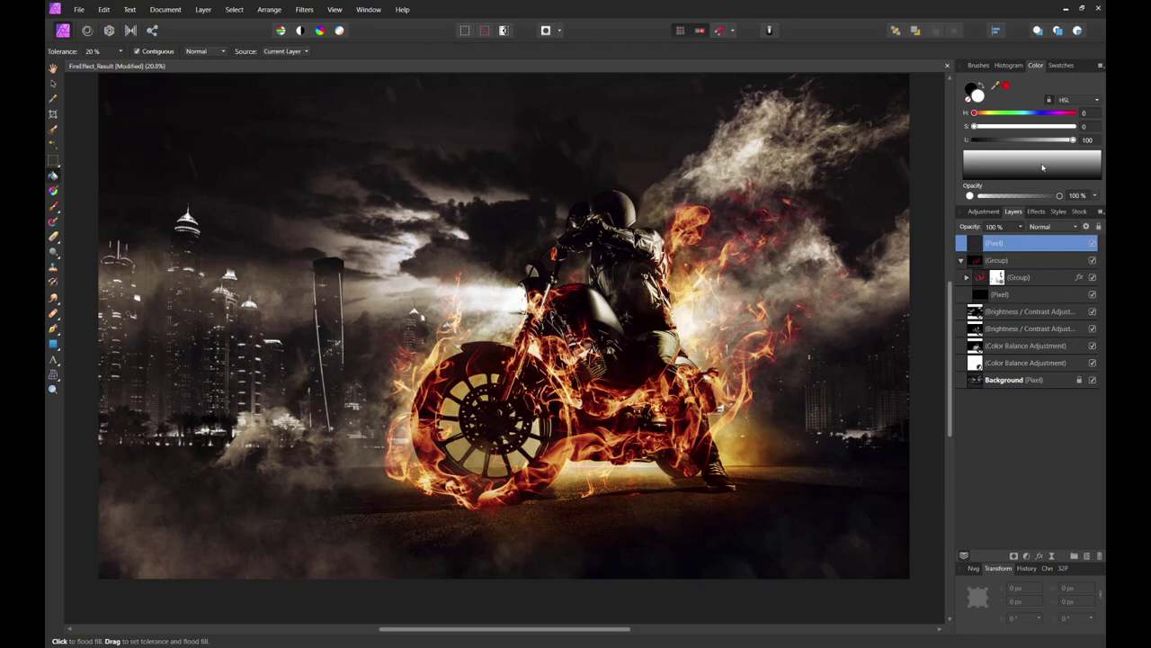
left_click_drag(1043, 167, 1037, 185)
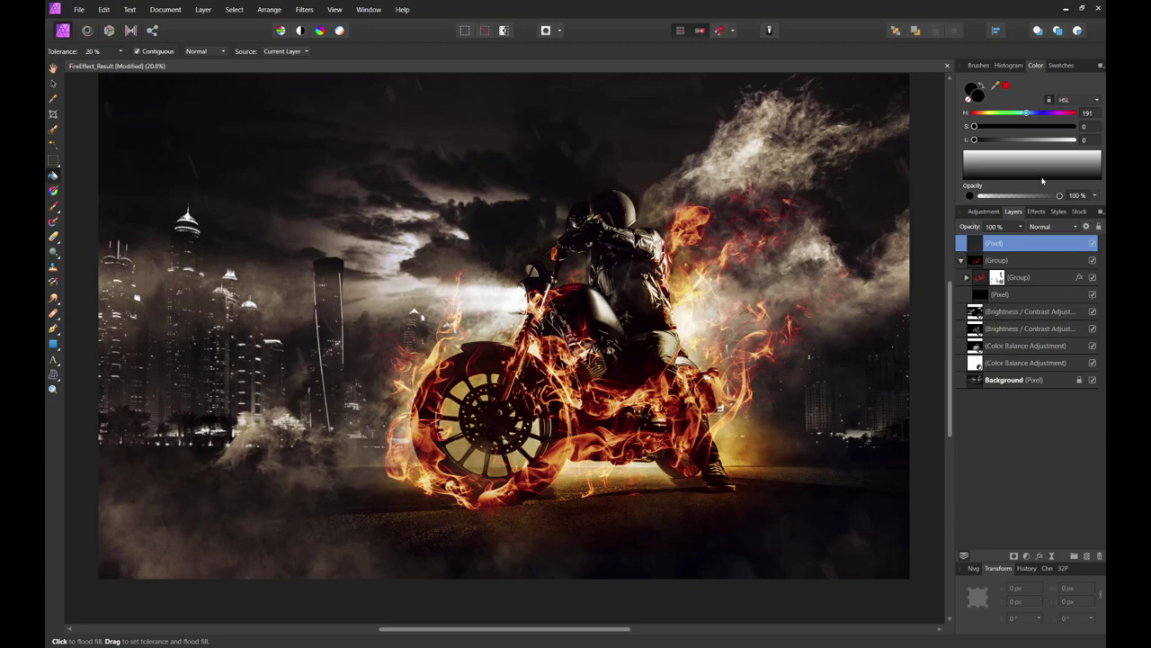
left_click(1079, 100)
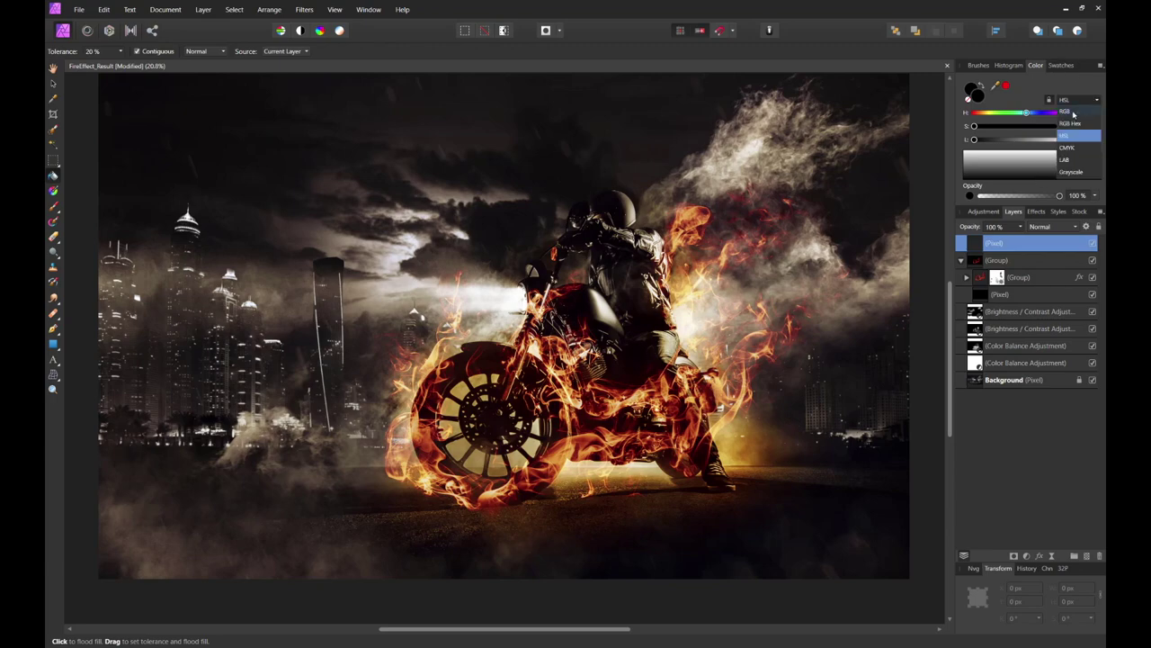
left_click(1073, 112)
mouse_move(1030, 167)
left_mouse_down()
mouse_move(1035, 192)
mouse_move(1018, 157)
mouse_move(1010, 165)
left_mouse_up()
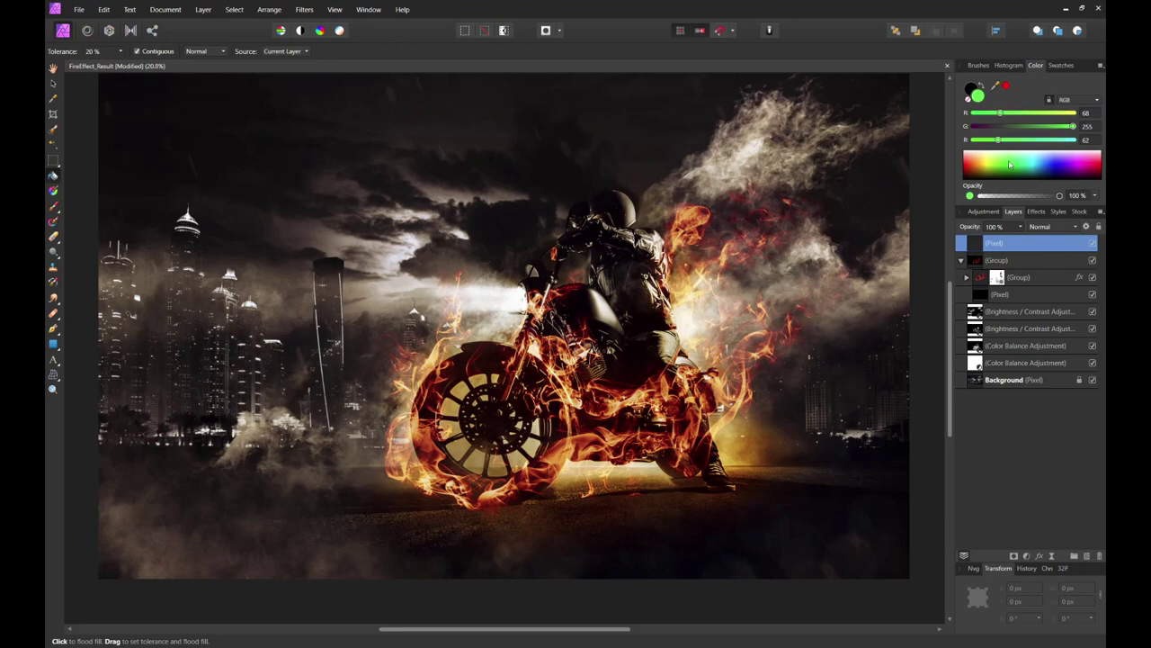
left_click(1085, 114)
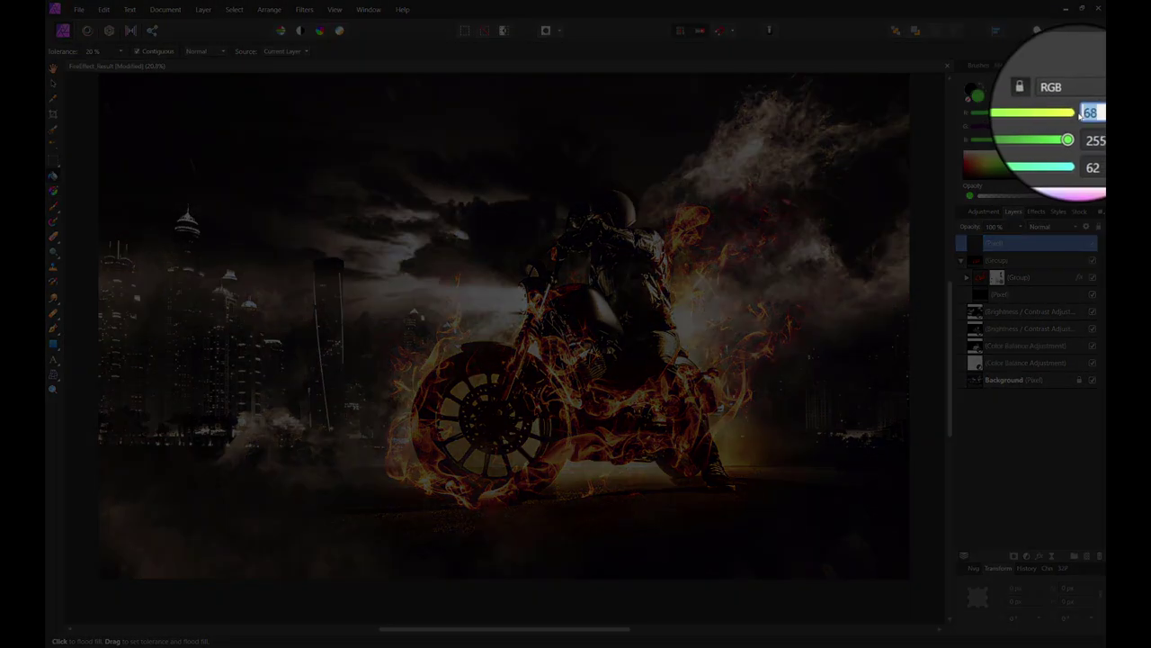
left_click(1088, 126)
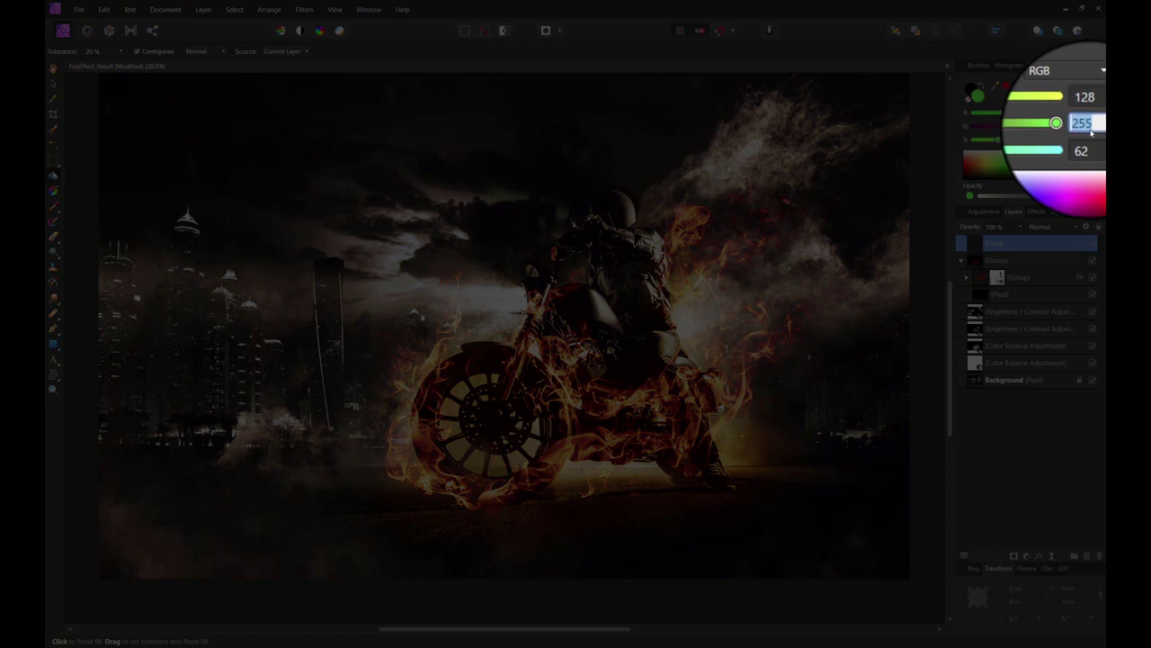
type("128")
key("Tab")
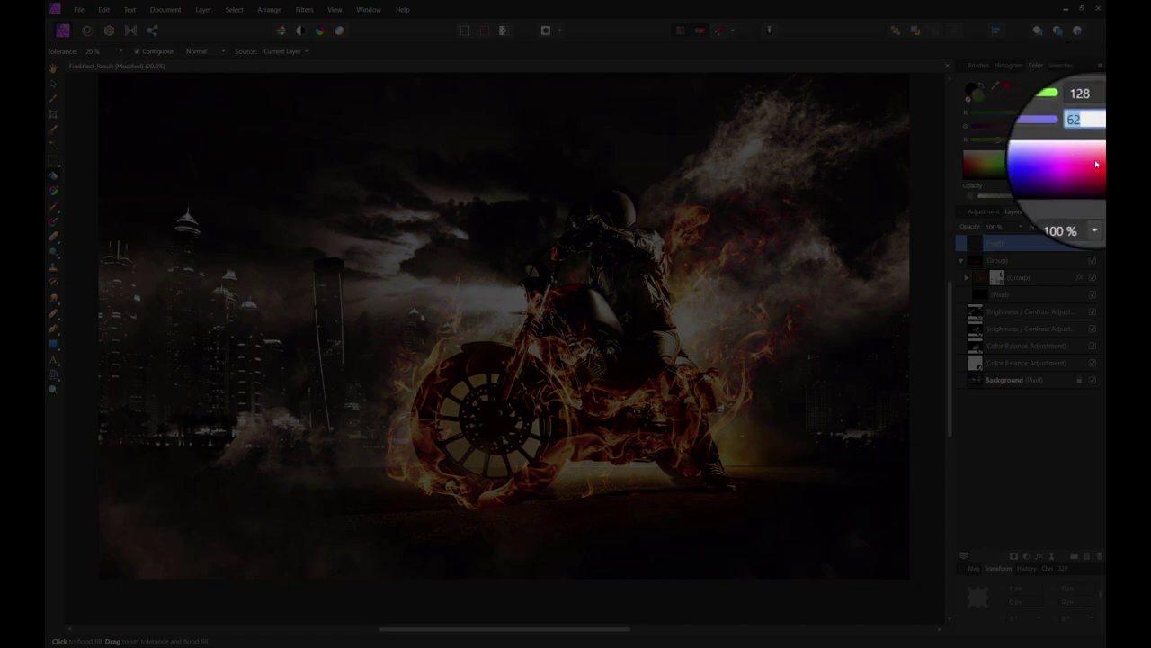
type("128")
key("Return")
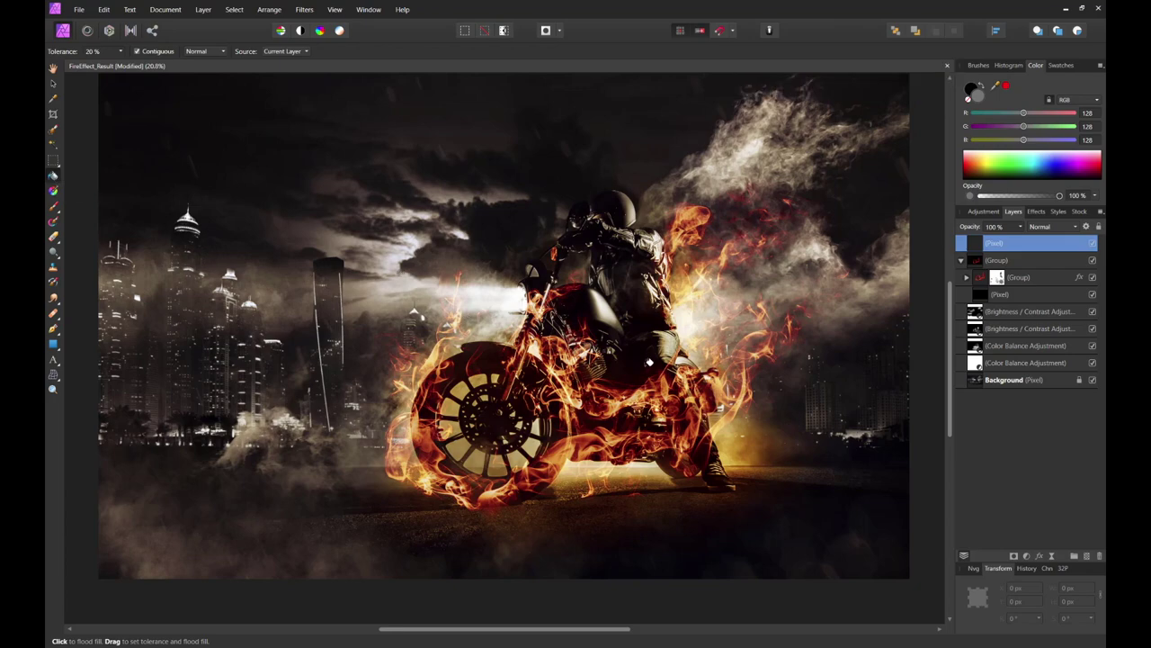
Fill the top layer with the mid grey and set its blend mode to Overlay.
left_click(648, 362)
left_click(1021, 228)
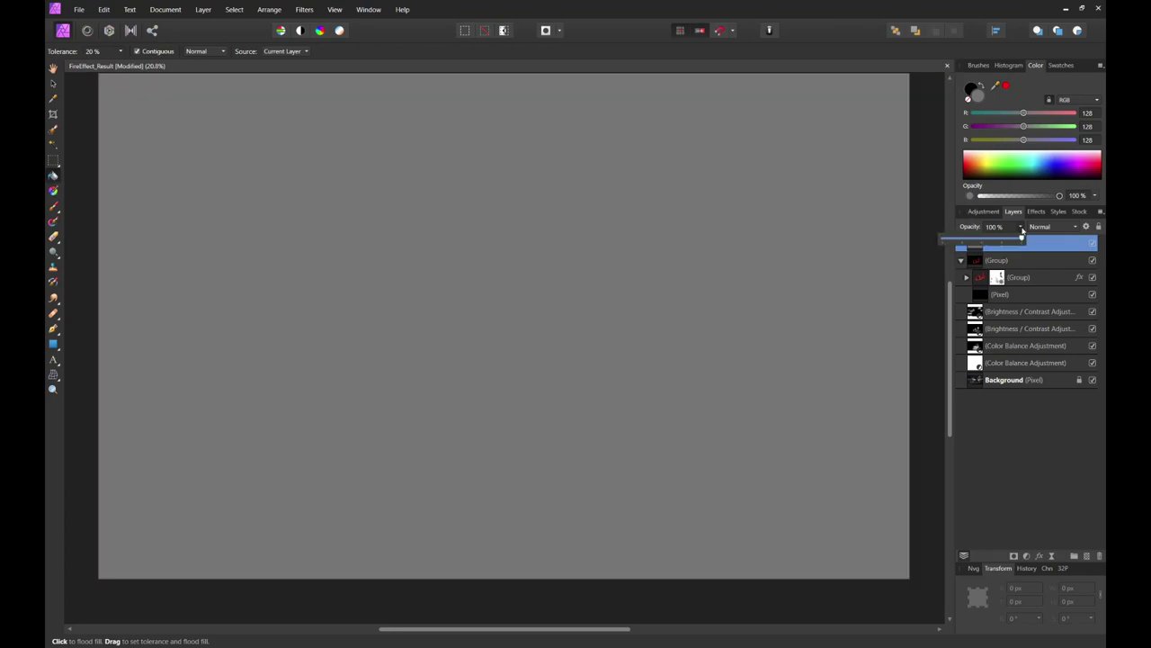
left_click(1057, 232)
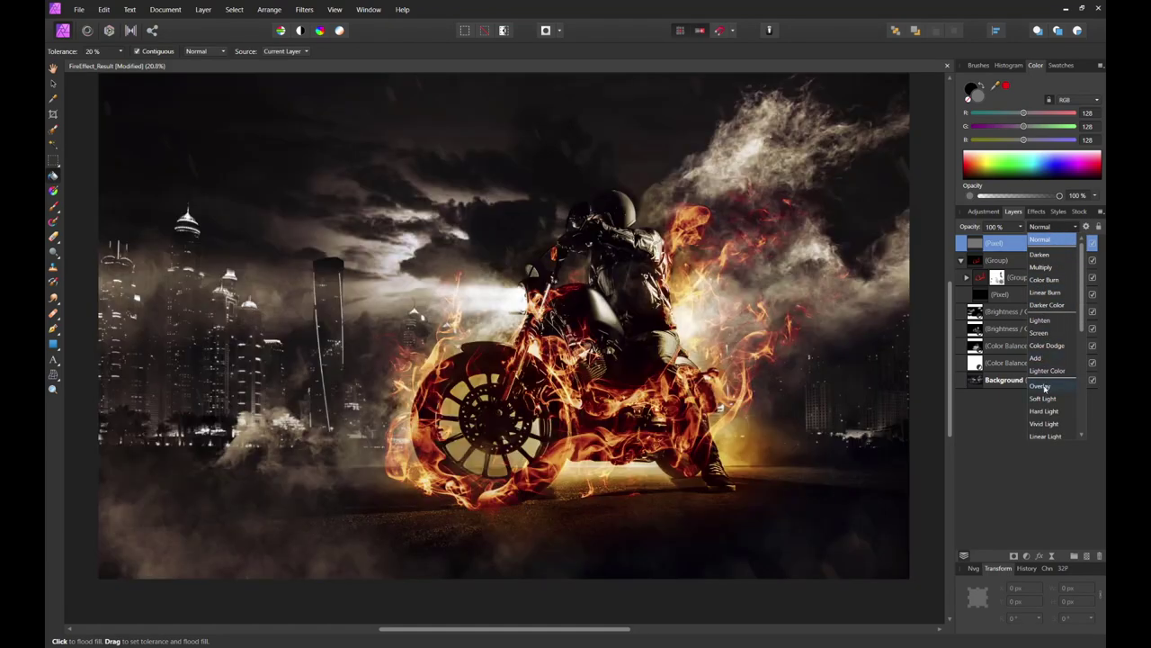
left_click(1044, 386)
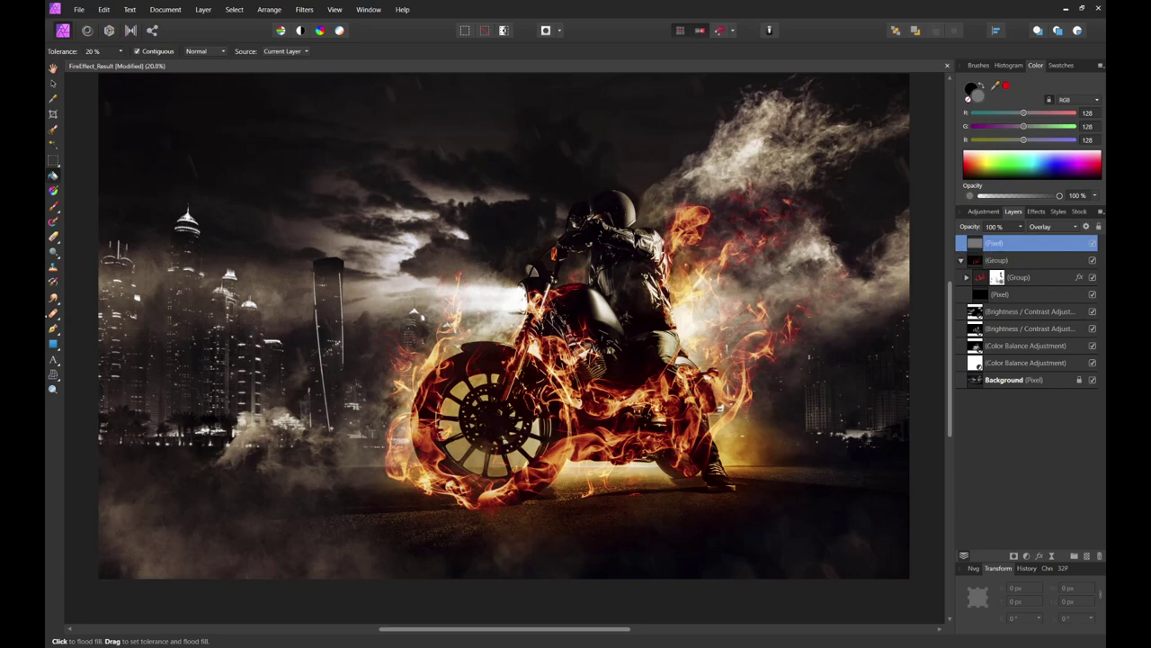
Switch to the Burn Brush Tool and set its width to 2000 px.
left_click(58, 299)
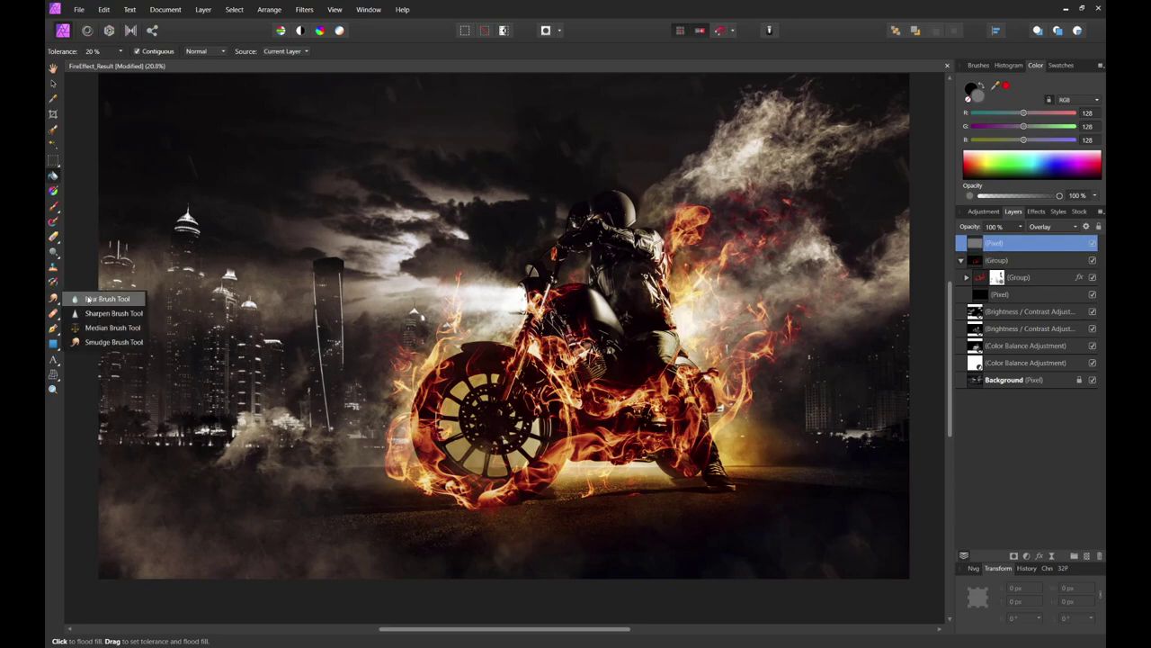
left_click(107, 342)
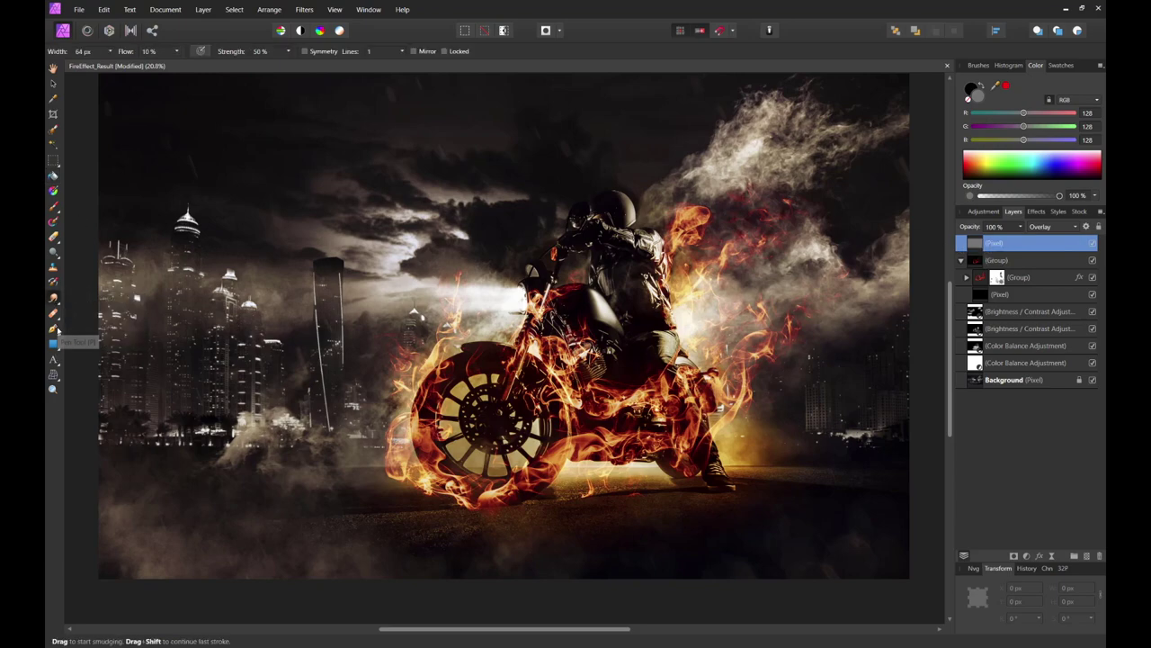
left_click(54, 258)
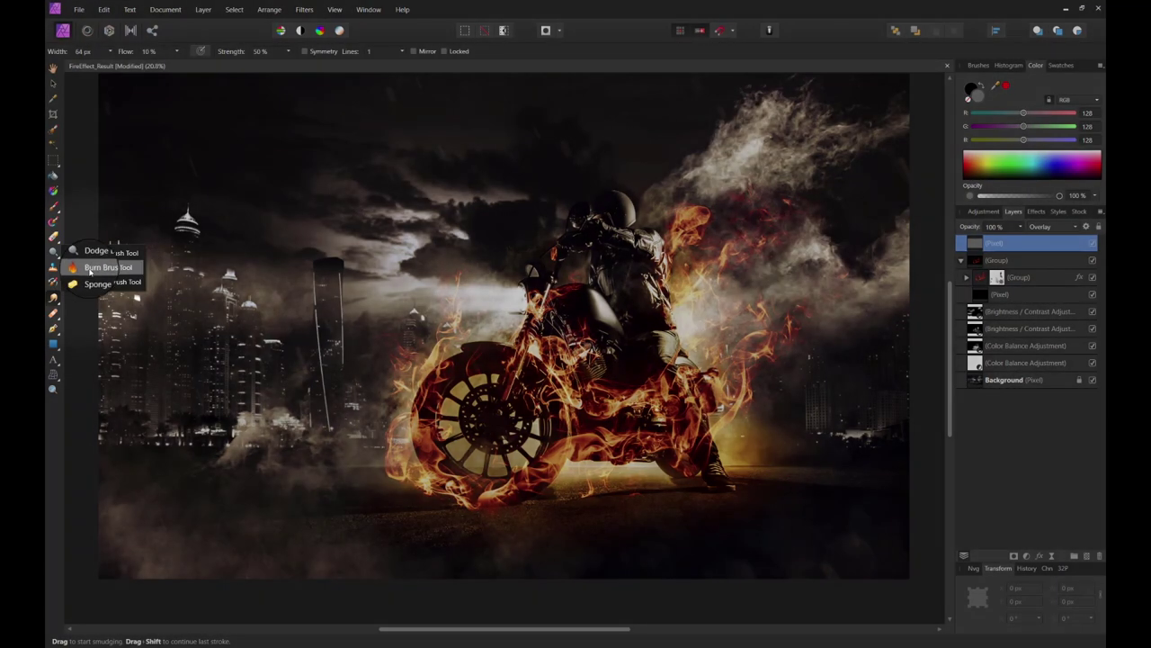
left_click(90, 264)
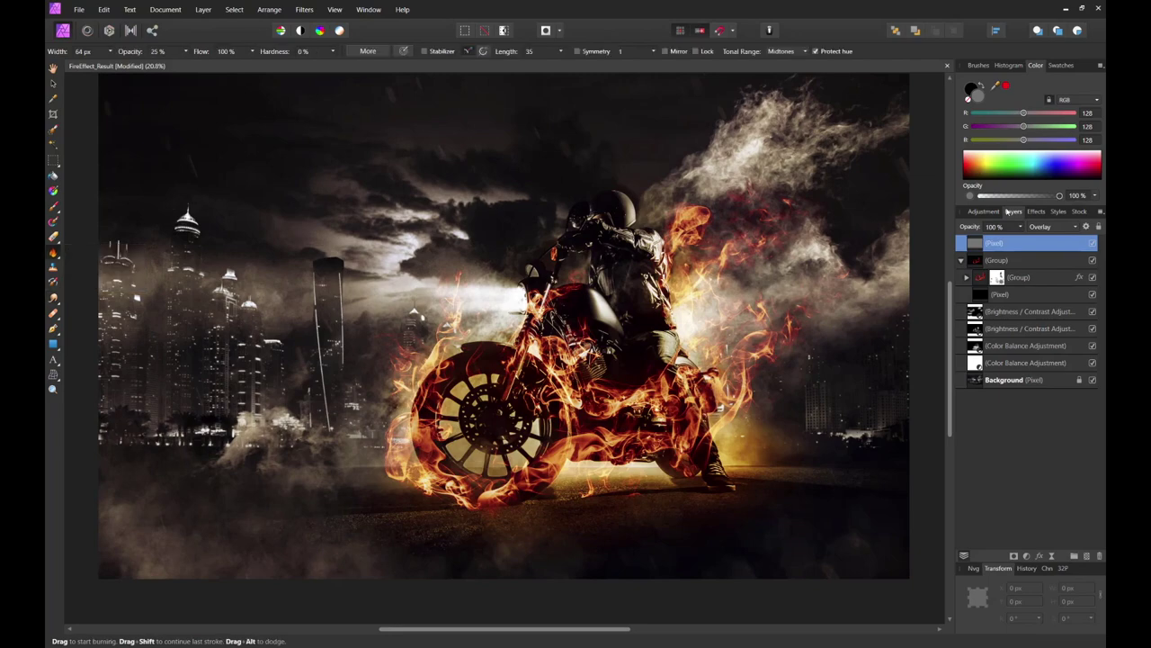
left_click(88, 53)
left_click(88, 52)
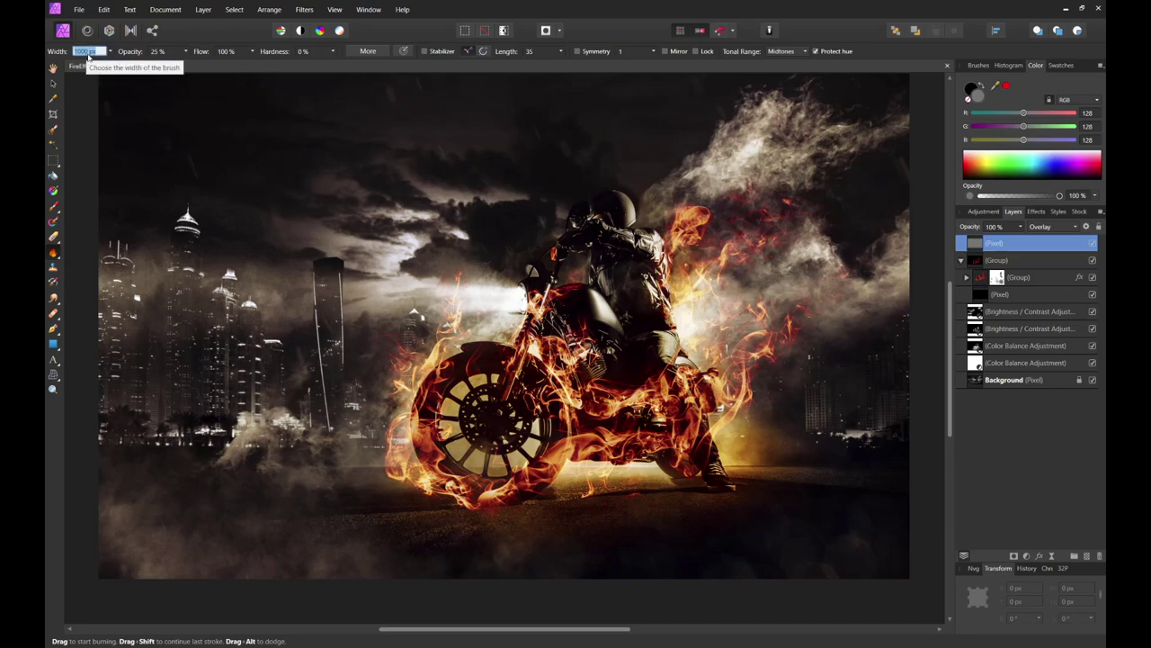
key("Return")
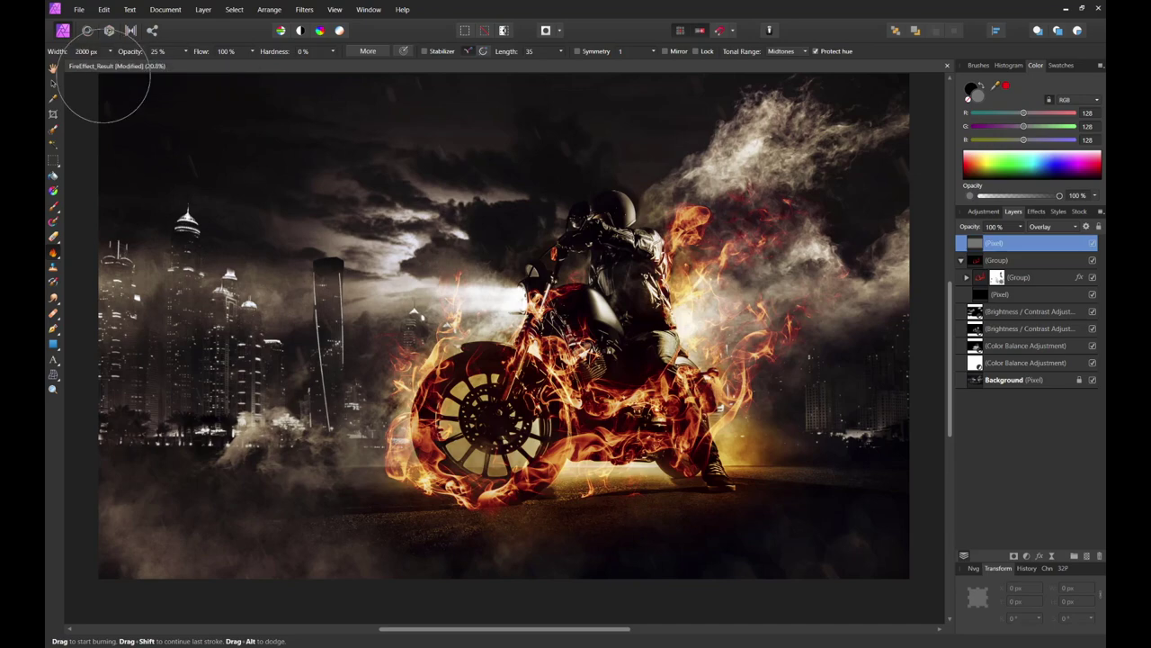
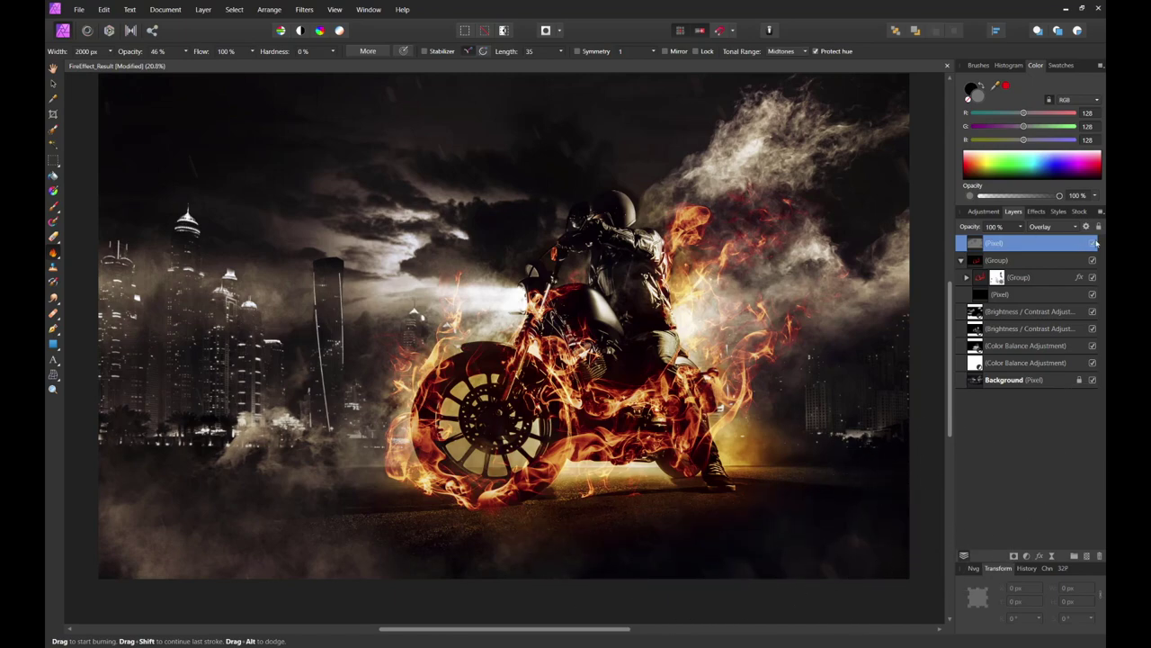
Toggle the top overlay layer off and on to compare the image.
left_click(1093, 244)
left_click(1093, 245)
left_click(1092, 245)
Dodge the left towers and clouds, the smoke on the rider's back, and both wheels.
left_click(53, 255)
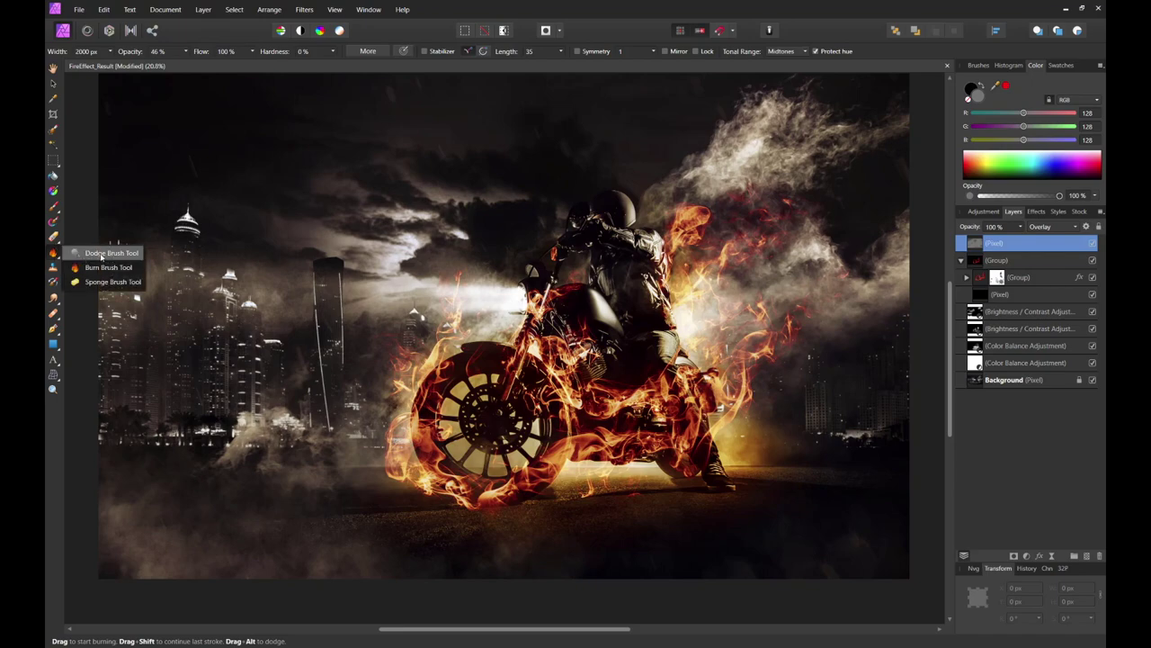
left_click(100, 256)
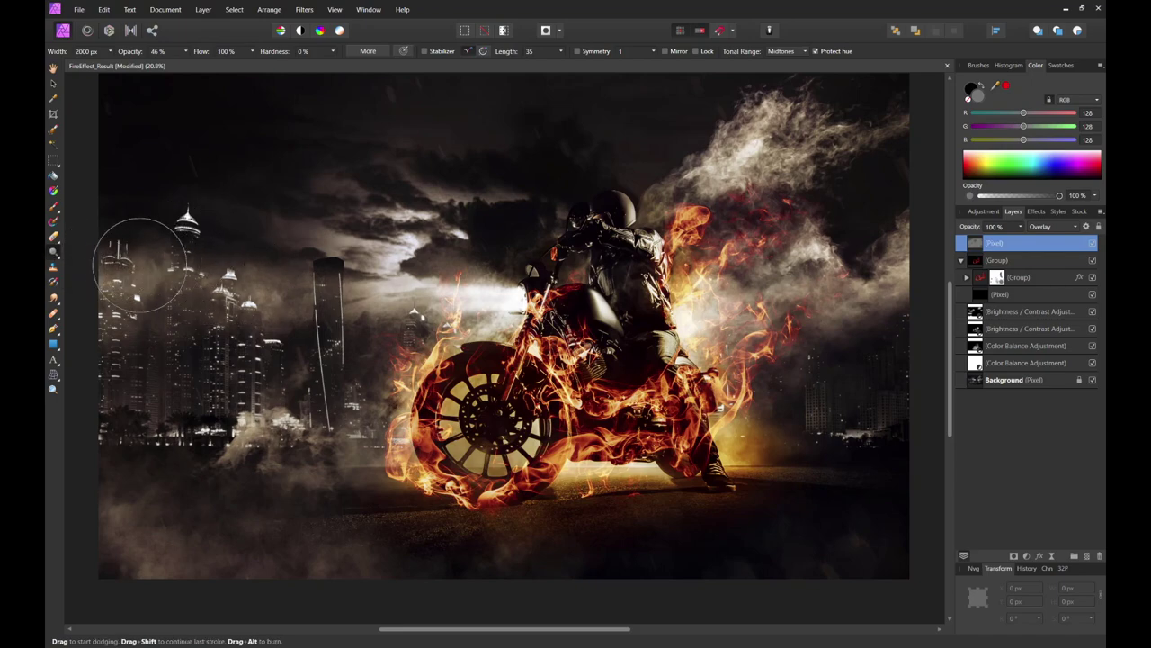
mouse_move(121, 286)
left_mouse_down()
mouse_move(212, 275)
mouse_move(253, 286)
mouse_move(212, 270)
mouse_move(283, 296)
mouse_move(385, 221)
left_mouse_up()
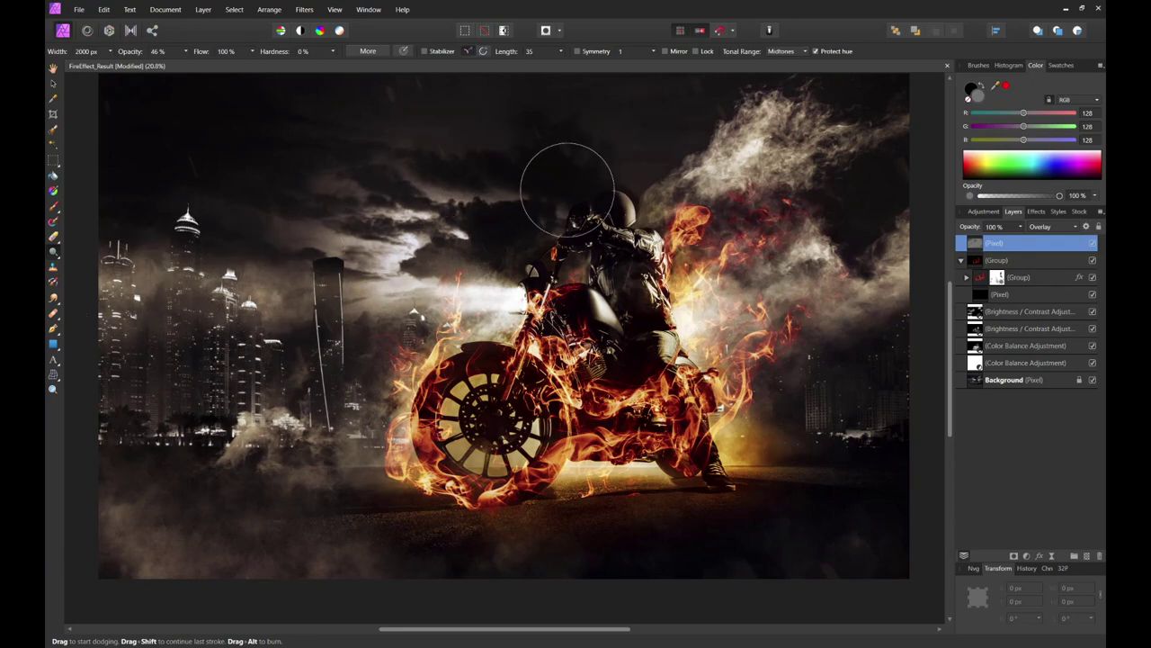
mouse_move(665, 245)
left_mouse_down()
mouse_move(634, 245)
mouse_move(647, 297)
mouse_move(670, 311)
mouse_move(710, 306)
mouse_move(719, 333)
mouse_move(646, 261)
mouse_move(660, 219)
mouse_move(630, 206)
mouse_move(663, 206)
left_mouse_up()
mouse_move(720, 400)
left_mouse_down()
mouse_move(745, 450)
mouse_move(624, 481)
mouse_move(598, 471)
mouse_move(467, 340)
mouse_move(495, 401)
mouse_move(481, 422)
mouse_move(450, 423)
left_mouse_up()
mouse_move(497, 466)
left_mouse_down()
mouse_move(468, 414)
mouse_move(527, 501)
left_mouse_up()
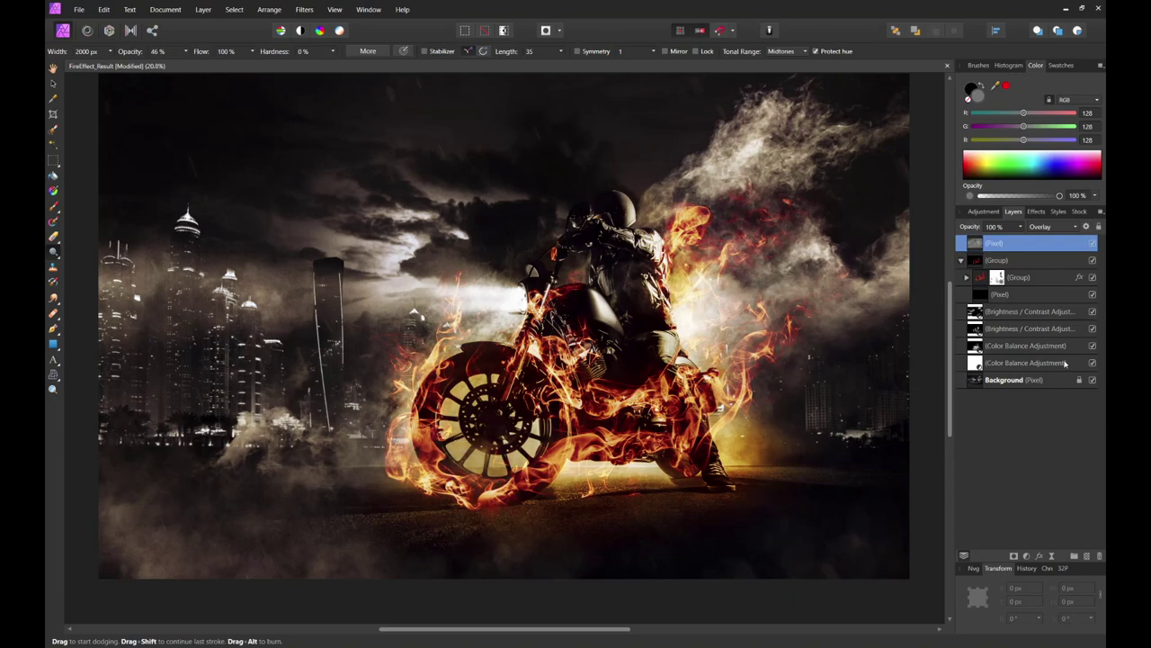
Compare the dodged overlay layer on and off, then set its opacity to 50%.
left_click(1092, 242)
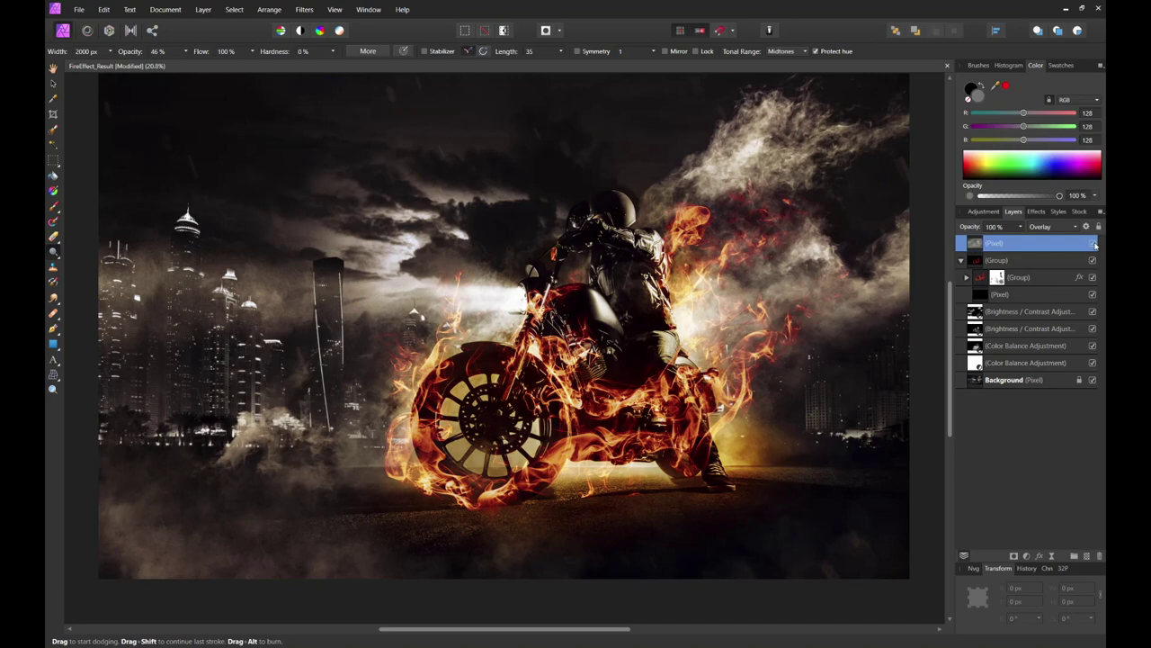
left_click(1093, 243)
left_click(1093, 243)
left_click(1093, 243)
double_click(1031, 244)
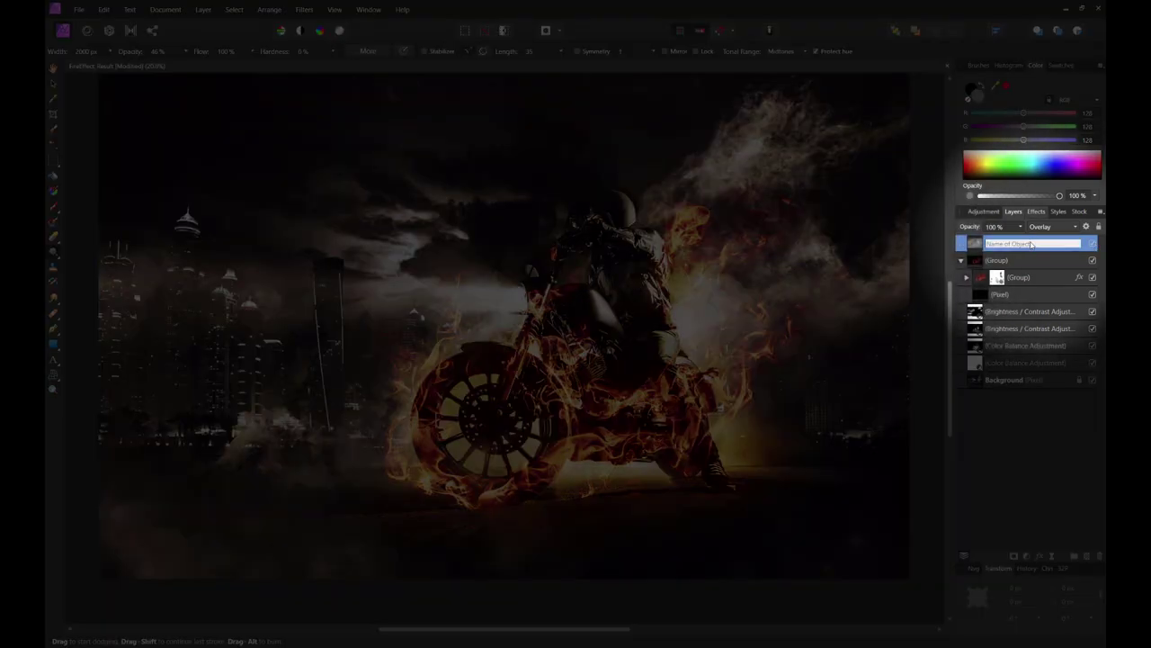
key("Escape")
type("5")
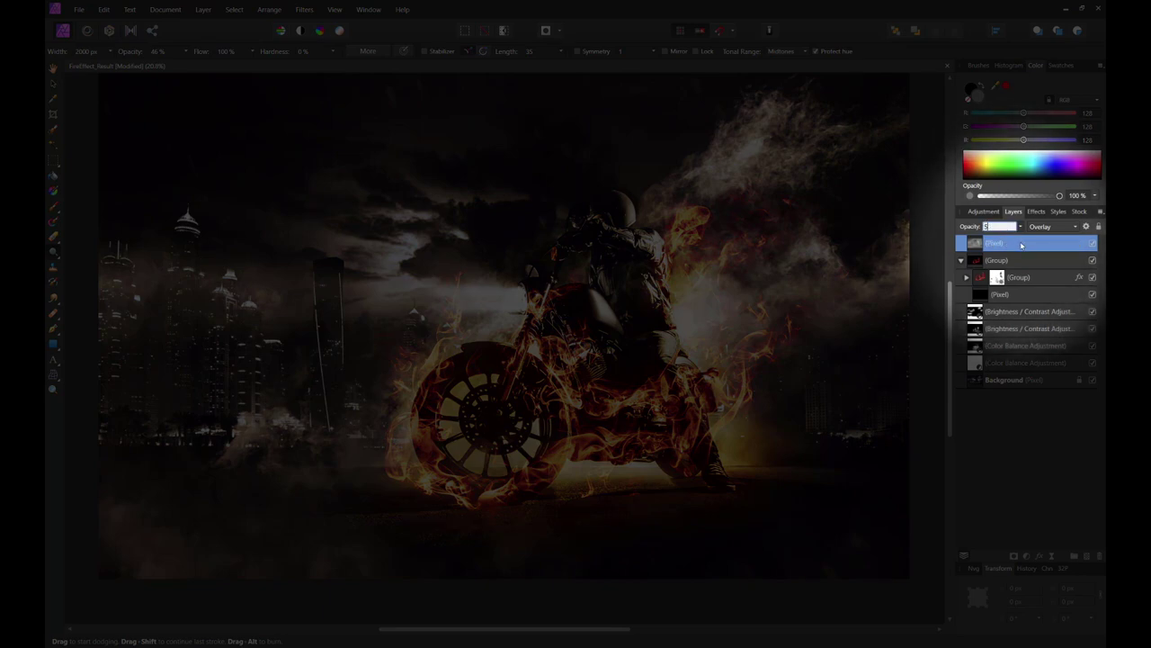
type("0")
key("Return")
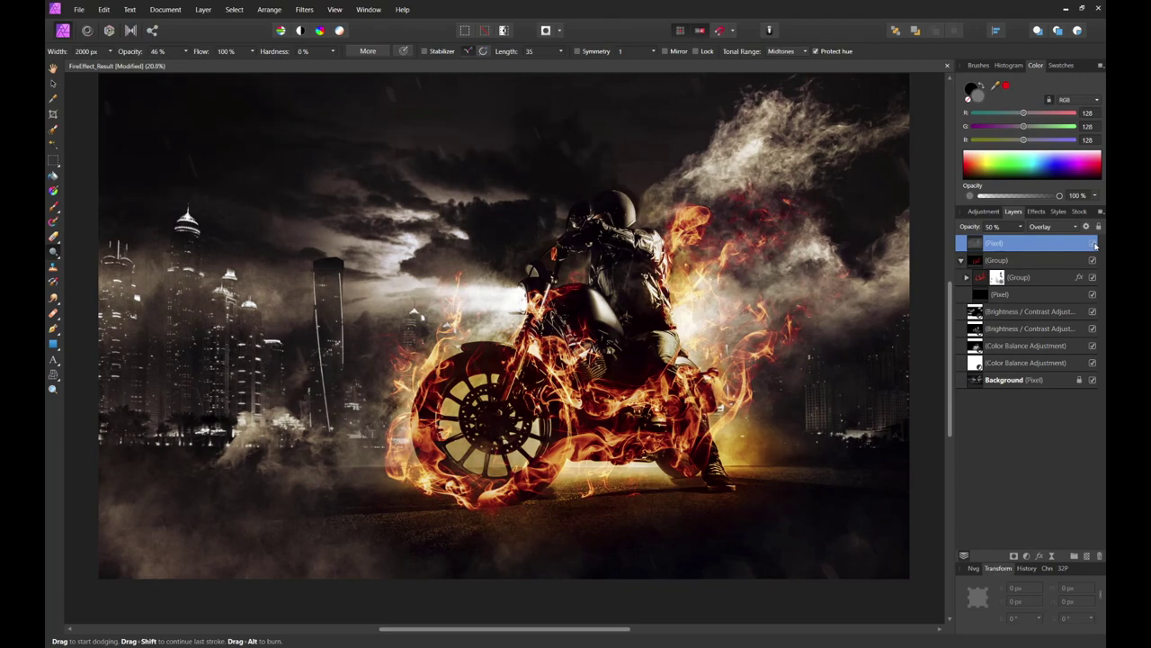
left_click(1030, 346)
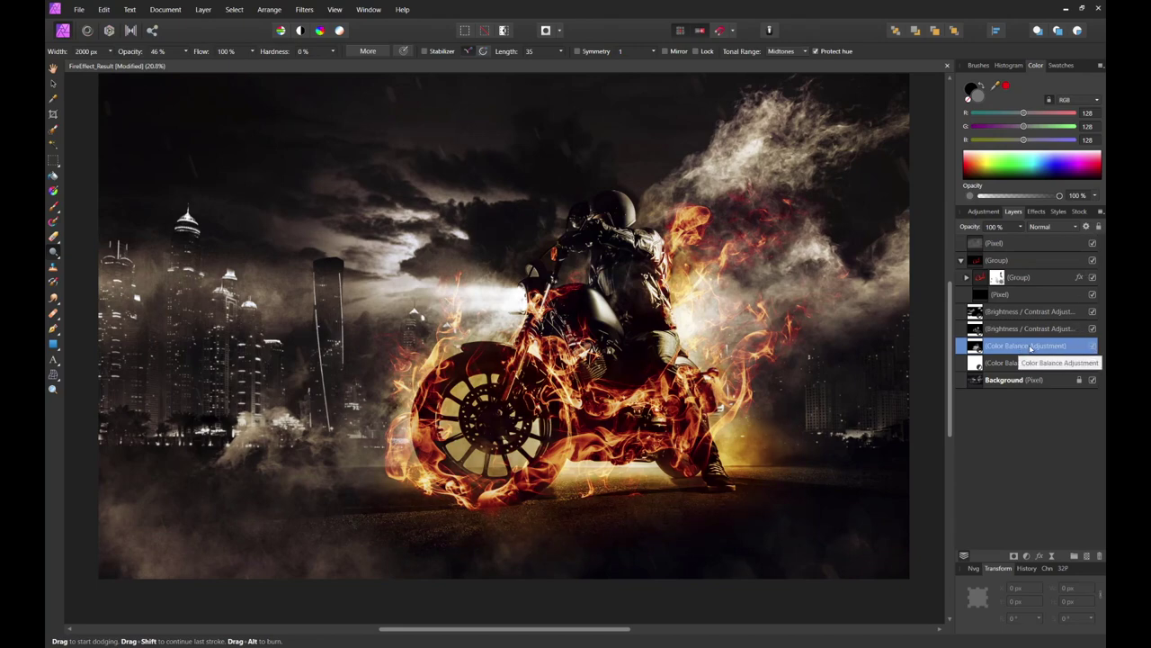
Shift the Color Balance midtones toward yellow and magenta, and the shadows toward green.
double_click(975, 347)
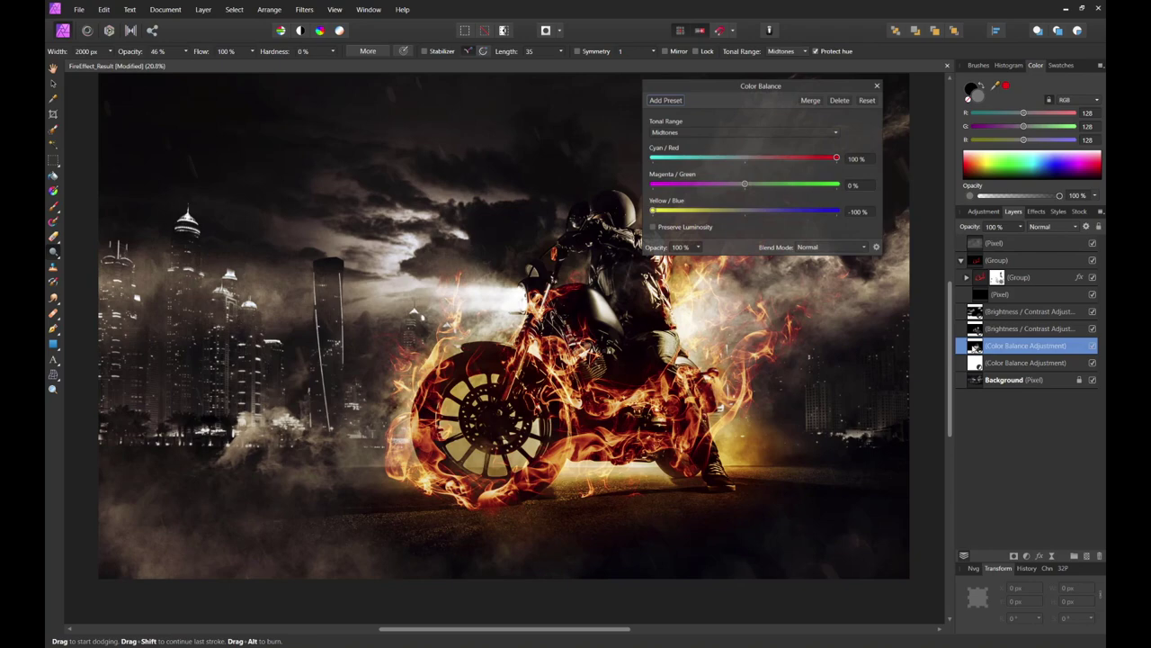
mouse_move(677, 212)
left_mouse_down()
mouse_move(778, 213)
mouse_move(694, 213)
left_mouse_up()
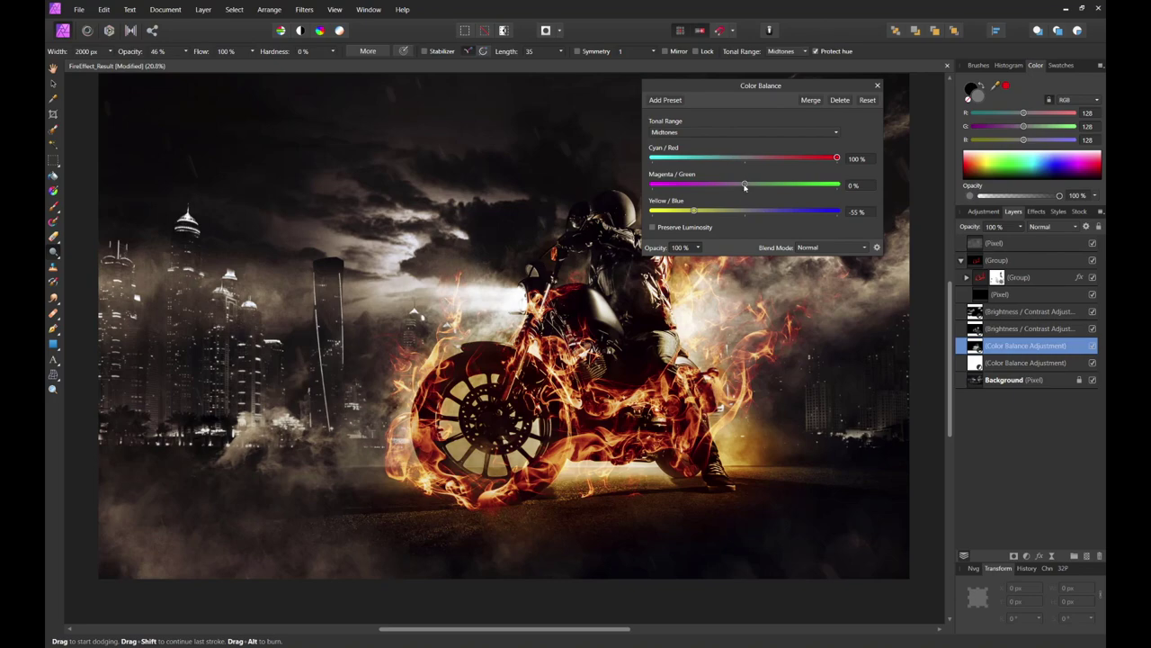
mouse_move(745, 186)
left_mouse_down()
mouse_move(832, 186)
mouse_move(731, 193)
left_mouse_up()
left_click(741, 133)
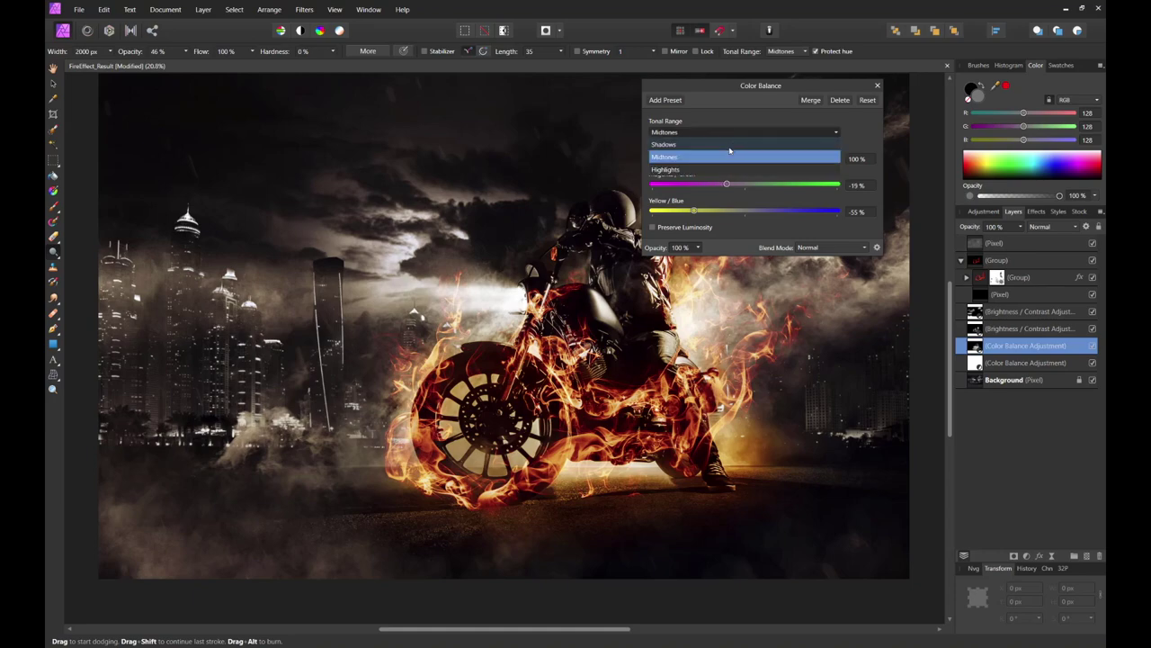
left_click(683, 144)
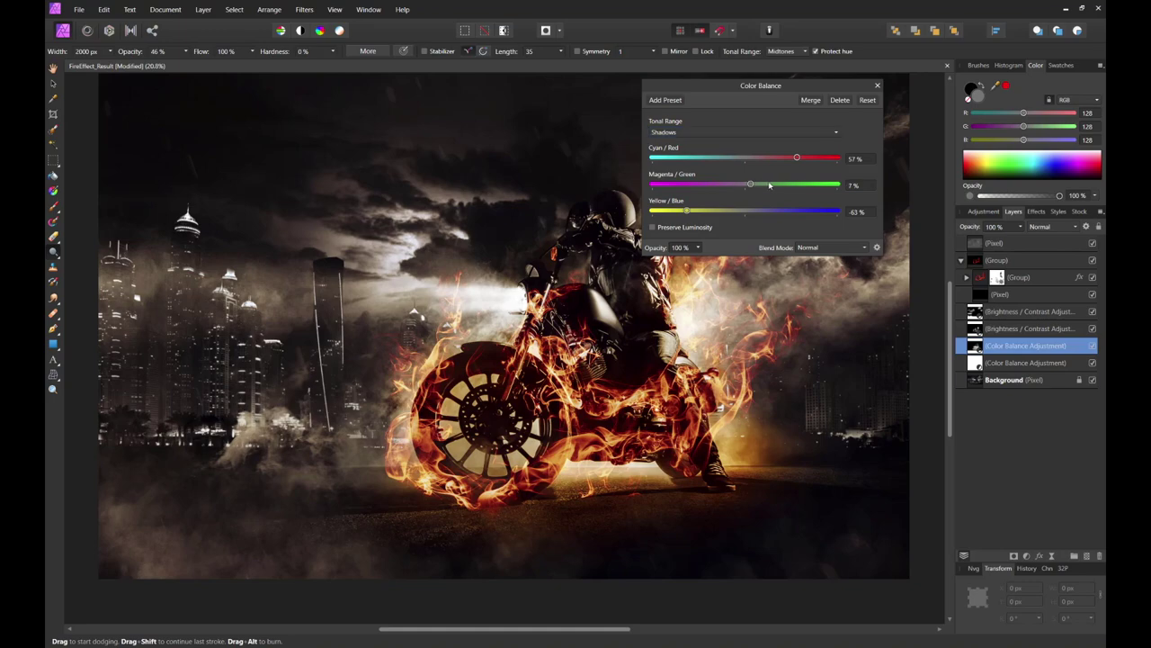
mouse_move(746, 186)
left_mouse_down()
mouse_move(778, 184)
mouse_move(724, 189)
mouse_move(751, 189)
left_mouse_up()
Set the highlights to Cyan/Red 33%, Magenta/Green -4%, Yellow/Blue -27%.
left_click(724, 133)
left_click(712, 169)
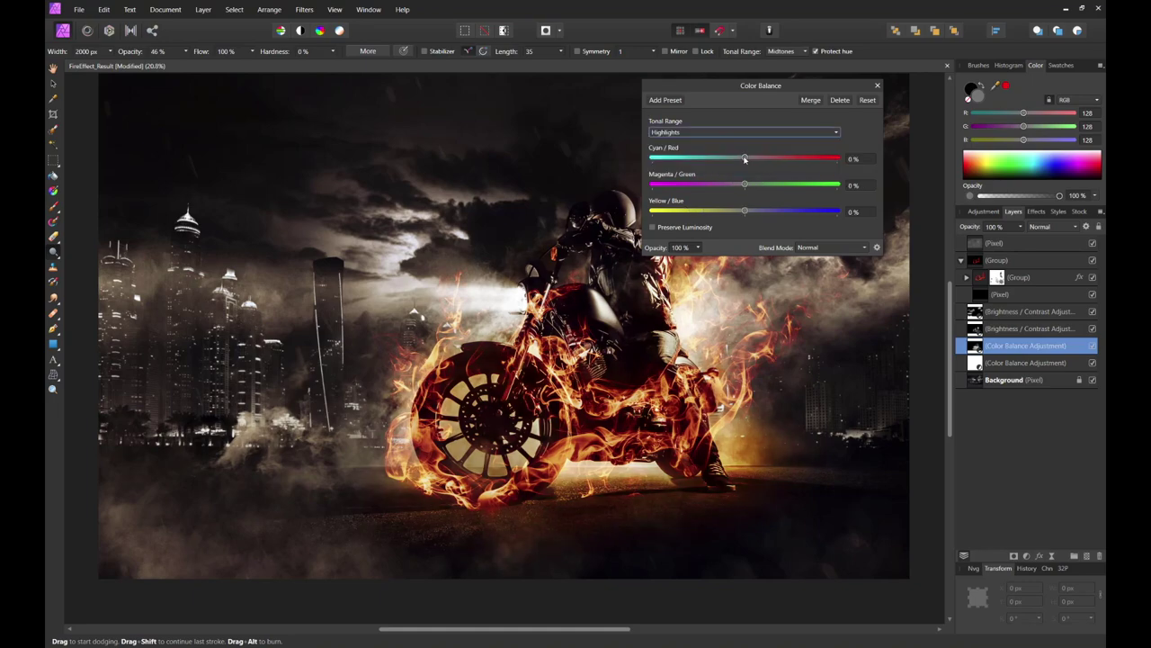
left_click_drag(745, 160, 776, 158)
mouse_move(744, 212)
left_mouse_down()
mouse_move(710, 212)
mouse_move(759, 188)
mouse_move(742, 188)
left_mouse_up()
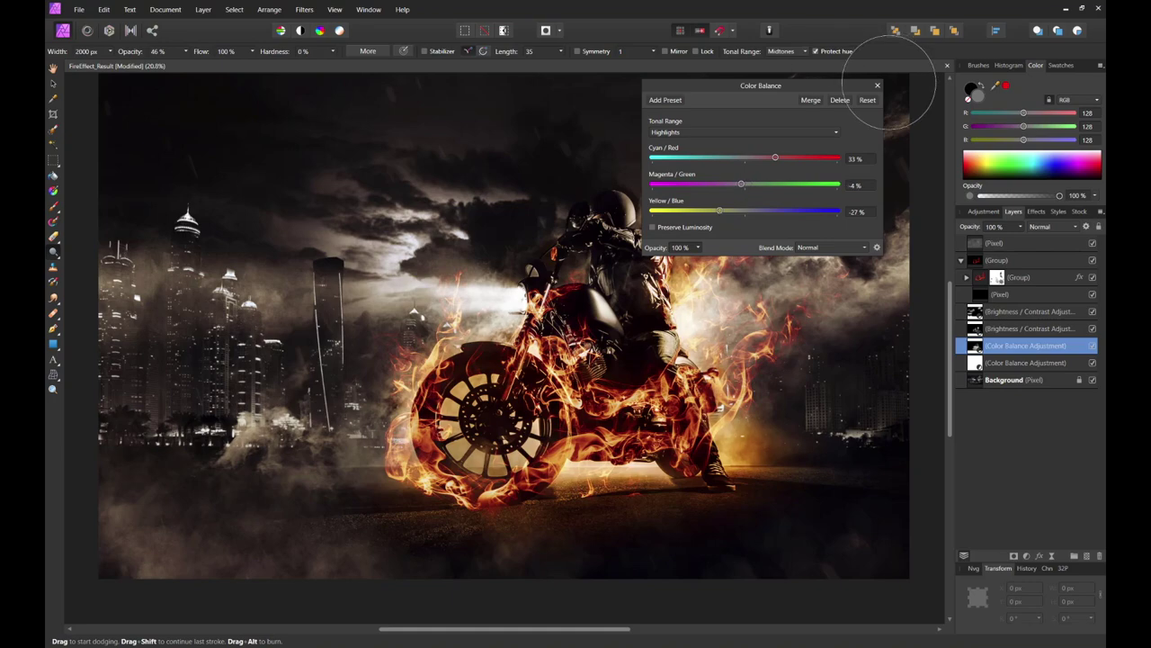
left_click(877, 86)
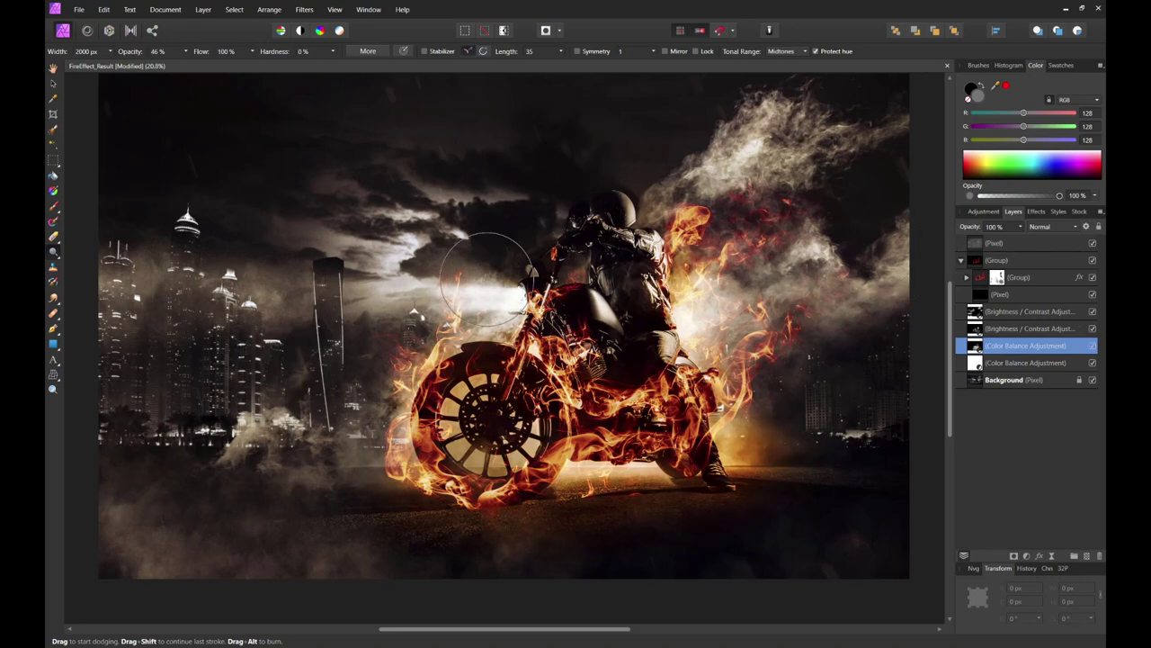
Expand the nested fire group and add an empty pixel layer above its first pixel layer.
scroll(509, 275, "up", 1)
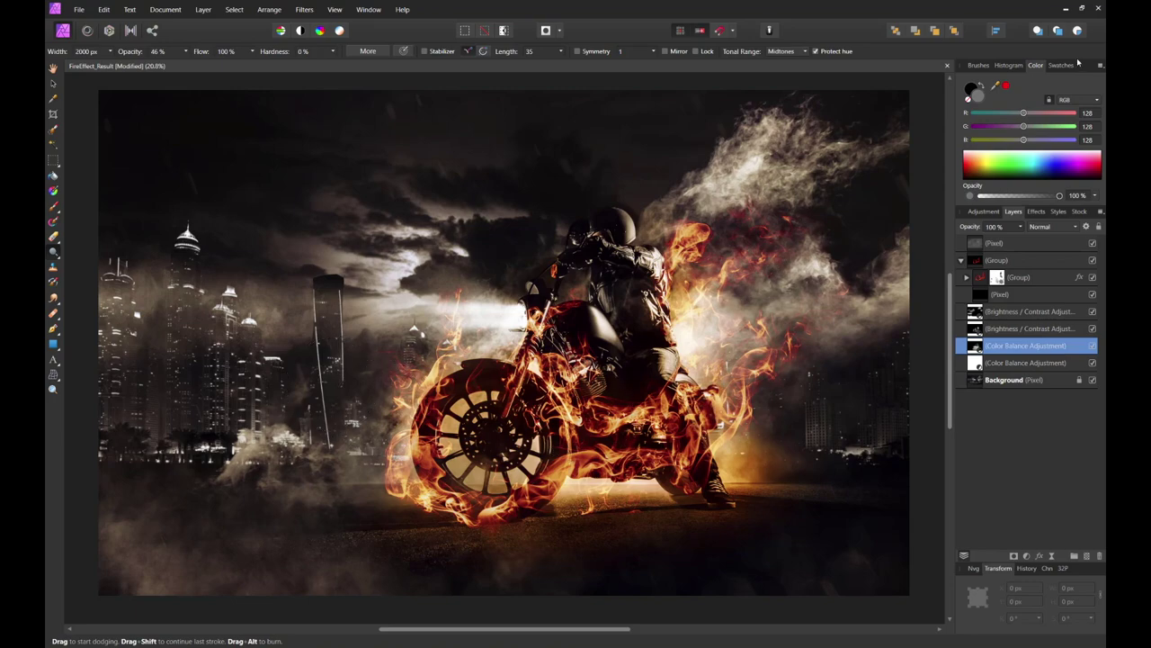
left_click(1025, 278)
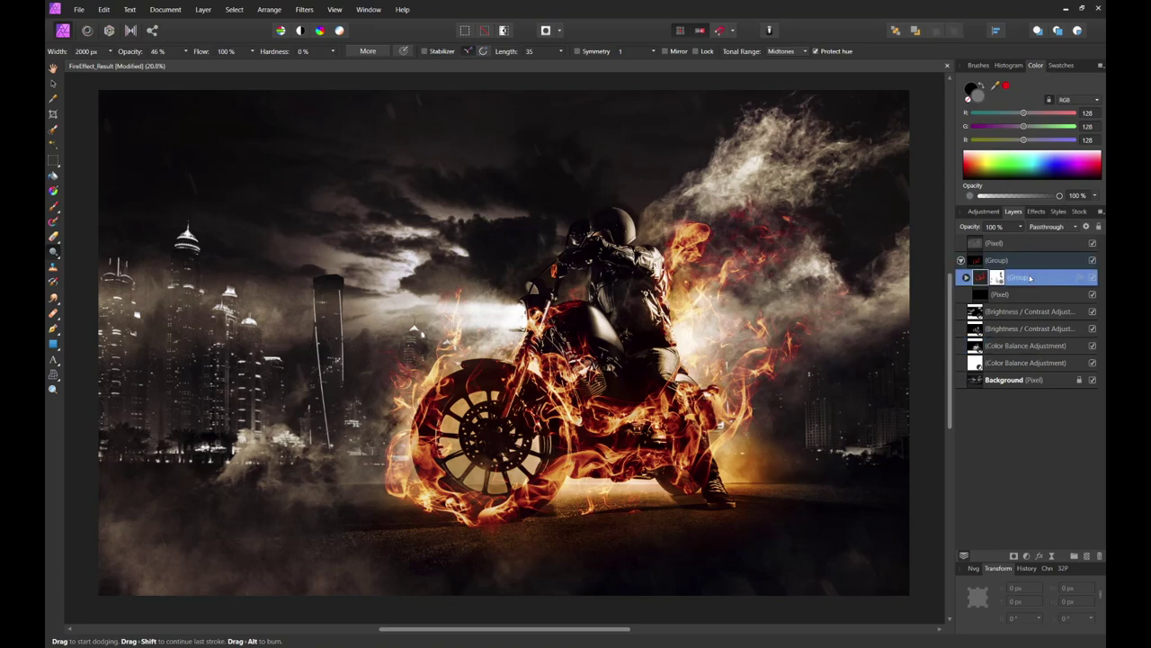
left_click(966, 277)
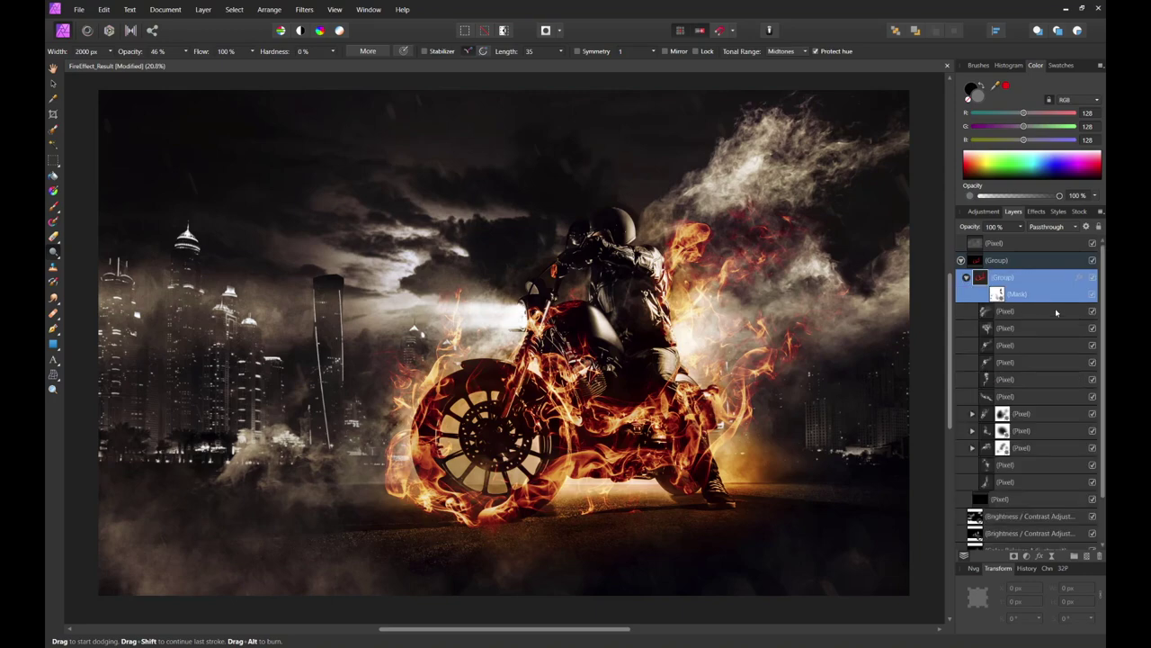
left_click(1057, 312)
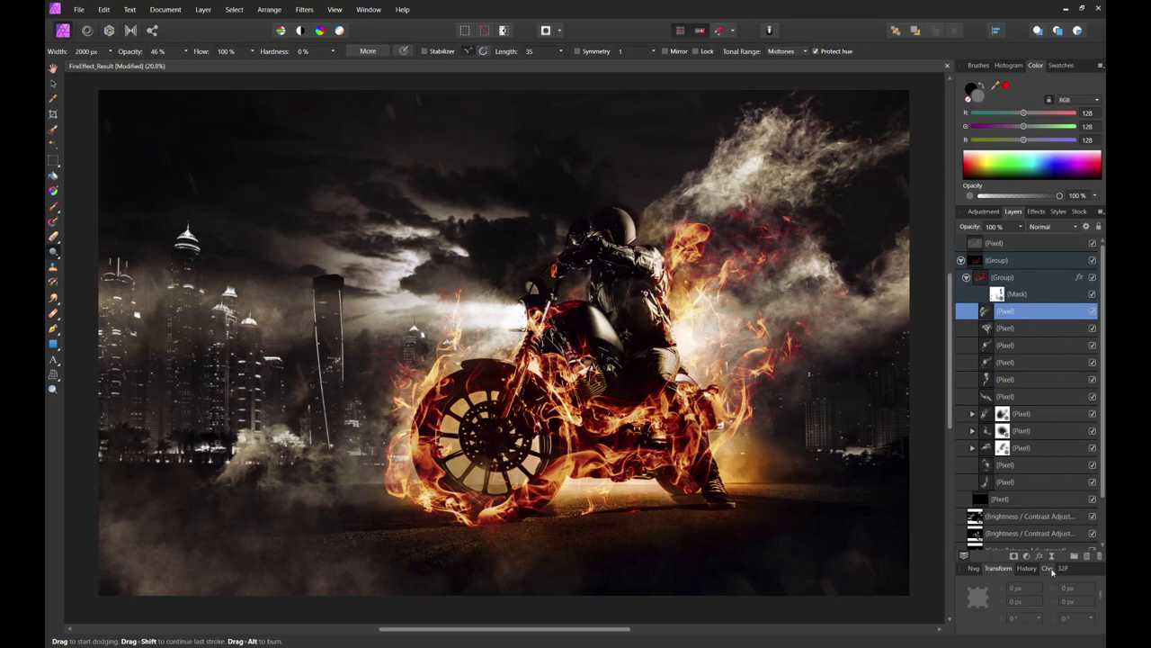
left_click(1087, 556)
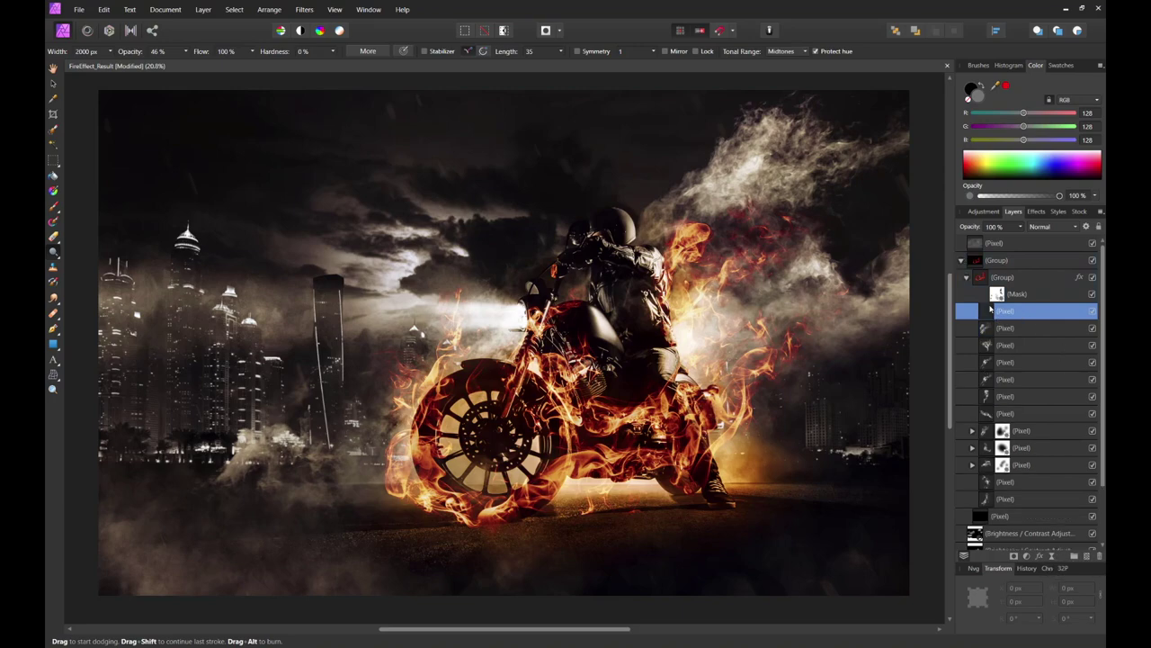
Paint a red stroke from the rider's head with the round Paint Brush at 50 px width.
left_click(57, 210)
left_click(92, 207)
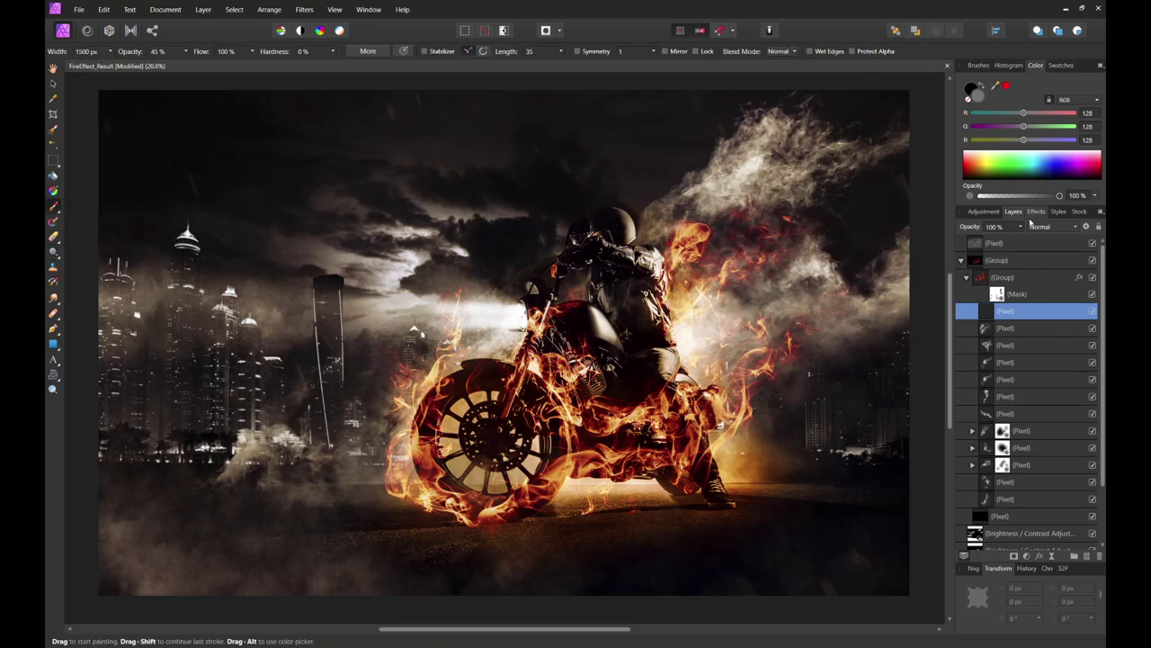
left_click(979, 66)
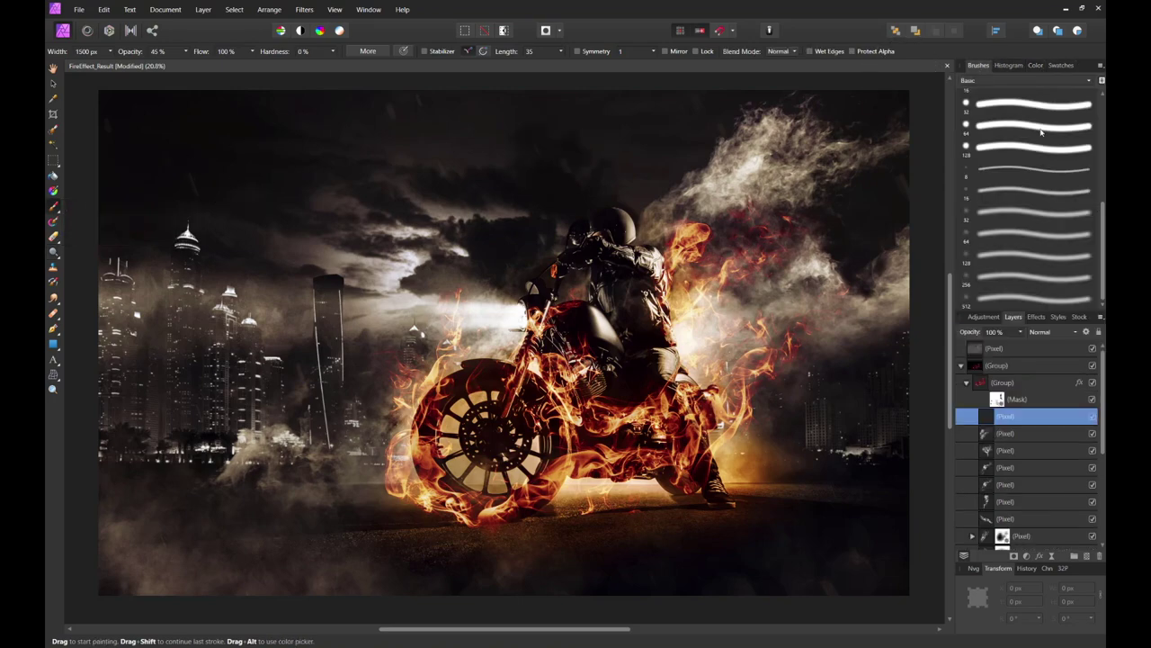
left_click(1014, 170)
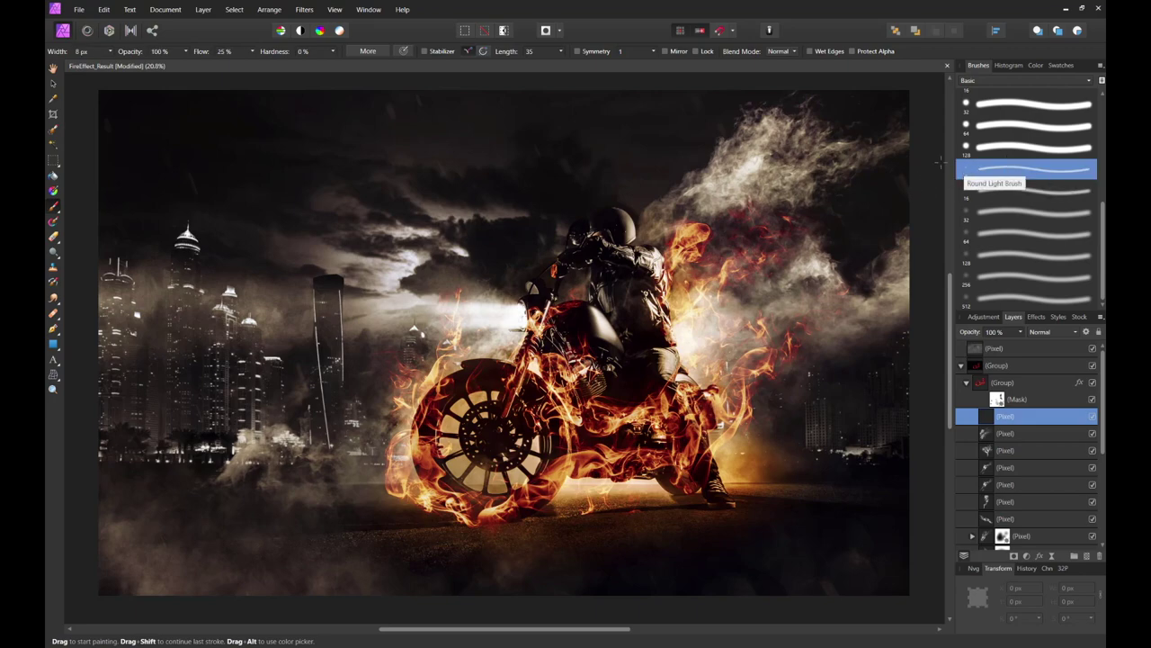
left_click(90, 52)
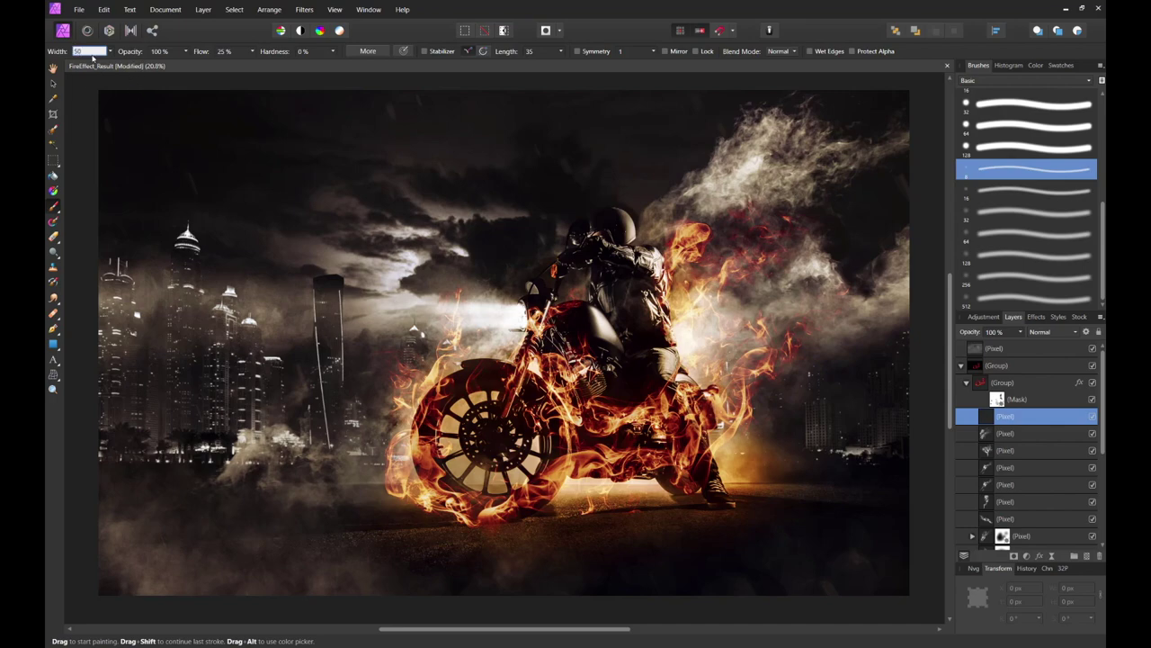
type("50")
key("Return")
mouse_move(437, 153)
left_mouse_down()
mouse_move(428, 220)
mouse_move(369, 201)
mouse_move(346, 273)
mouse_move(274, 245)
mouse_move(272, 271)
left_mouse_up()
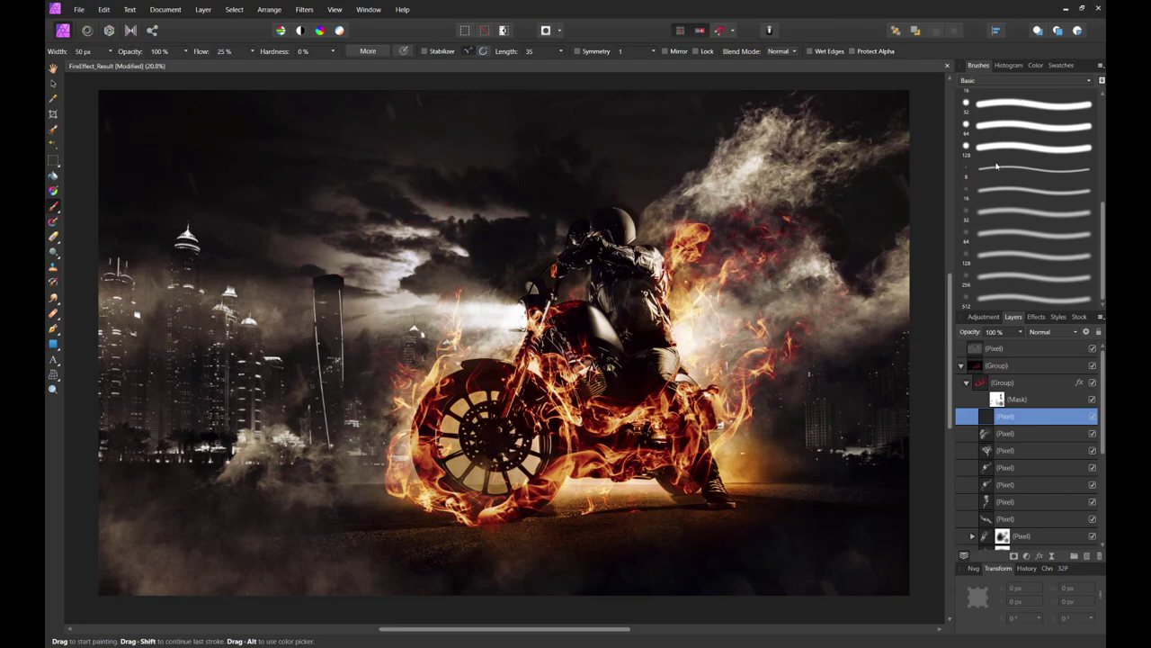
Give the brush random 100% size jitter, accumulation and flow jitter, 400% X/Y scatter and hardness jitter.
left_click(365, 51)
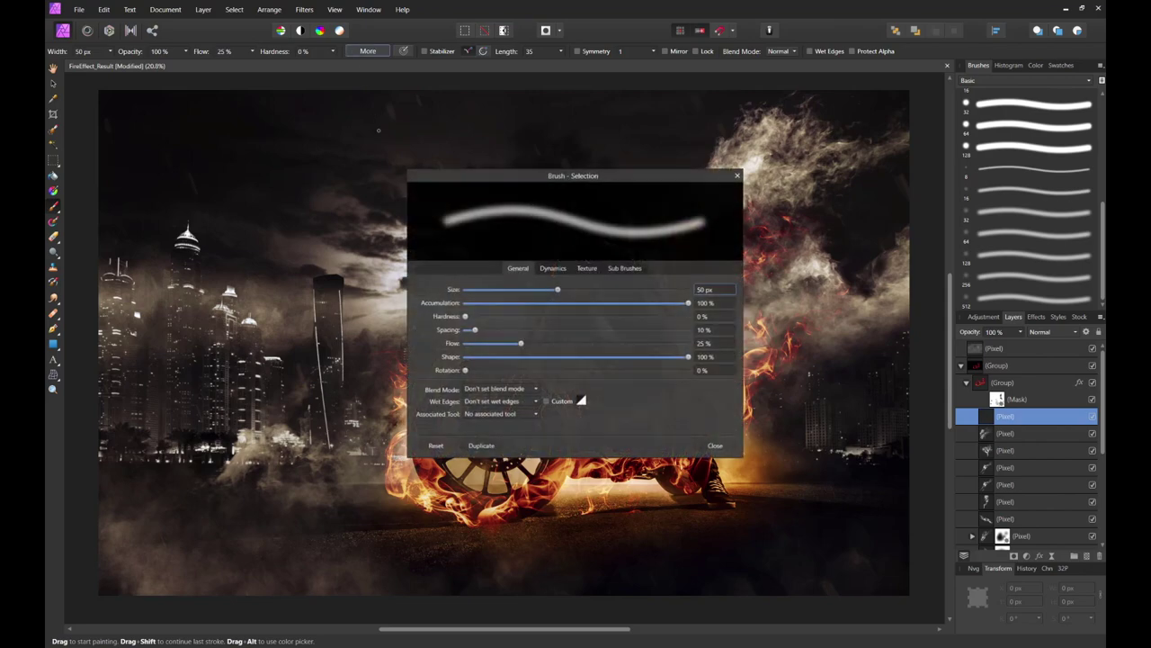
left_click(552, 268)
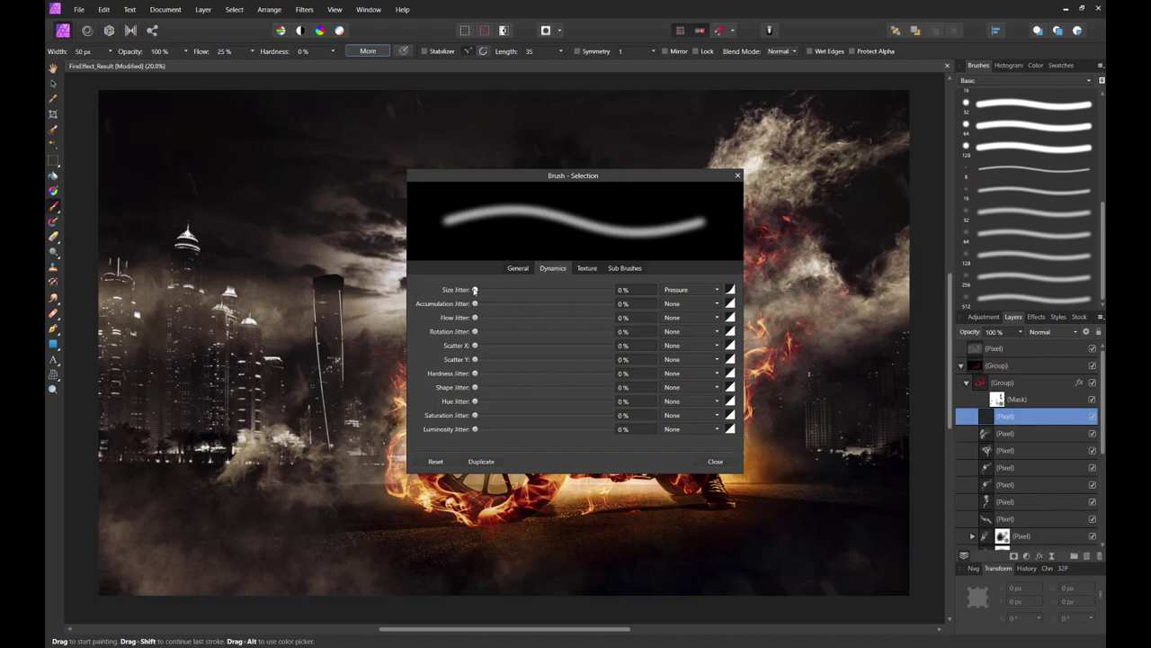
left_click_drag(475, 290, 694, 290)
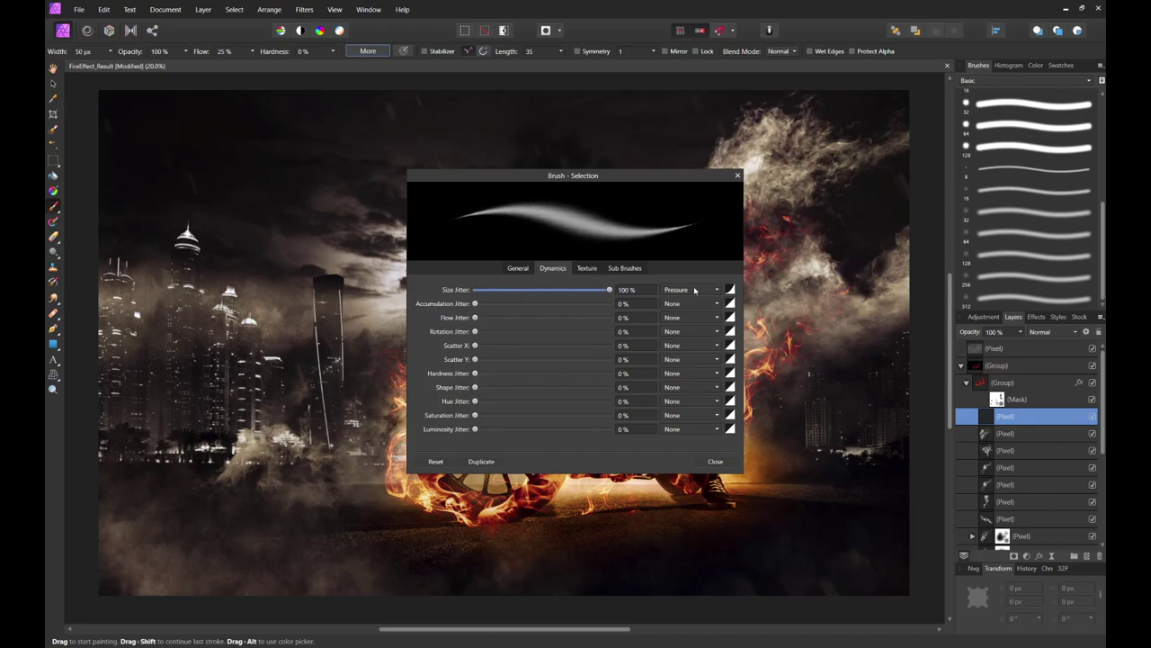
left_click(694, 289)
left_click(690, 331)
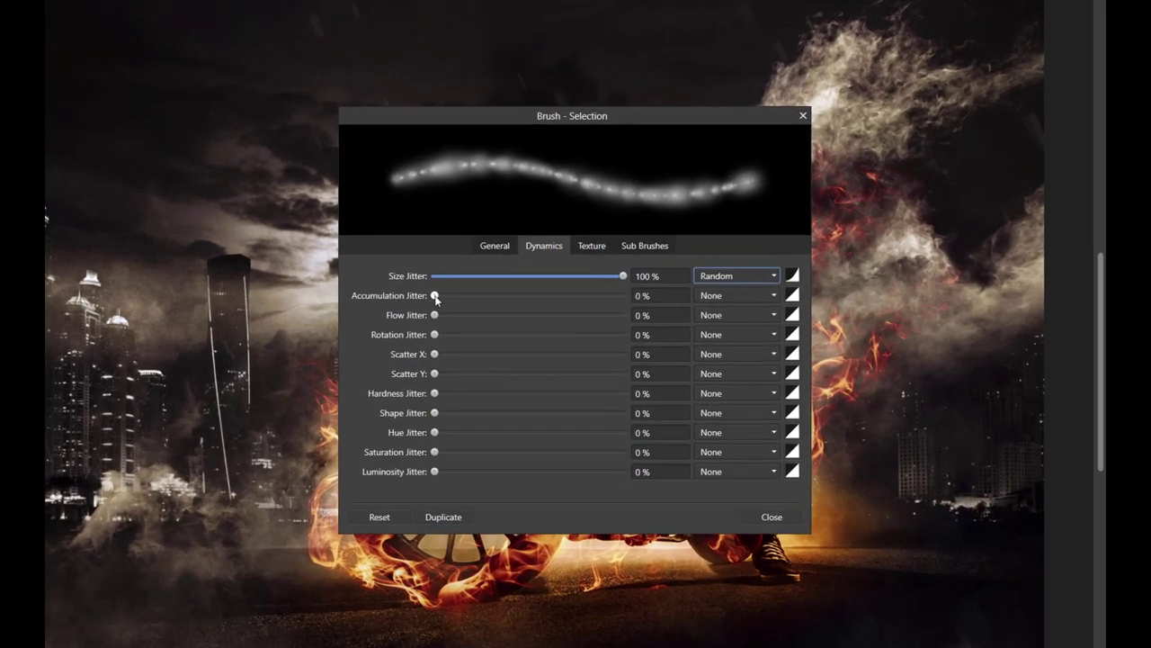
left_click_drag(475, 303, 645, 297)
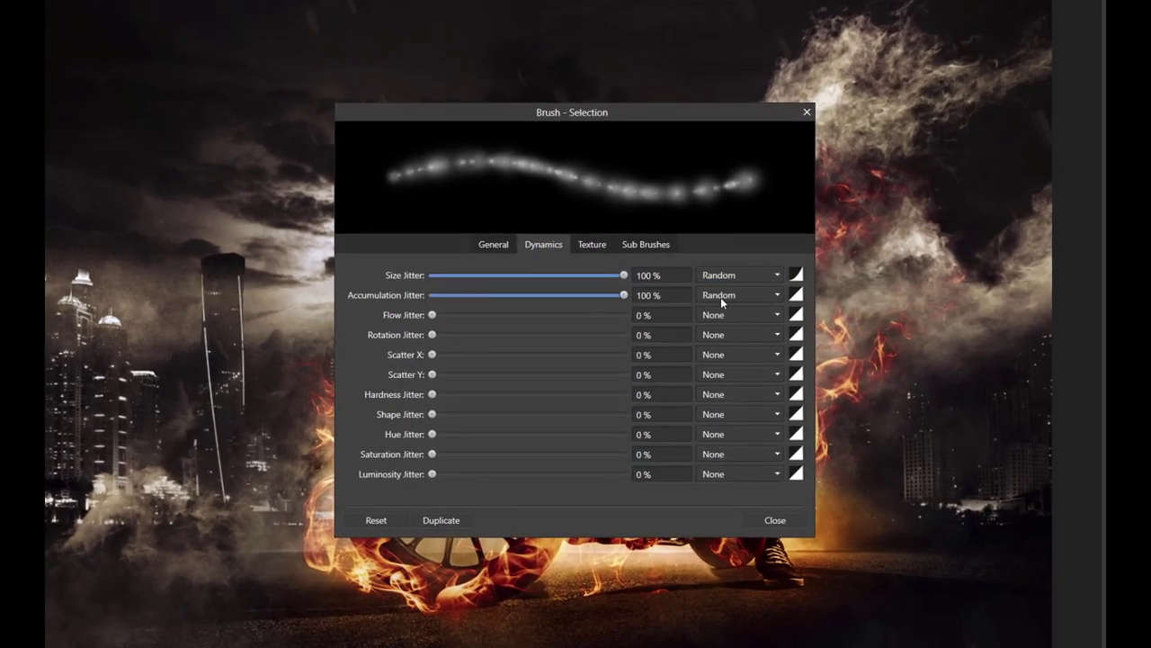
mouse_move(434, 317)
left_mouse_down()
mouse_move(582, 320)
mouse_move(507, 316)
left_mouse_up()
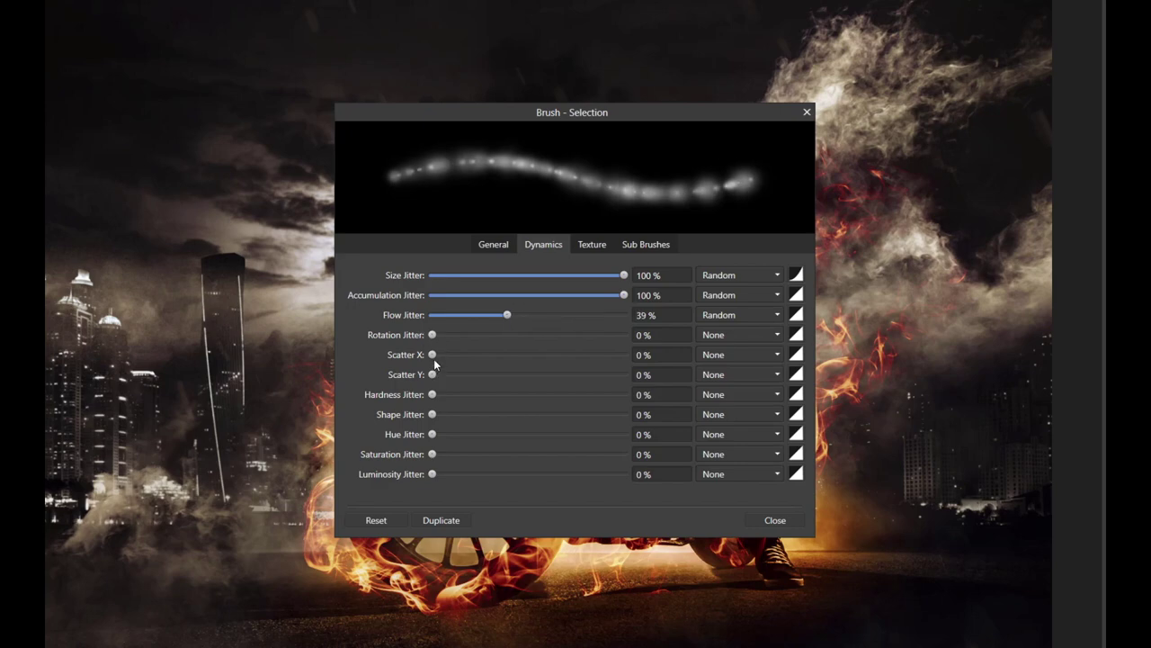
left_click_drag(432, 356, 659, 358)
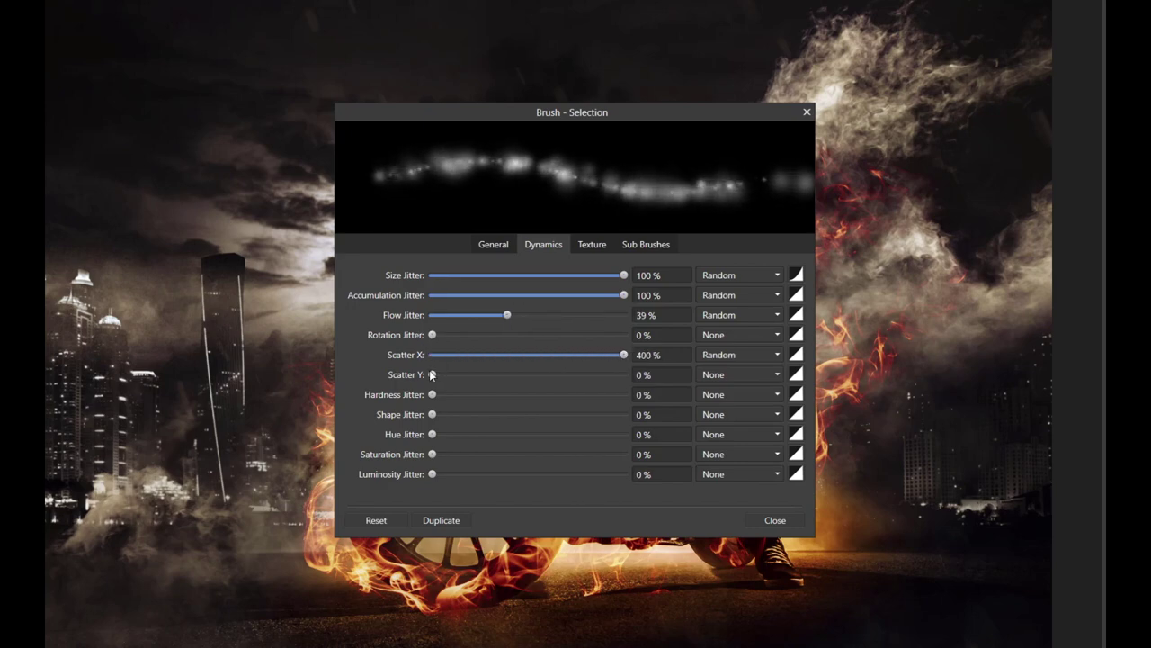
mouse_move(433, 374)
left_mouse_down()
mouse_move(633, 374)
mouse_move(759, 340)
left_mouse_up()
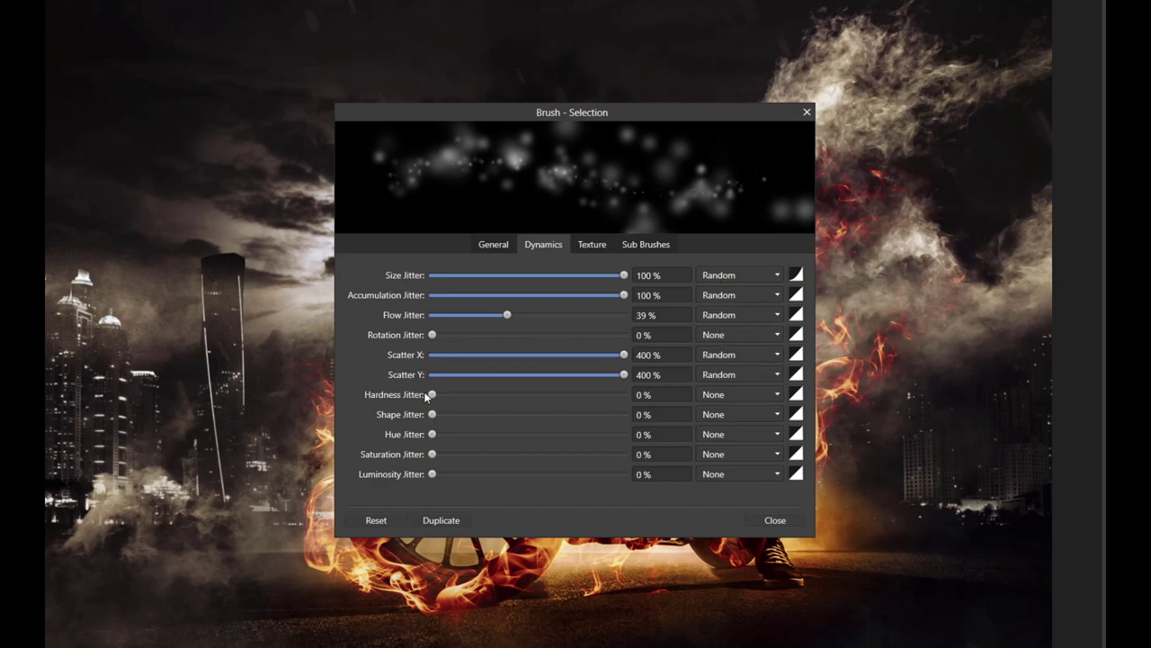
left_click_drag(432, 394, 488, 394)
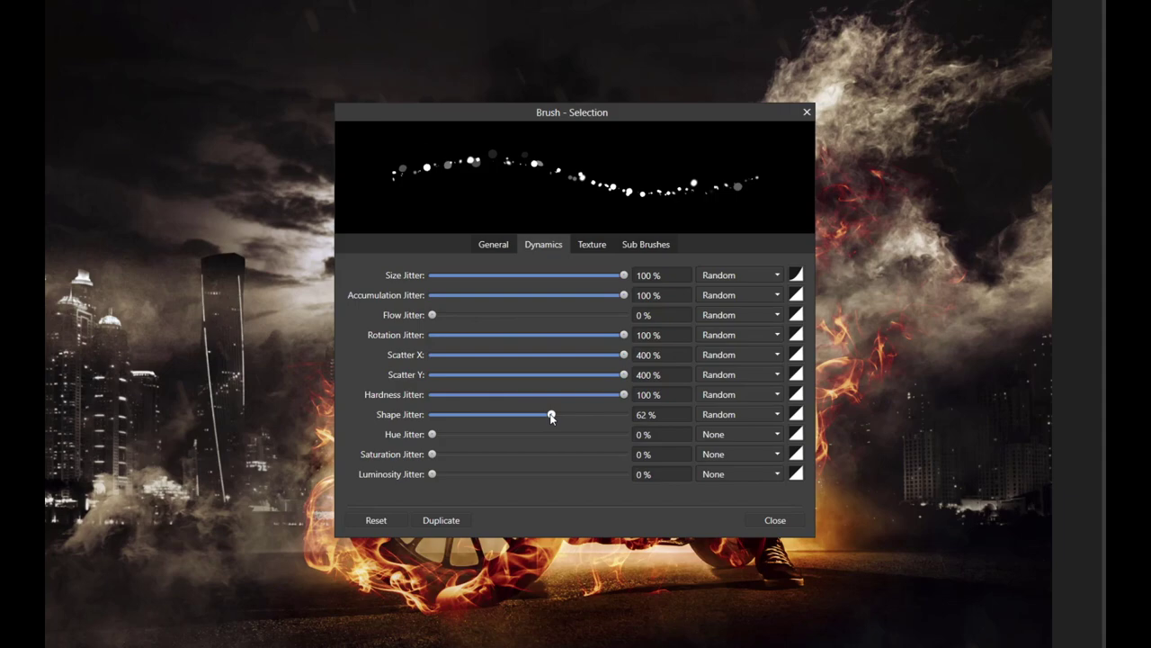
Set brush spacing to 200%, size to 21.1 px and rotation to 50%, testing it on canvas.
left_click(490, 244)
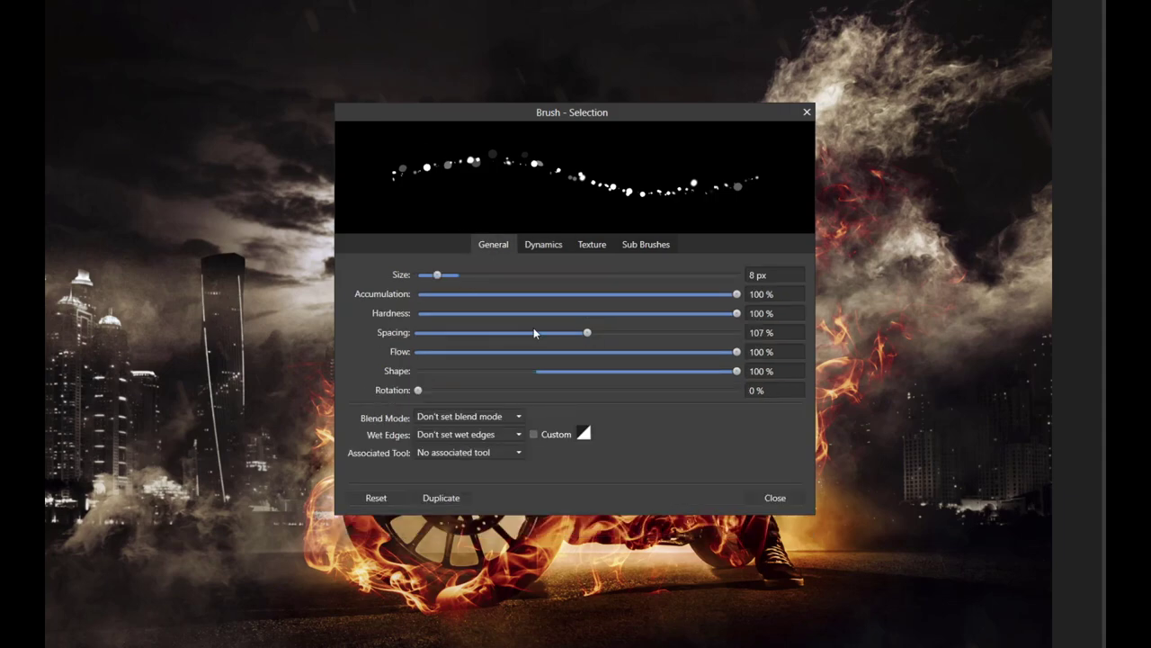
left_click_drag(588, 333, 740, 333)
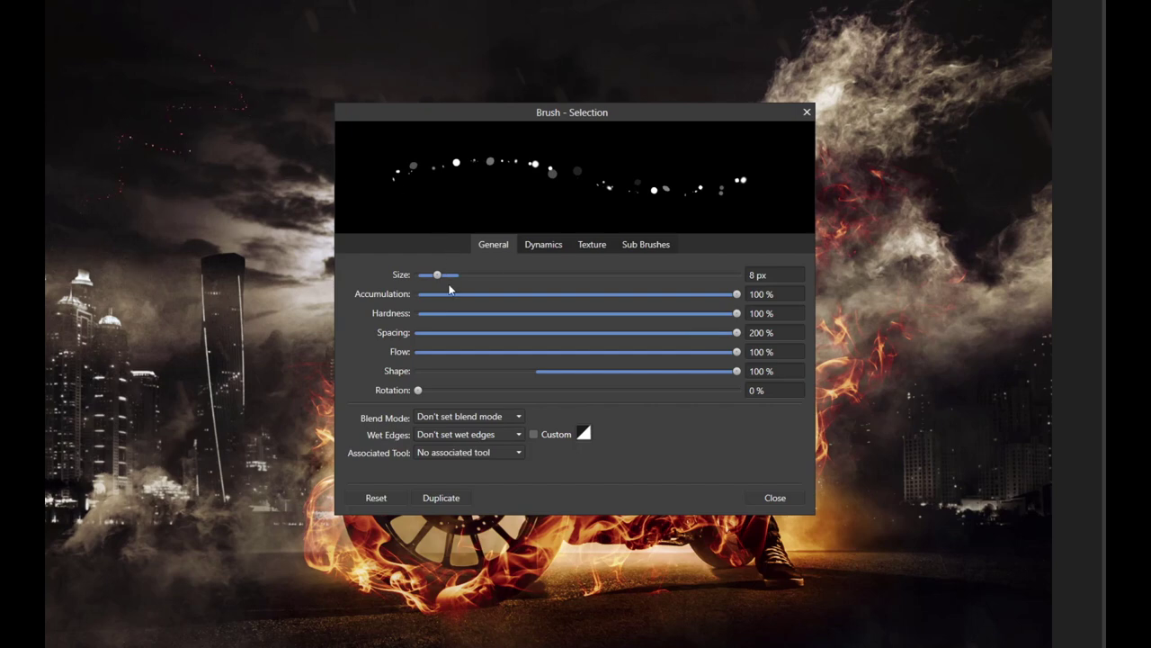
left_click_drag(435, 274, 471, 274)
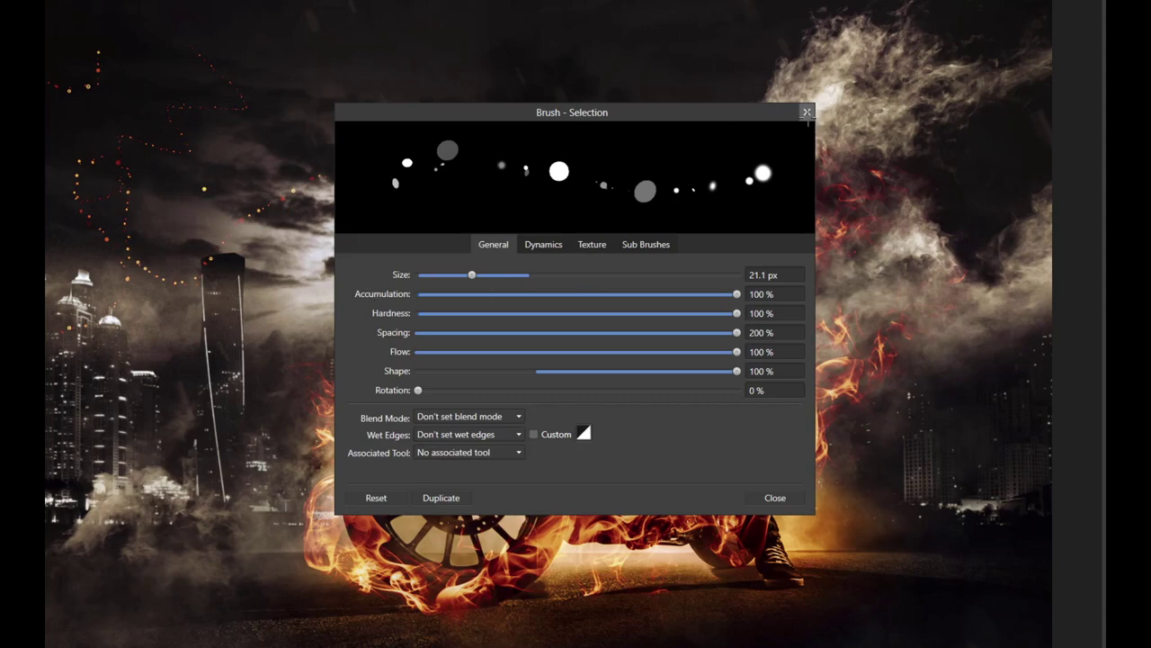
left_click(806, 113)
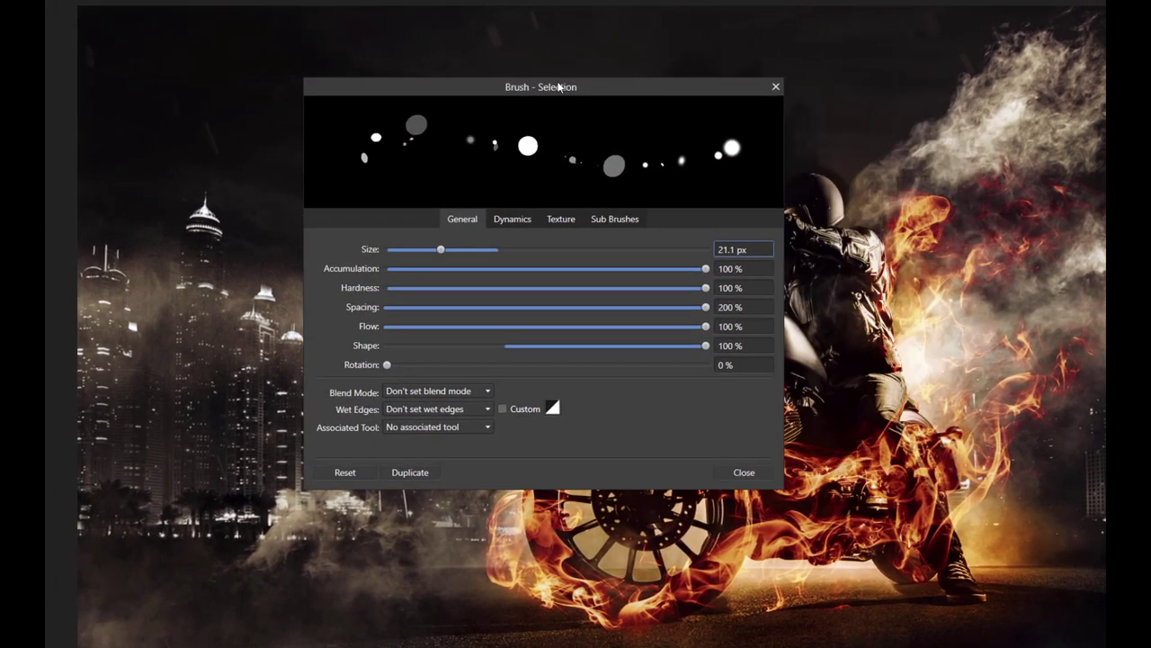
left_click_drag(558, 87, 420, 46)
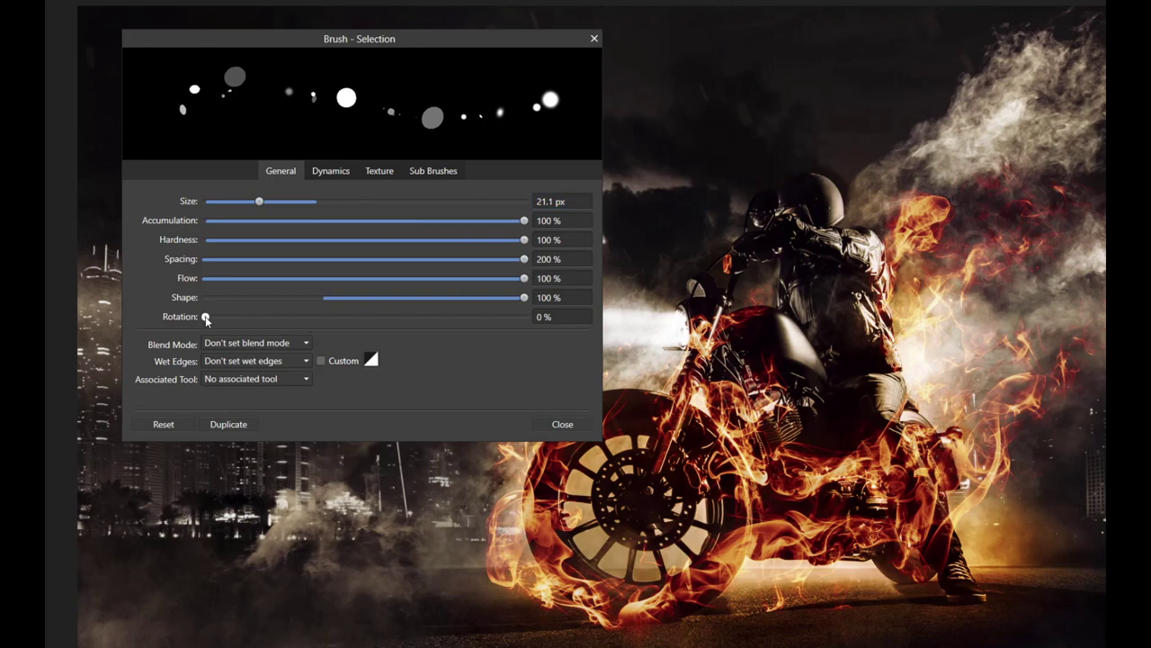
left_click_drag(204, 317, 531, 317)
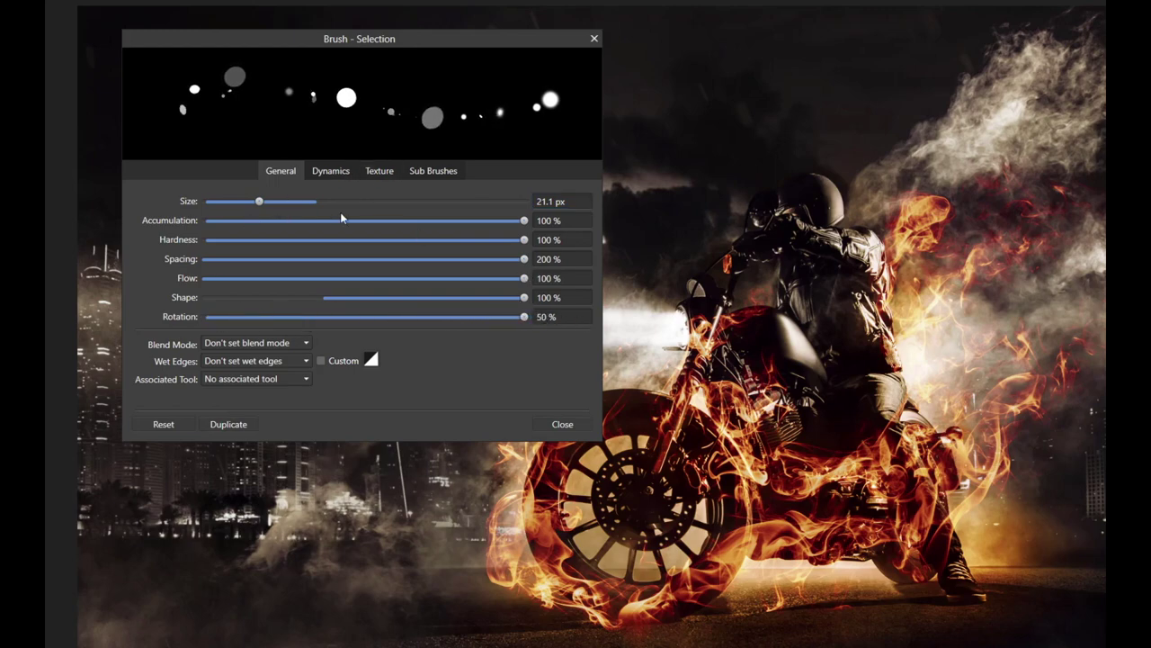
left_click(545, 201)
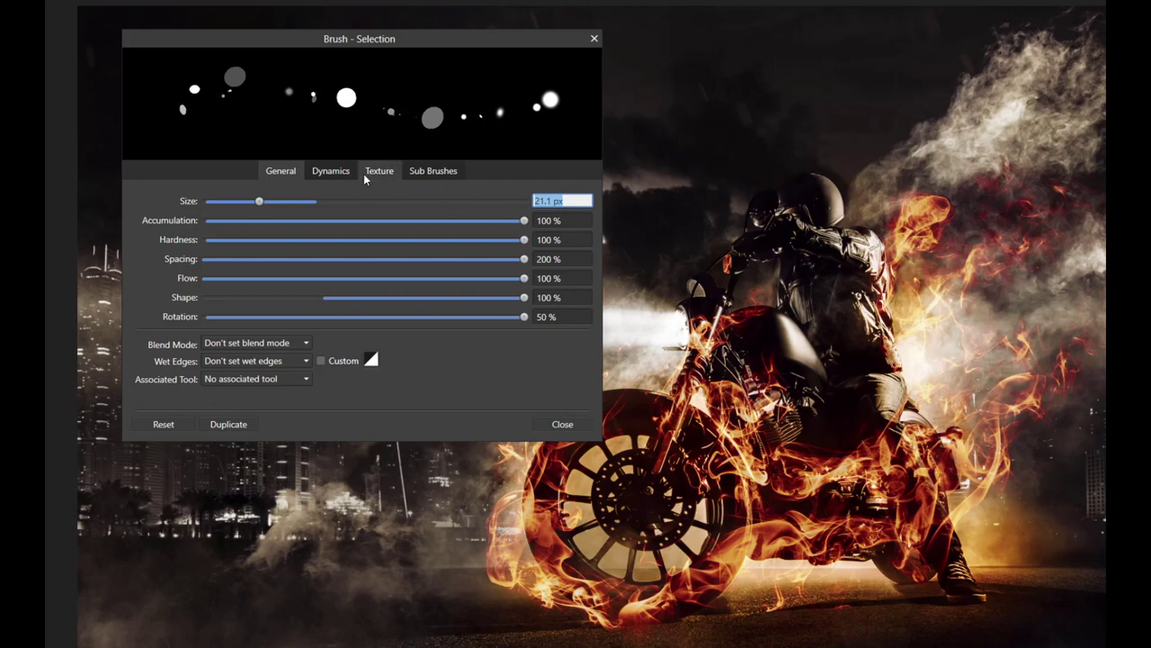
left_click(331, 169)
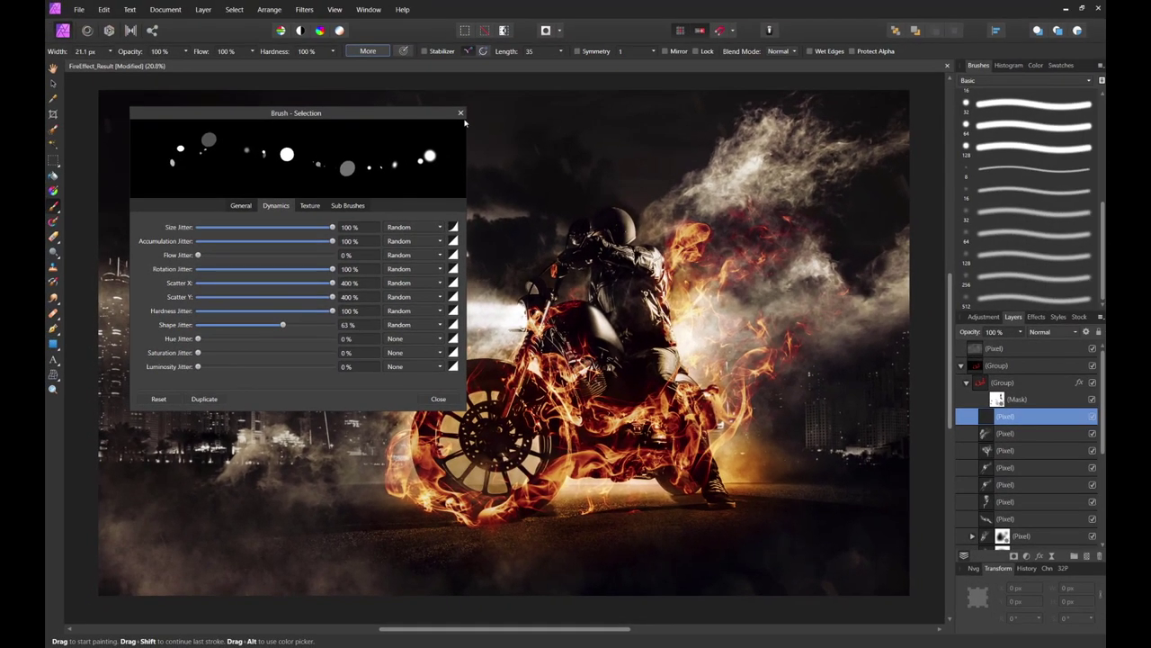
Lower the sparks layer to 84% opacity and add a new empty pixel layer.
left_click(461, 113)
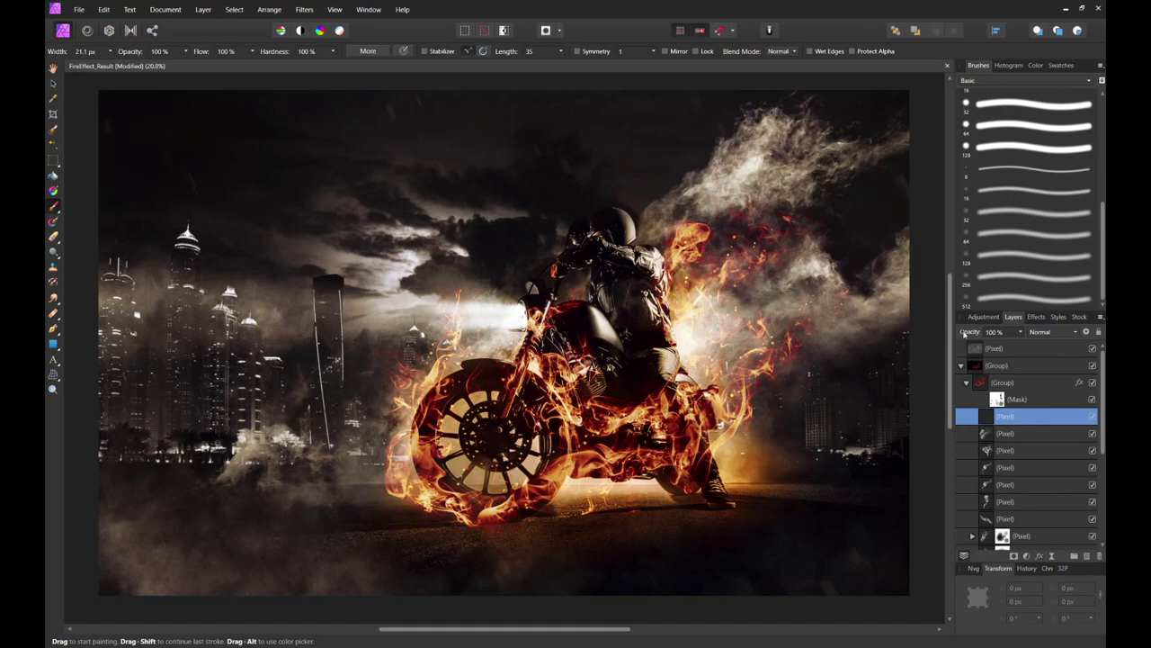
mouse_move(964, 334)
left_mouse_down()
mouse_move(930, 339)
mouse_move(952, 343)
left_mouse_up()
left_click(1085, 555)
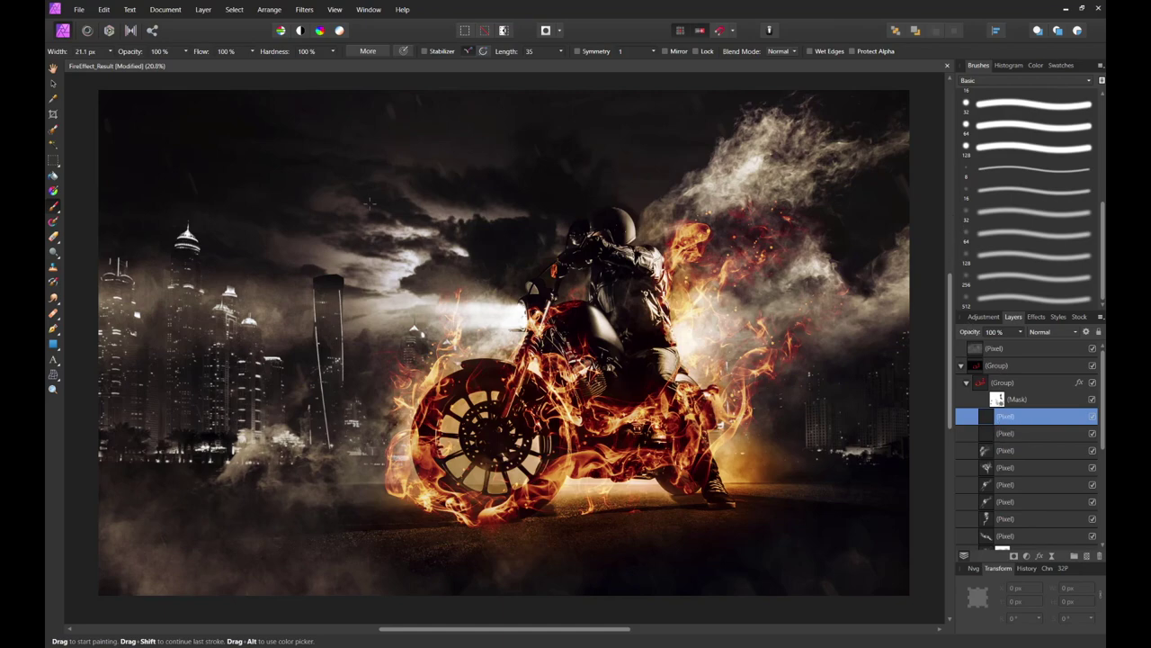
Move the new layer above the fire group and give it a linear gradient fill.
left_click(54, 191)
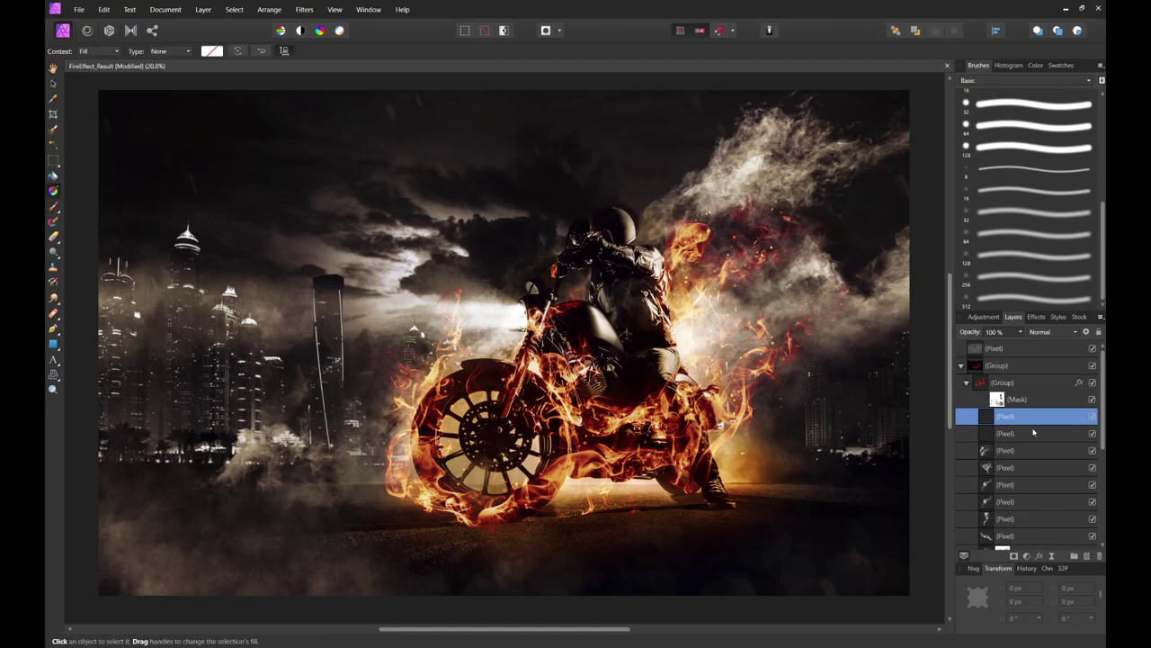
left_click_drag(1036, 418, 1051, 362)
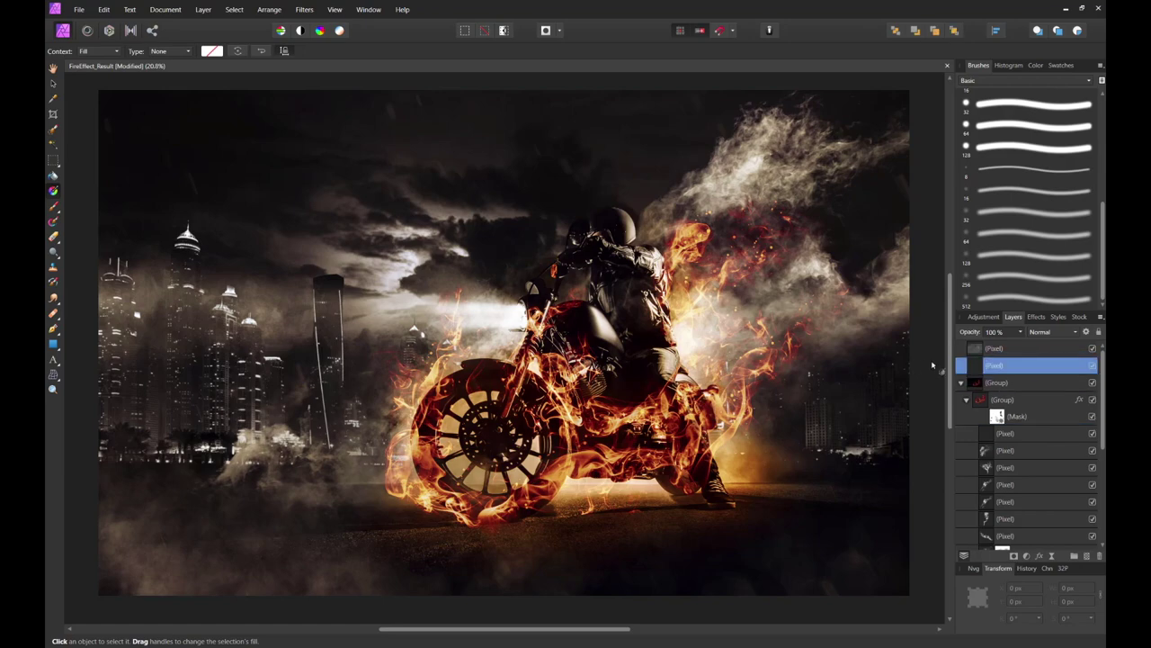
left_click(210, 52)
left_click(201, 71)
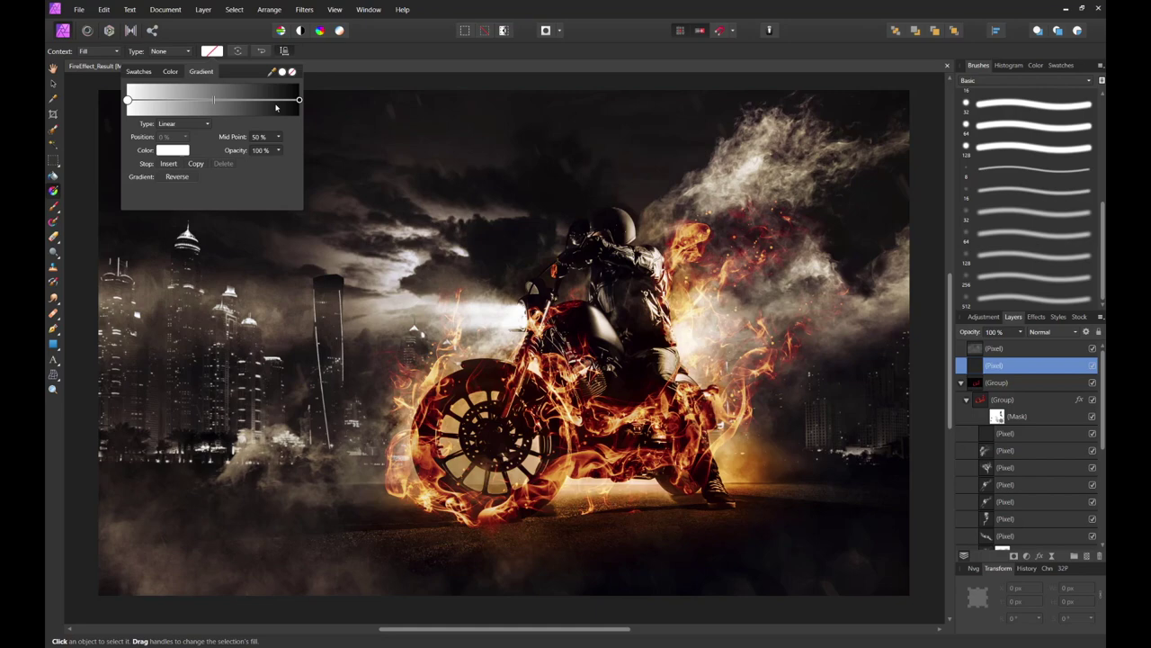
left_click(128, 100)
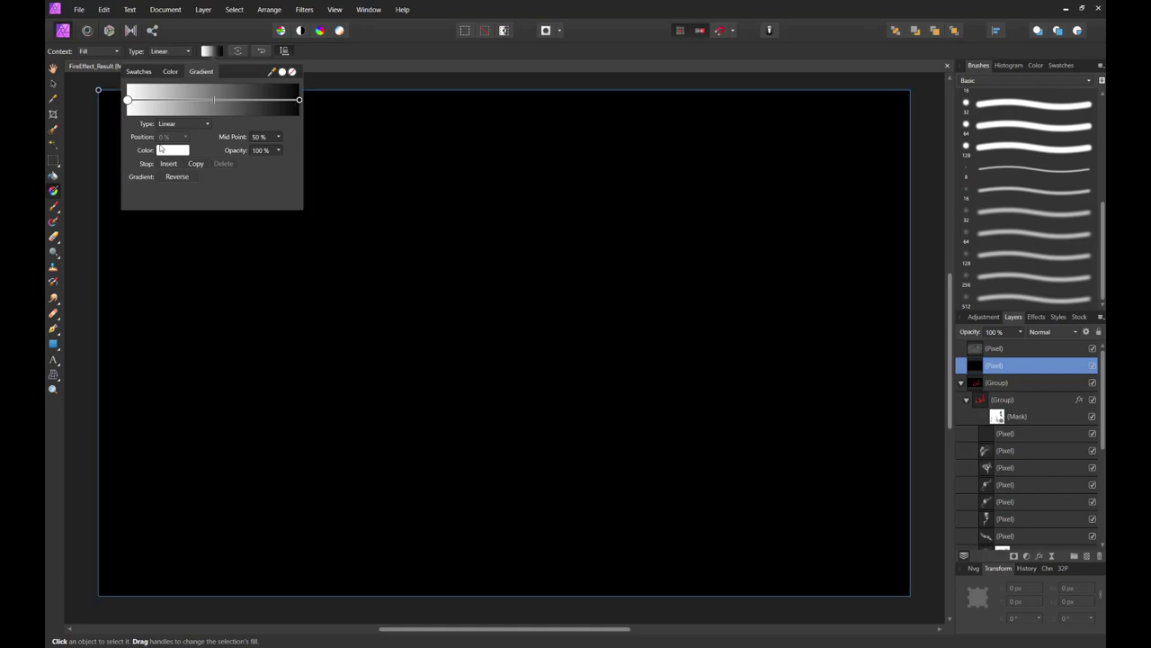
Make the gradient run from green (R 46, G 255, B 85) to 0% opacity.
left_click(162, 152)
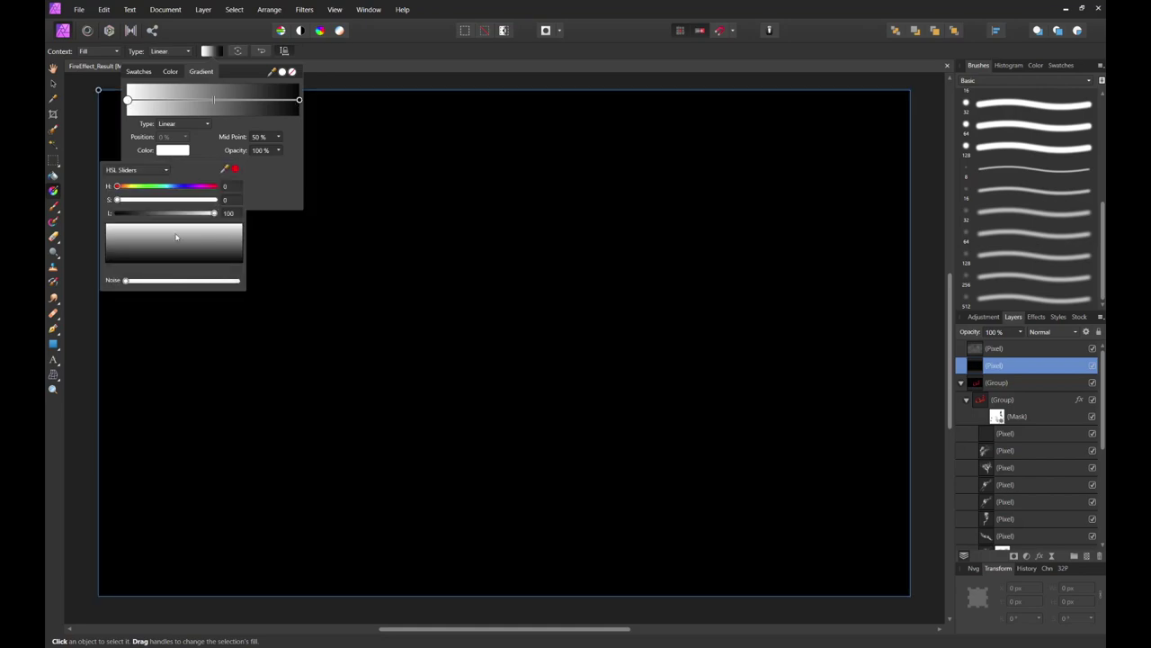
left_click(148, 187)
left_click_drag(149, 189, 151, 187)
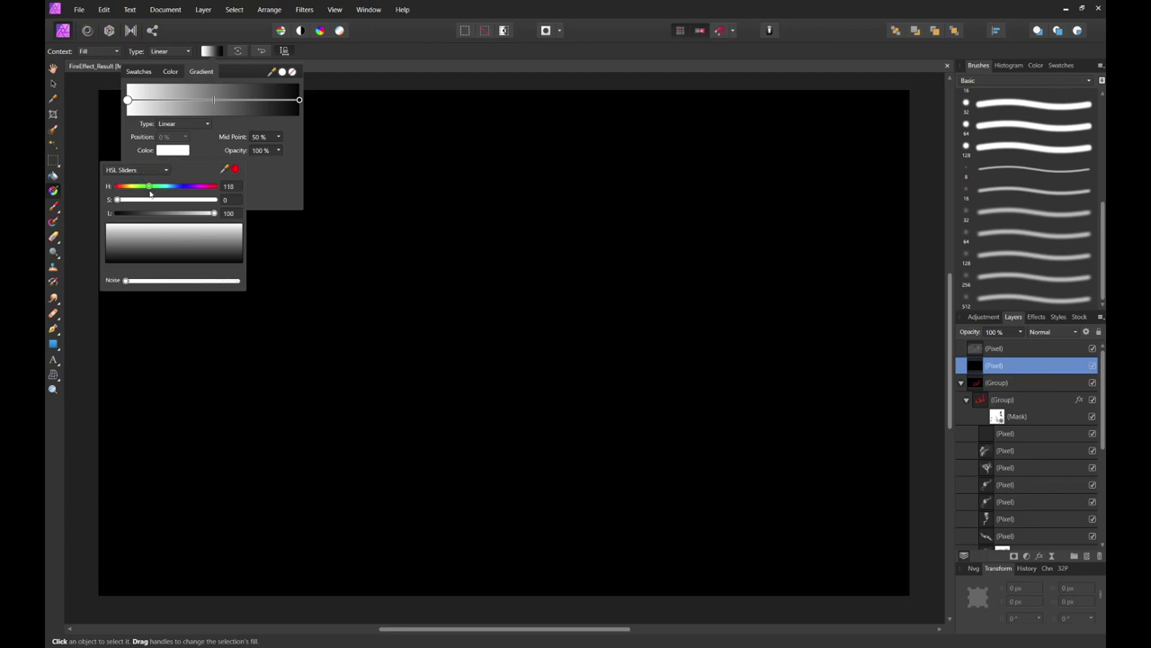
left_click(165, 171)
left_click(155, 191)
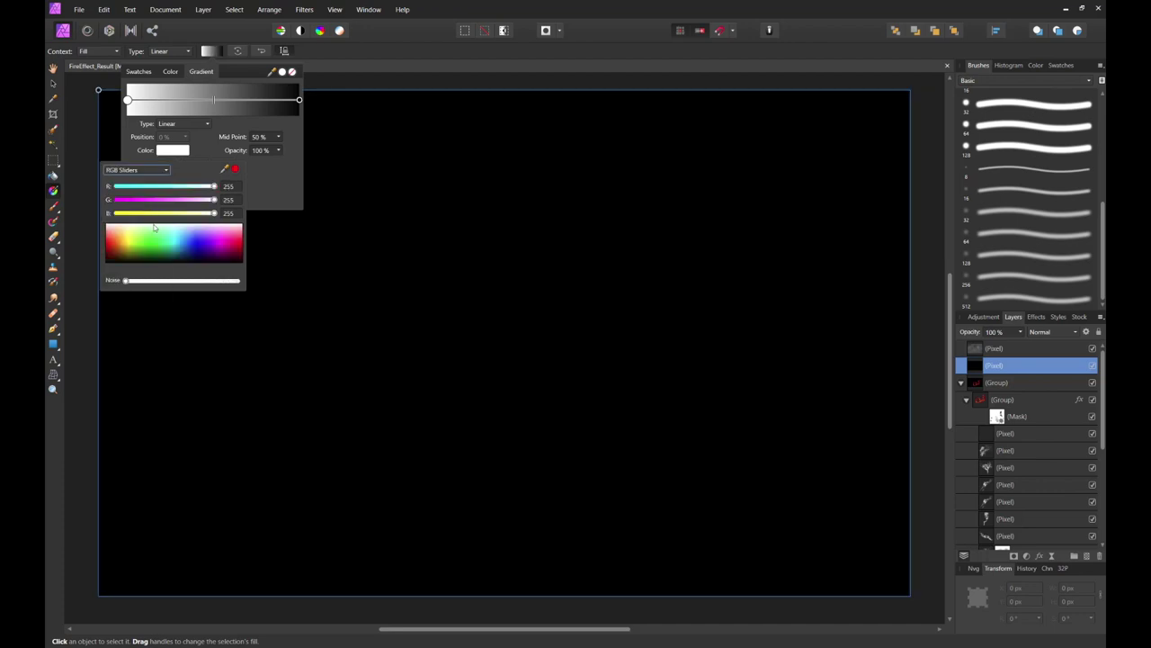
left_click(146, 239)
left_click_drag(147, 239, 158, 242)
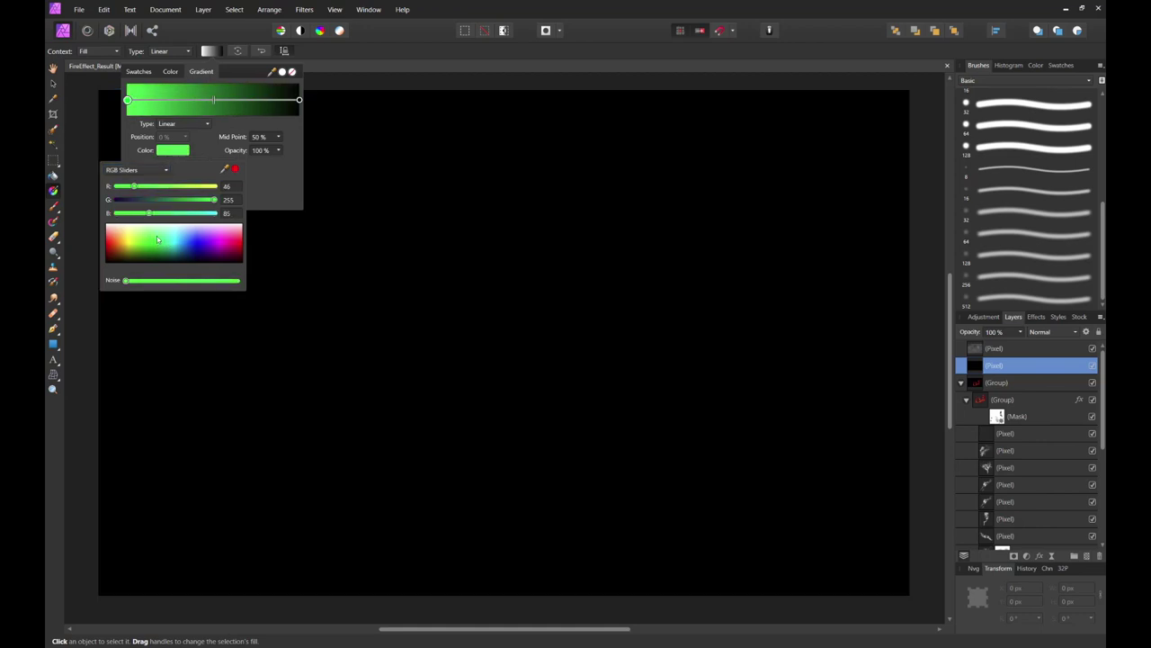
left_click(300, 101)
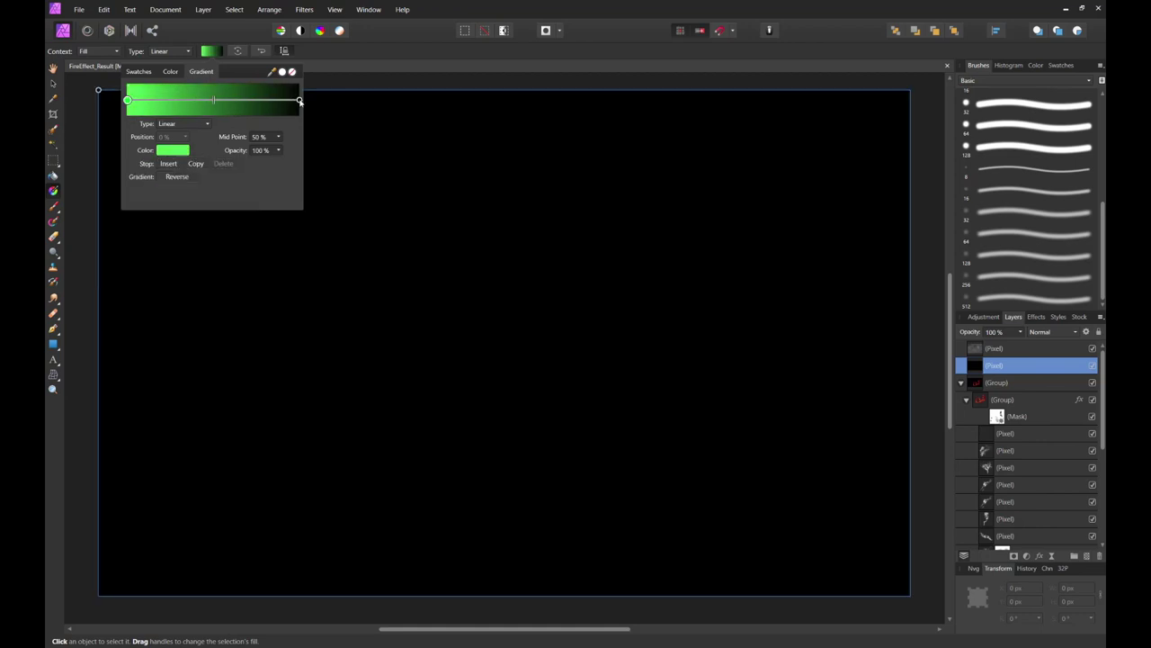
left_click(298, 100)
left_click(265, 153)
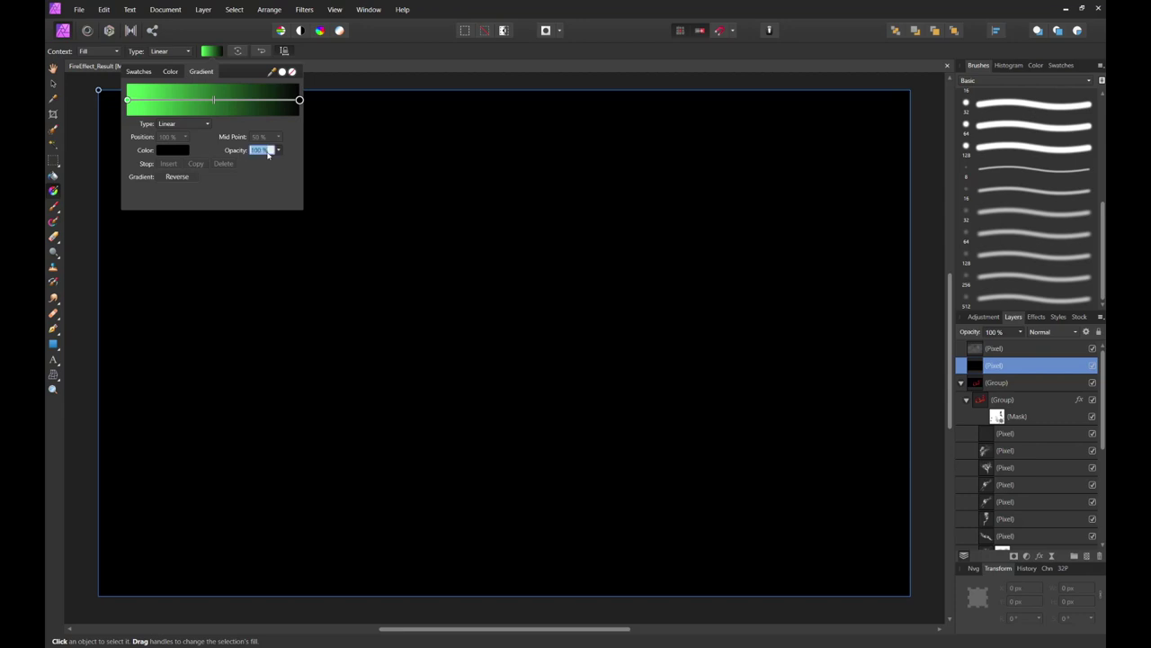
type("0")
key("Return")
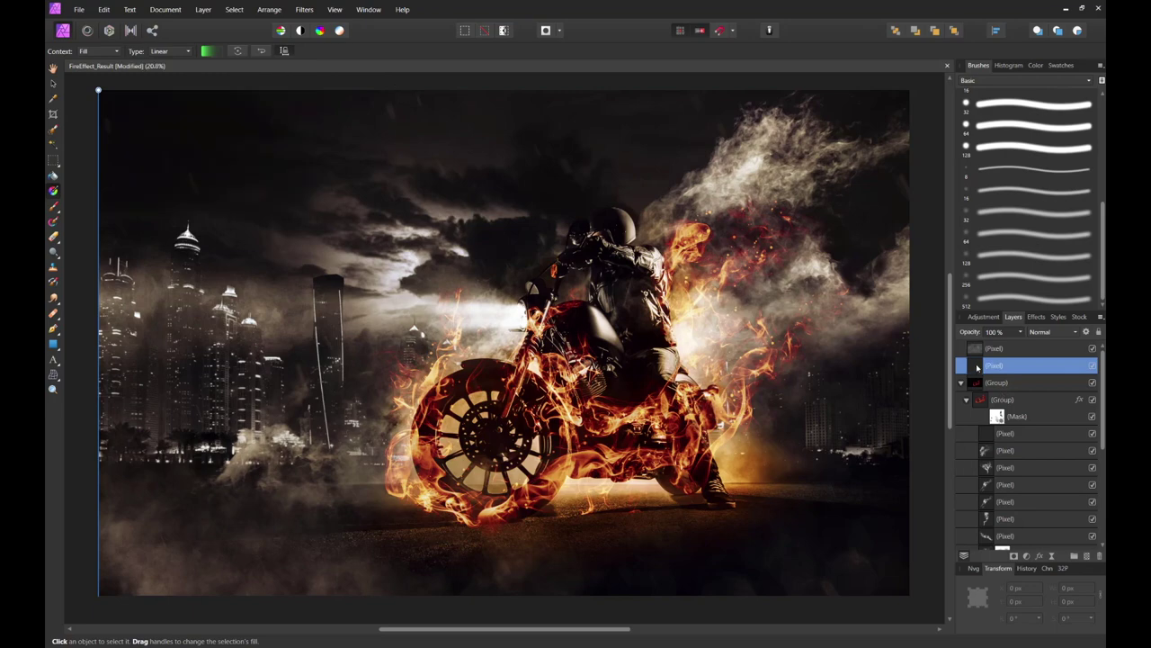
Replace the linear fill with a green radial glow around the front wheel.
left_click_drag(419, 439, 429, 443)
key("ctrl+z")
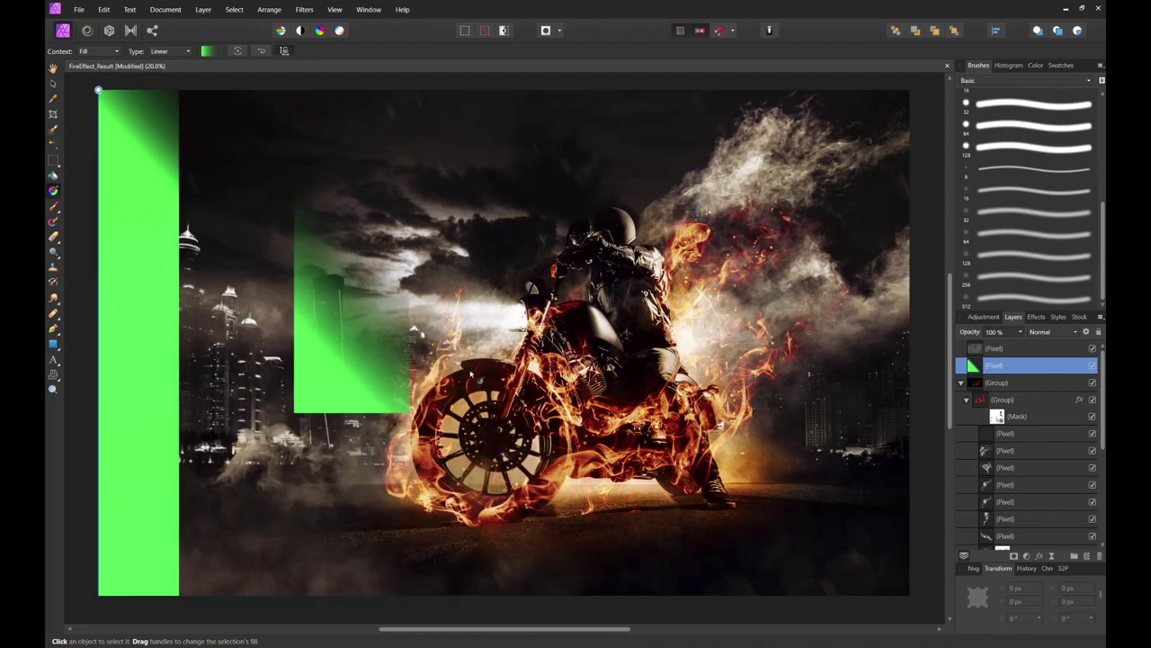
left_click(175, 52)
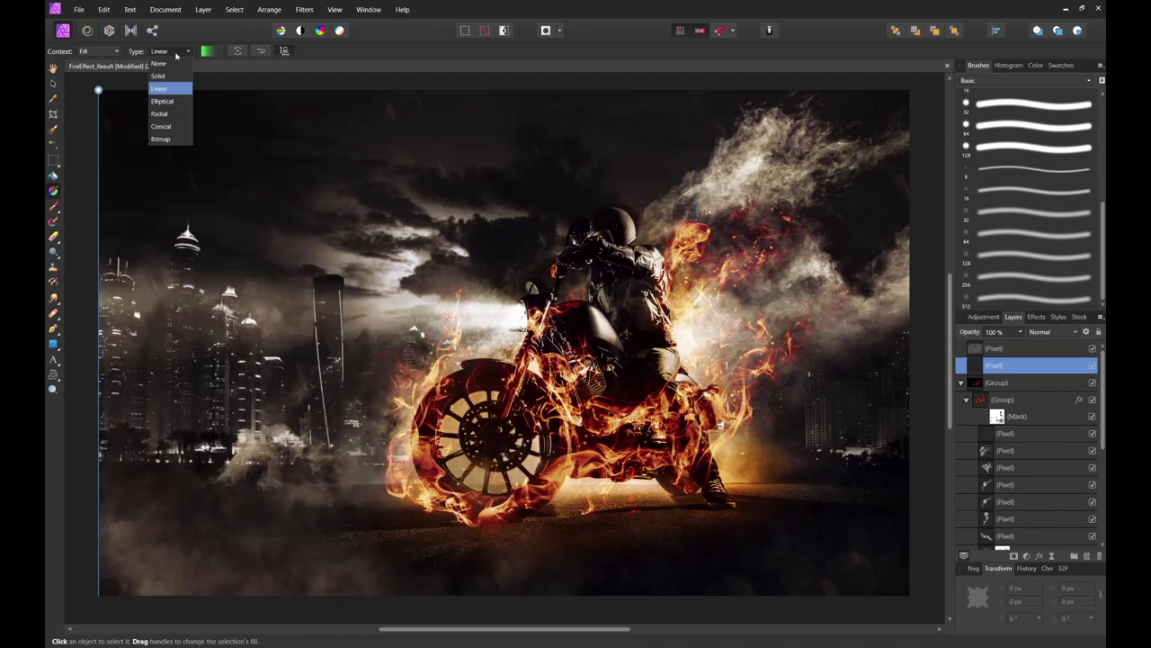
left_click(160, 113)
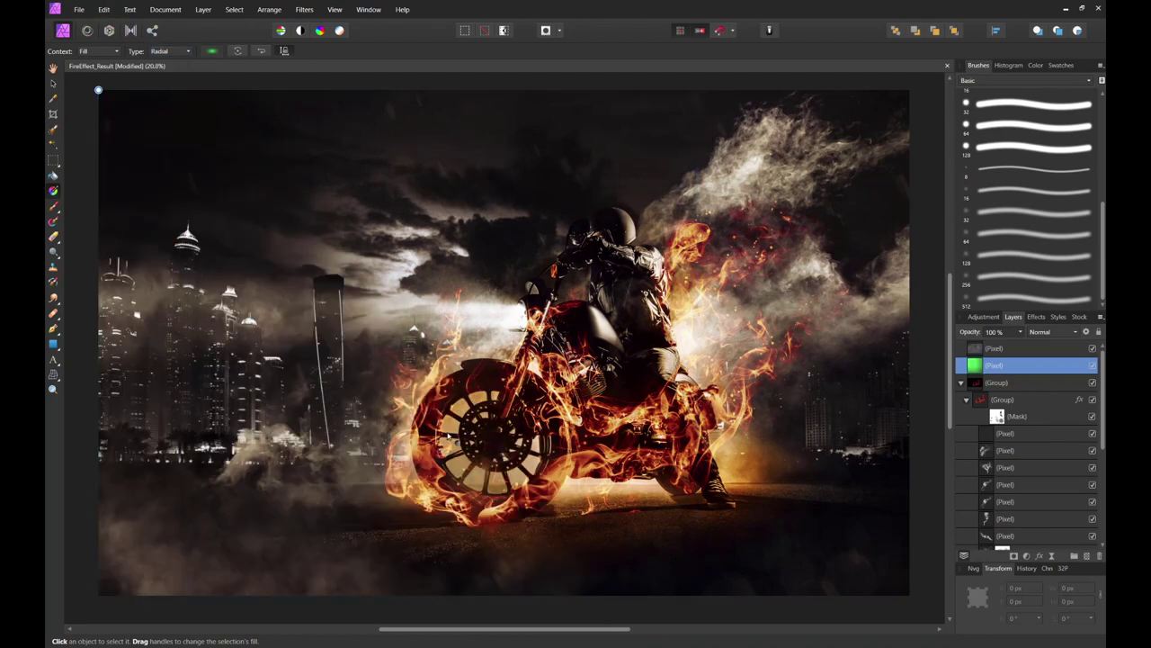
left_click_drag(435, 443, 593, 310)
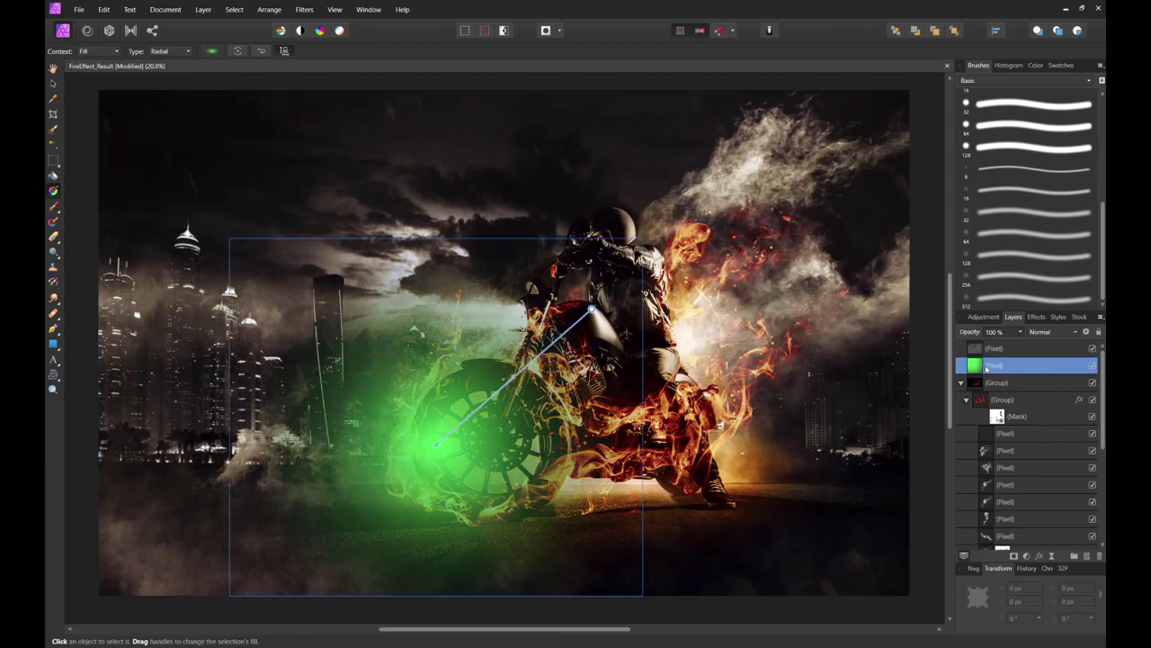
Set the green glow layer to Add blending and position the glow onto the front wheel.
left_click(1040, 334)
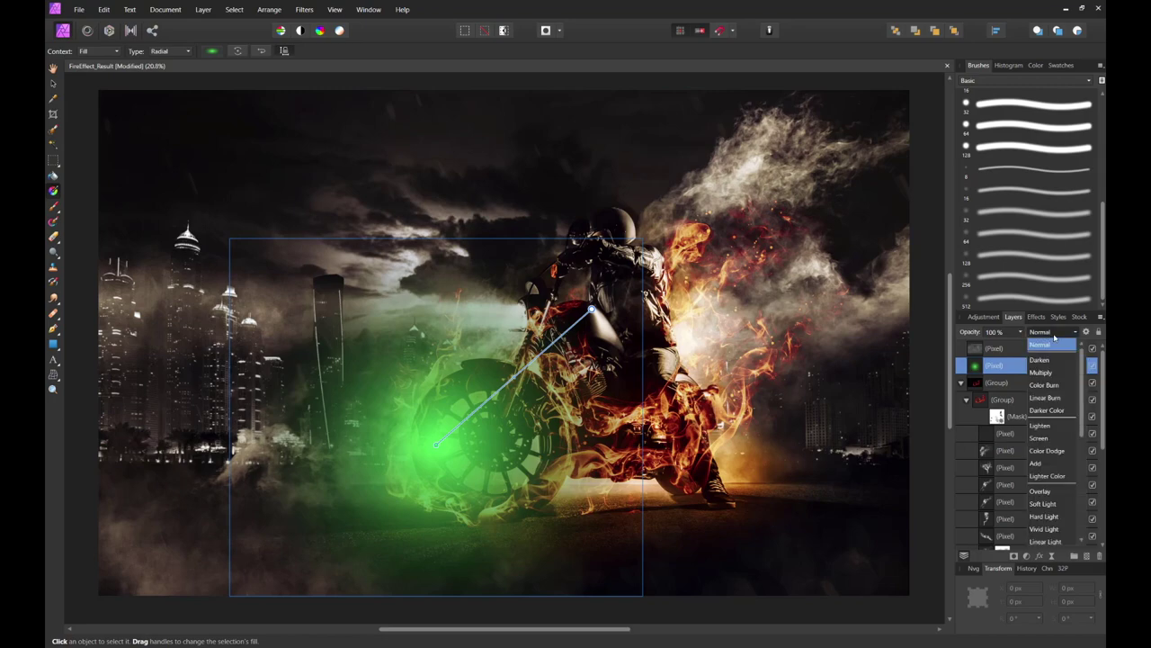
scroll(1054, 449, "down", 5)
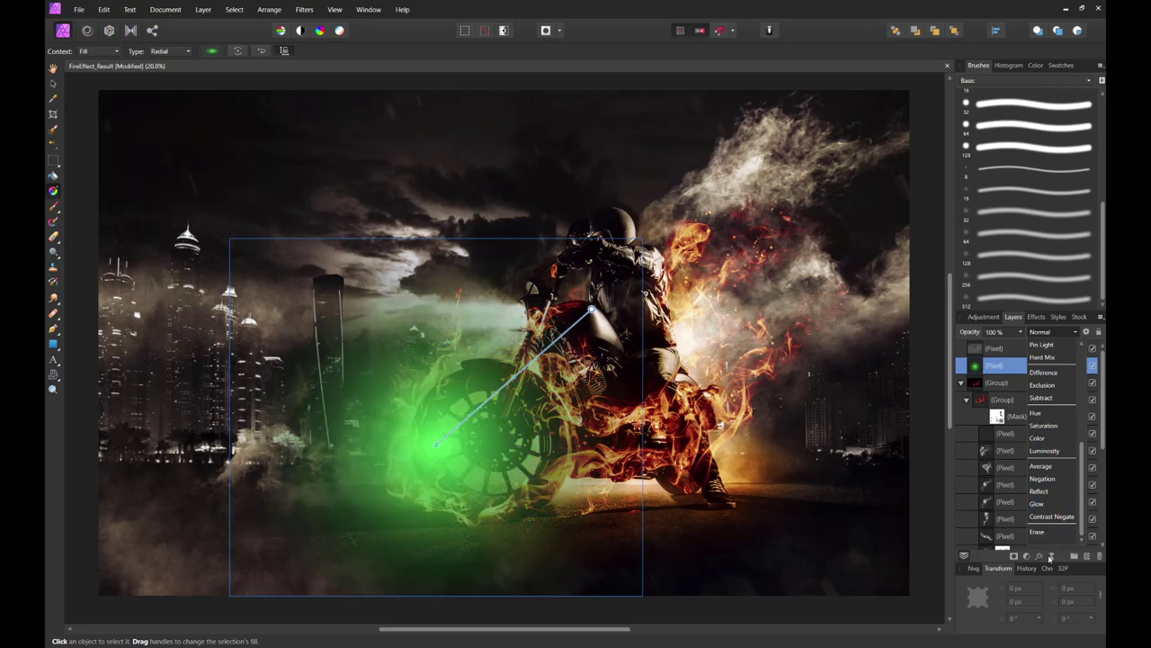
scroll(1048, 477, "up", 3)
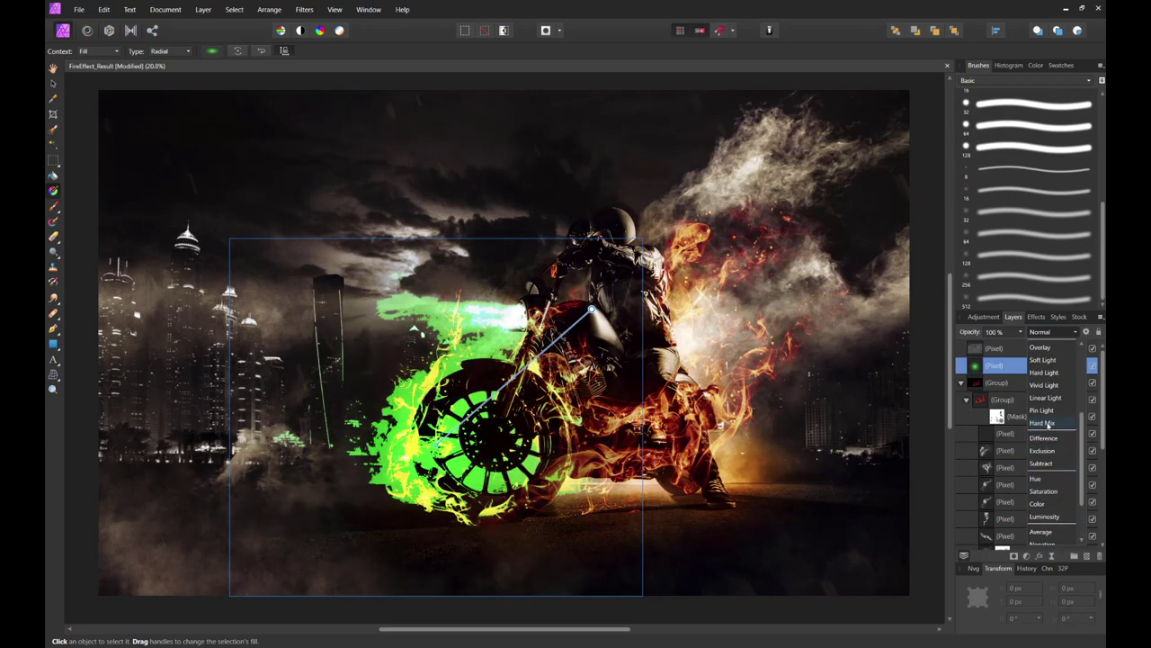
scroll(1047, 425, "up", 2)
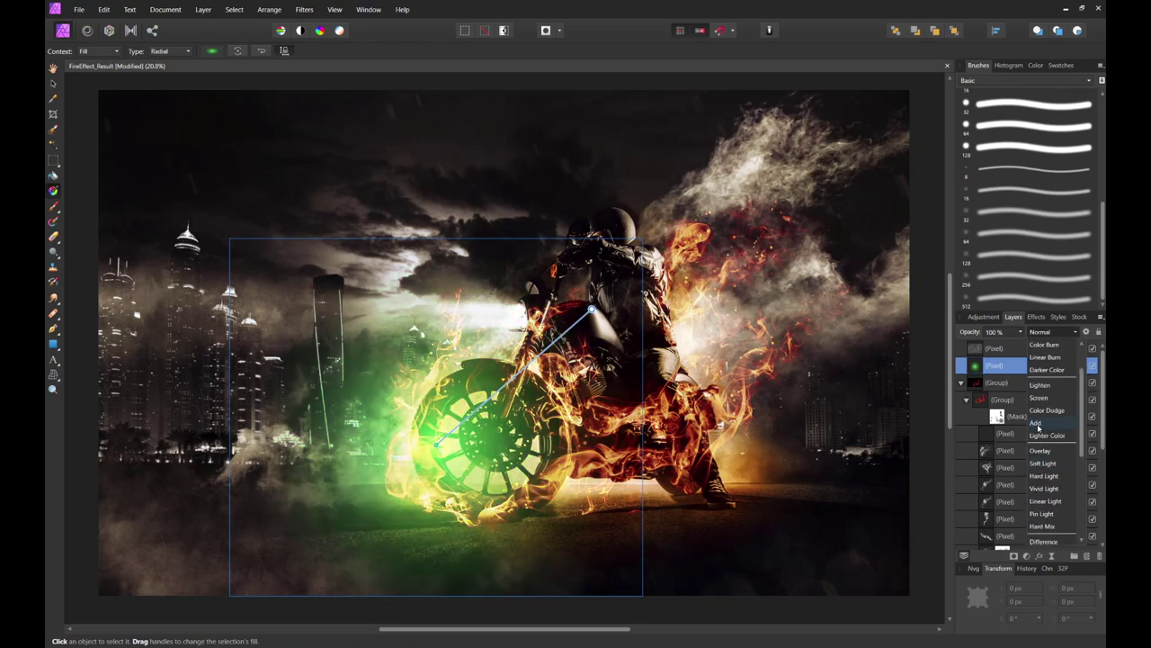
left_click(1036, 424)
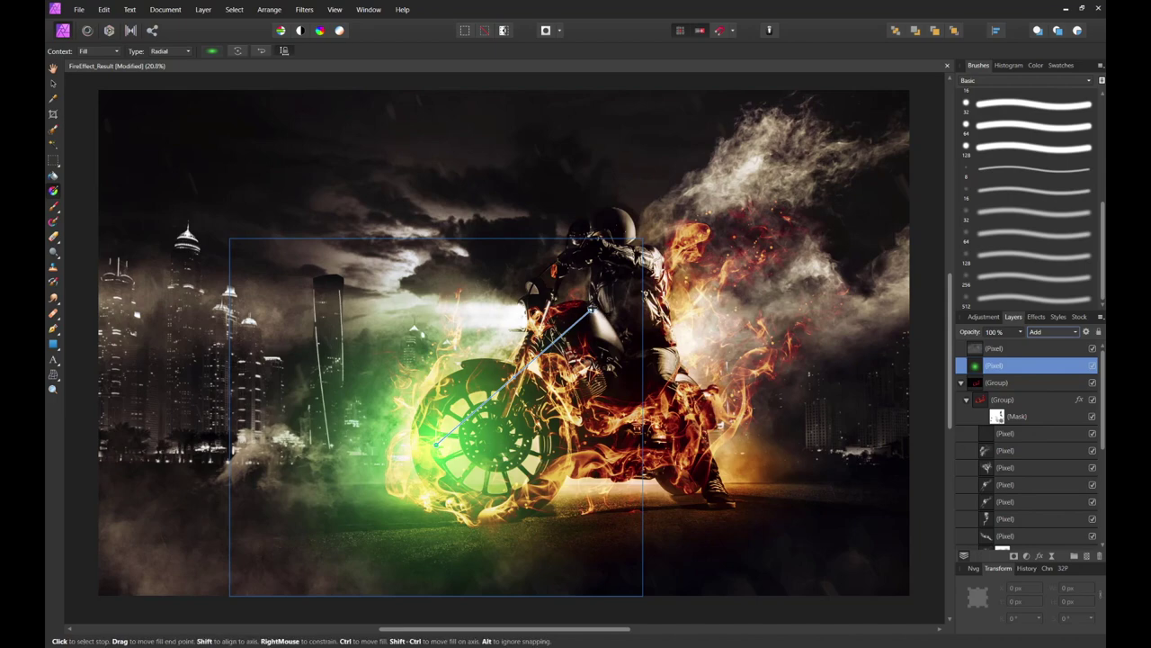
left_click_drag(591, 310, 523, 369)
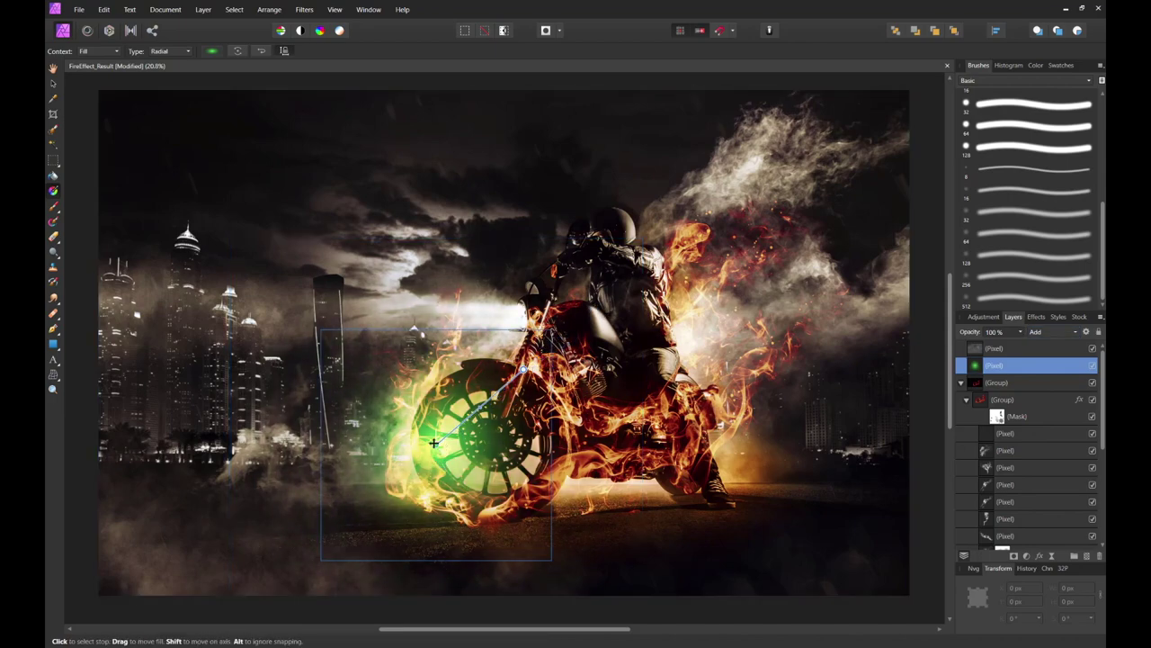
left_click_drag(434, 445, 416, 400)
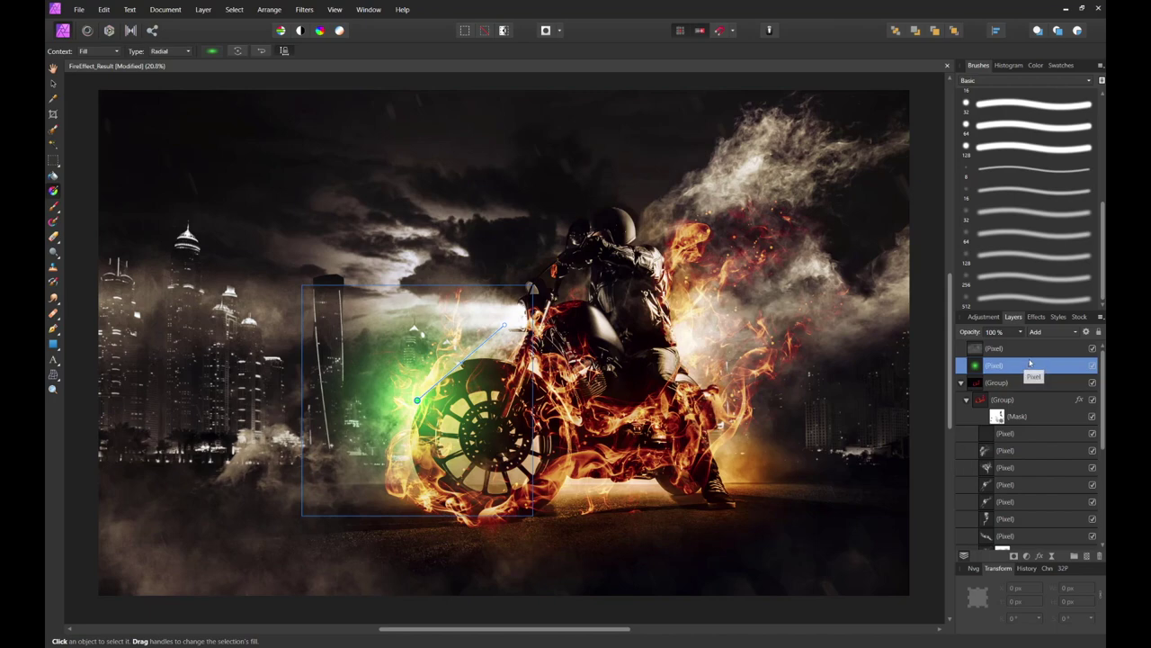
Duplicate the green glow layer and clear the copy's contents.
key("ctrl+j")
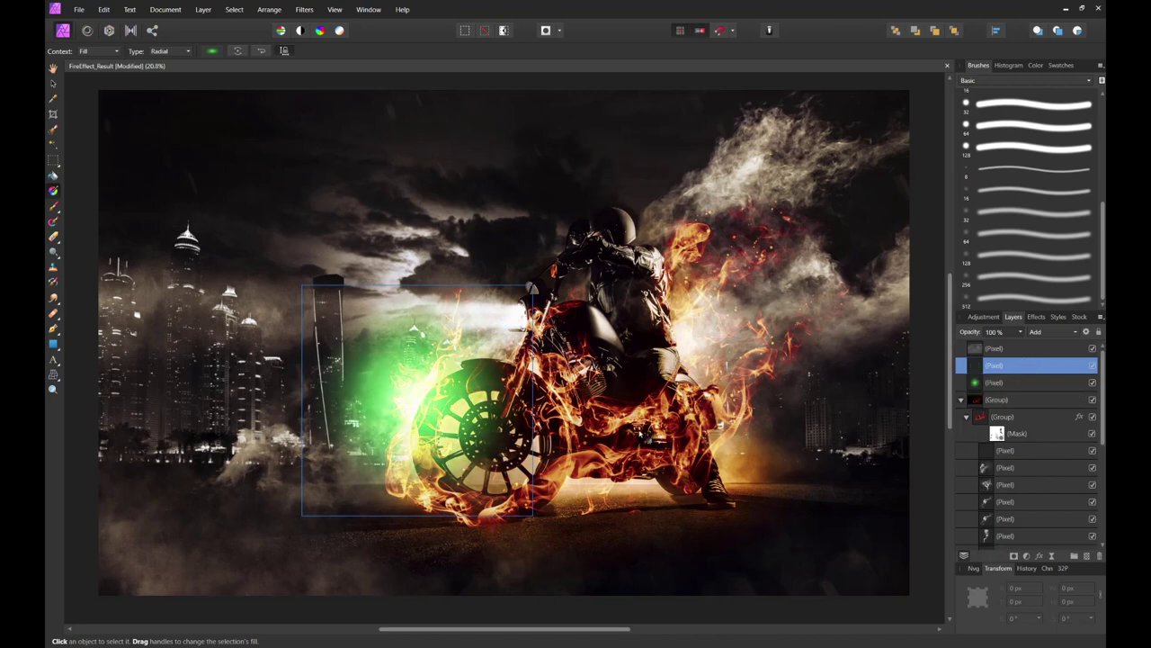
key("alt+]")
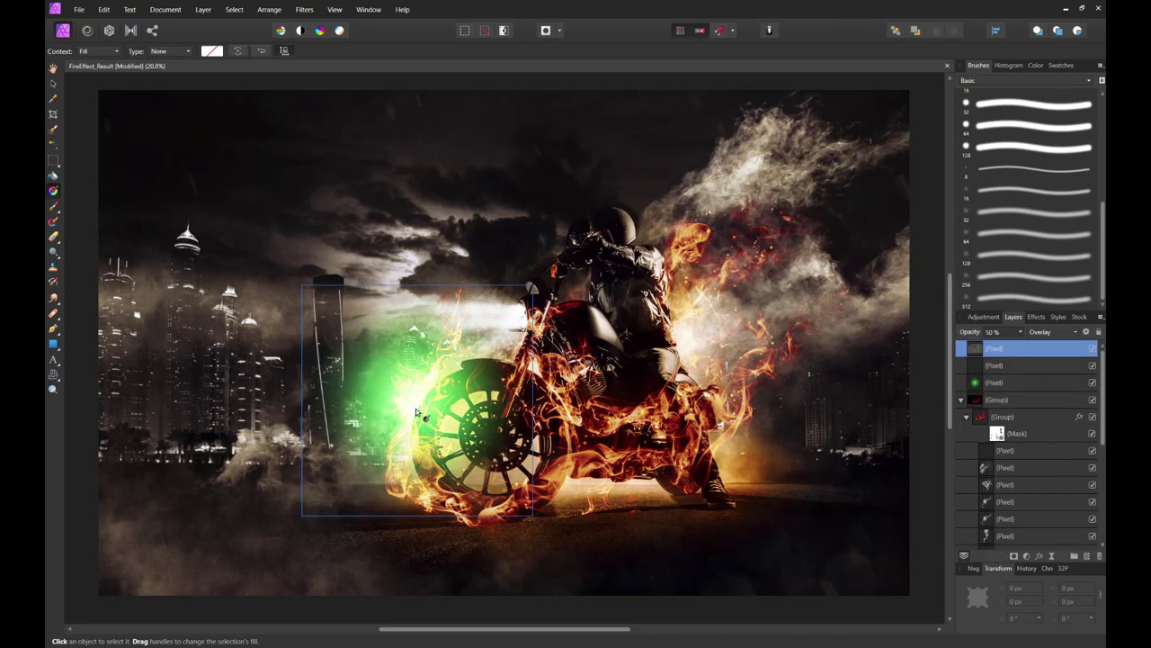
left_click_drag(991, 367, 978, 369)
key("ctrl+a")
key("Delete")
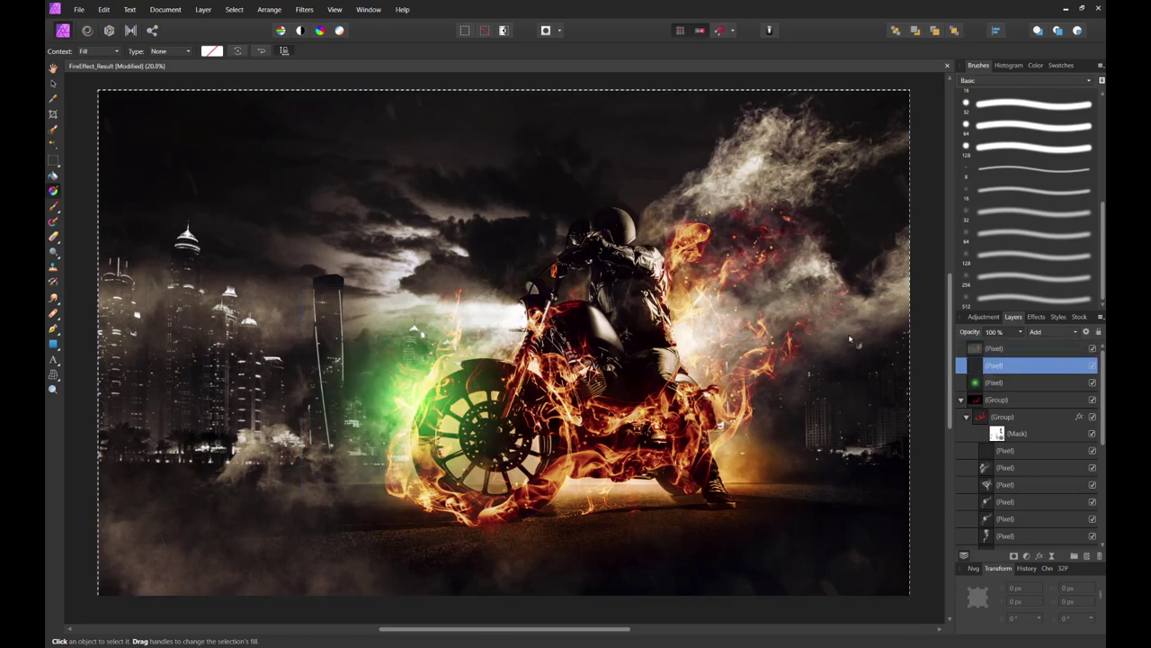
key("ctrl+d")
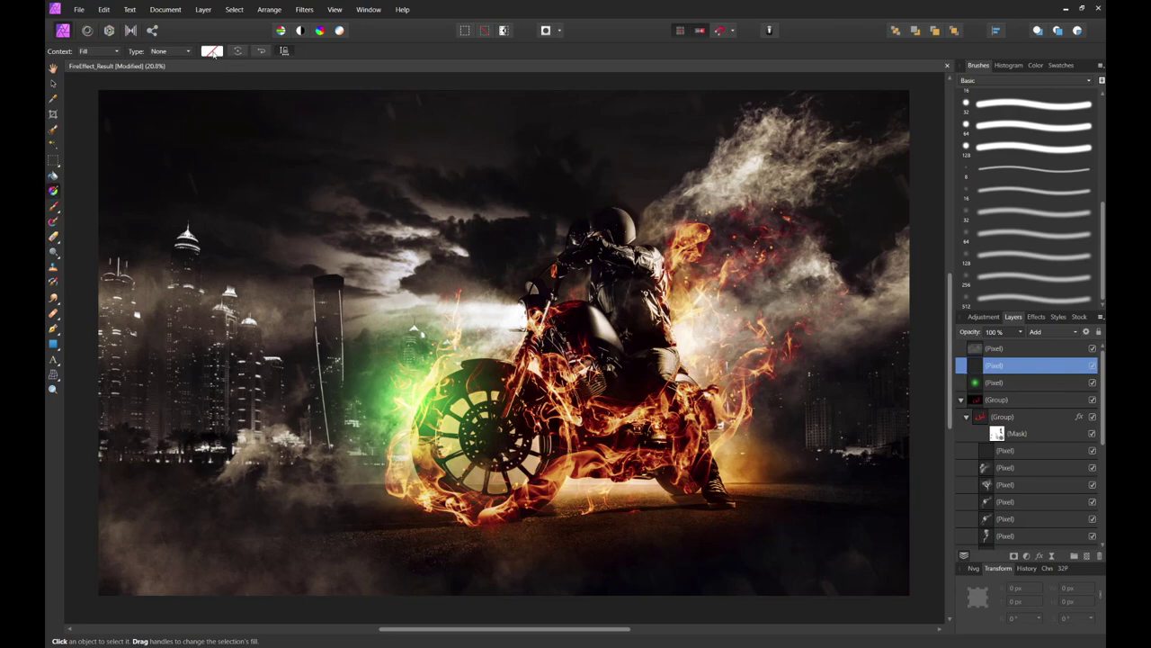
Apply the recent gradient fill and change its start colour to magenta (R 204, G 0, B 232).
left_click(213, 51)
left_click(153, 90)
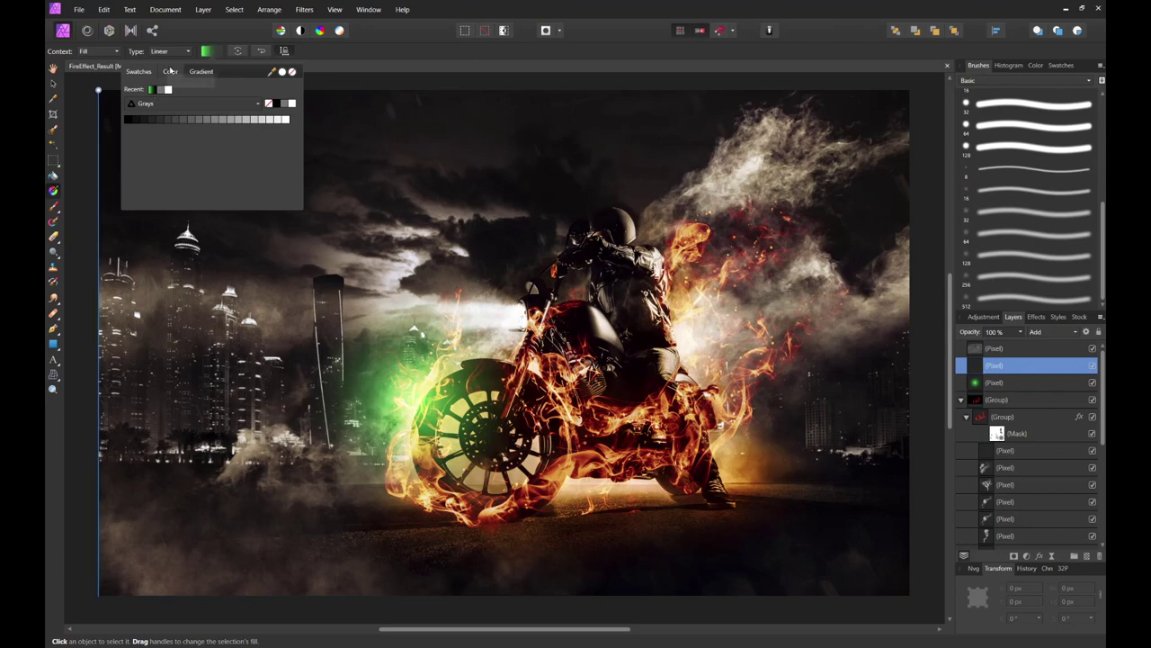
left_click(170, 71)
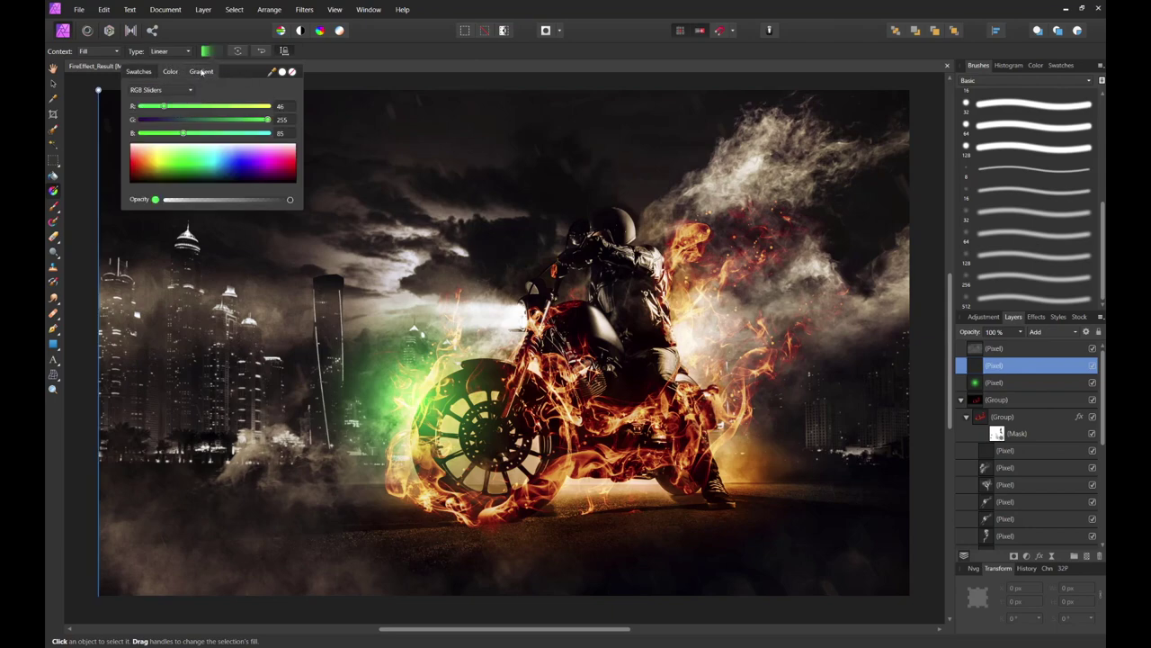
left_click(201, 71)
left_click(175, 151)
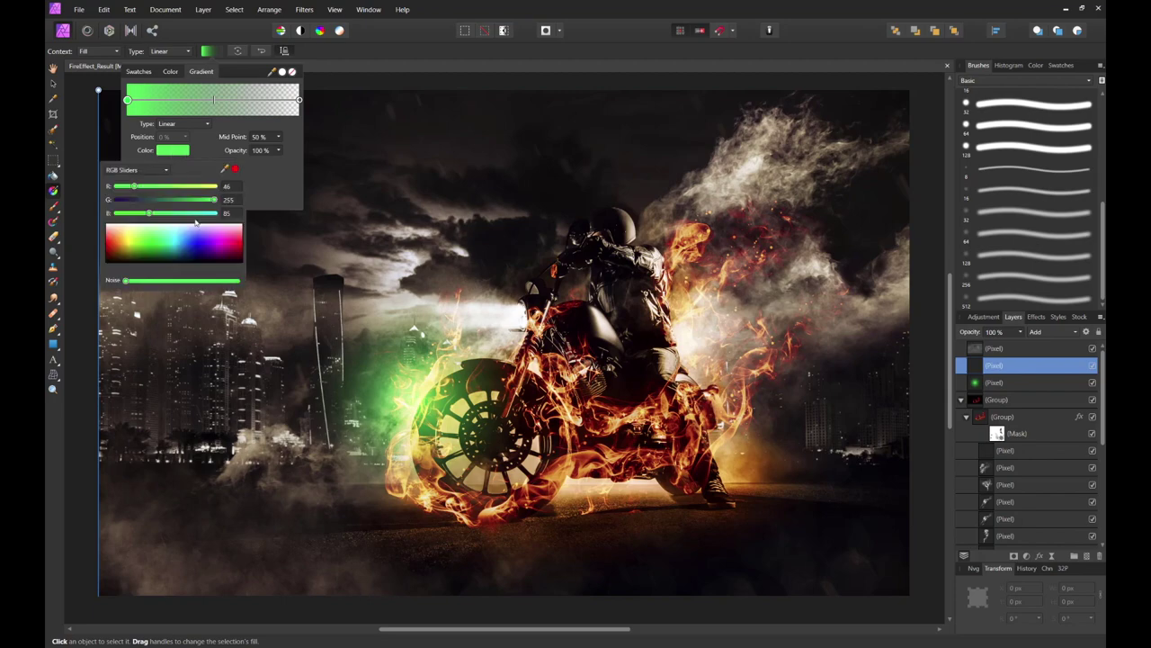
left_click(217, 239)
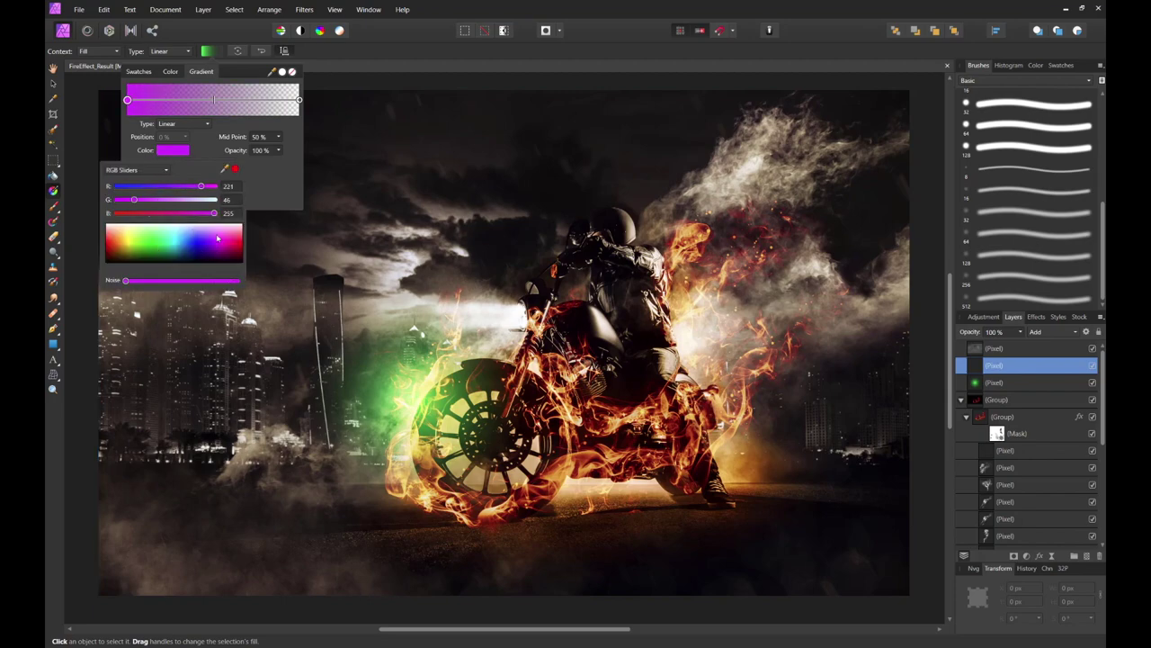
left_click_drag(217, 239, 218, 249)
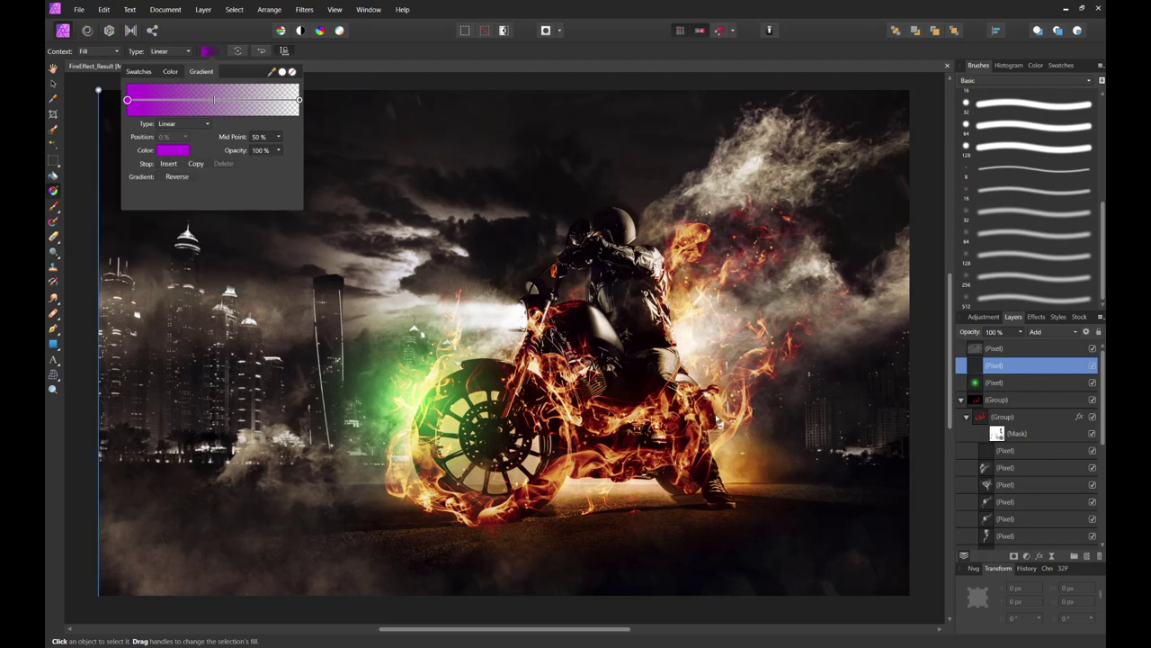
Make the magenta fill a radial glow behind the rider at 86% layer opacity.
left_click_drag(715, 439, 626, 391)
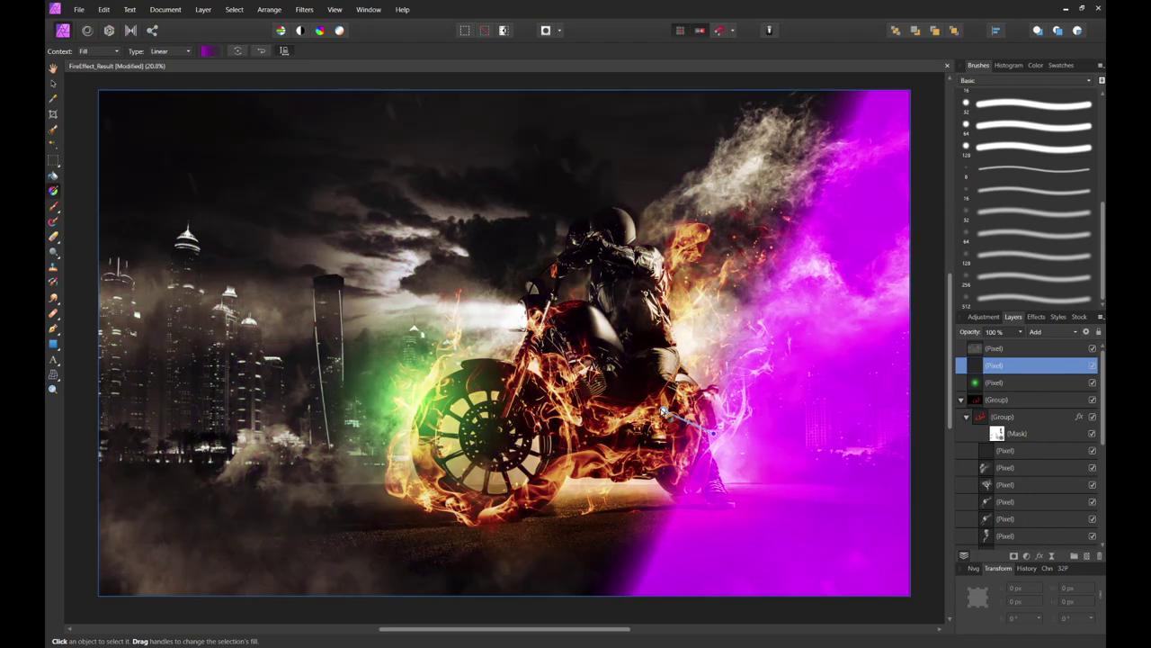
left_click(180, 52)
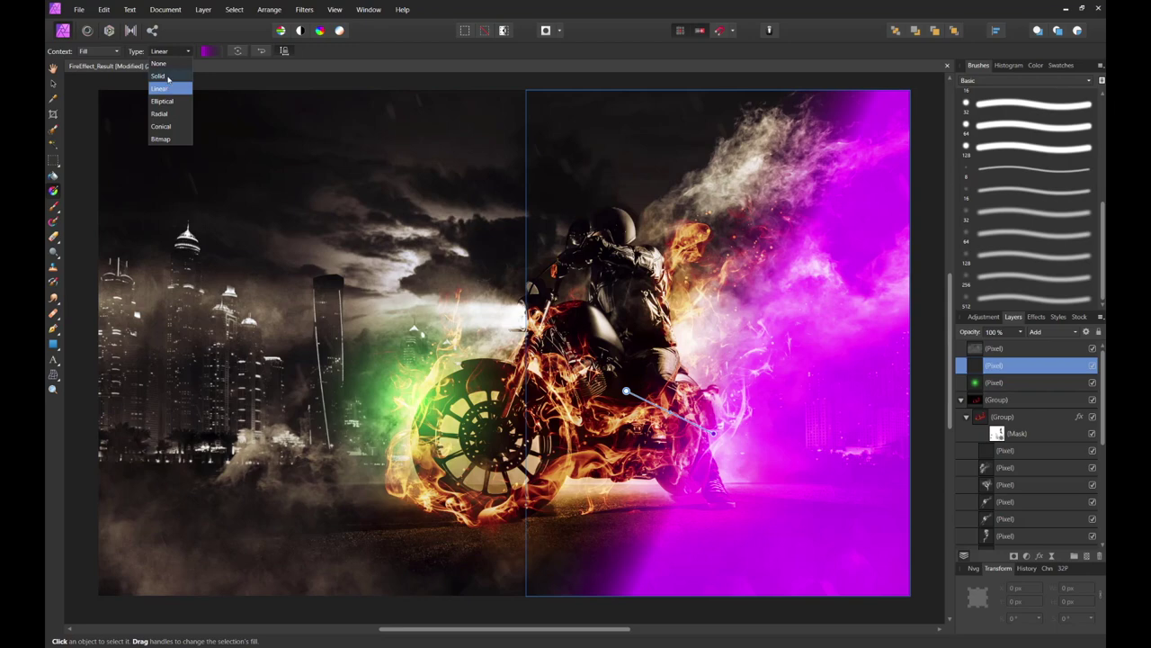
left_click(160, 114)
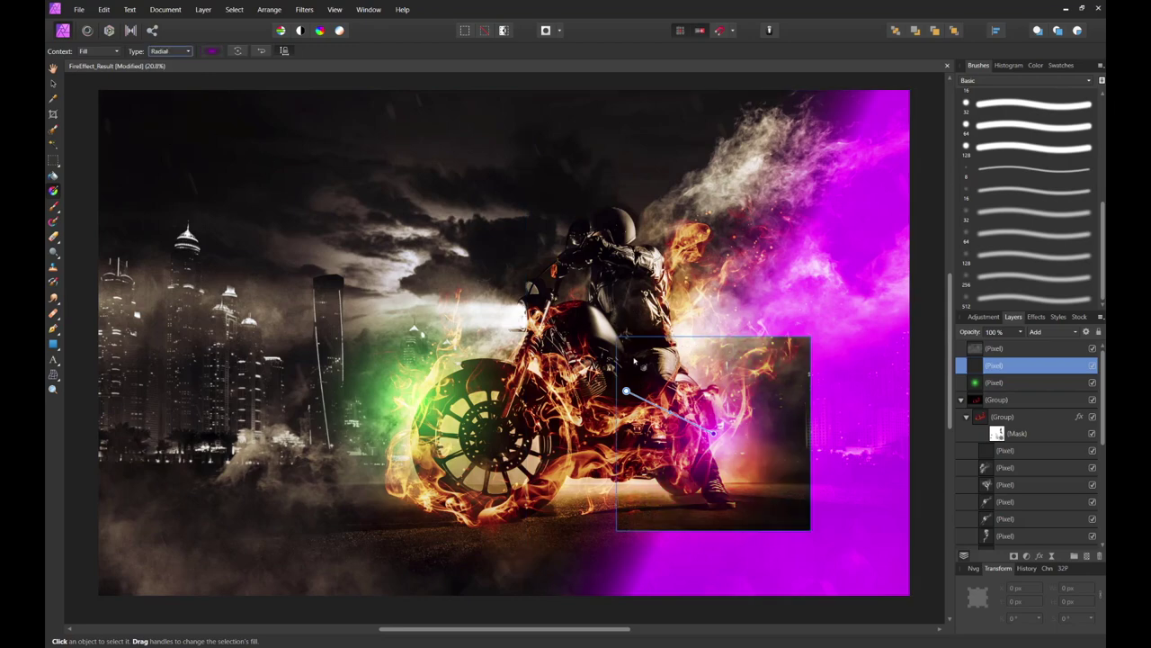
mouse_move(715, 434)
left_mouse_down()
mouse_move(725, 374)
mouse_move(714, 438)
left_mouse_up()
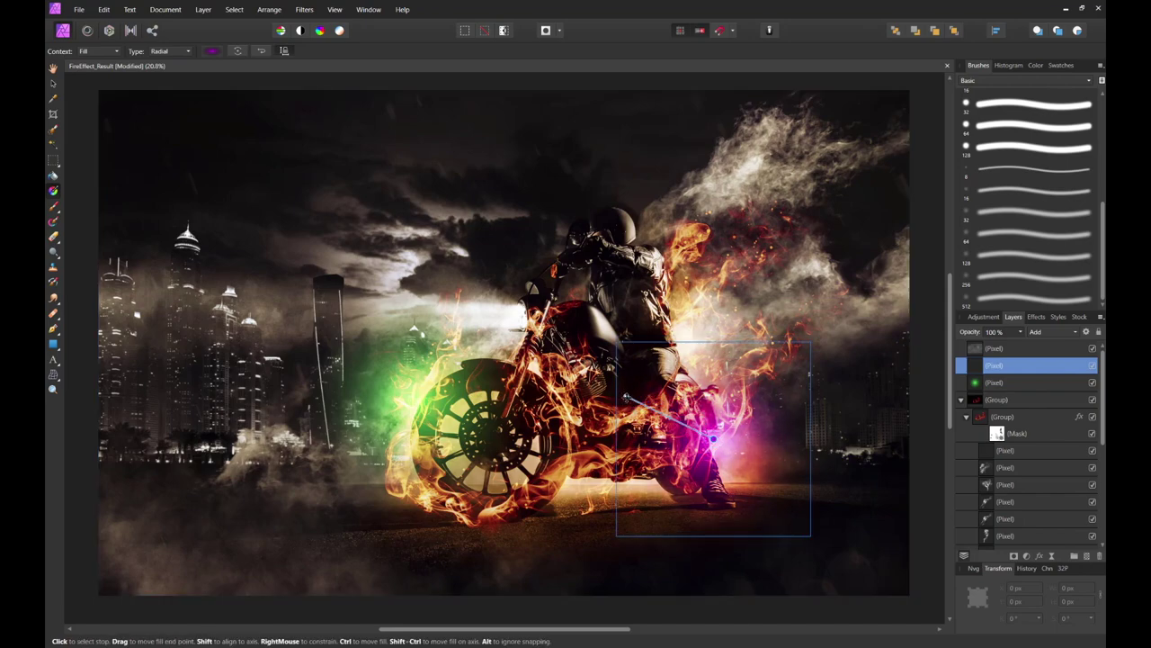
left_click_drag(626, 396, 681, 312)
mouse_move(966, 334)
left_mouse_down()
mouse_move(953, 334)
mouse_move(973, 332)
left_mouse_up()
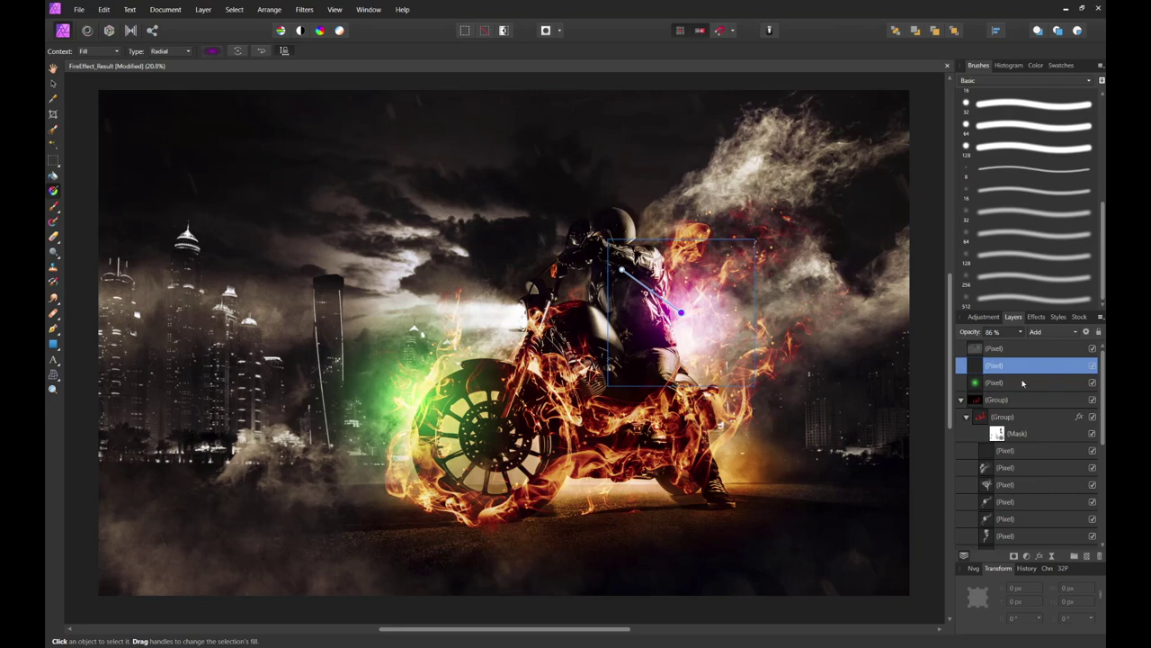
Add a new pixel layer carrying the recent purple gradient fill.
left_click(1087, 560)
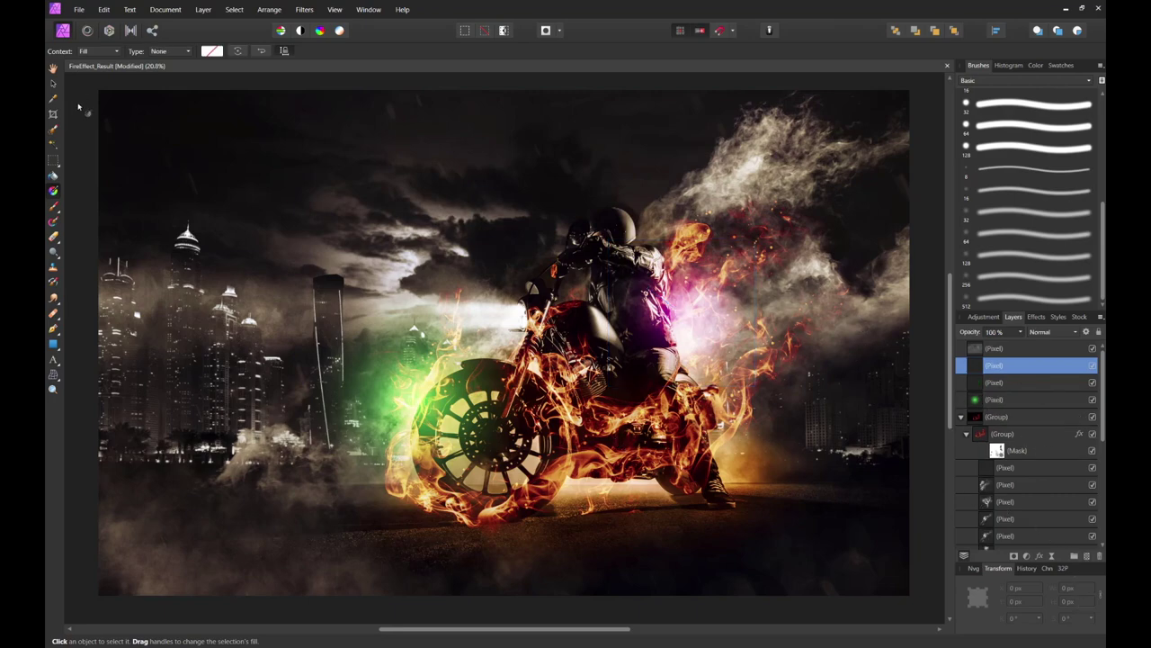
left_click(211, 51)
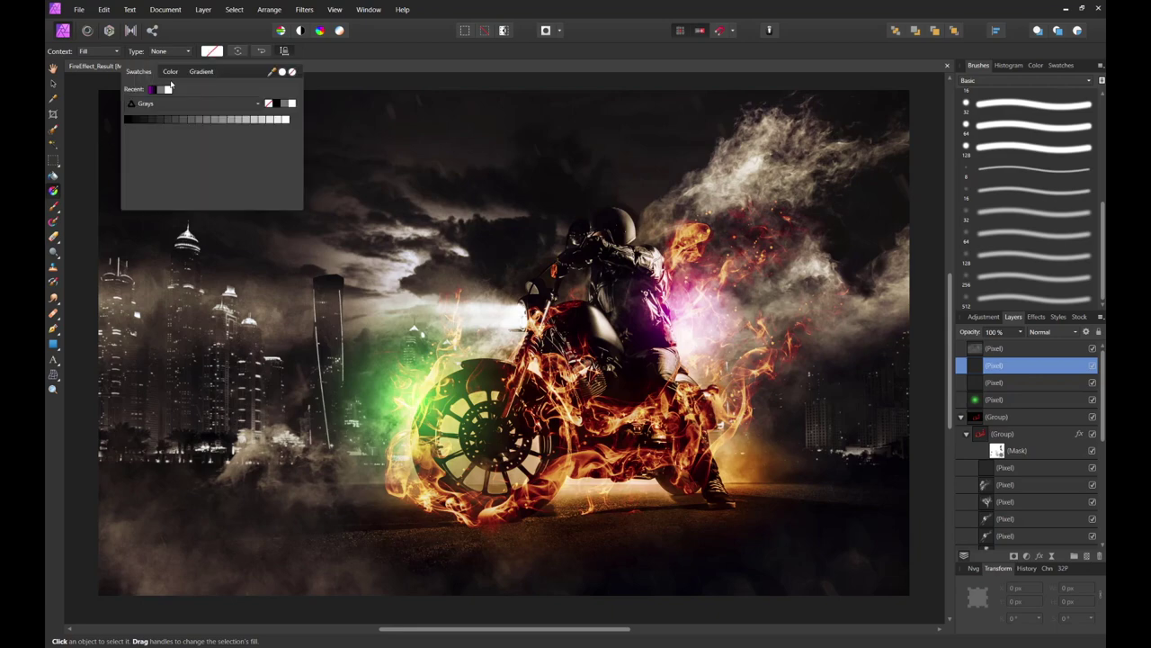
left_click(201, 71)
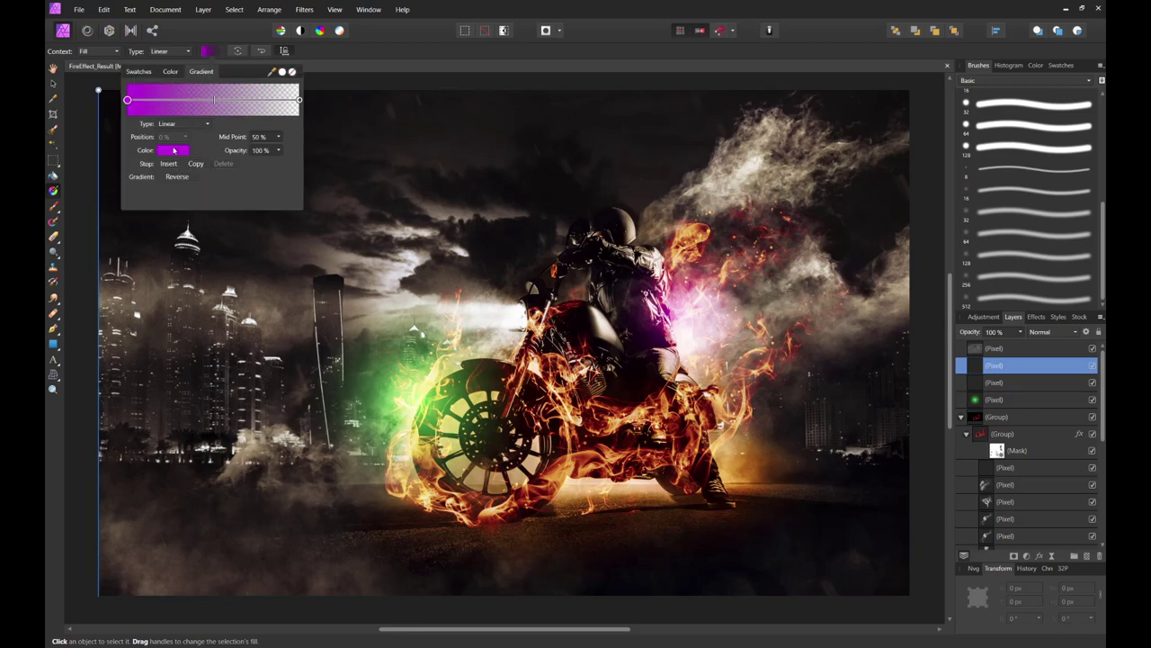
Change the gradient stop colour to yellow.
left_click(173, 151)
left_click(129, 238)
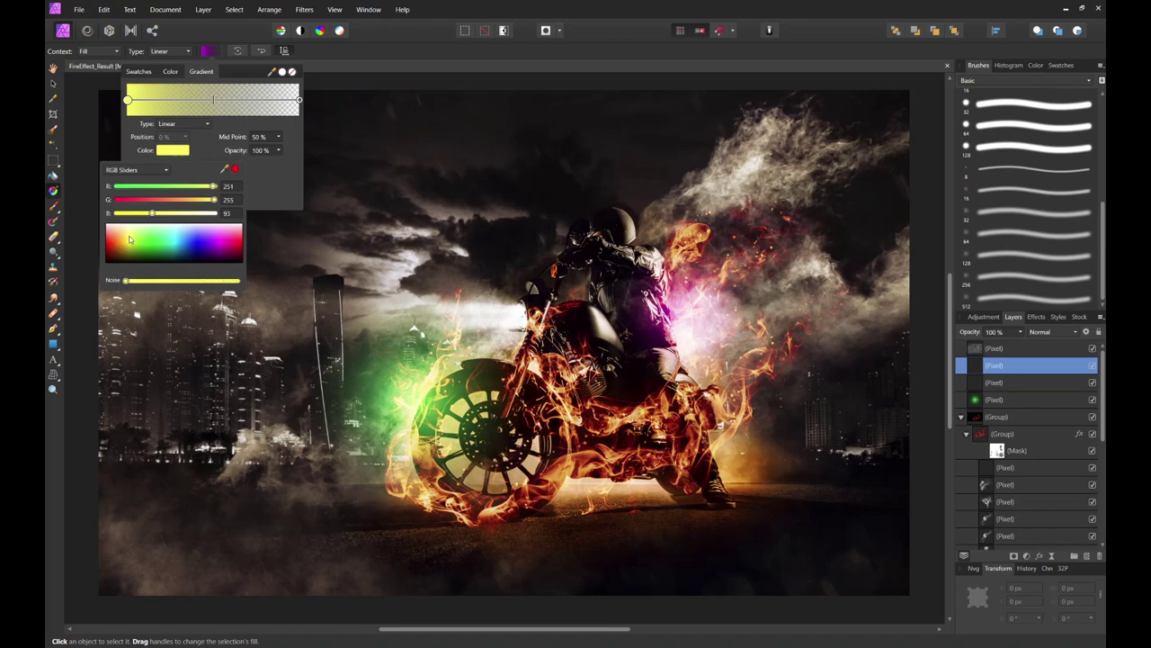
left_click_drag(129, 239, 137, 233)
left_click(134, 213)
left_click(208, 199)
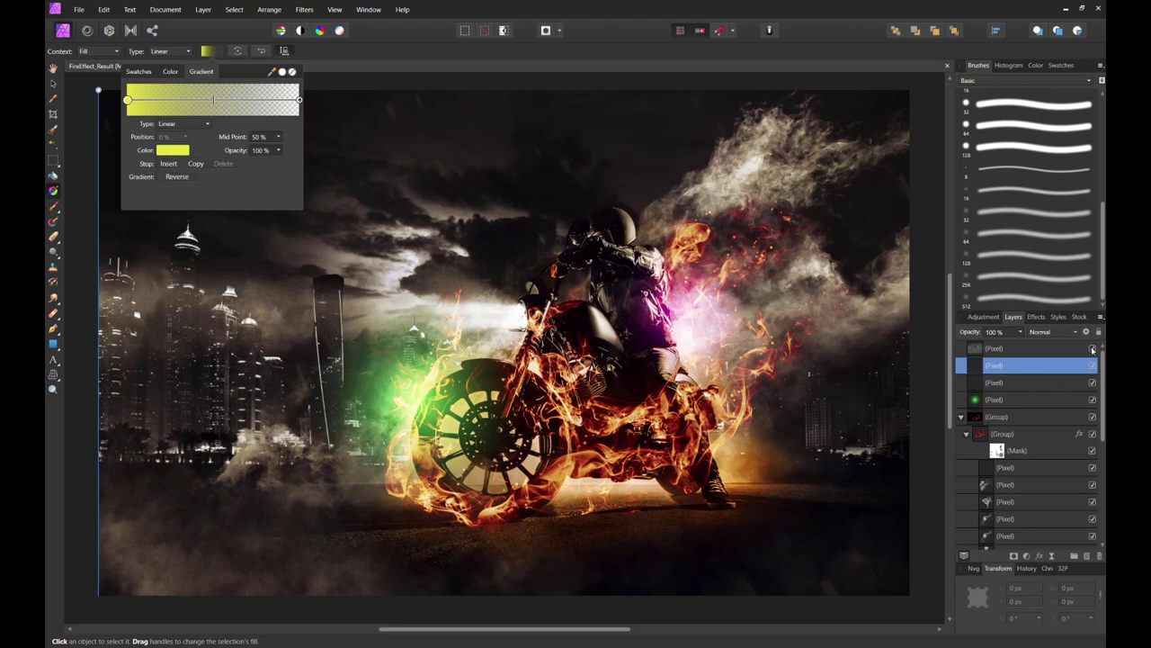
Draw a radial yellow glow over the engine on a Color-blended layer.
left_click(1052, 331)
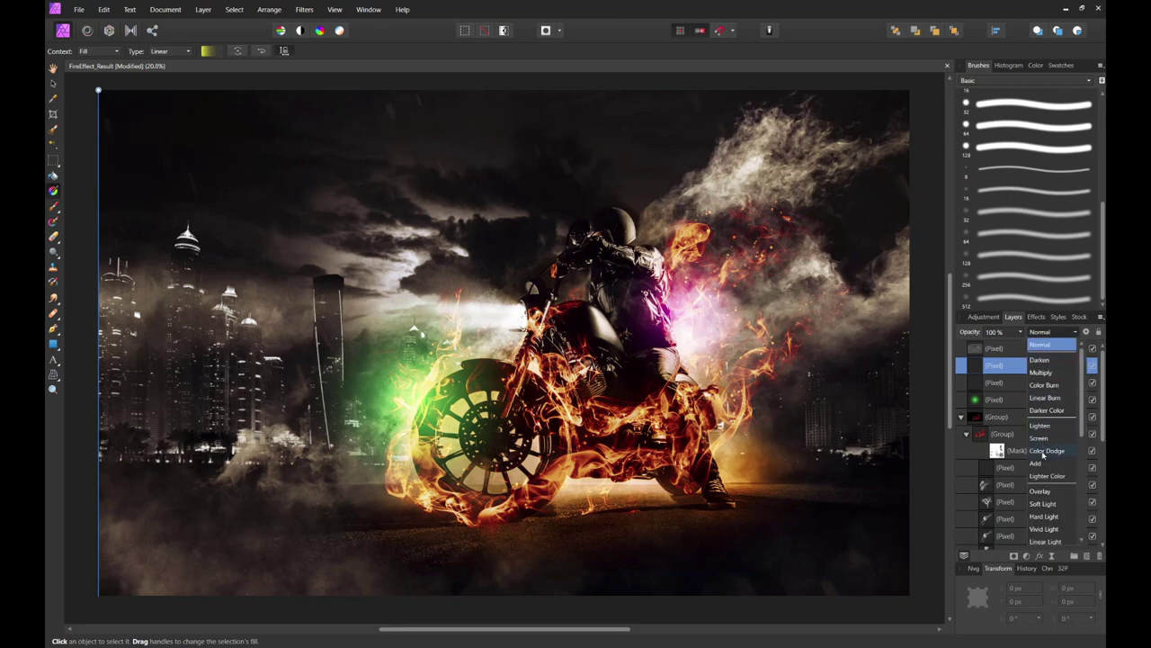
left_click(1043, 464)
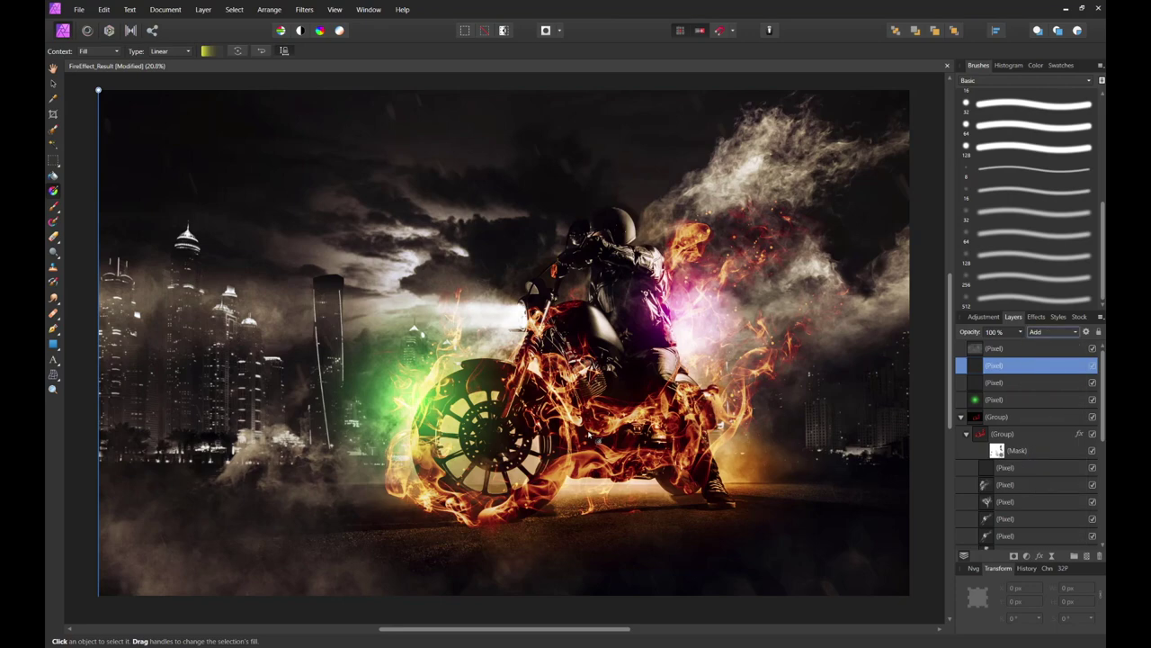
left_click_drag(587, 430, 633, 402)
left_click(173, 51)
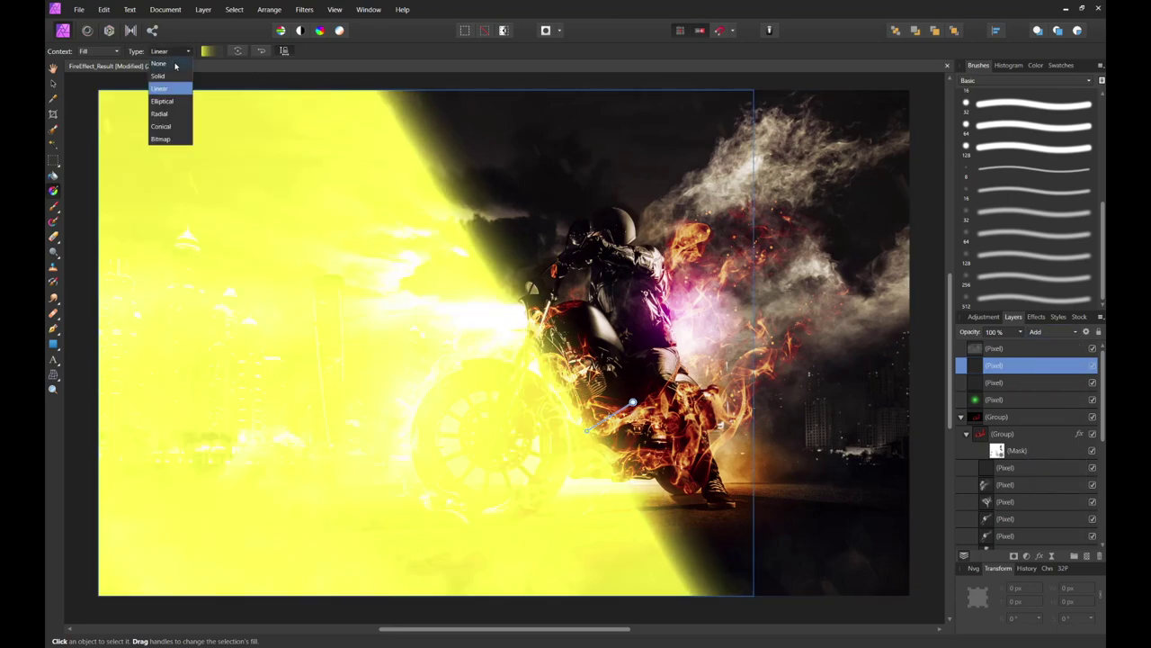
left_click(177, 115)
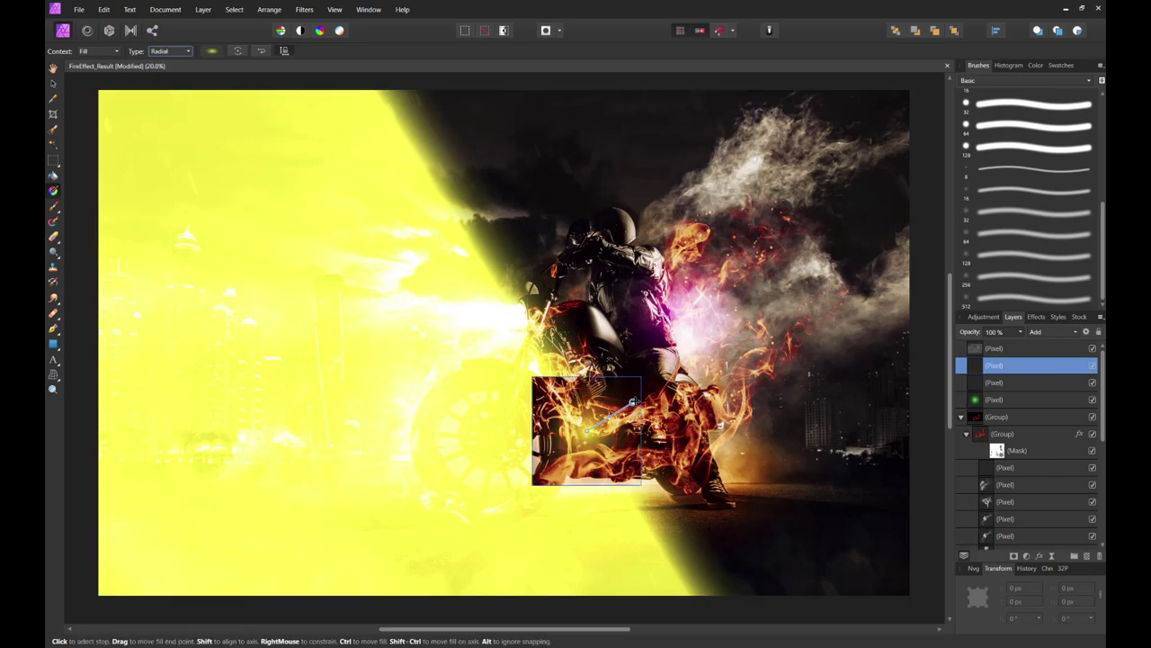
left_click_drag(634, 402, 660, 454)
left_click_drag(589, 426, 586, 453)
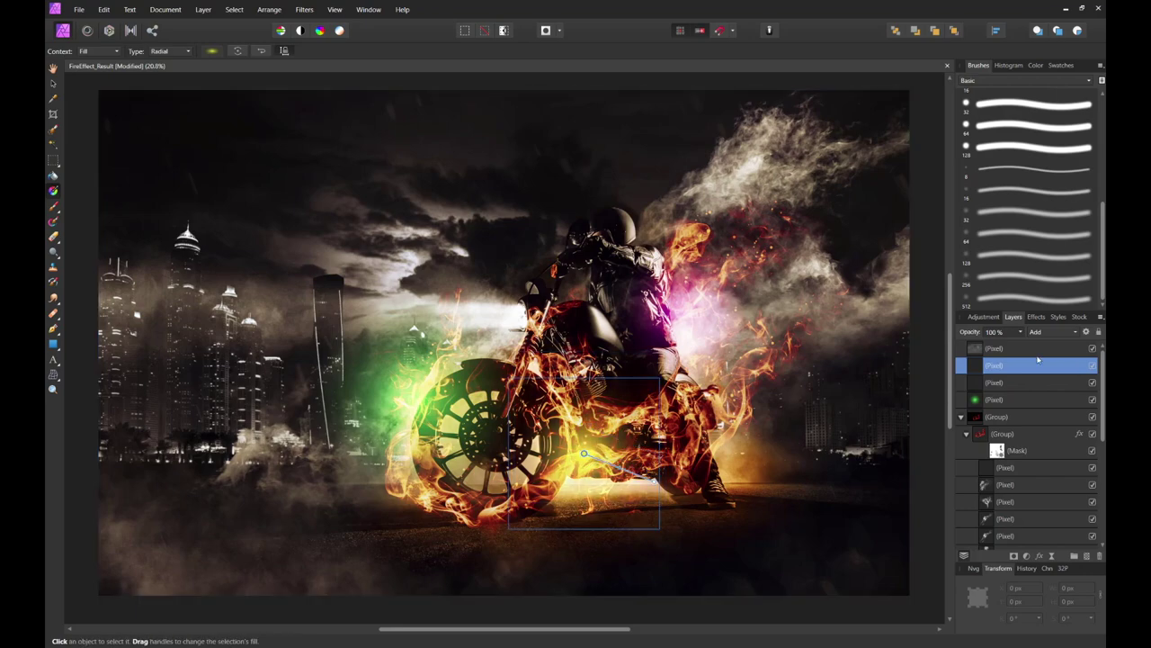
left_click(1053, 332)
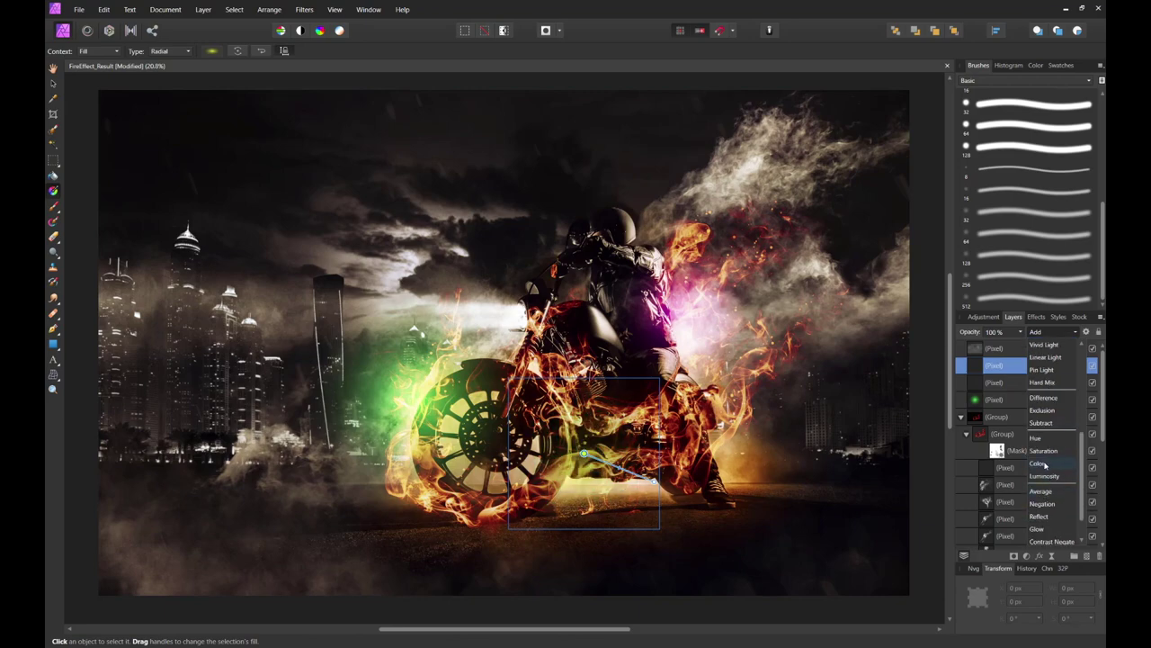
left_click(1044, 464)
left_click_drag(619, 467, 560, 446)
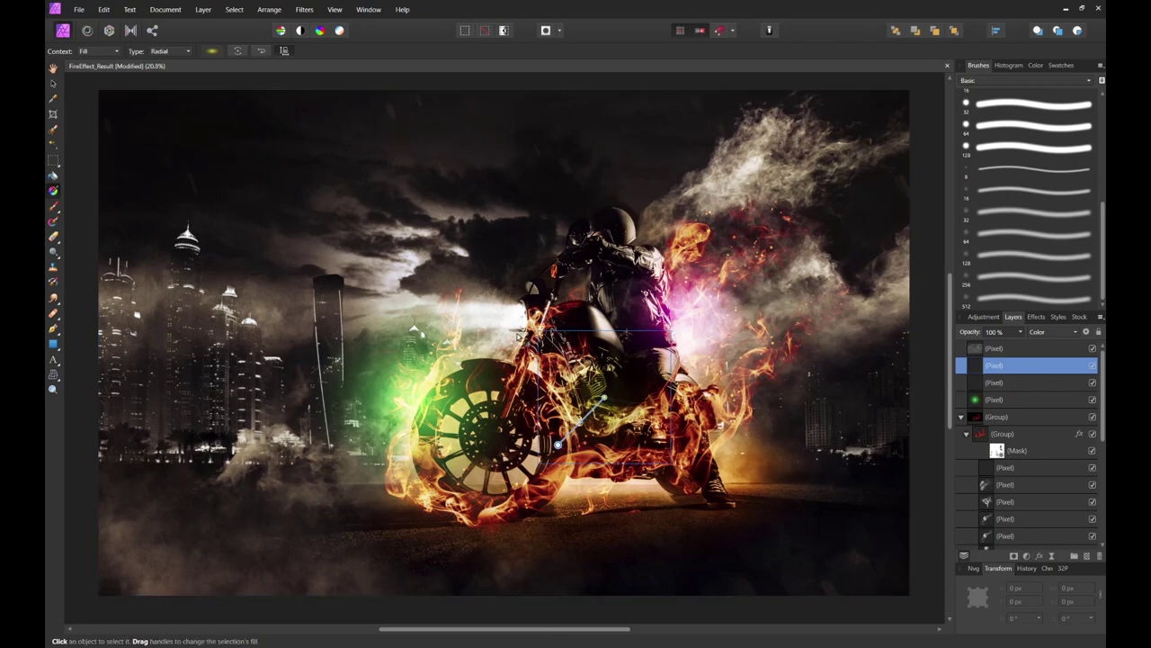
Deepen the yellow stop to a golden R 235, G 210, B 42.
left_click(212, 50)
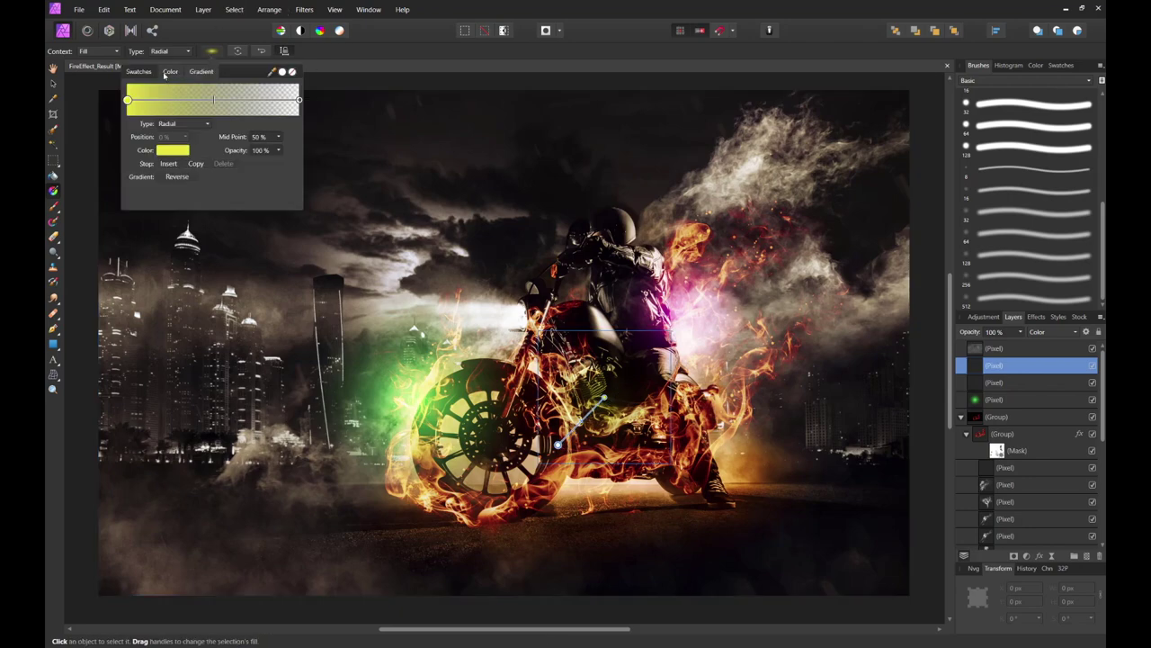
left_click(171, 150)
left_click_drag(207, 200, 200, 210)
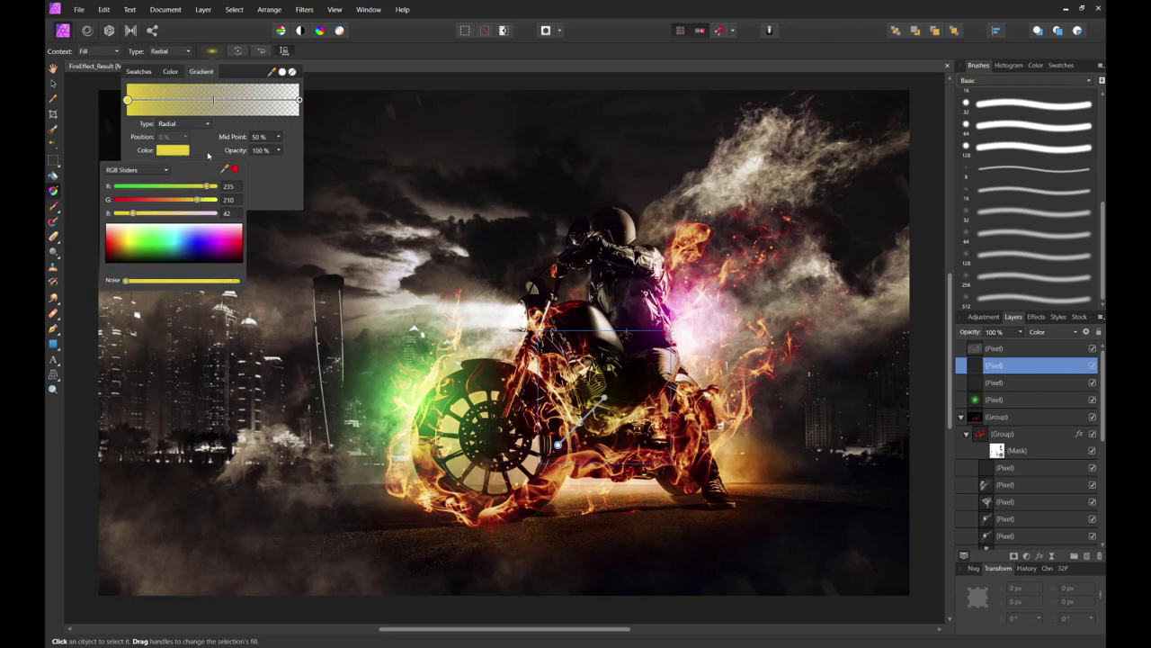
left_click(268, 182)
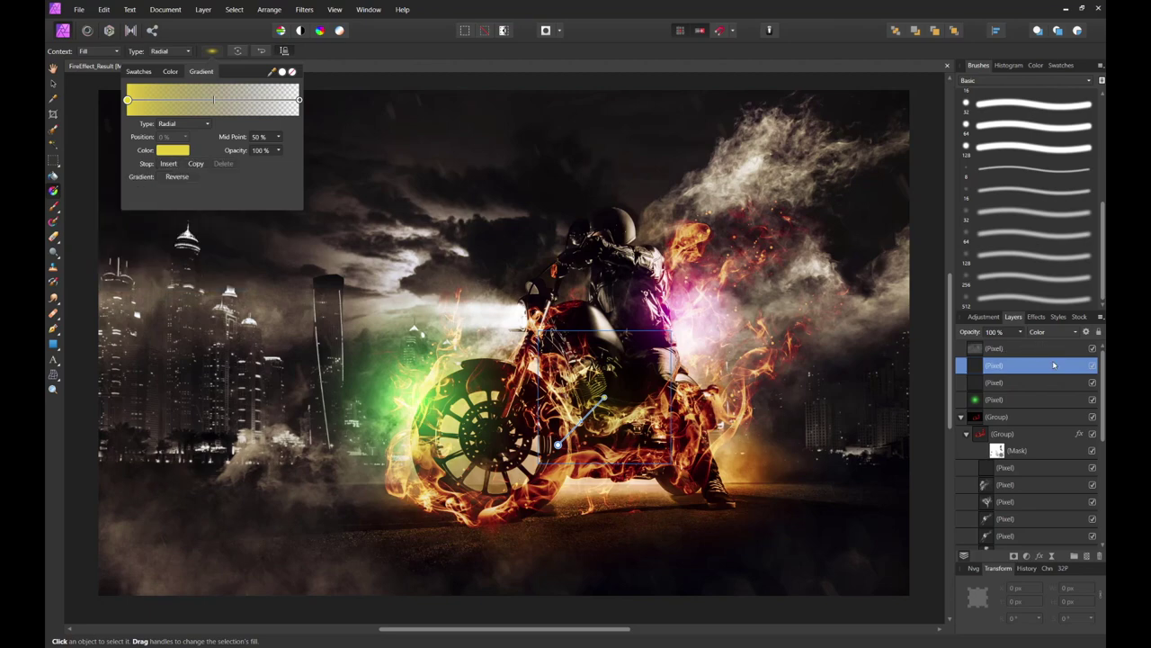
left_click(1019, 402)
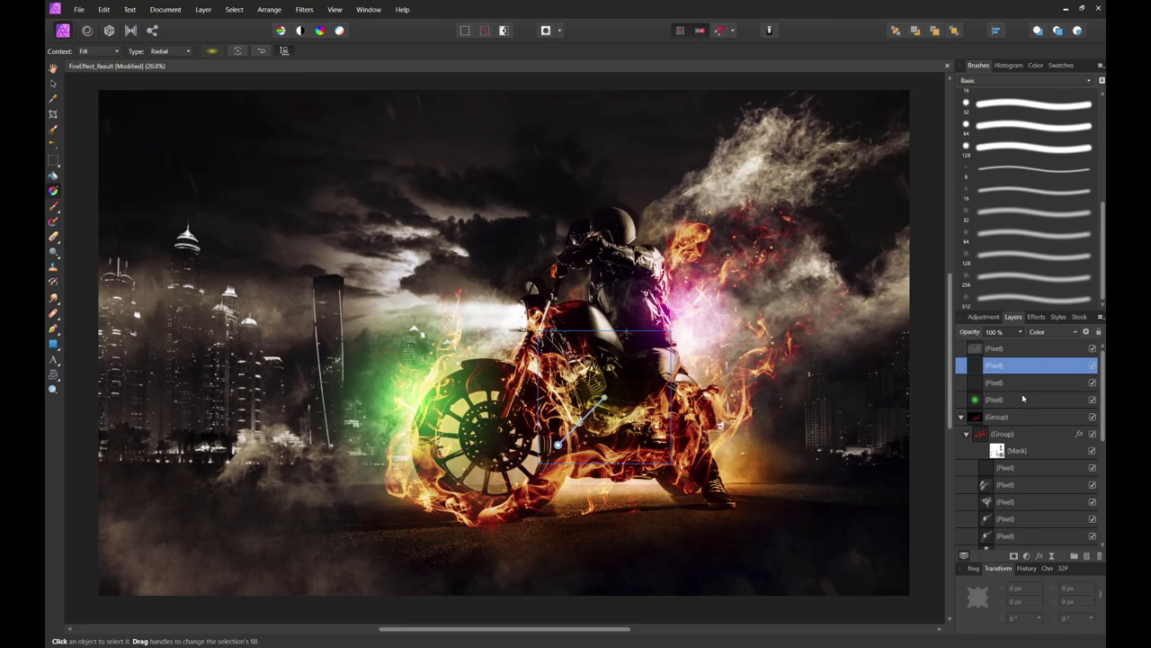
Group the three glow layers as 'Coloring' and rename the fire group 'Flames'.
left_click(1019, 400)
left_click(1021, 364, "shift")
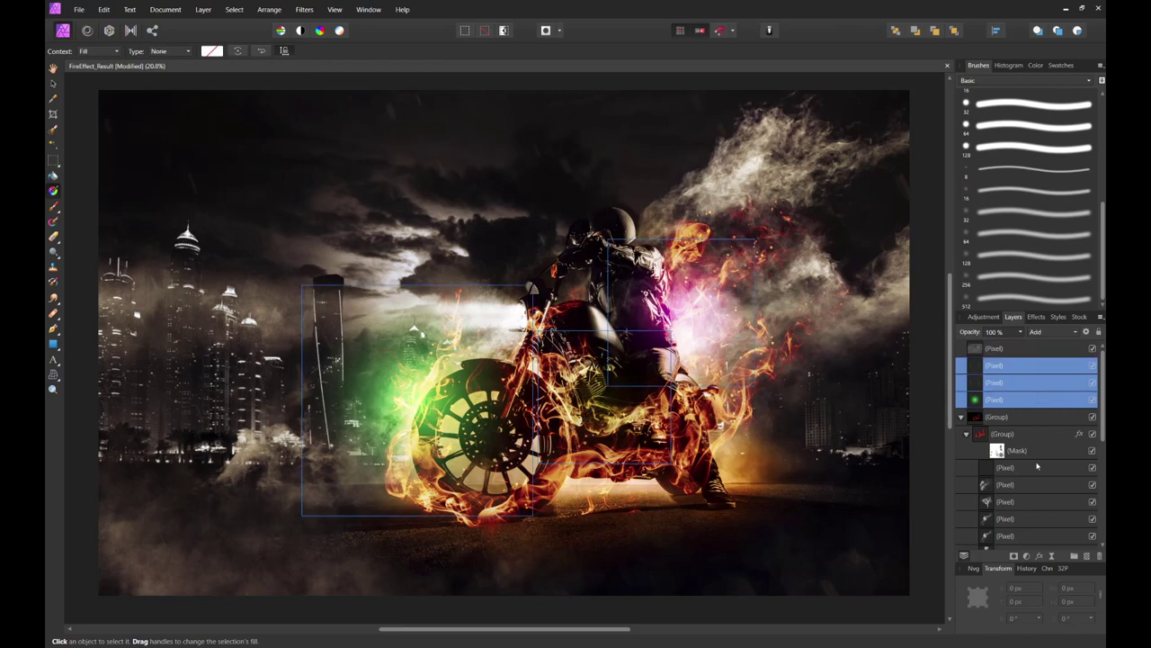
key("ctrl+g")
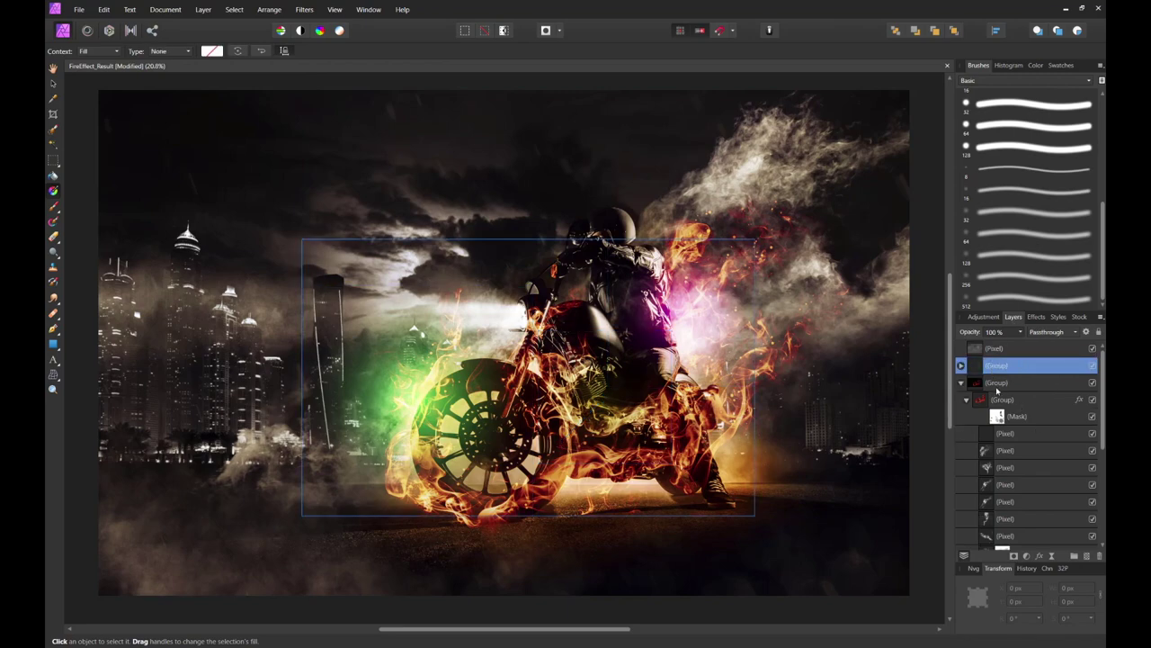
left_click(1001, 385)
left_click(990, 383)
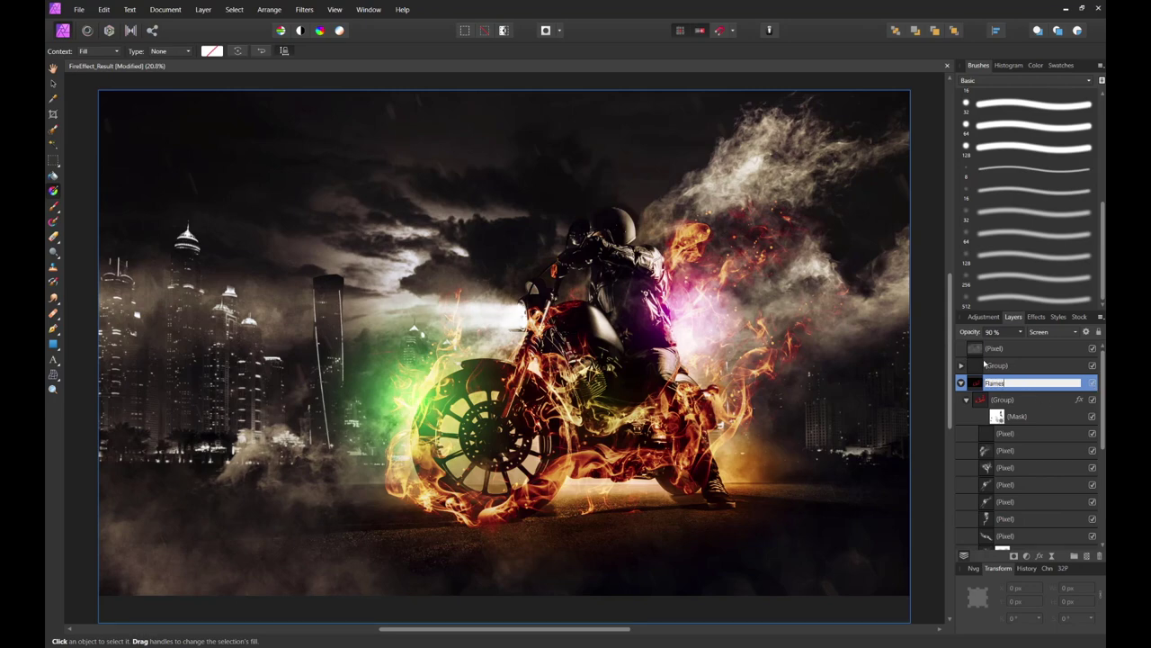
key("Tab")
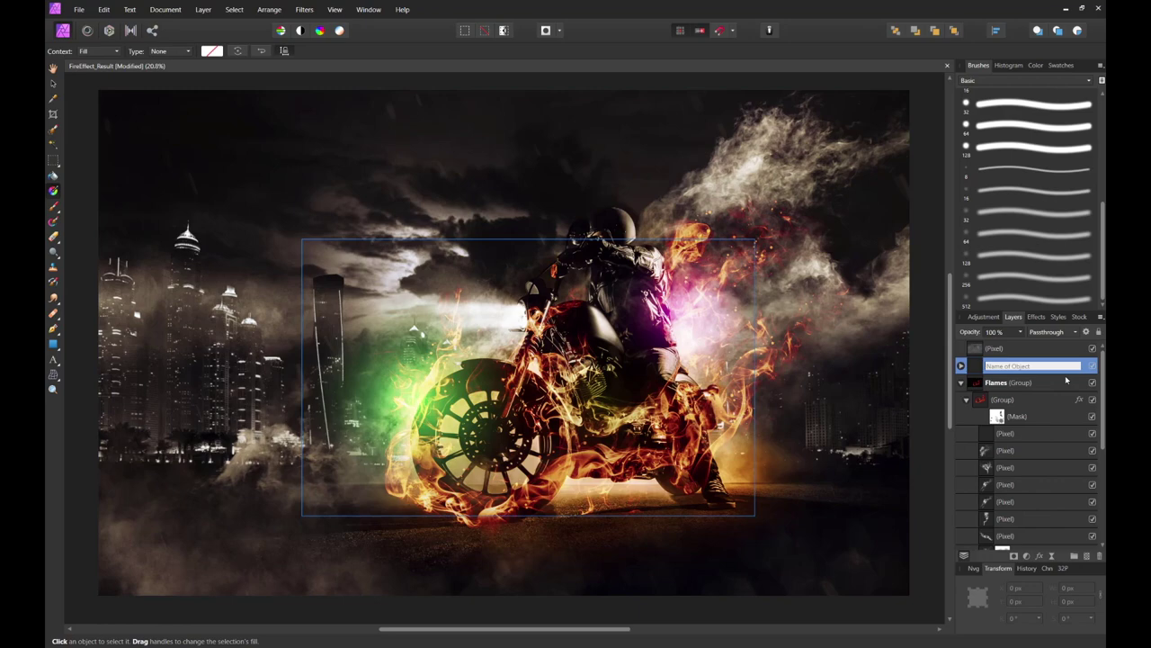
type("Coloring")
key("Return")
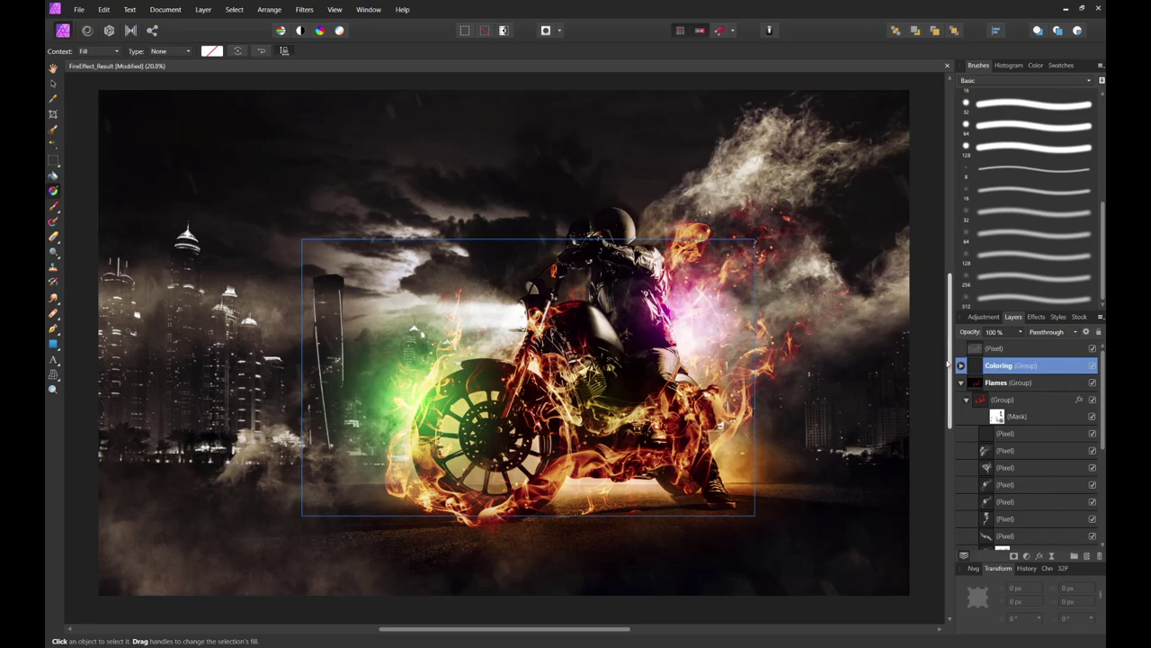
Hide and reshow the Coloring group to compare, then select its first glow layer.
left_click(961, 365)
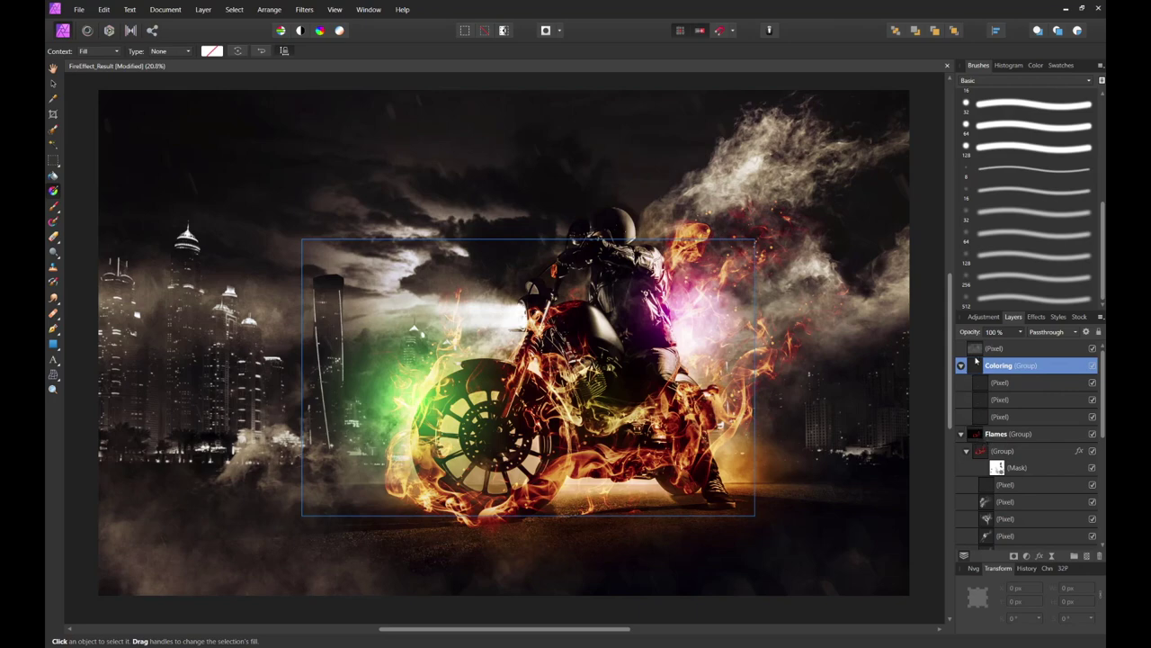
left_click(1093, 366)
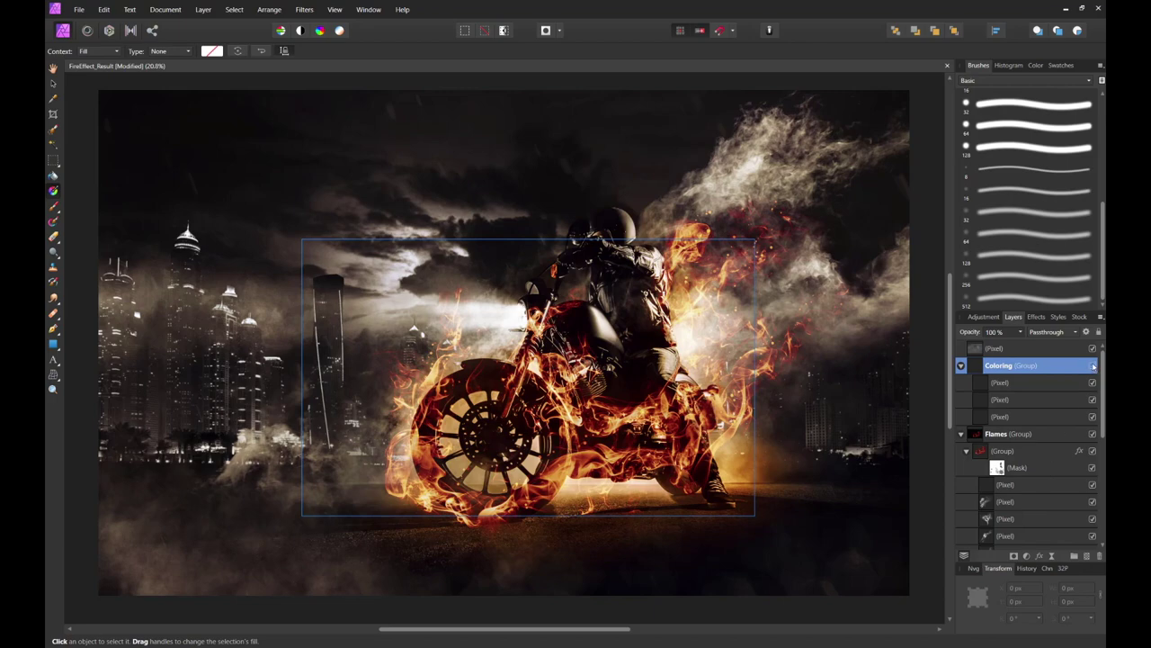
left_click(1093, 366)
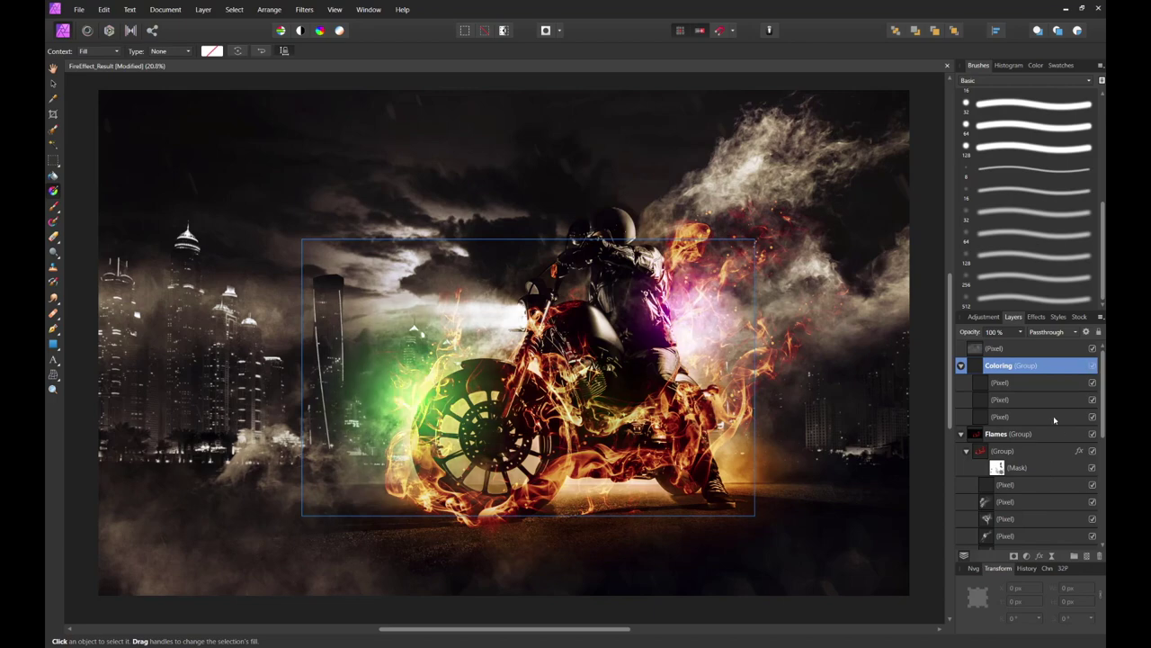
left_click(961, 366)
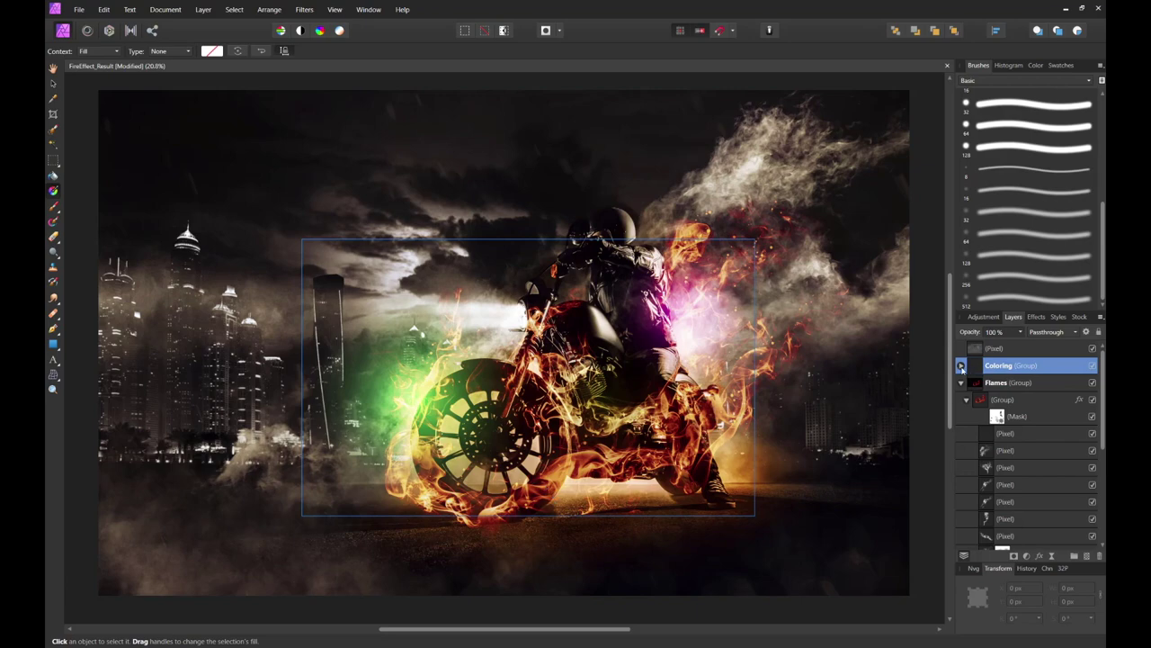
left_click(961, 365)
left_click(1026, 382)
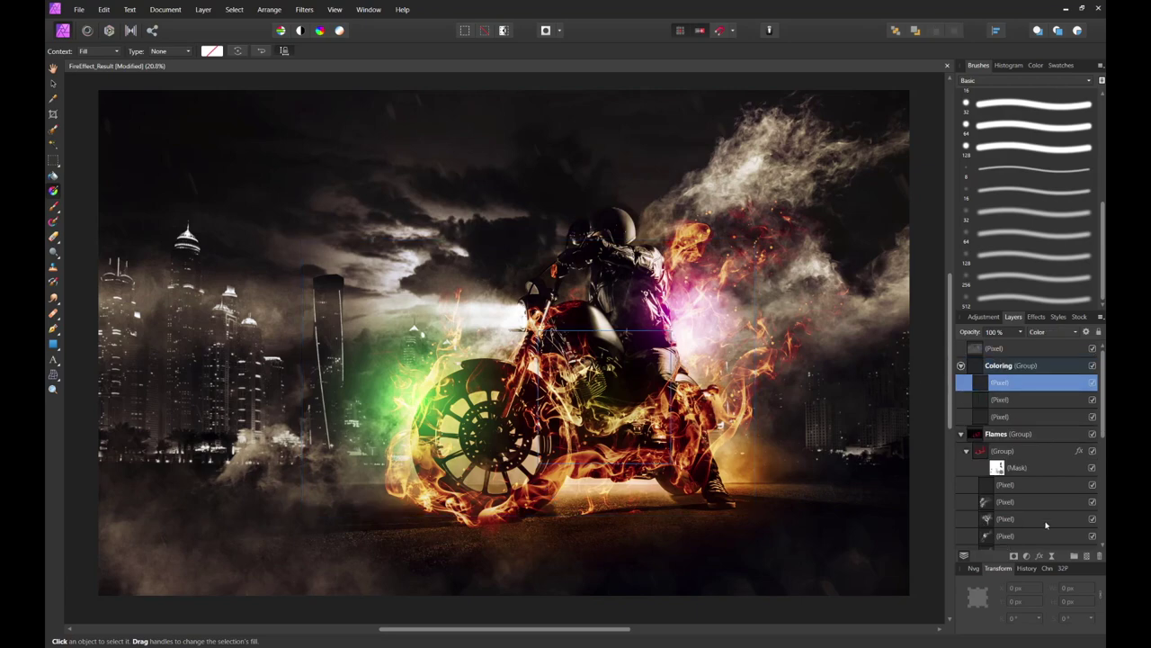
Add a new pixel layer in Coloring with a red radial gradient fill.
left_click(1090, 557)
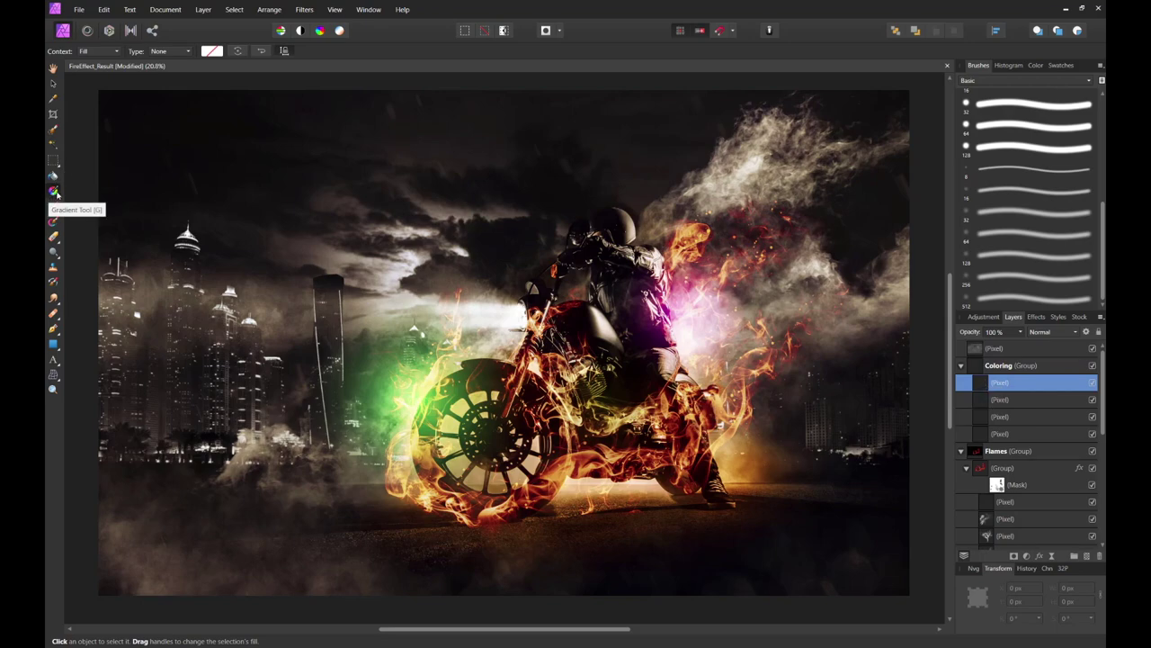
left_click(211, 51)
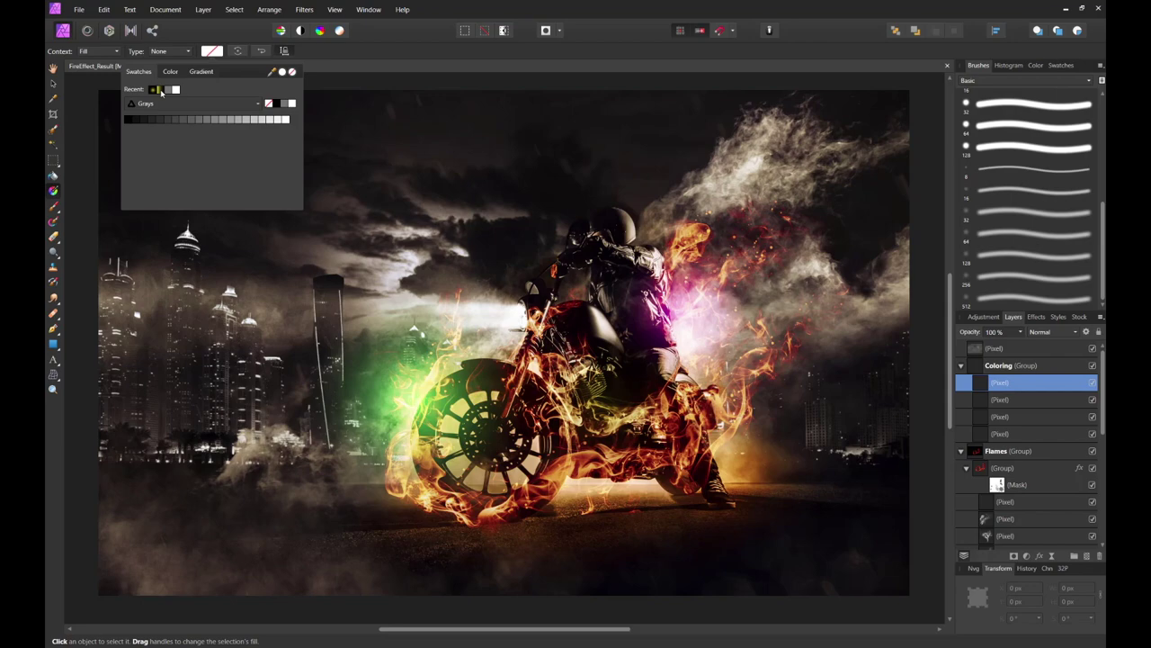
left_click(159, 90)
left_click(199, 71)
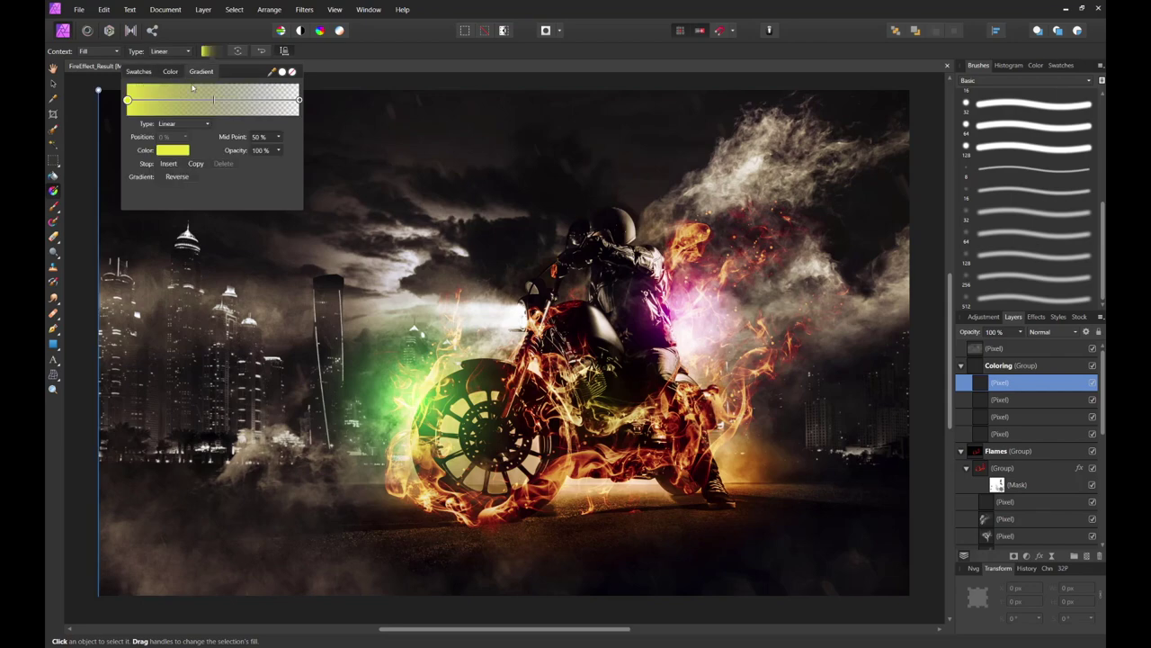
left_click(165, 149)
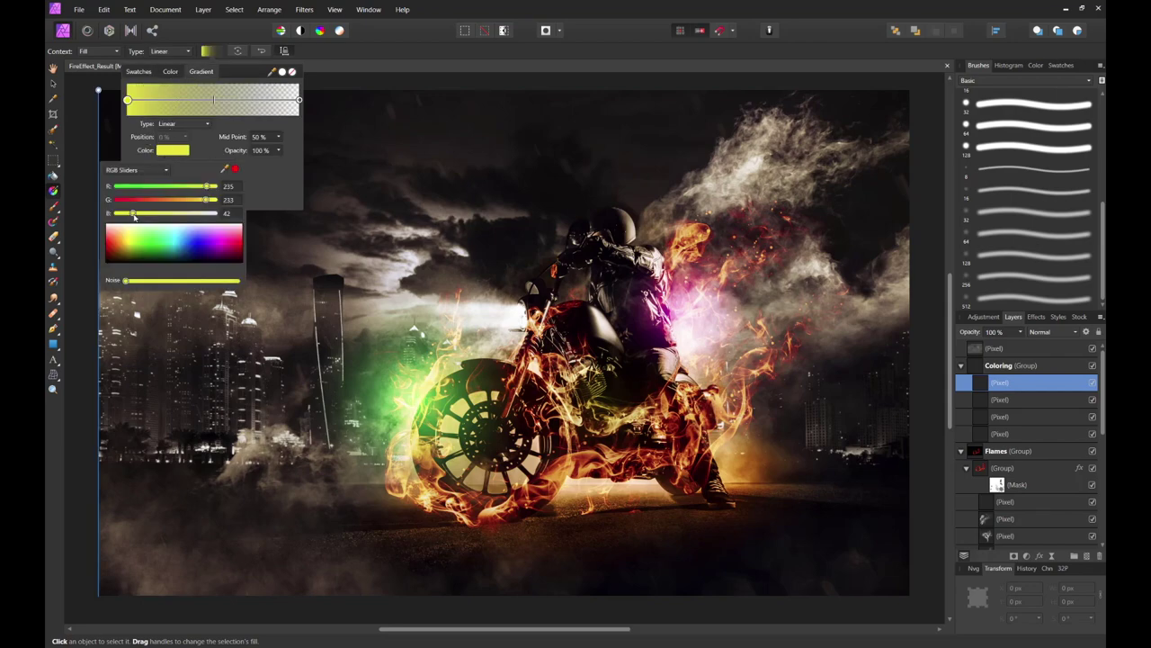
left_click_drag(133, 202, 97, 207)
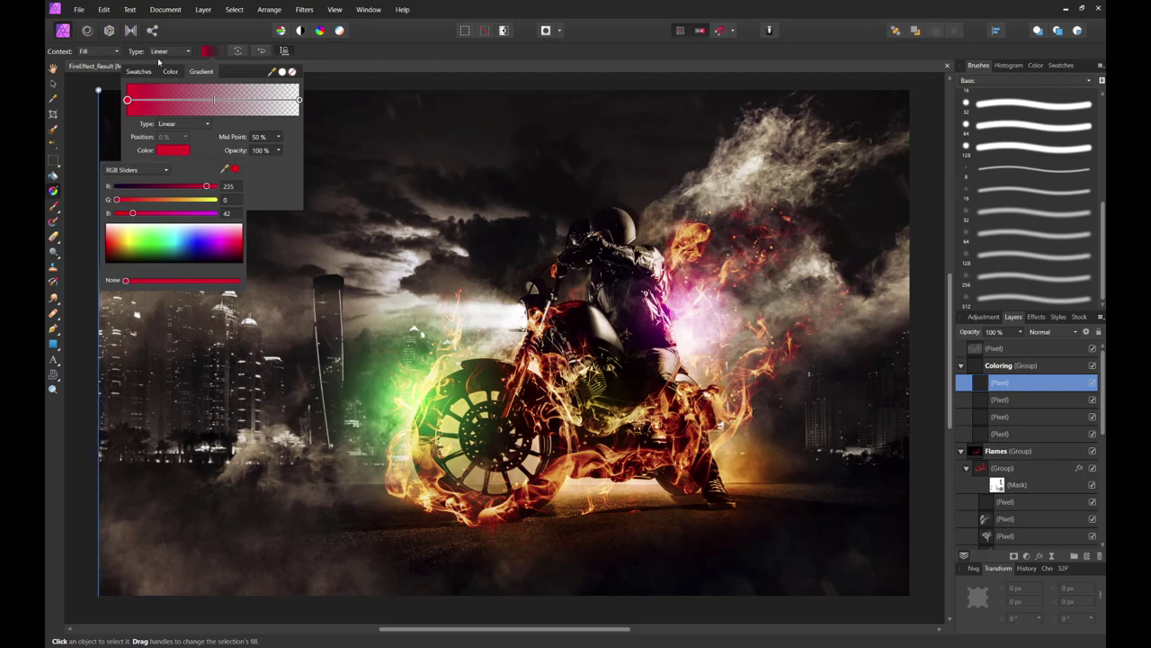
left_click(176, 51)
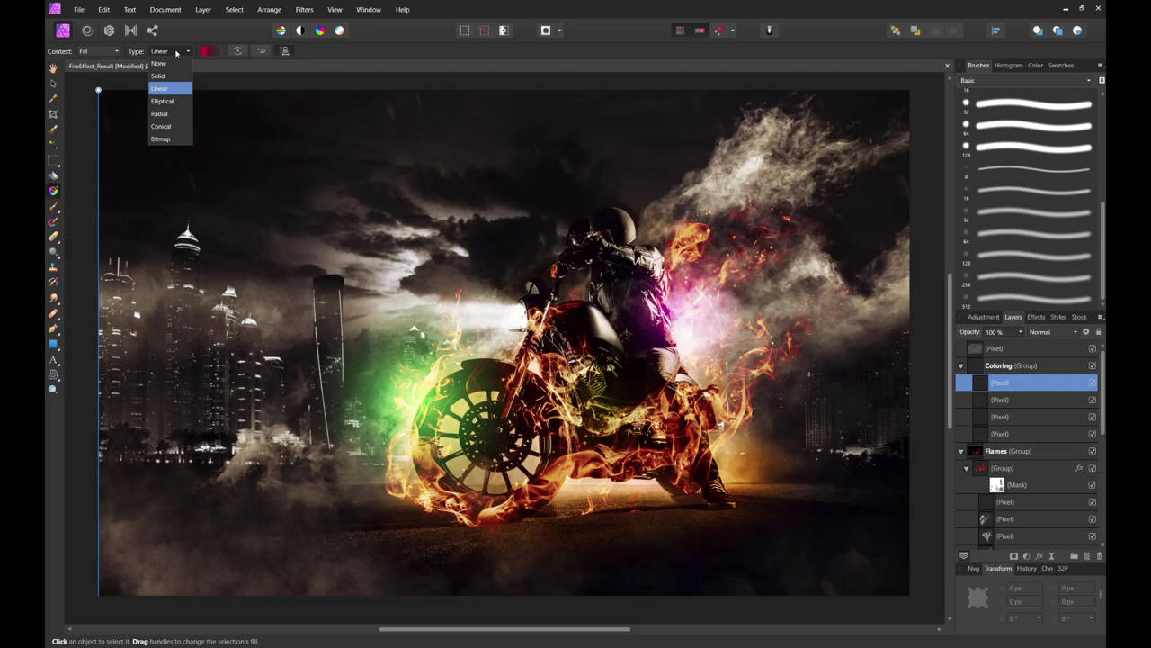
left_click(164, 113)
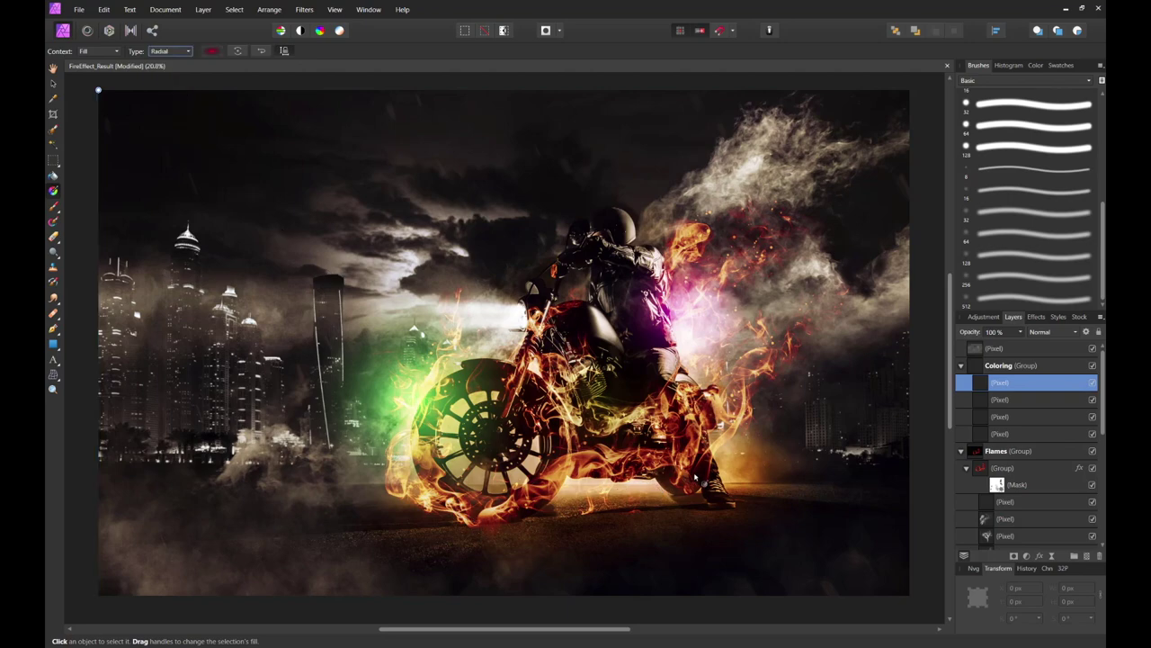
Place the red glow on the front wheel's base in Soft Light mode, widening its spread.
left_click_drag(685, 483, 615, 427)
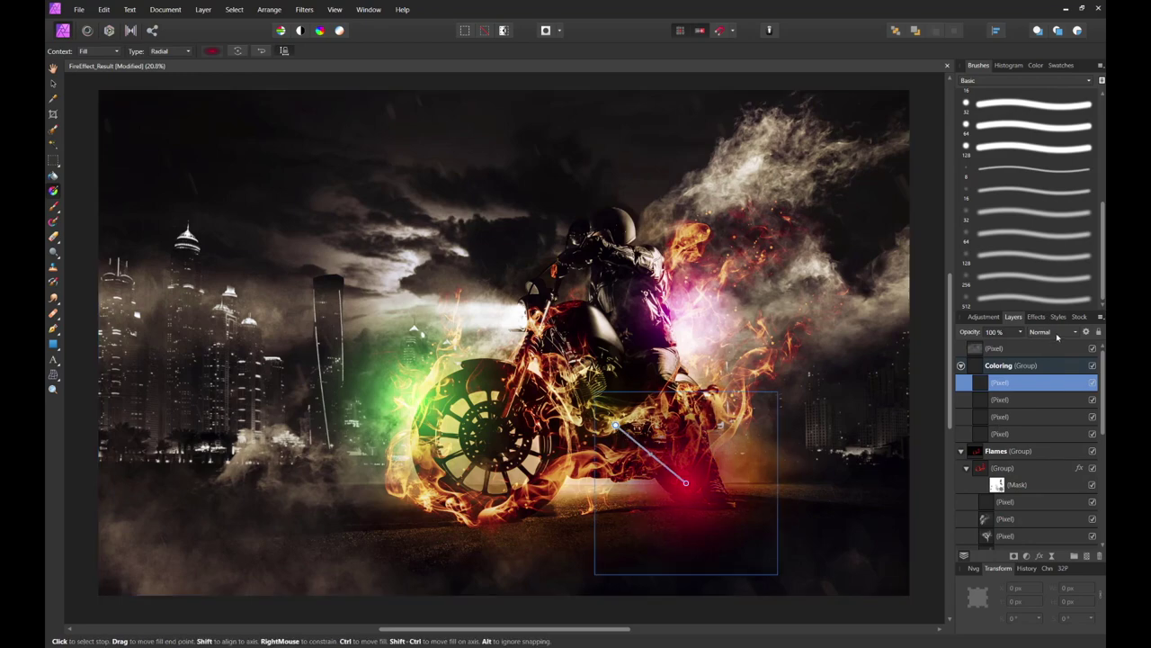
left_click(1058, 334)
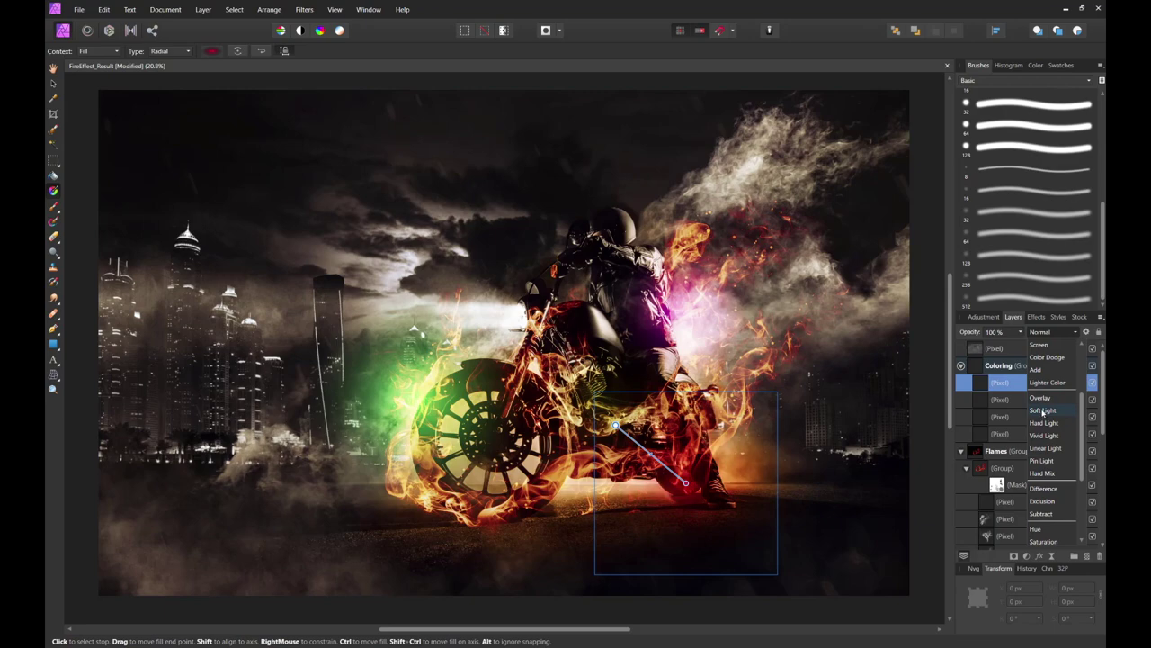
left_click(1043, 412)
left_click_drag(656, 493, 471, 510)
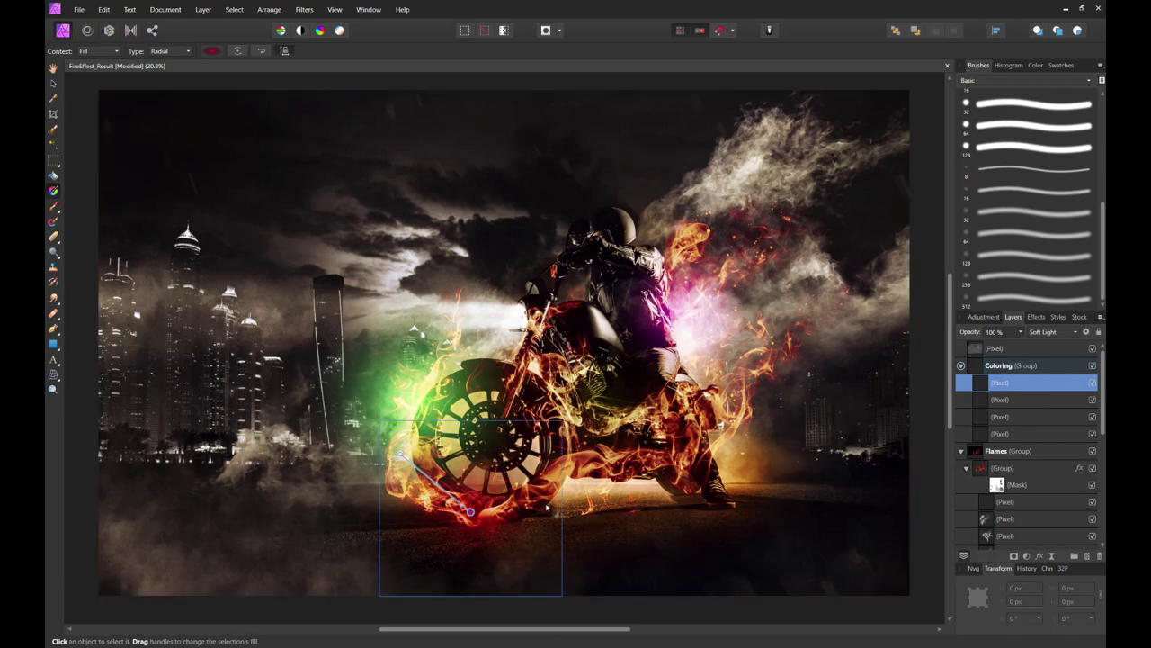
left_click_drag(400, 454, 535, 457)
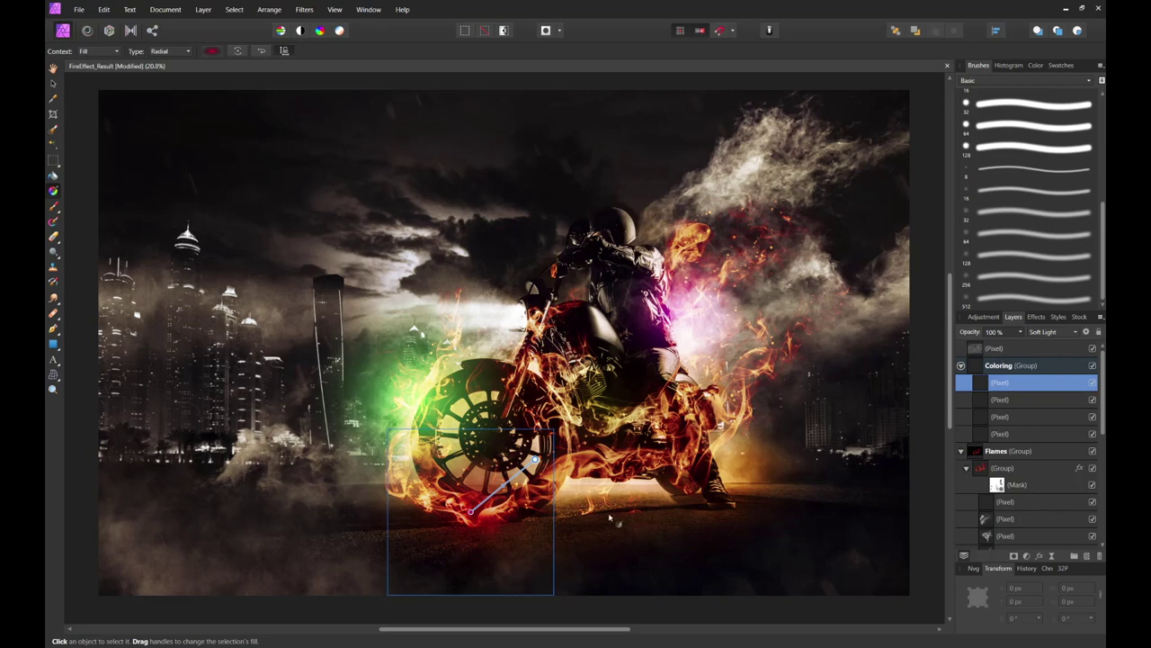
left_click(1034, 401)
left_click(1022, 367)
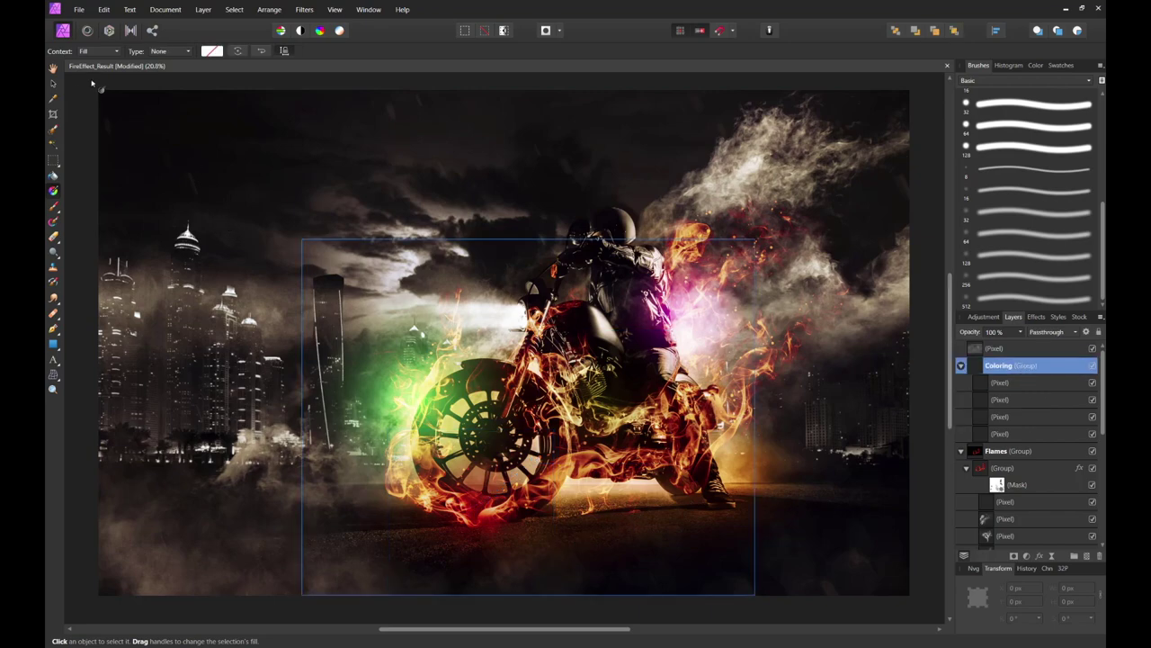
Hide the interface, fit the finished composite to the screen, then zoom in on it.
left_click(52, 69)
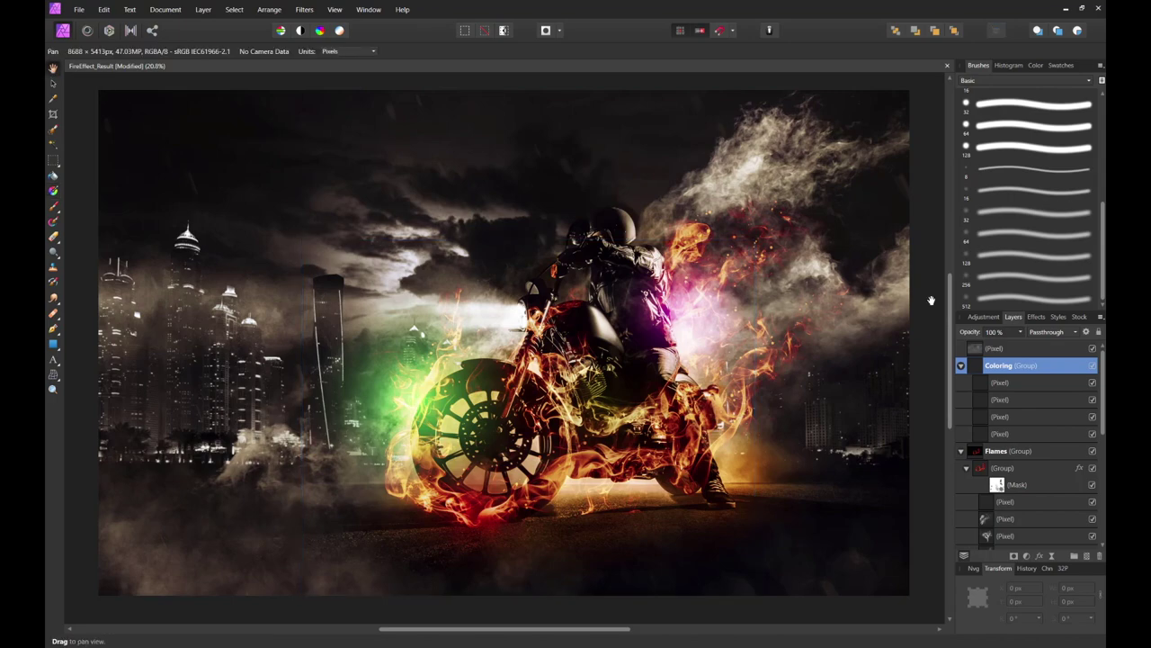
scroll(316, 396, "down", 2)
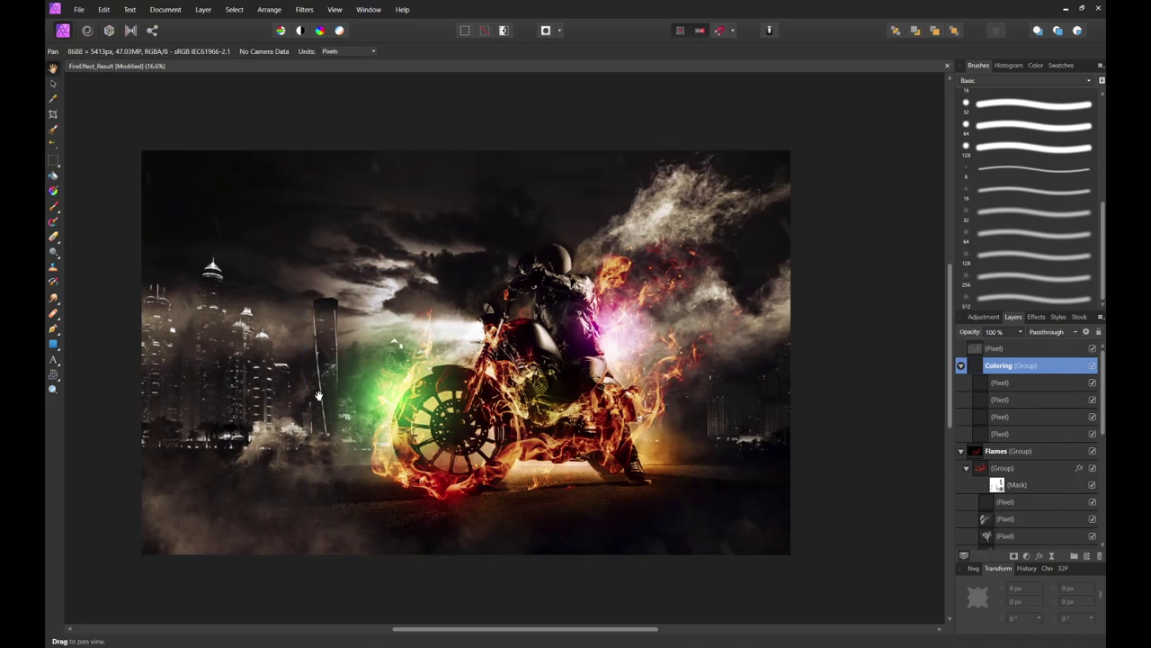
key("Tab")
key("ctrl+0")
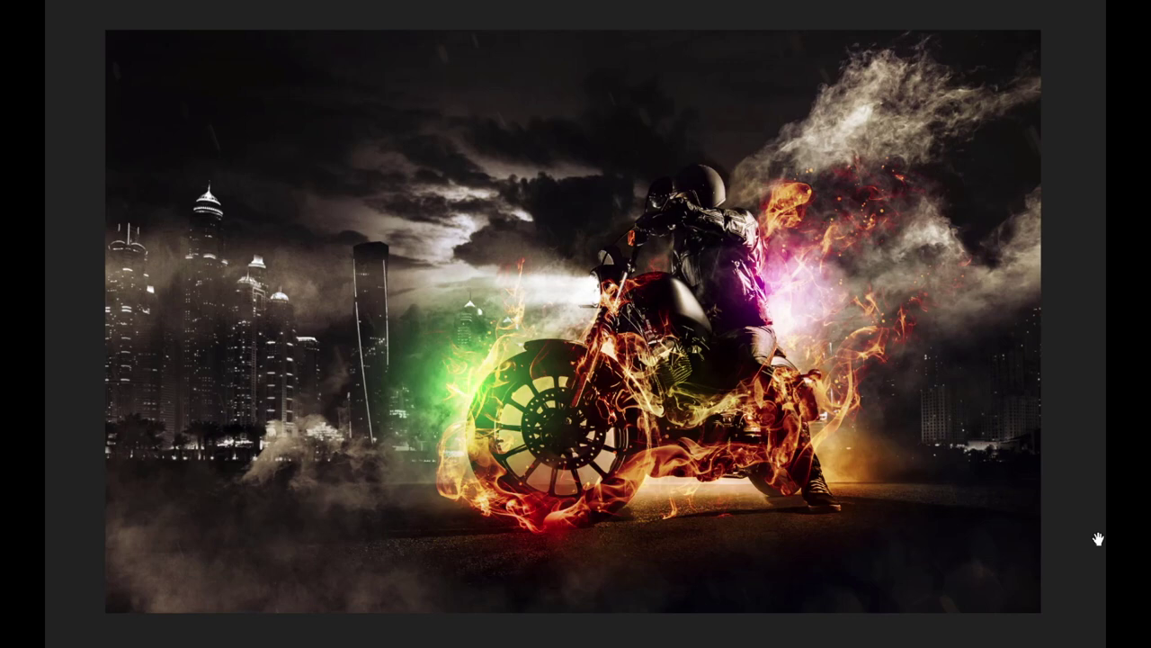
scroll(776, 432, "up", 1)
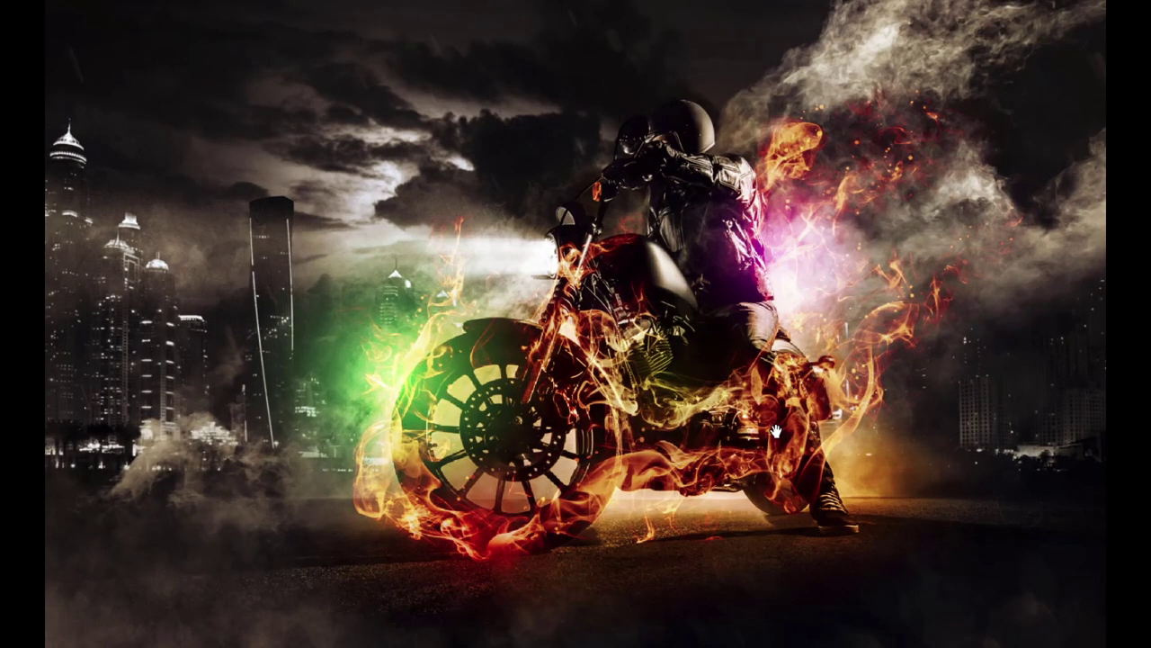
scroll(577, 323, "left", 5)
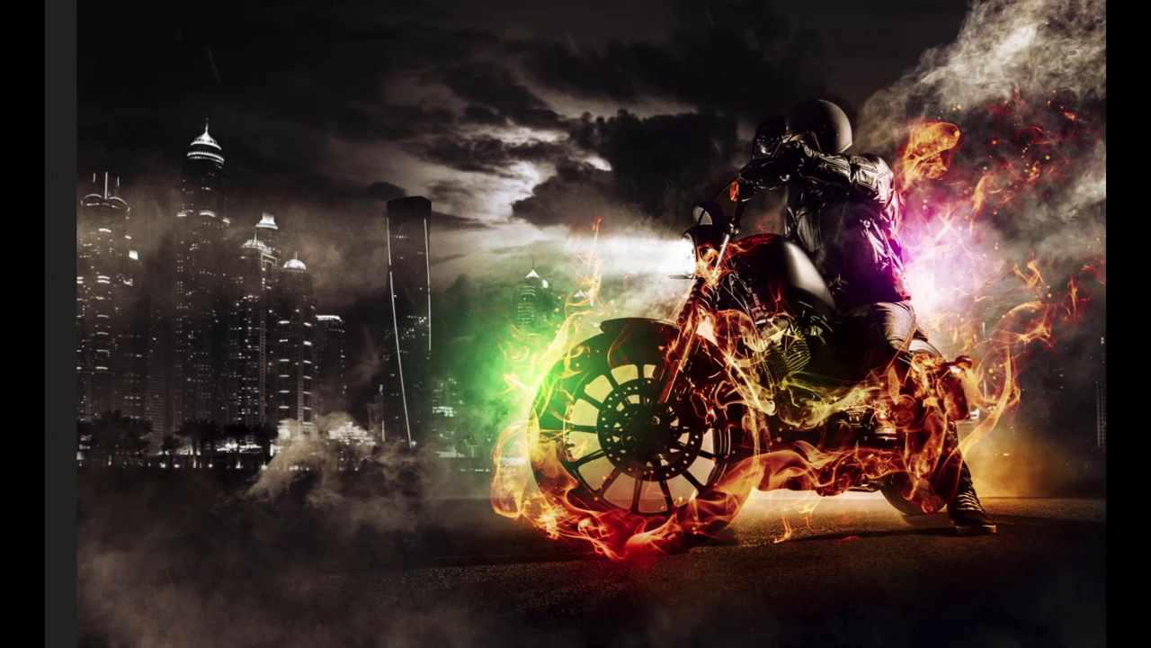